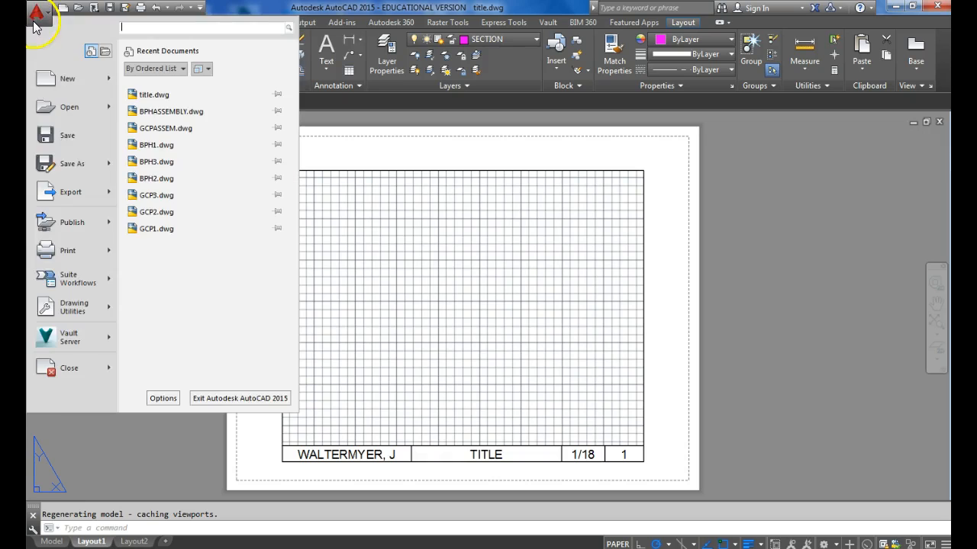
Save the title drawing under the new name MSJ1 and switch to model space.
left_click(63, 175)
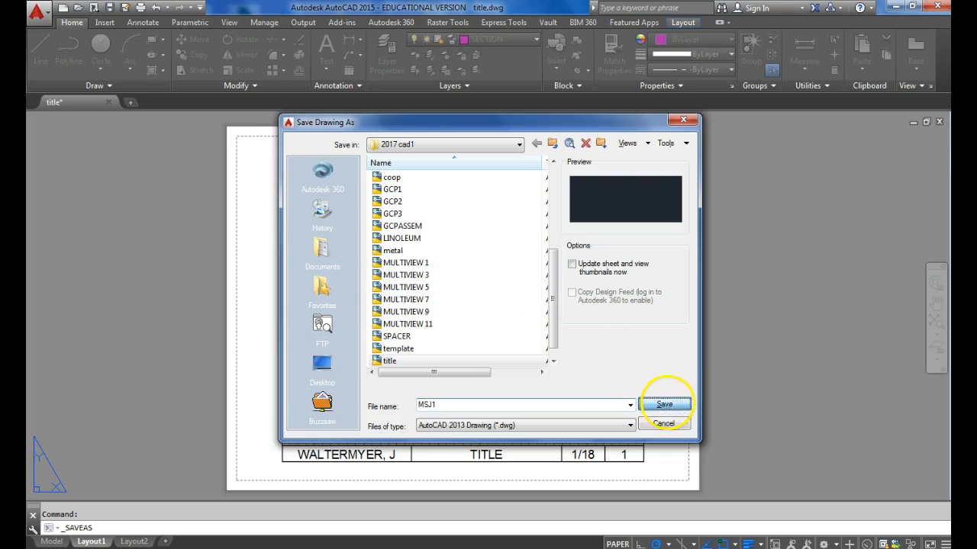
left_click(664, 405)
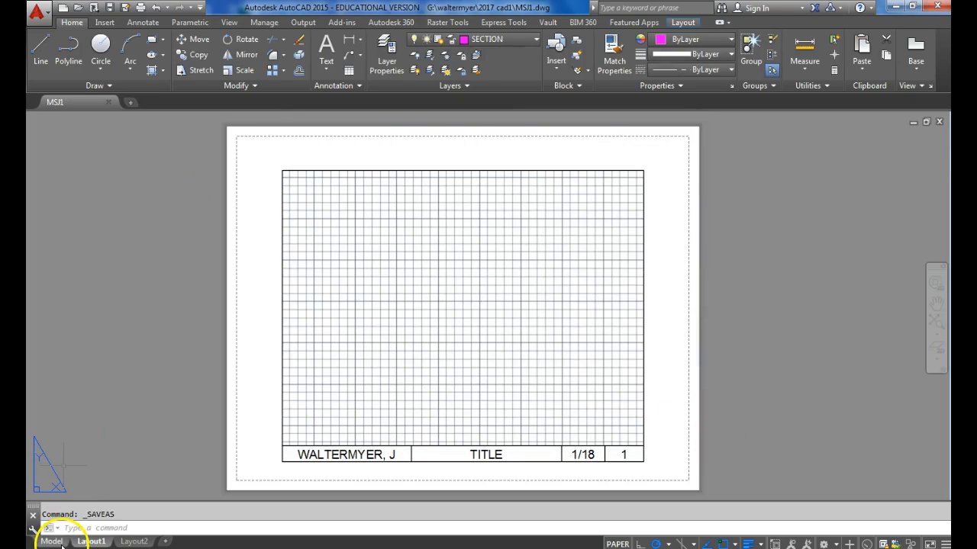
left_click(60, 543)
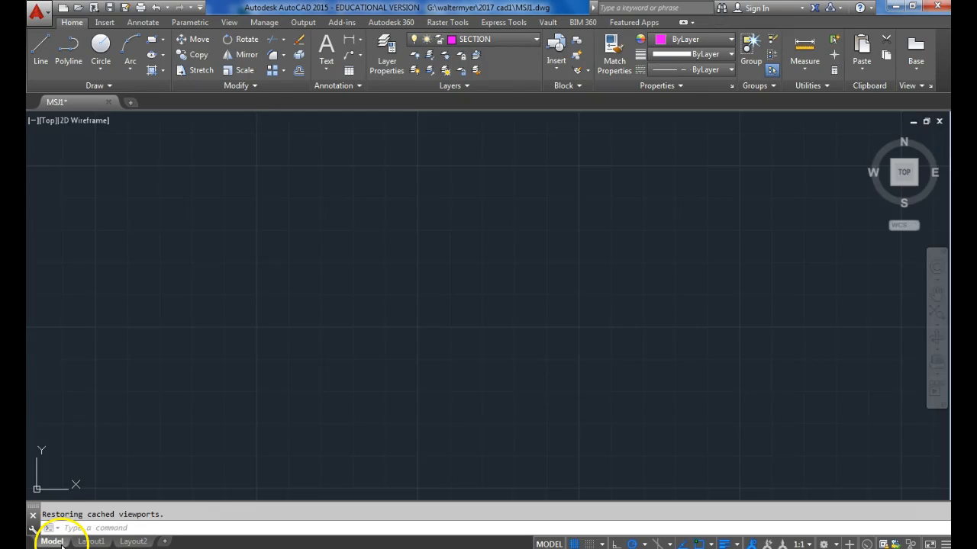
Draw a horizontal centerline 1.625 long on the CENTER layer.
left_click(524, 44)
left_click(494, 71)
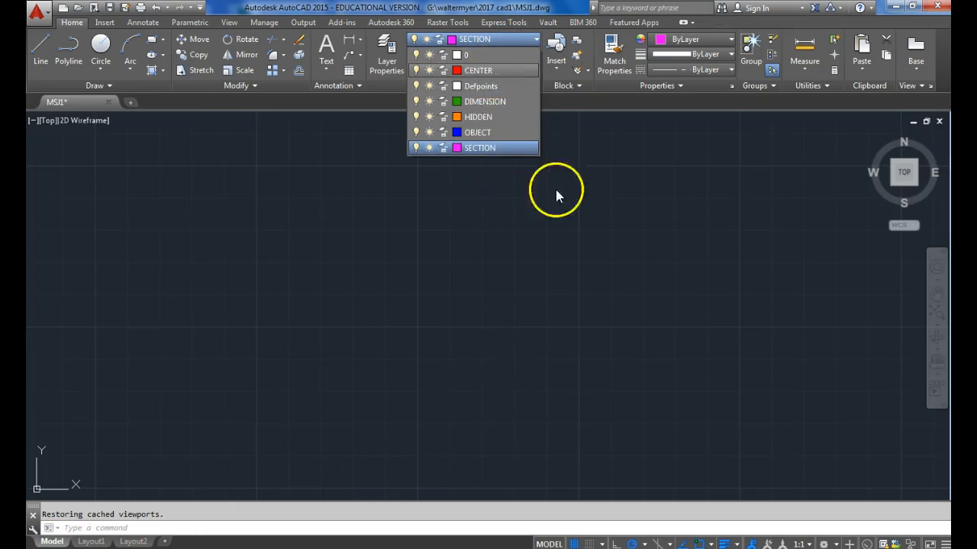
left_click(47, 58)
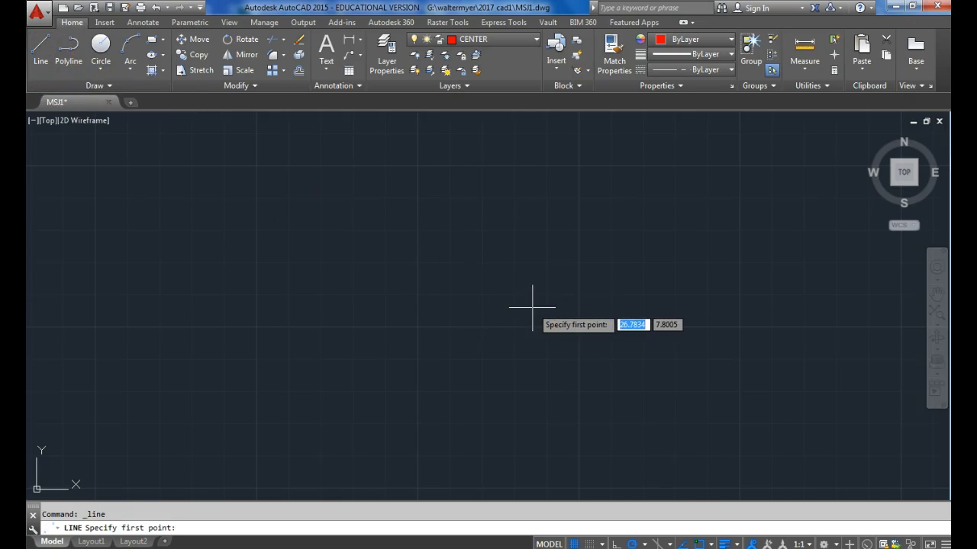
left_click(460, 312)
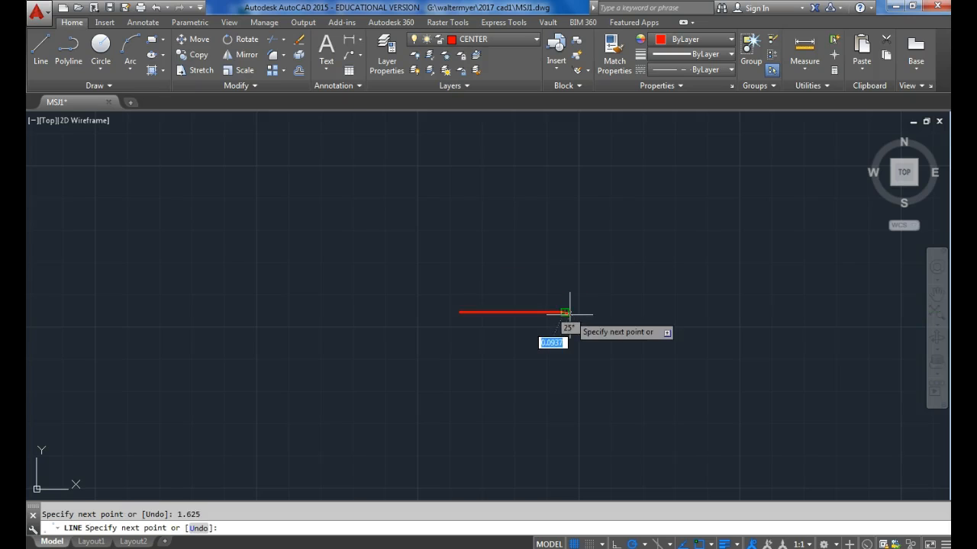
left_click(570, 313)
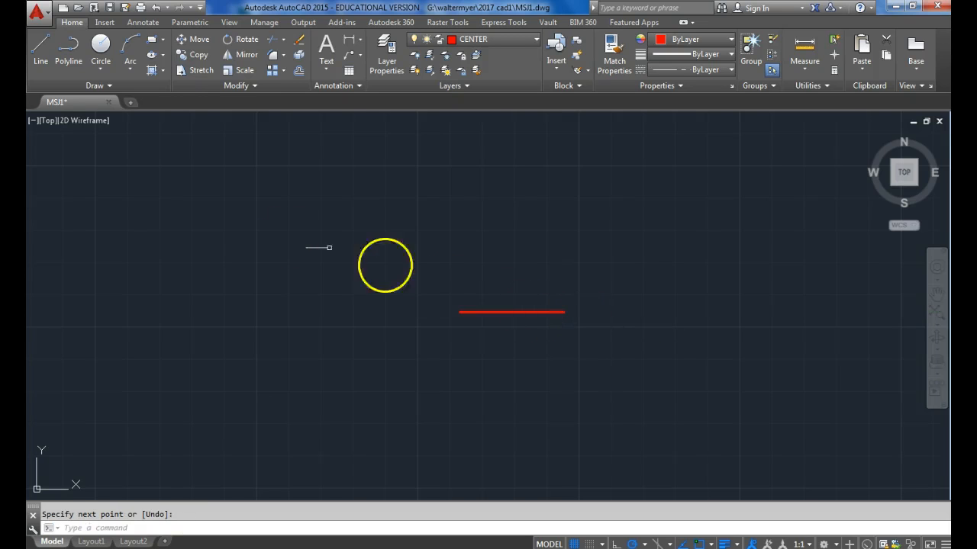
On the OBJECT layer, draw a .75 vertical line upward from the centerline's left end.
left_click(496, 44)
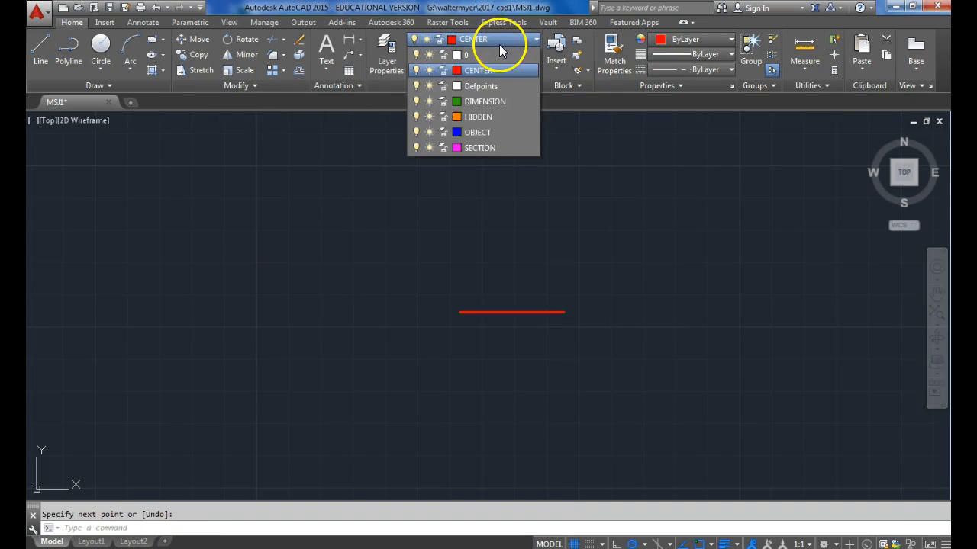
left_click(492, 135)
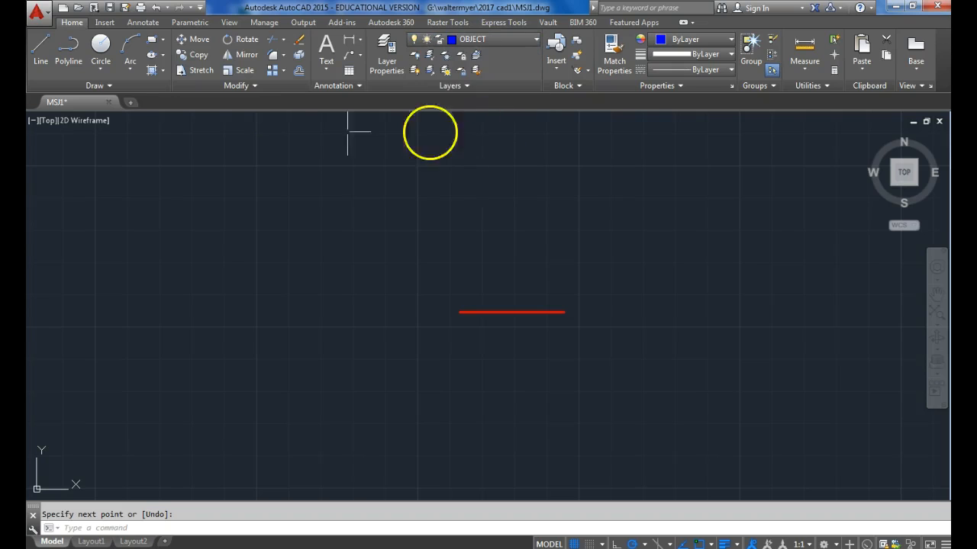
left_click(44, 52)
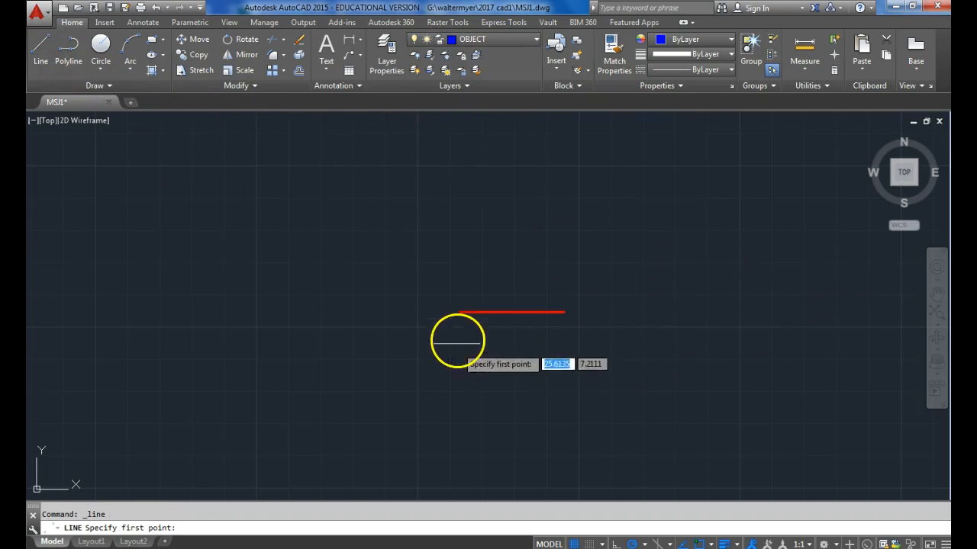
left_click(459, 312)
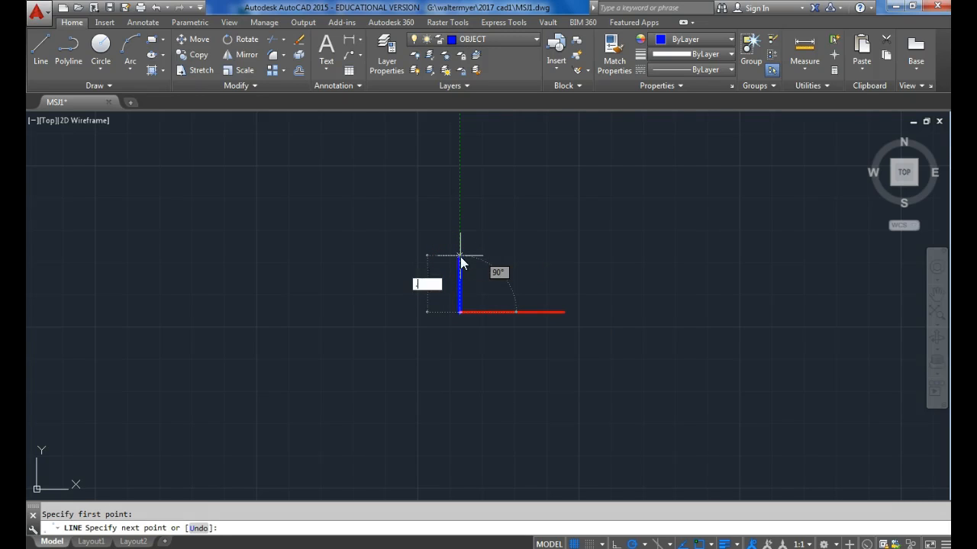
key("Return")
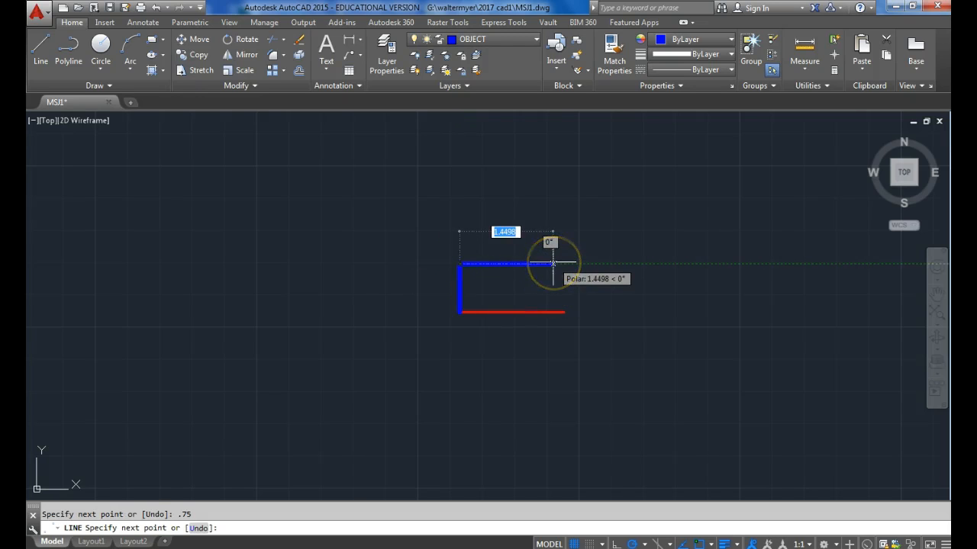
key("Return")
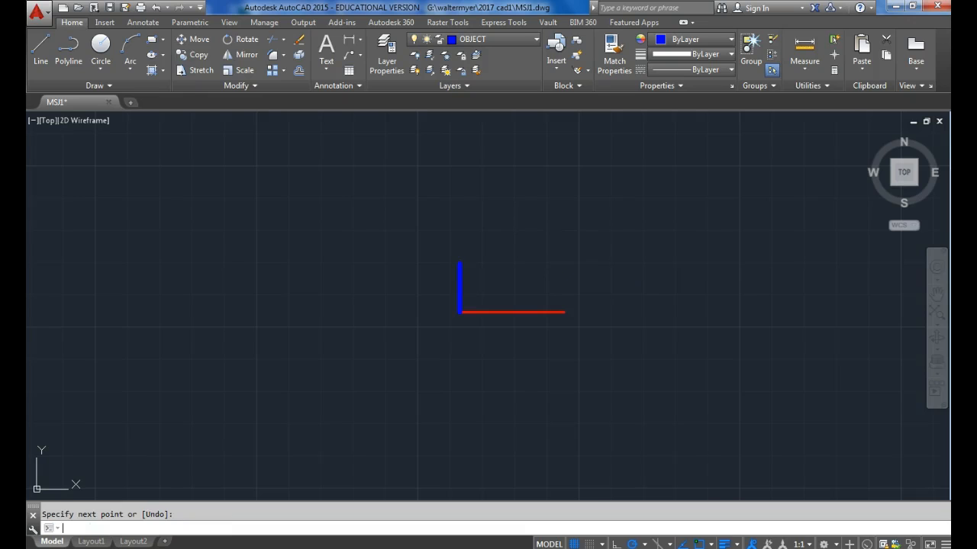
Draw a vertical line upward from the centerline's right end, about as long as the centerline.
key("Return")
left_click(564, 311)
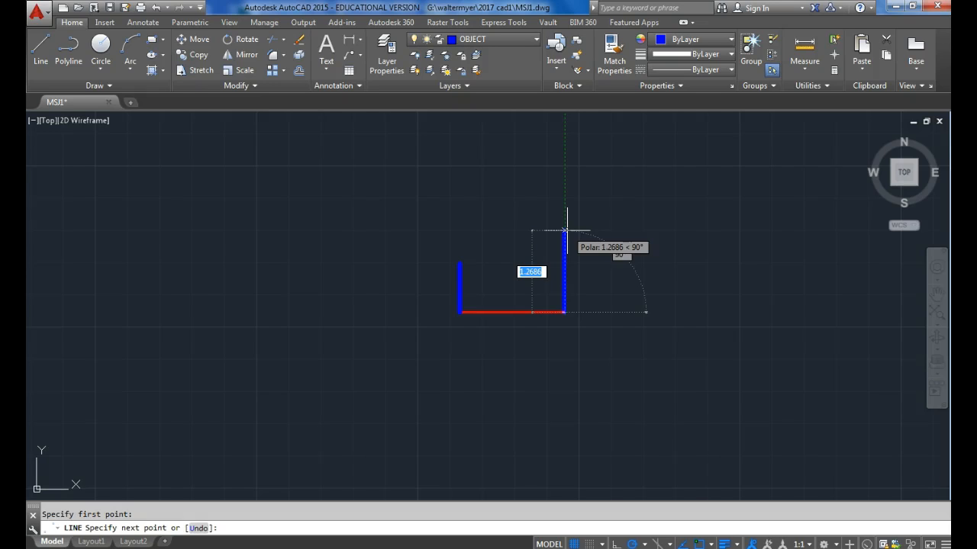
type("1")
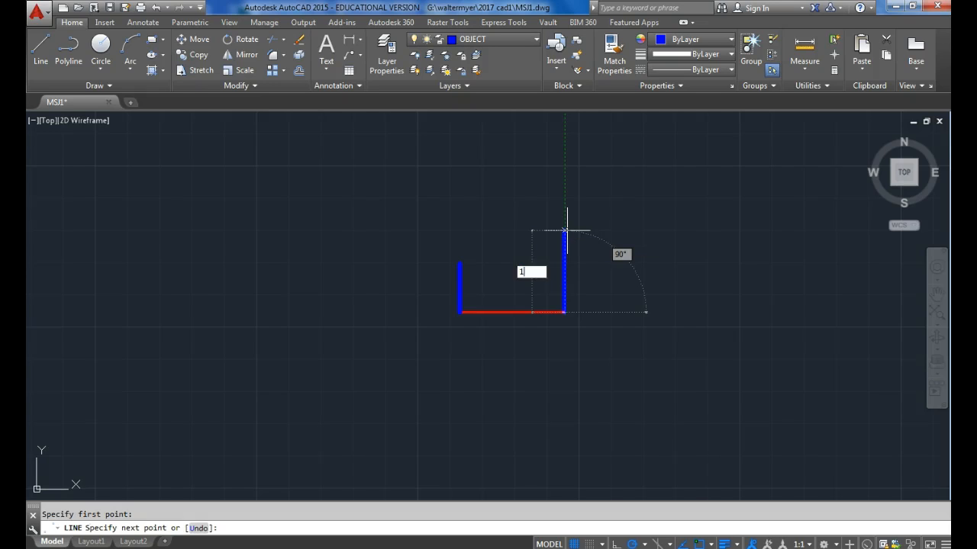
key("Return")
right_click(578, 227)
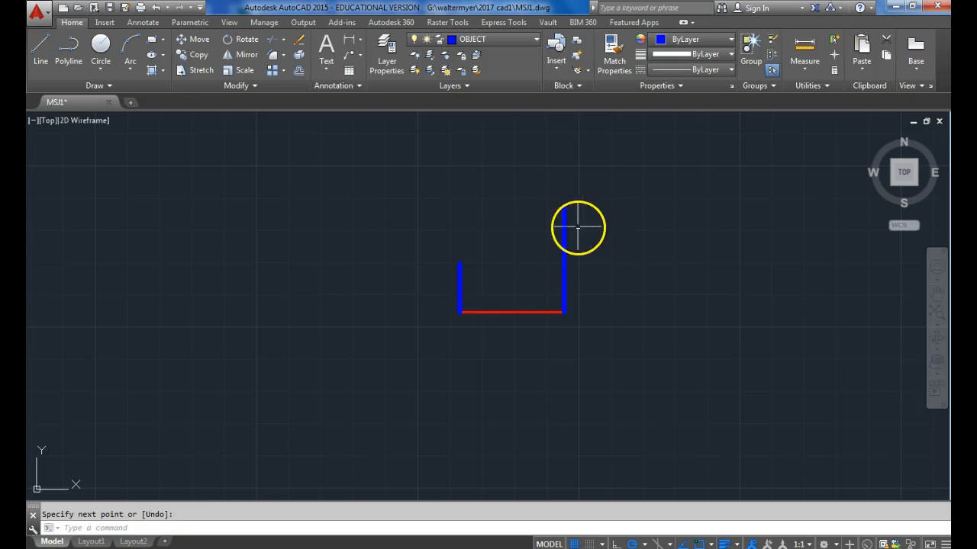
Move the right vertical line by its midpoint so it is centered on the centerline's right end.
left_click(570, 261)
left_click(542, 244)
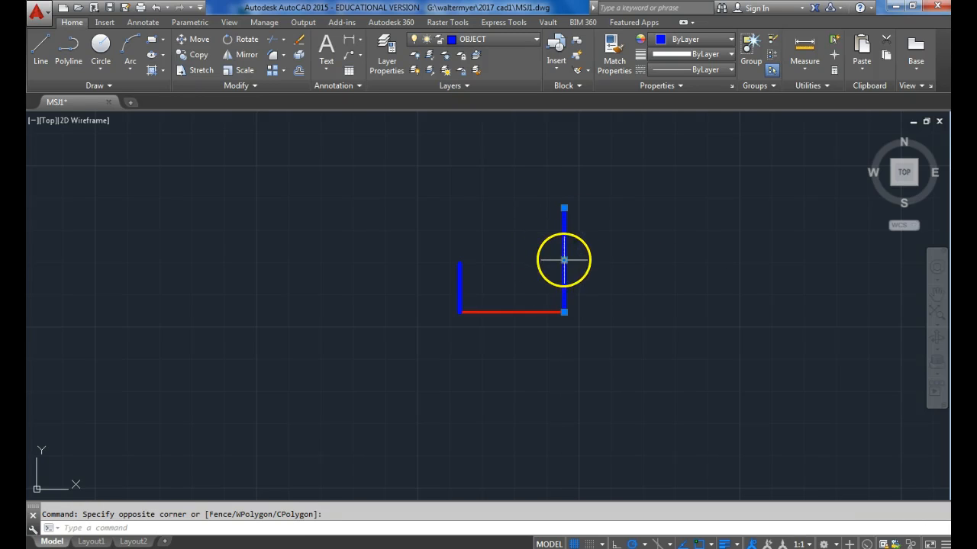
left_click(565, 260)
left_click(563, 312)
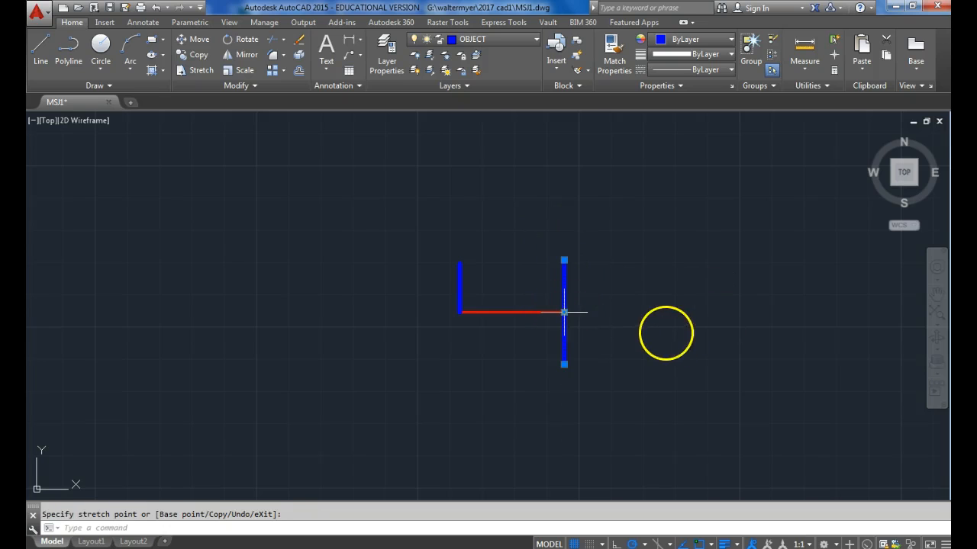
key("Escape")
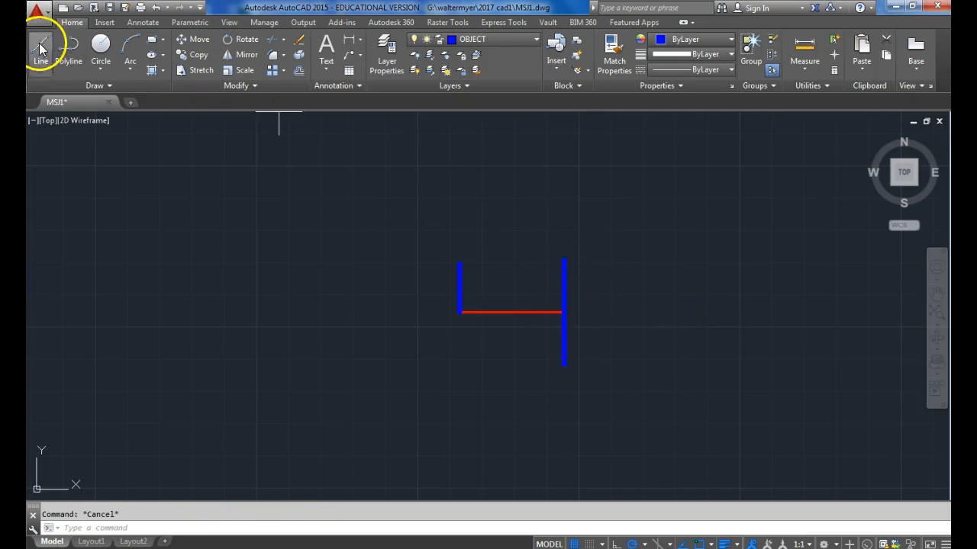
Draw the stepped upper edge: .313 left from the right line's upper end, down to the left line's height, and across to its upper end.
left_click(41, 50)
left_click(564, 260)
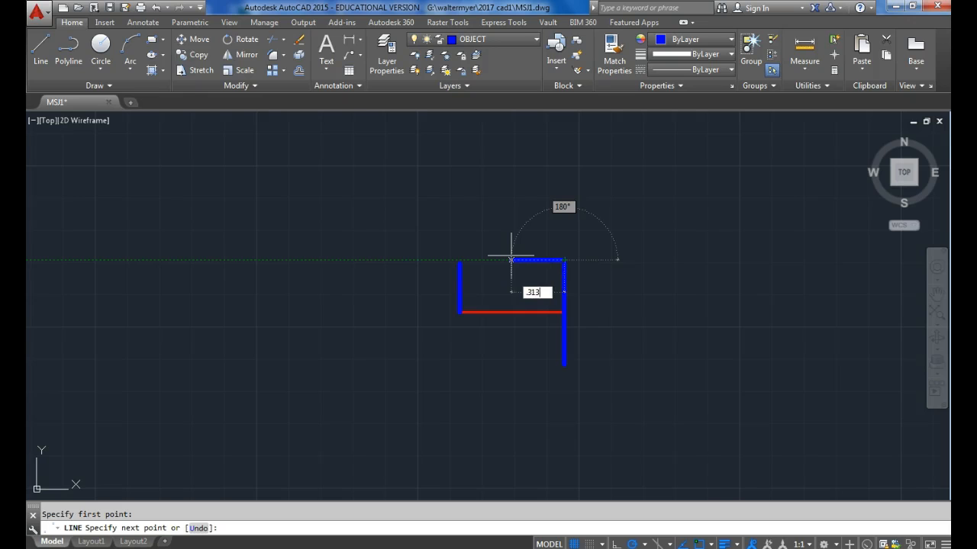
type(".313")
key("Return")
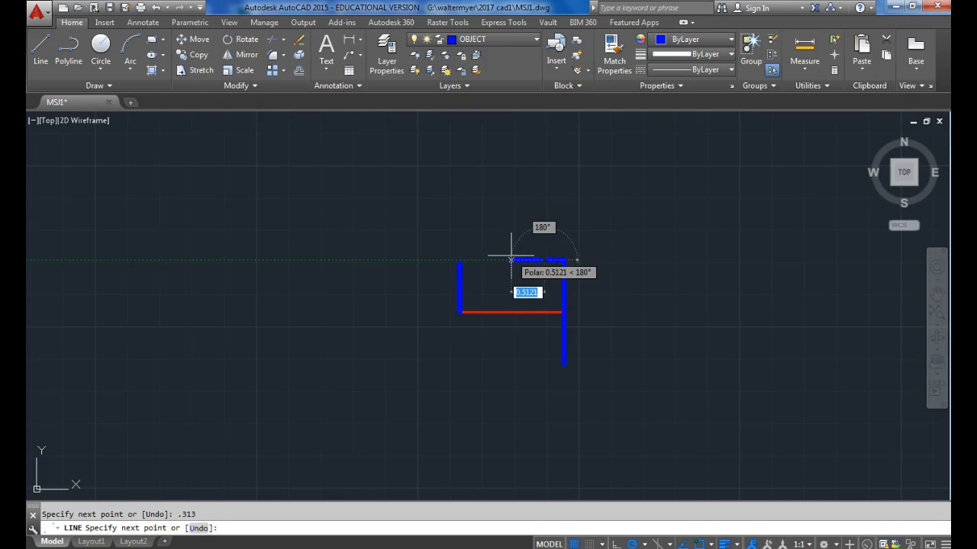
scroll(543, 264, "up", 2)
scroll(543, 263, "up", 2)
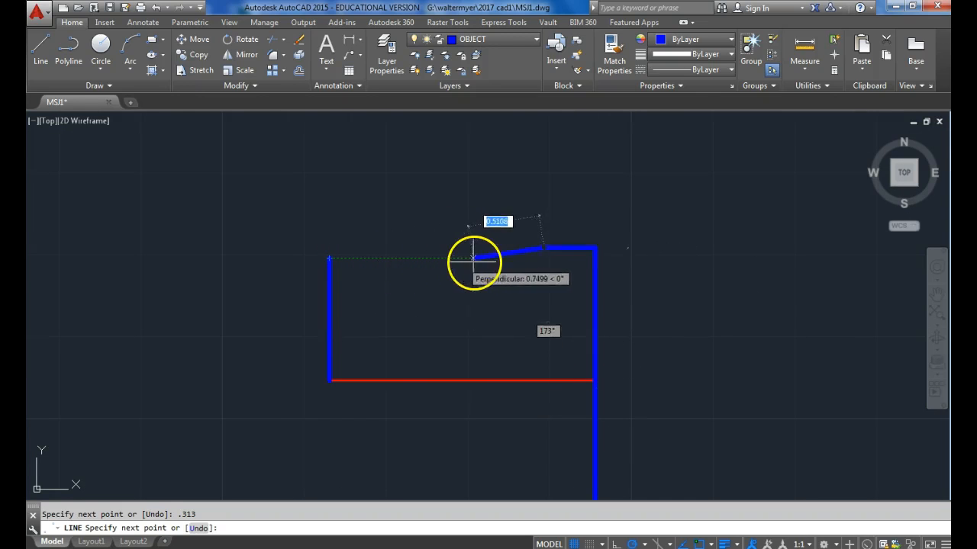
left_click(543, 259)
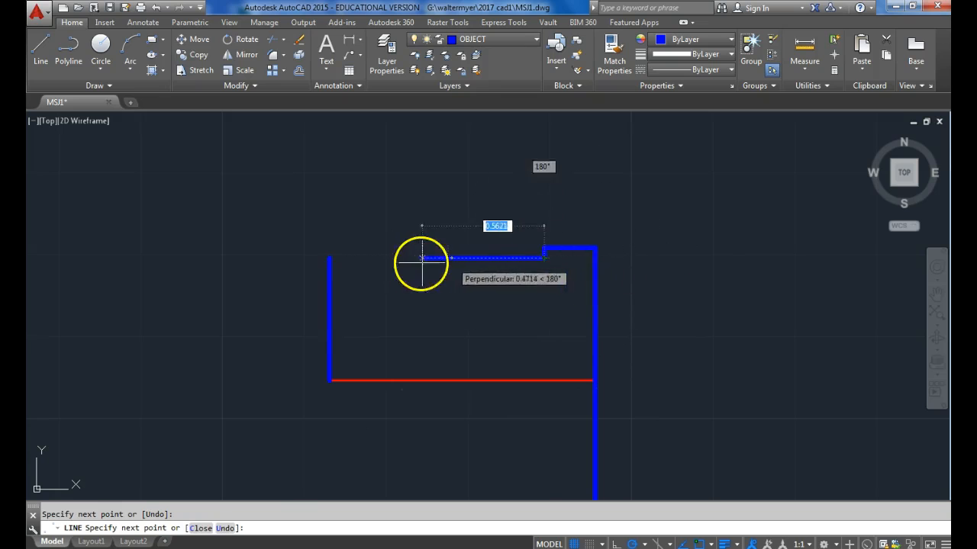
left_click(329, 258)
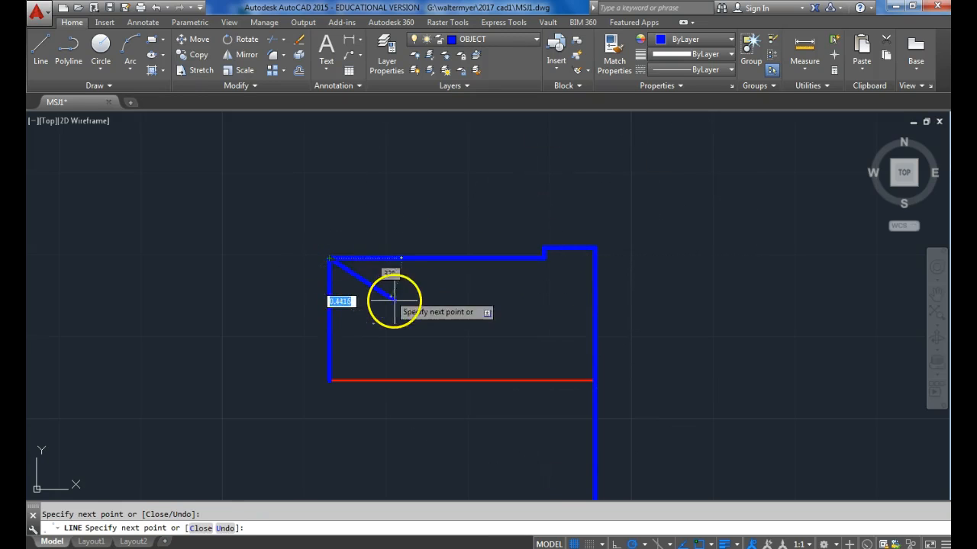
key("Escape")
Mirror the left edge and stepped upper edge about the centerline, keeping the source lines.
scroll(427, 271, "down", 2)
left_click(507, 273)
left_click(319, 222)
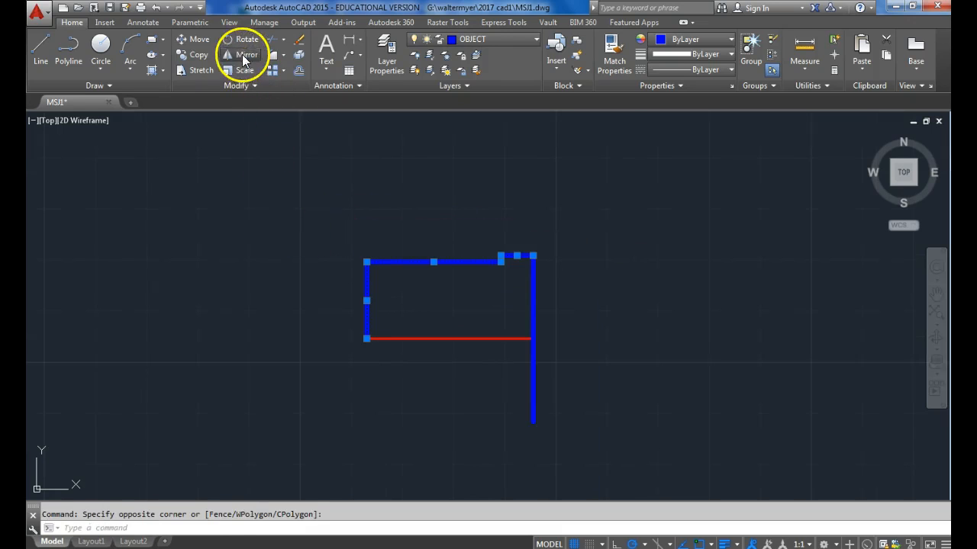
left_click(244, 57)
left_click(367, 338)
left_click(421, 340)
key("Return")
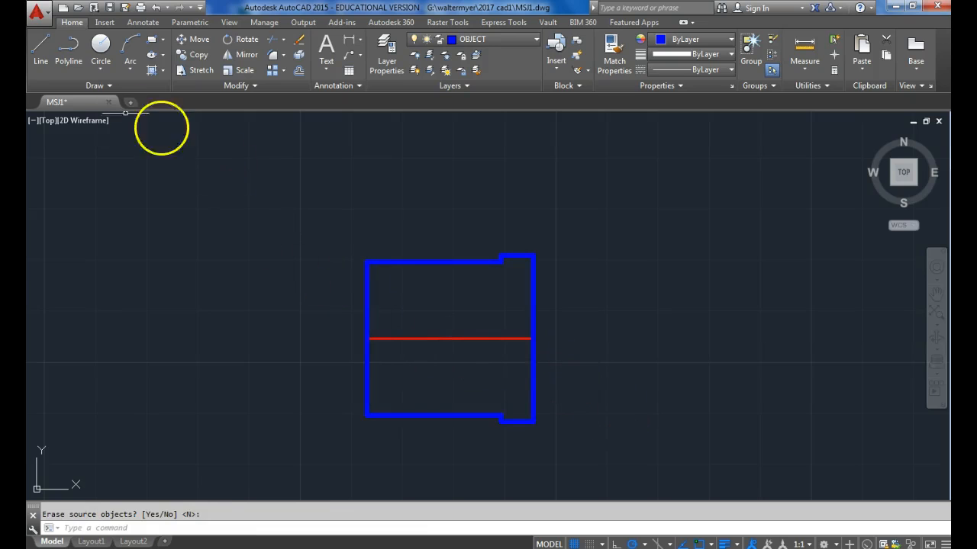
Stretch the short upper step line down to the lower step corner so it separates the wide right section.
left_click(42, 47)
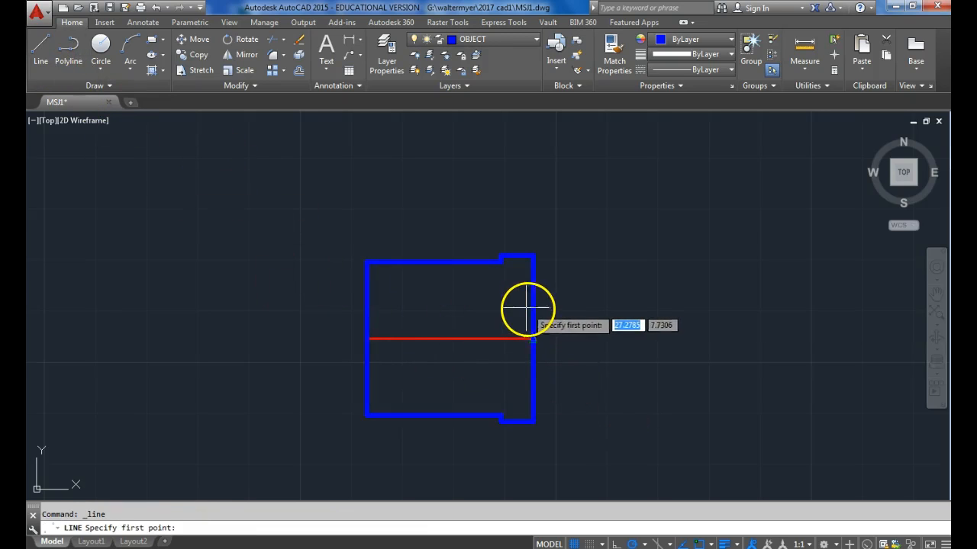
key("Escape")
scroll(516, 277, "up", 4)
scroll(478, 230, "down", 4)
left_click(484, 224)
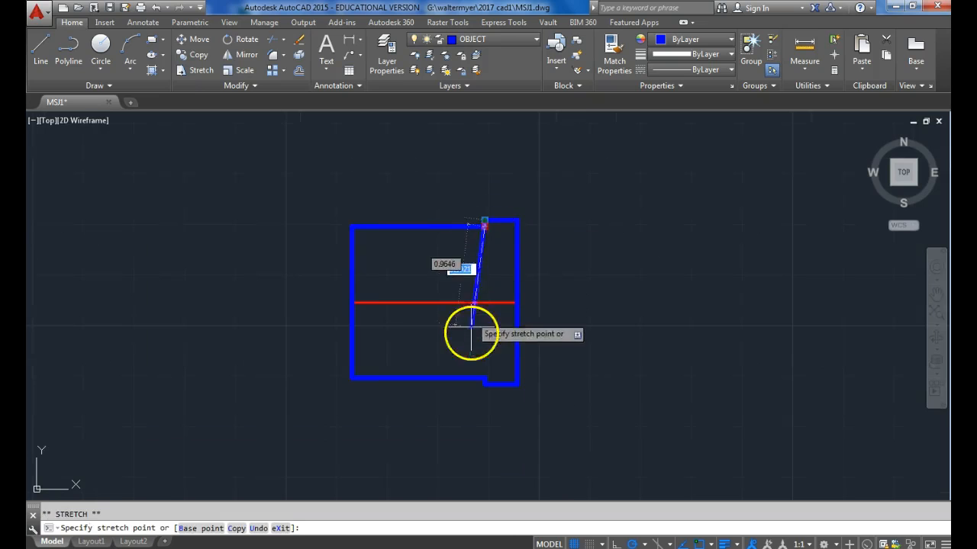
left_click(485, 377)
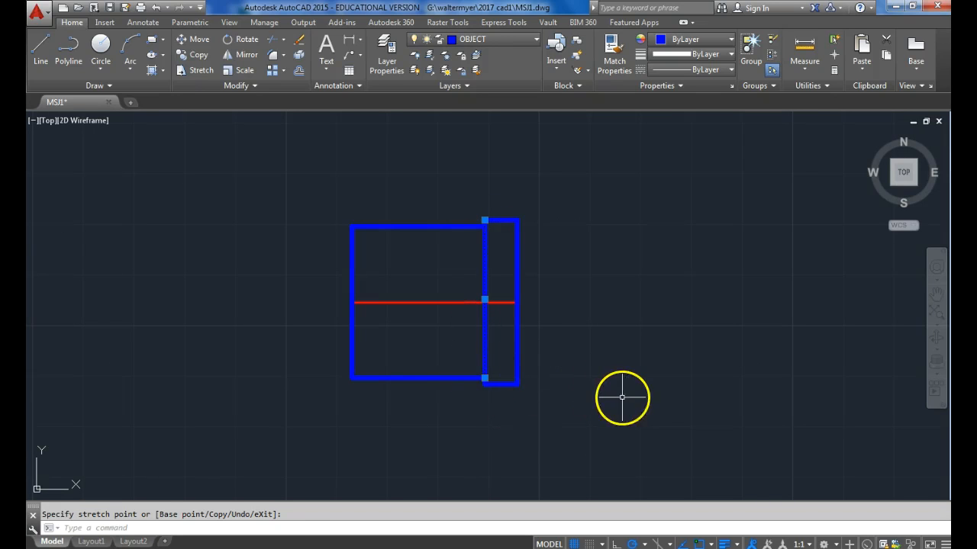
key("Escape")
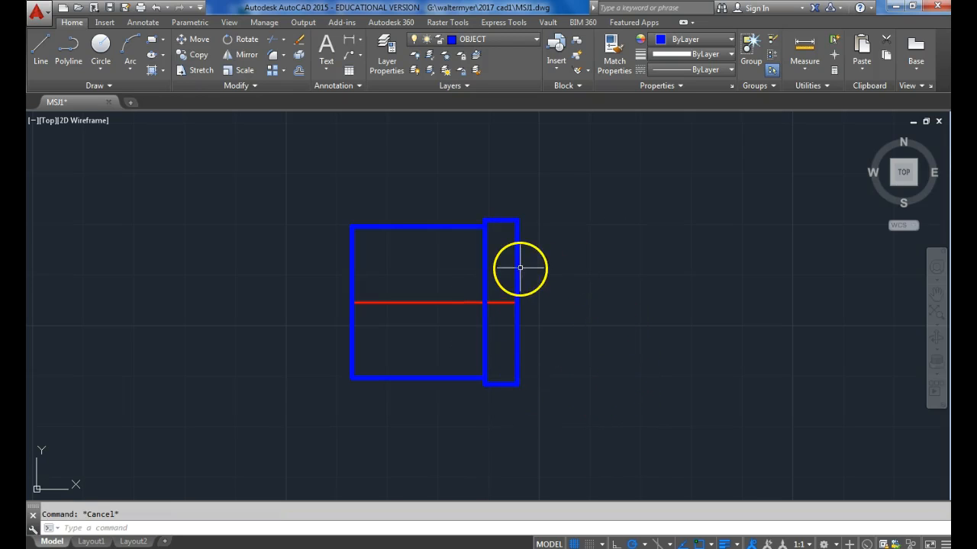
Chamfer the upper-left corner of the outline with both distances set to 1/16.
left_click(284, 57)
left_click(297, 105)
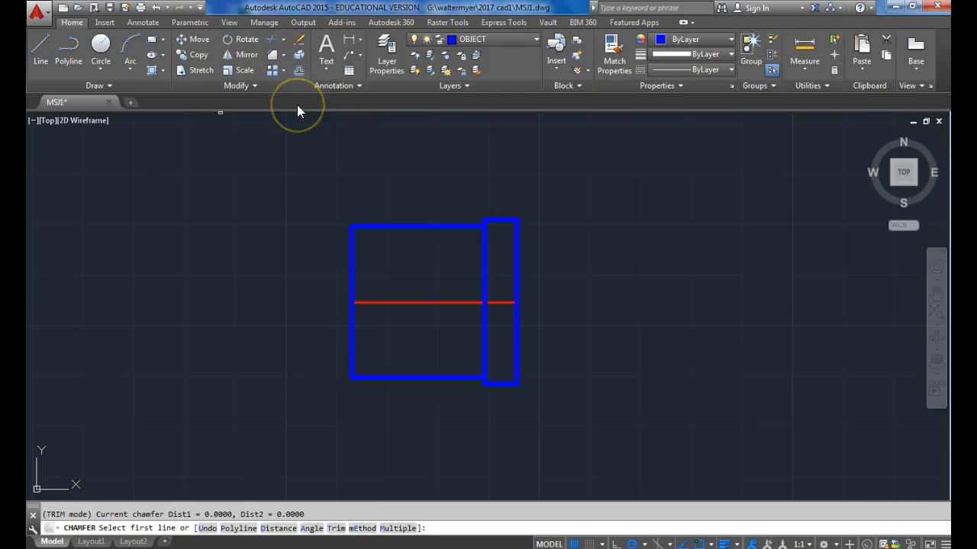
left_click(279, 528)
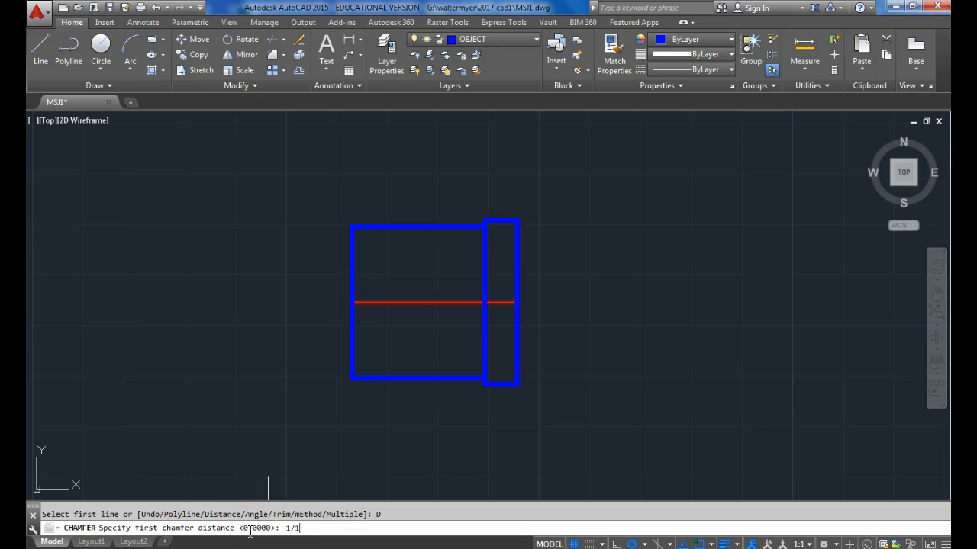
type("1/16")
key("Return")
type("1/16")
key("Return")
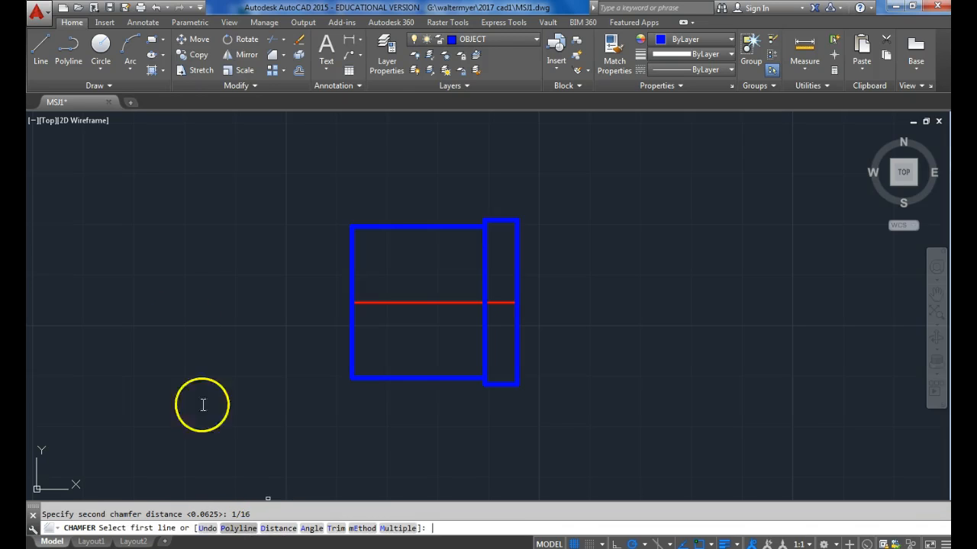
left_click(352, 244)
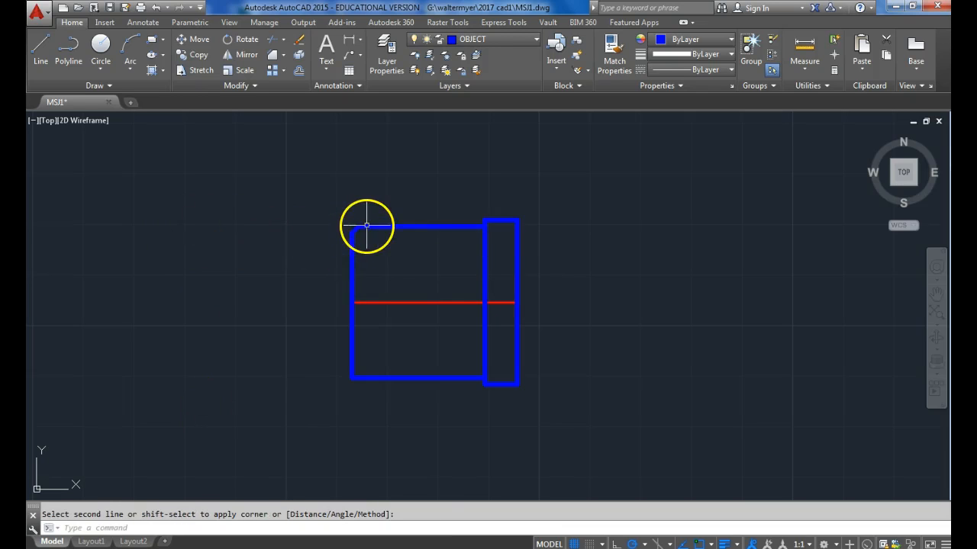
Chamfer the outline's lower-left, upper-right and lower-right corners, keeping both distances at 0.0625.
key("Return")
left_click(353, 361)
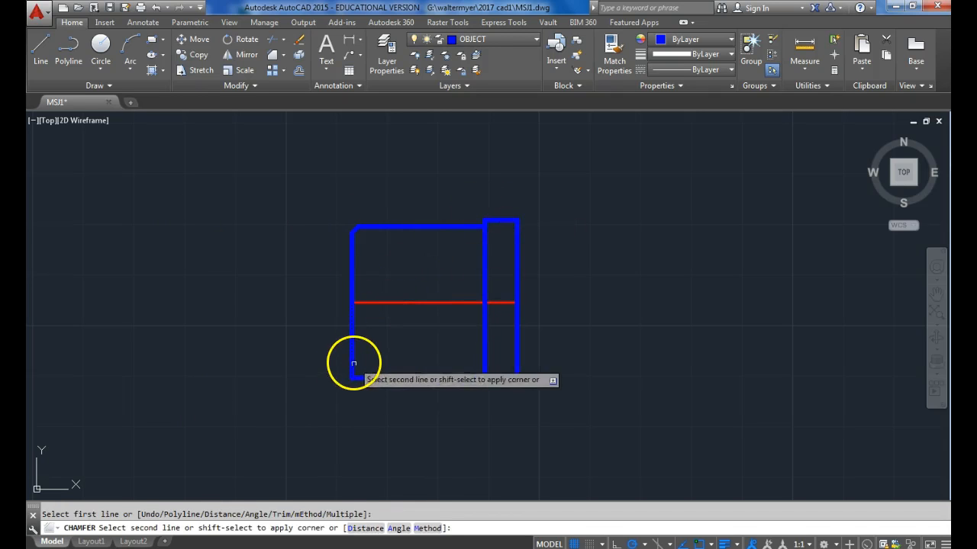
left_click(366, 378)
key("Return")
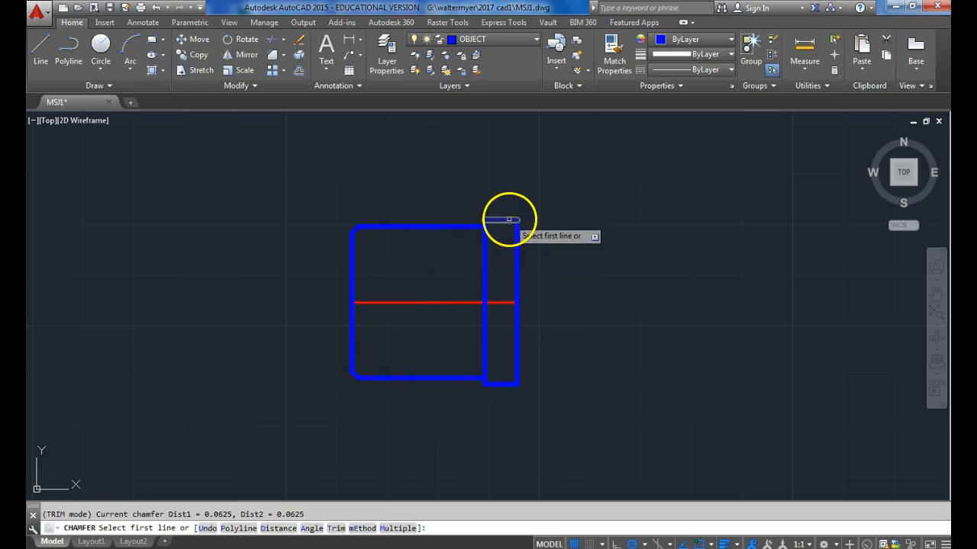
left_click(508, 221)
left_click(517, 248)
key("Return")
left_click(517, 367)
left_click(497, 387)
Chamfer the two step corners on the wide right section's left side, lower and upper, with the same 0.0625 distances.
scroll(497, 389, "up", 4)
key("Return")
left_click(493, 381)
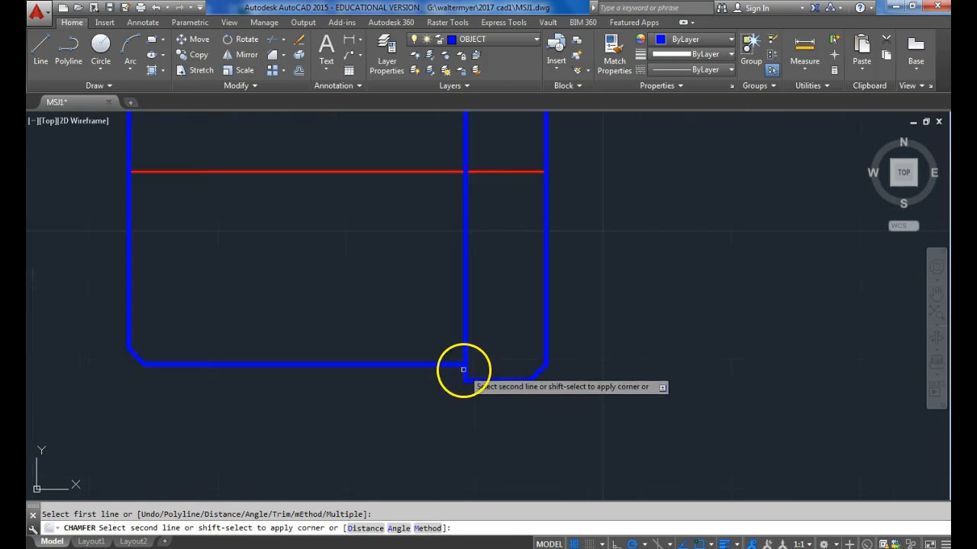
left_click(464, 366)
middle_click_drag(485, 253, 481, 392)
key("Return")
left_click(470, 165)
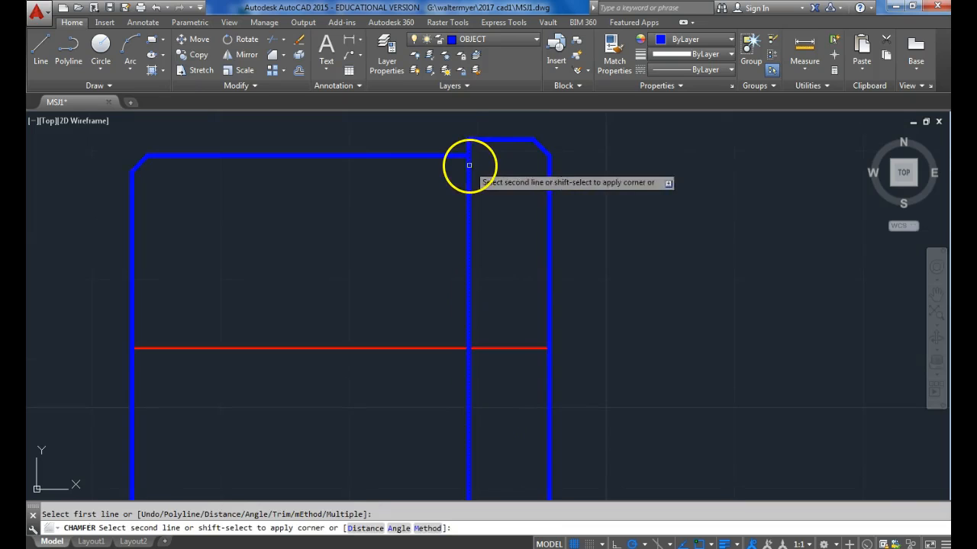
left_click(487, 140)
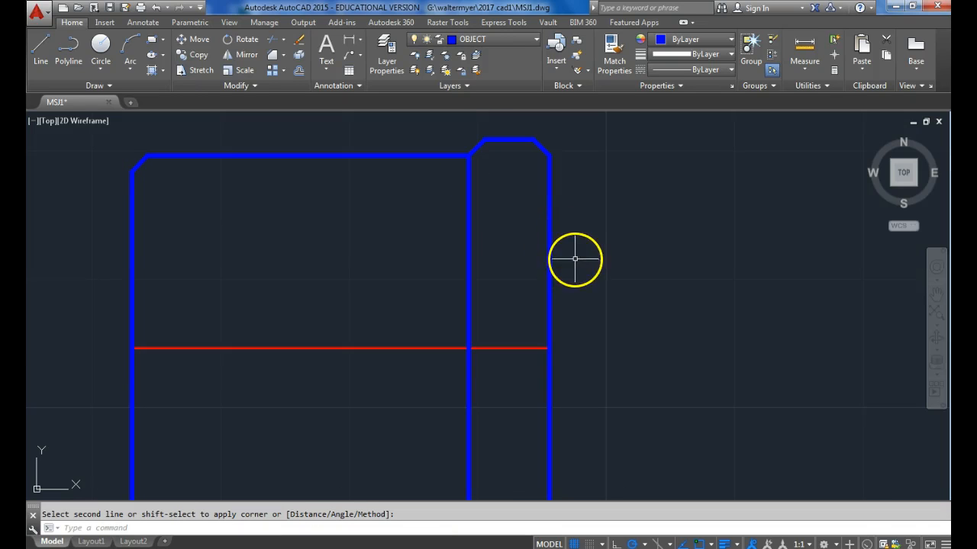
key("Escape")
Draw a vertical line joining the inner ends of the upper and lower chamfers at the outline's left end.
scroll(529, 200, "down", 2)
left_click(50, 46)
left_click(290, 174)
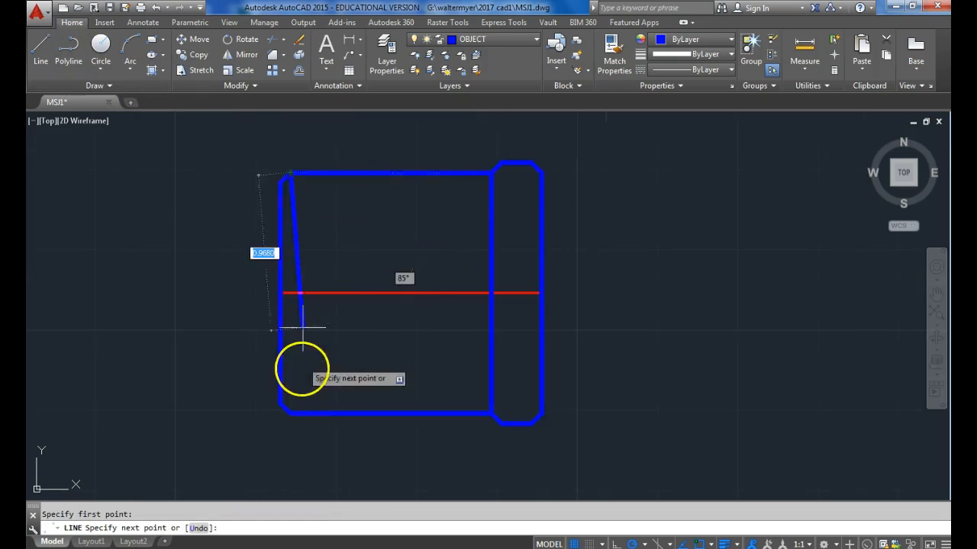
left_click(290, 414)
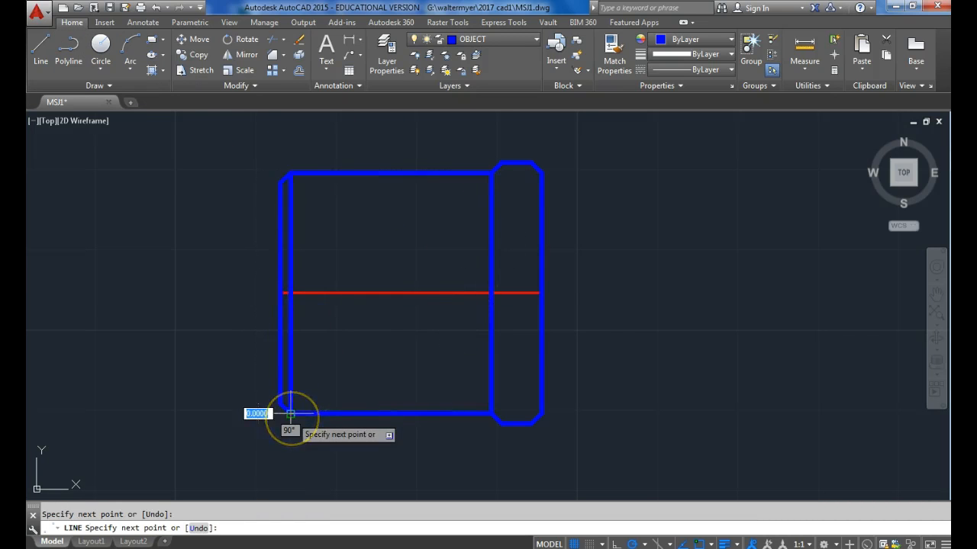
key("Return")
key("Return")
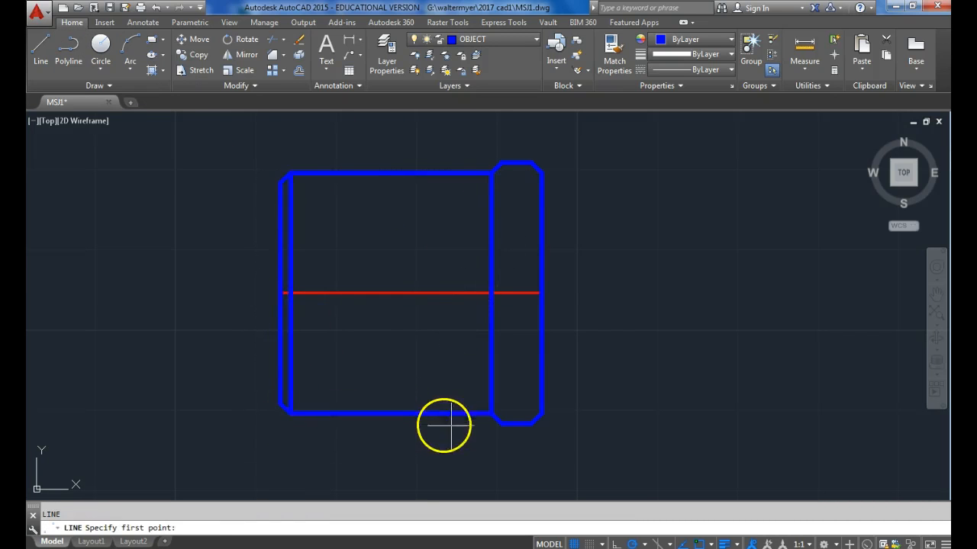
Draw two vertical lines across the wide right section, joining the inner ends of its left chamfers and of its right chamfers.
left_click(500, 421)
left_click(507, 163)
key("Return")
key("Return")
left_click(531, 163)
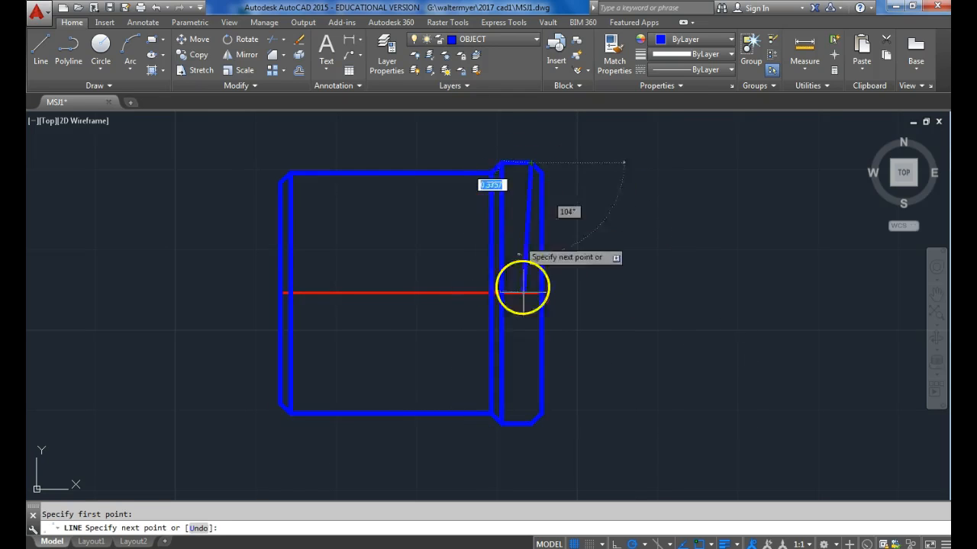
left_click(533, 422)
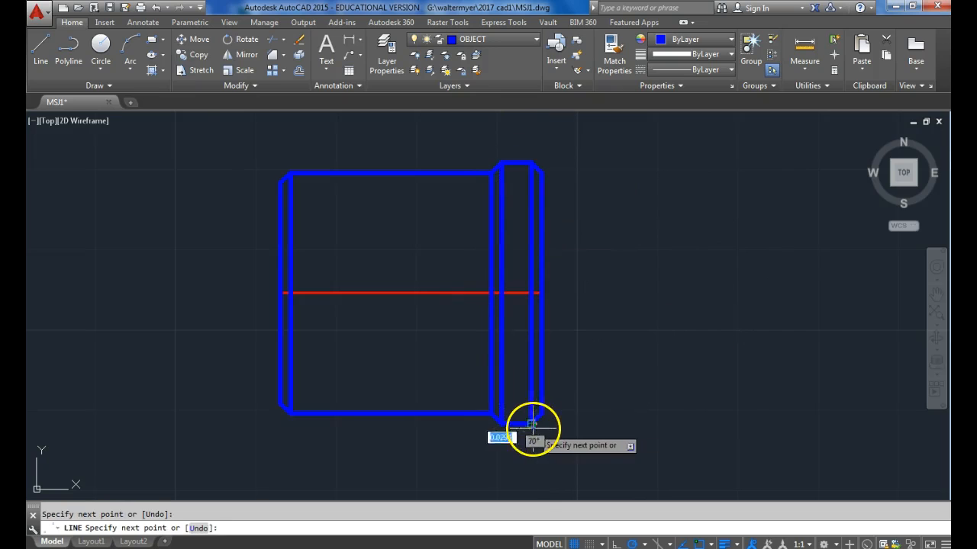
key("Return")
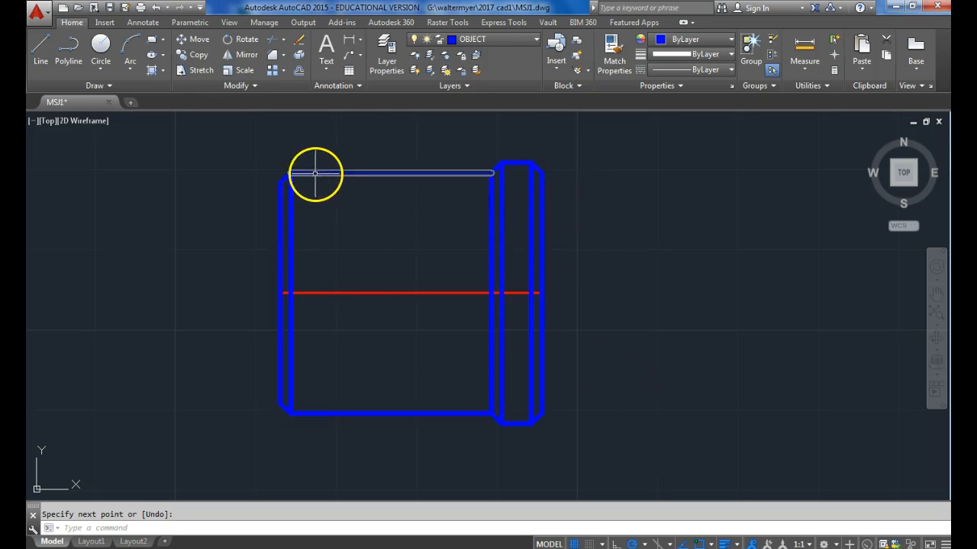
Draw a 2-point circle of diameter 1/8 from the upper step corner leftward along the body's upper edge.
left_click(100, 70)
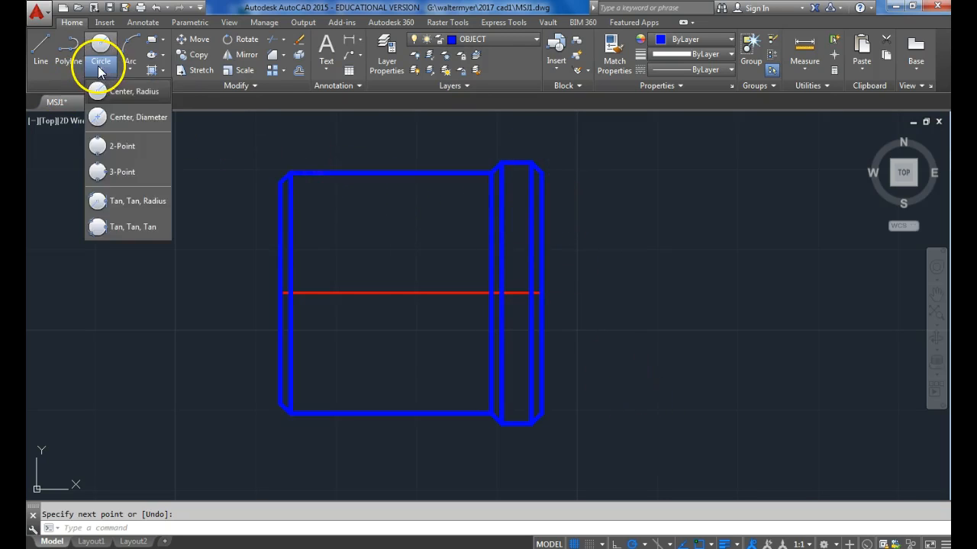
left_click(122, 146)
scroll(467, 188, "up", 2)
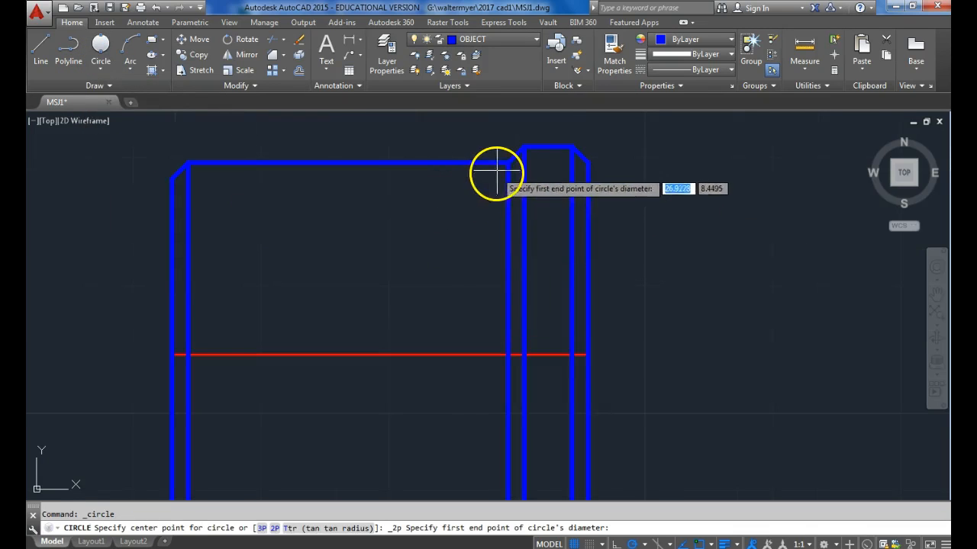
left_click(504, 162)
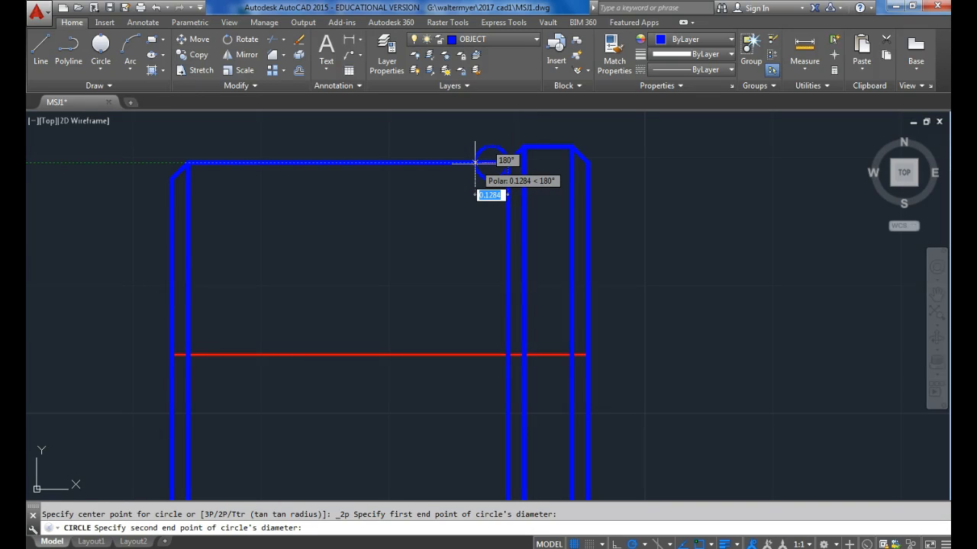
type("1/8")
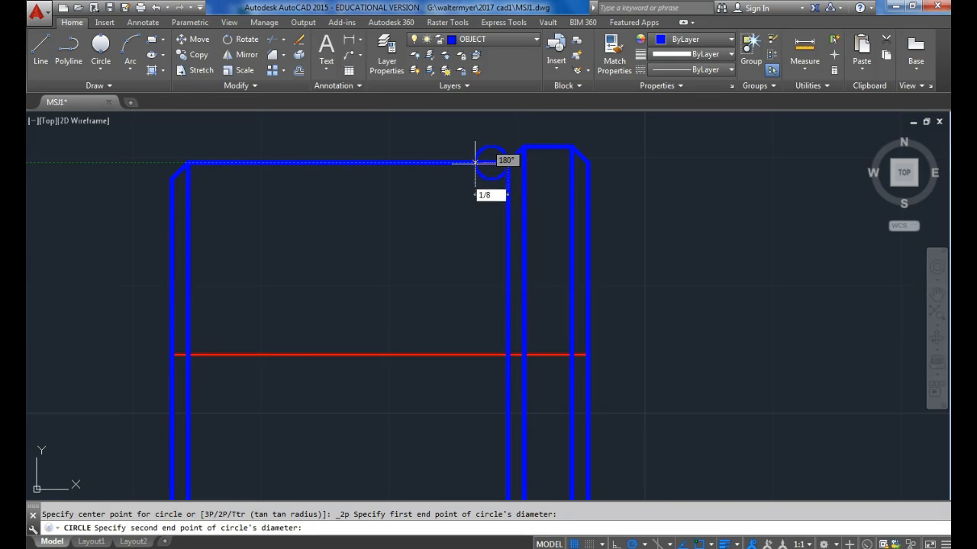
key("Return")
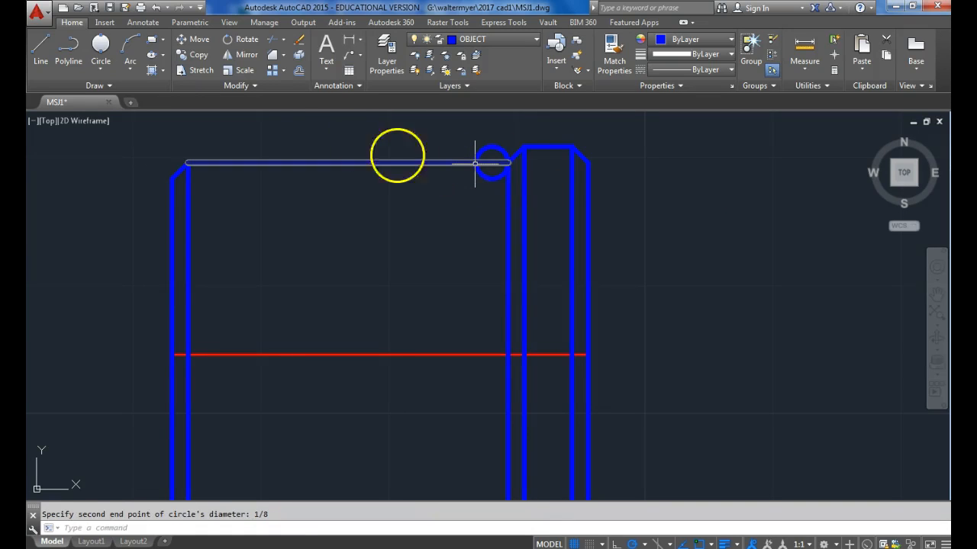
Trim the circle's upper half and the edge segment inside it to leave a semicircular groove in the body's upper edge.
left_click(270, 39)
left_click(489, 194)
left_click(465, 131)
key("Return")
left_click(495, 167)
left_click(487, 137)
left_click(491, 148)
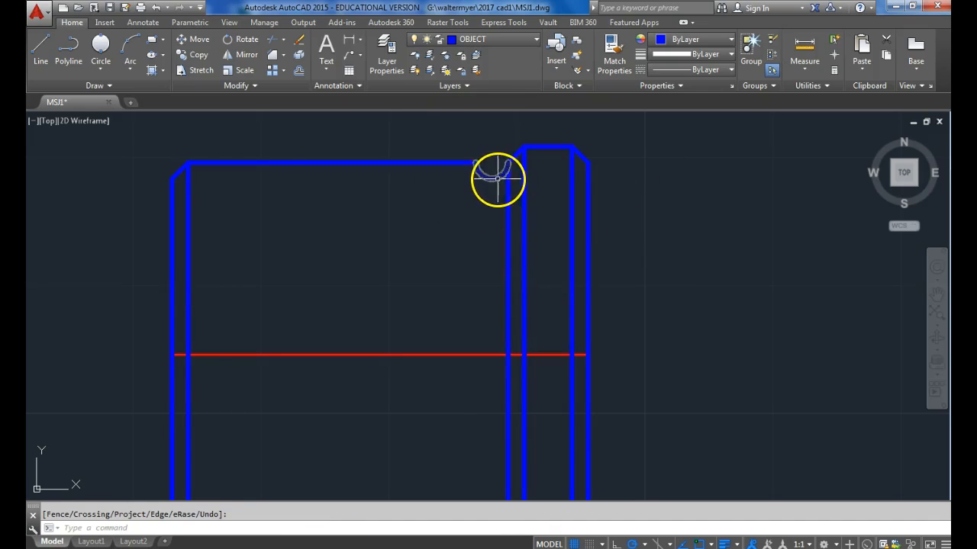
key("Return")
Mirror the groove arc about the centerline, keeping the source arc.
left_click(498, 176)
left_click(257, 64)
left_click(175, 354)
left_click(281, 354)
key("Return")
Trim the body's lower edge segment between the ends of the mirrored groove arc.
middle_click_drag(359, 370, 375, 279)
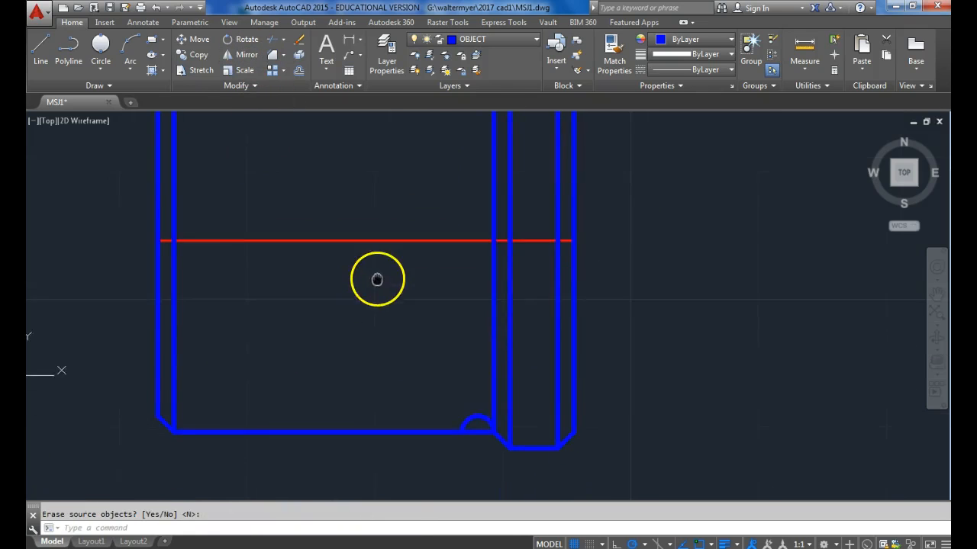
scroll(407, 260, "down", 2)
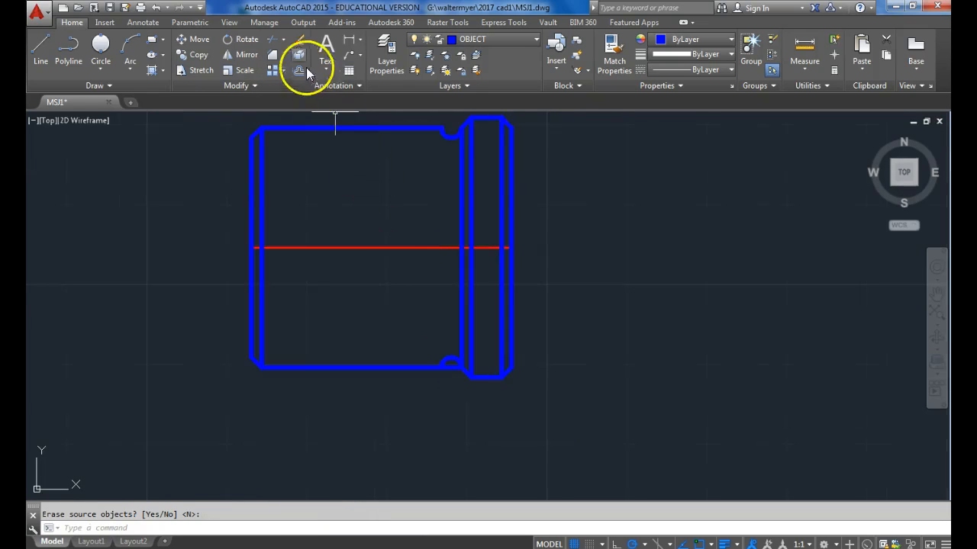
left_click(271, 40)
left_click(445, 357)
left_click(446, 355)
left_click(445, 356)
left_click(450, 370)
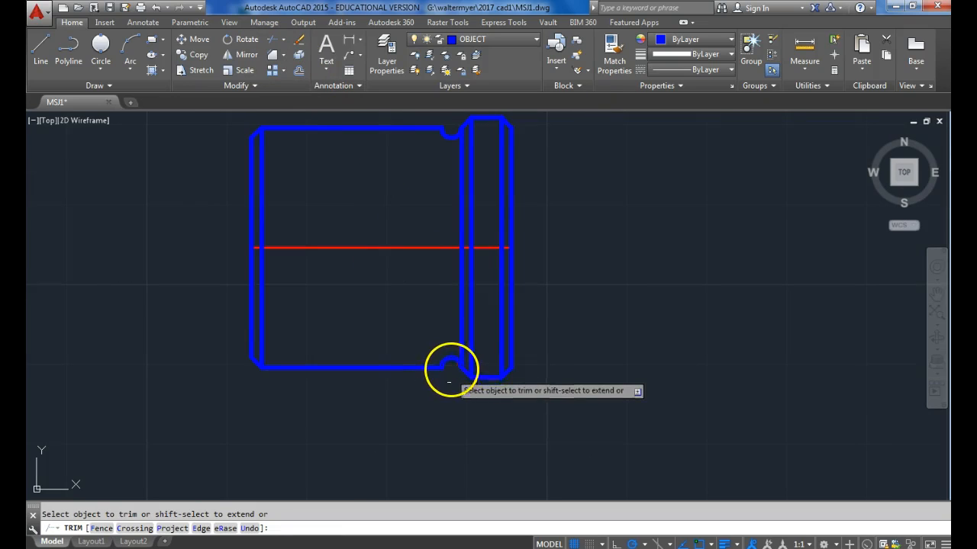
key("Return")
Draw a vertical line joining the left ends of the upper and lower grooves.
left_click(42, 46)
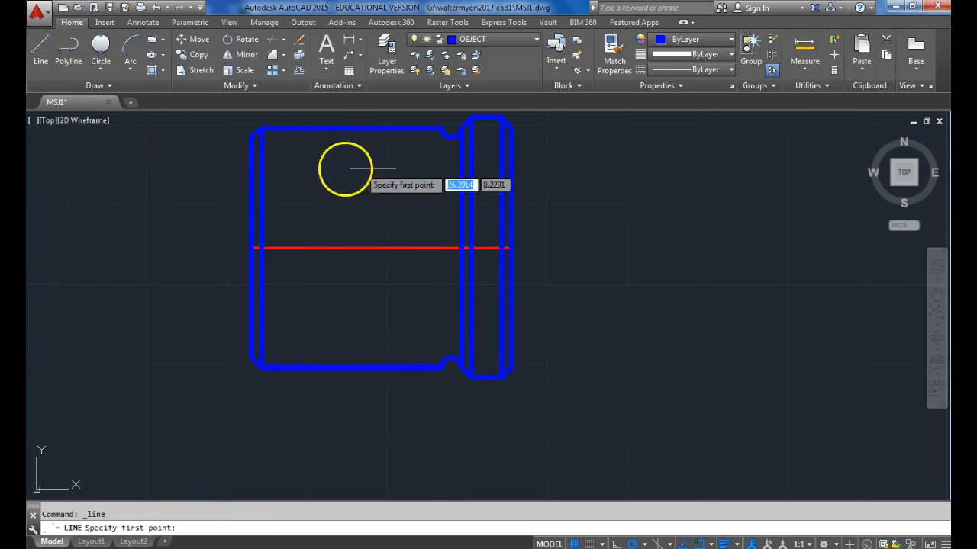
left_click(441, 129)
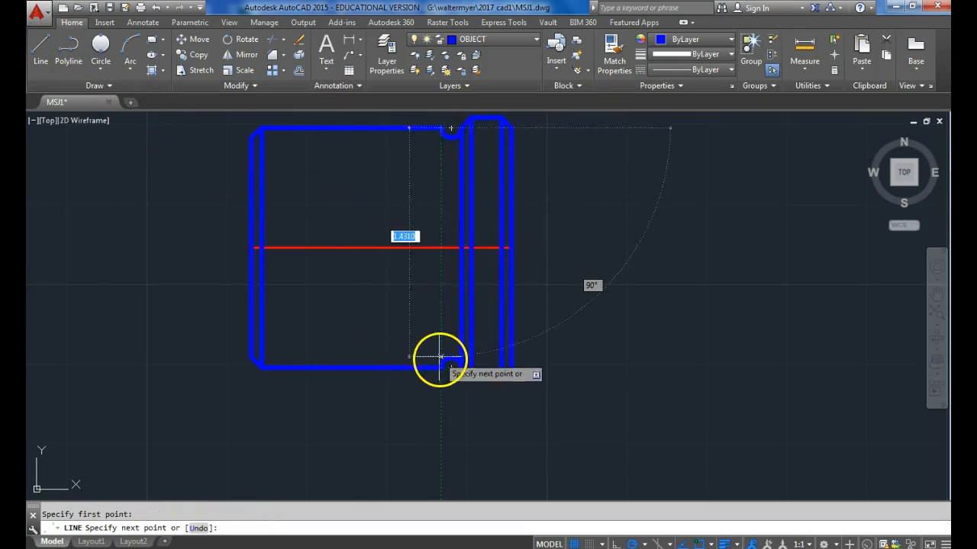
left_click(440, 368)
Draw the end view's outer circle to the left, centered in line with the centerline, with radius 0.8125 matching the wide section's height.
middle_click_drag(399, 311, 459, 348)
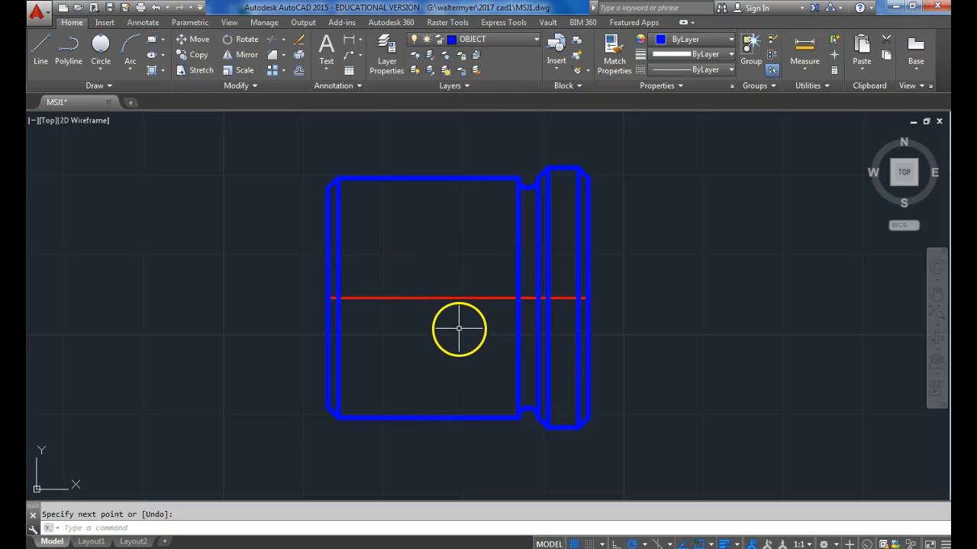
middle_click_drag(447, 275, 606, 291)
left_click(95, 70)
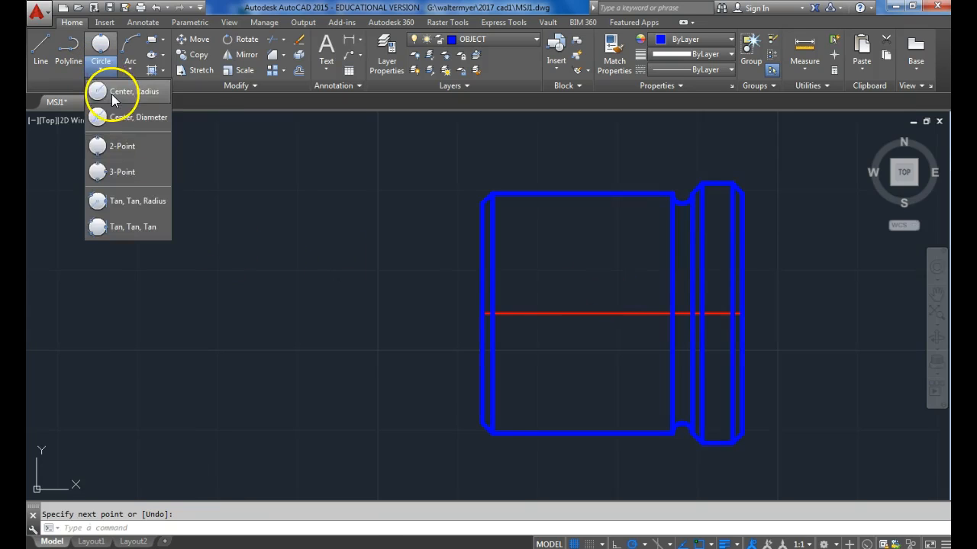
left_click(112, 93)
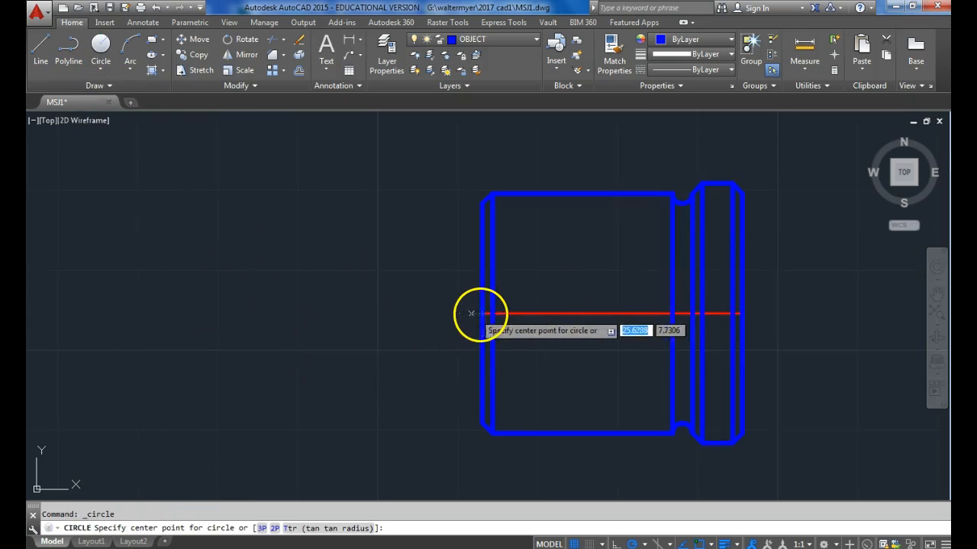
left_click(155, 312)
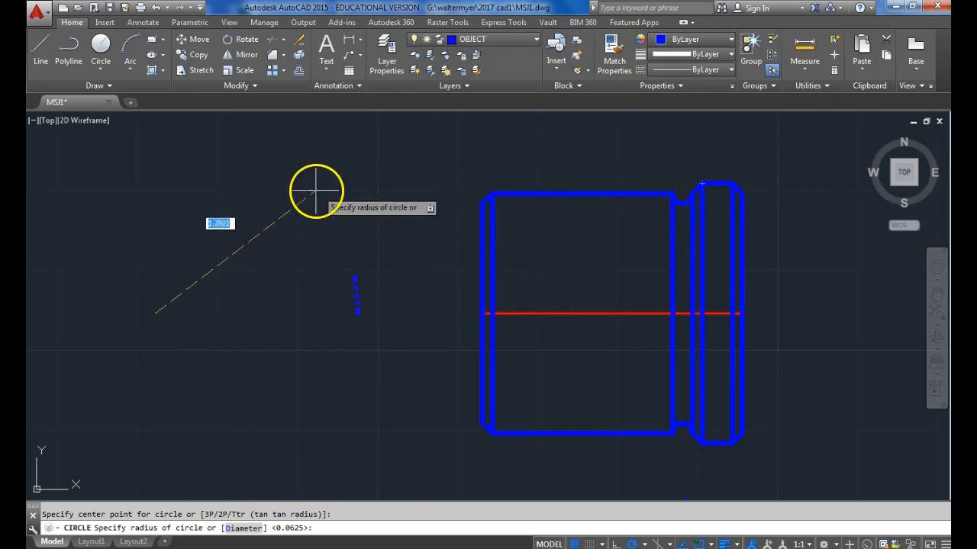
left_click(156, 184)
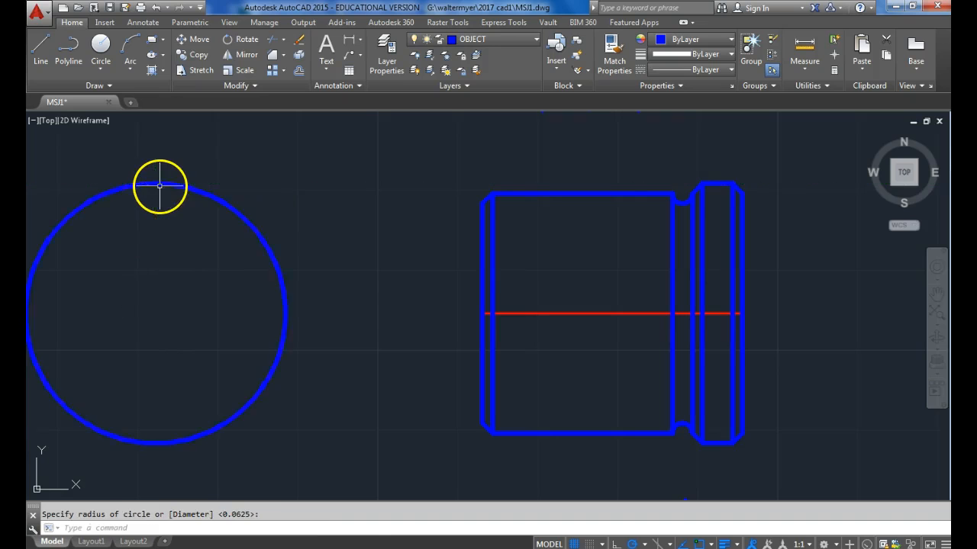
Draw two concentric circles inside it, radius 0.75 level with the body's upper edge and 0.6875 level with the left chamfer's outer end.
left_click(100, 44)
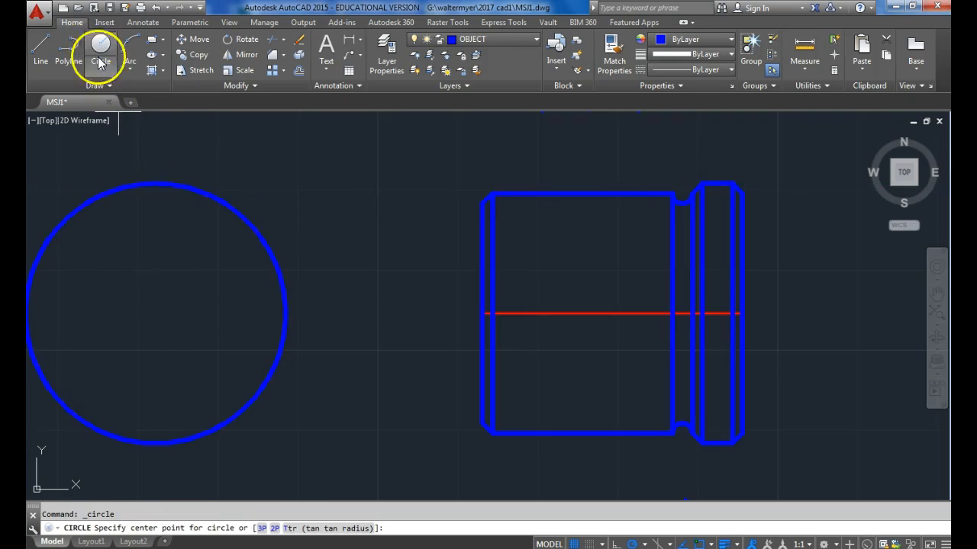
left_click(156, 313)
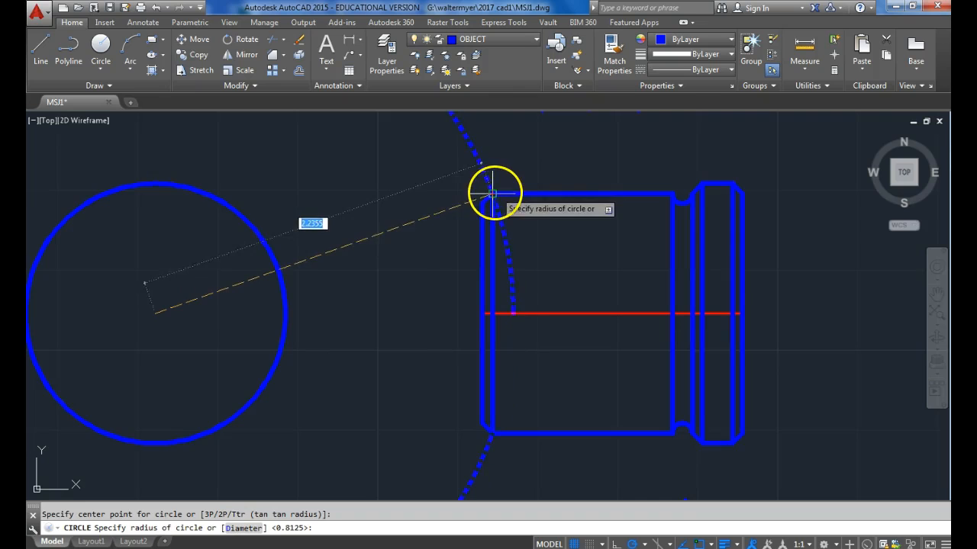
left_click(157, 195)
left_click(100, 43)
left_click(157, 313)
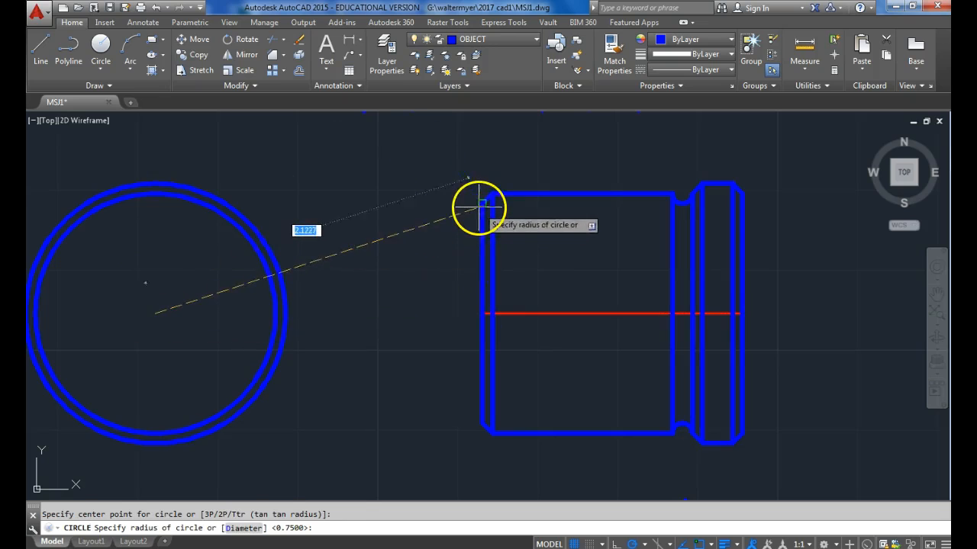
left_click(156, 204)
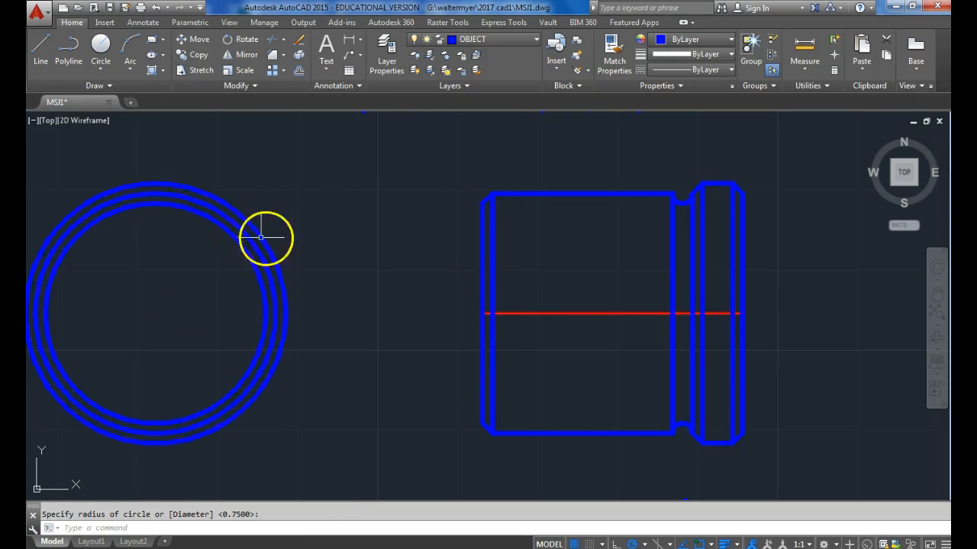
Draw a concentric circle of diameter 1 at the center of the end view.
left_click(100, 67)
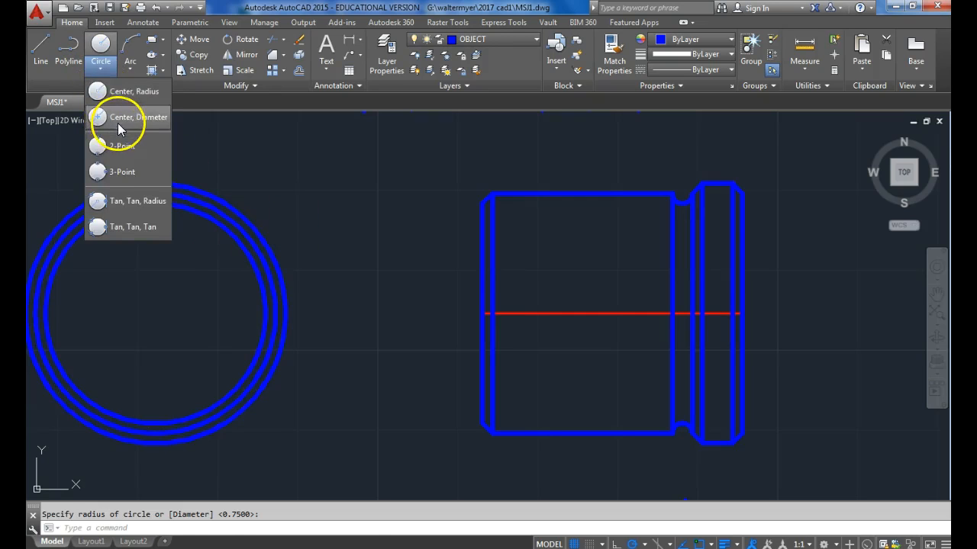
left_click(122, 119)
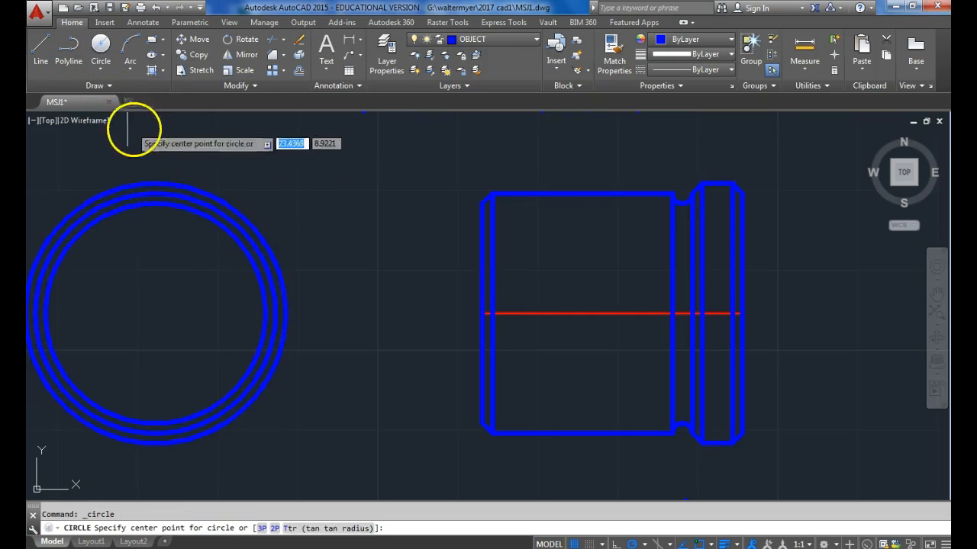
left_click(153, 312)
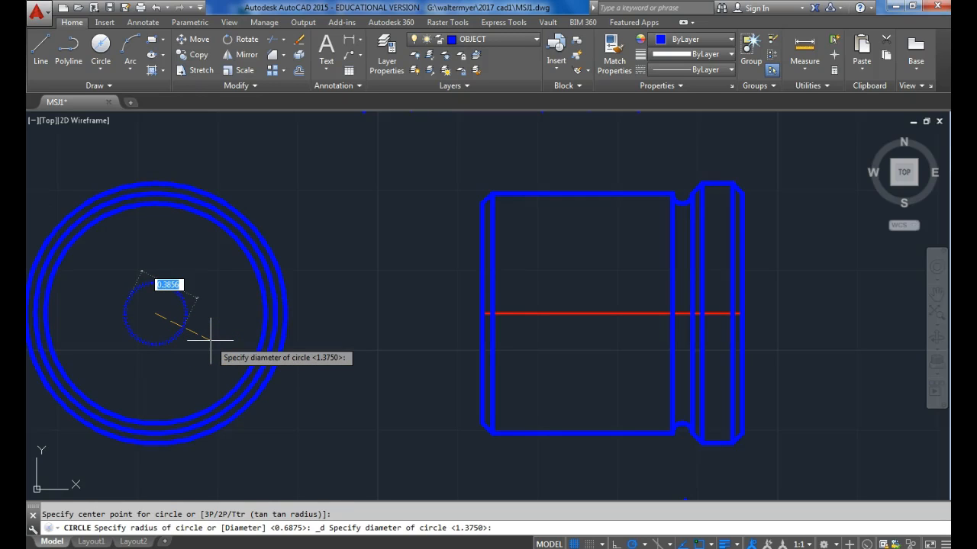
type("1")
key("Return")
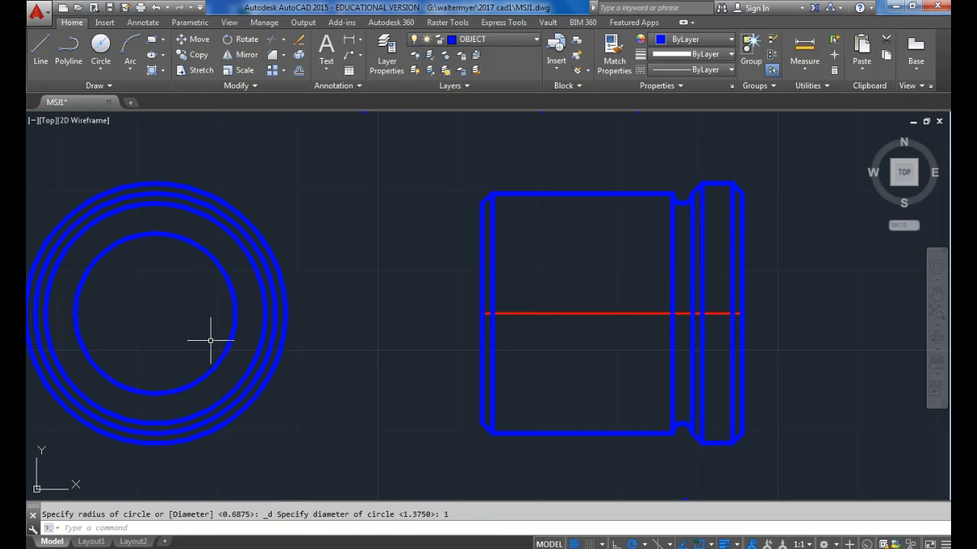
Move the end view's innermost circle to the HIDDEN layer.
left_click(209, 257)
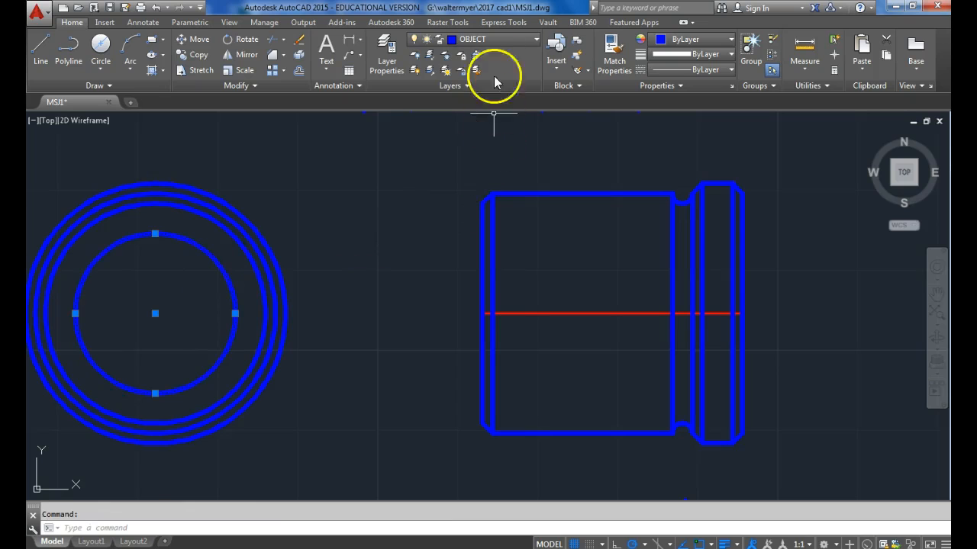
left_click(503, 40)
left_click(497, 114)
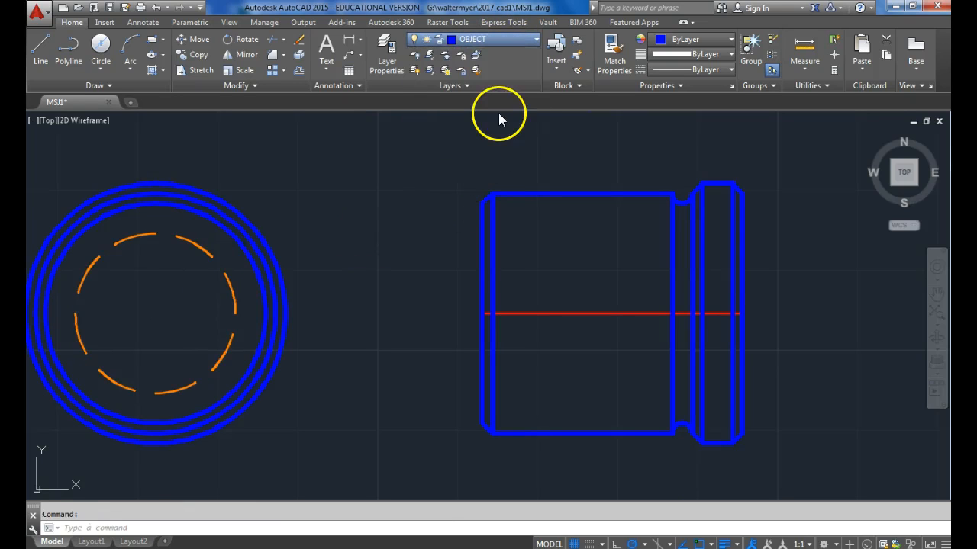
key("Escape")
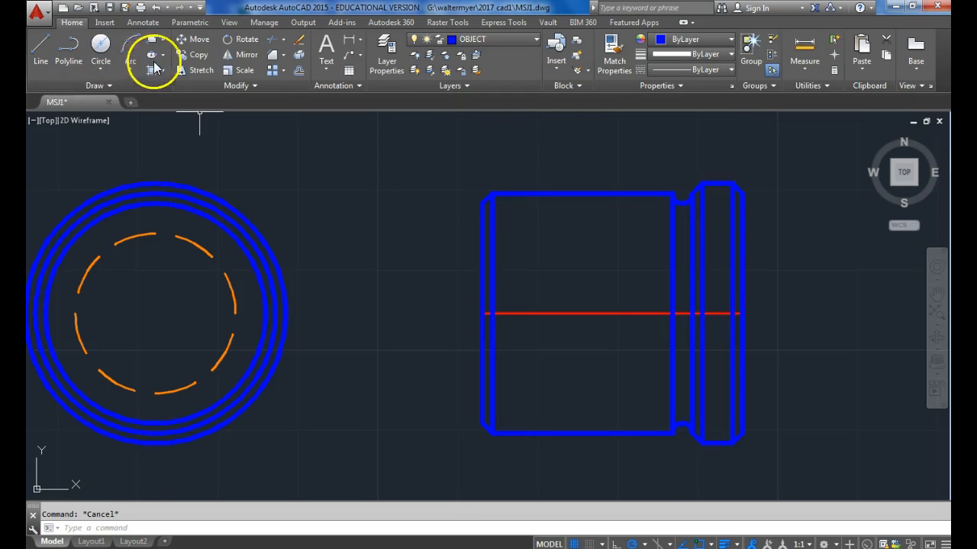
Offset the dashed circle inward by 1/16 in the end view.
left_click(300, 70)
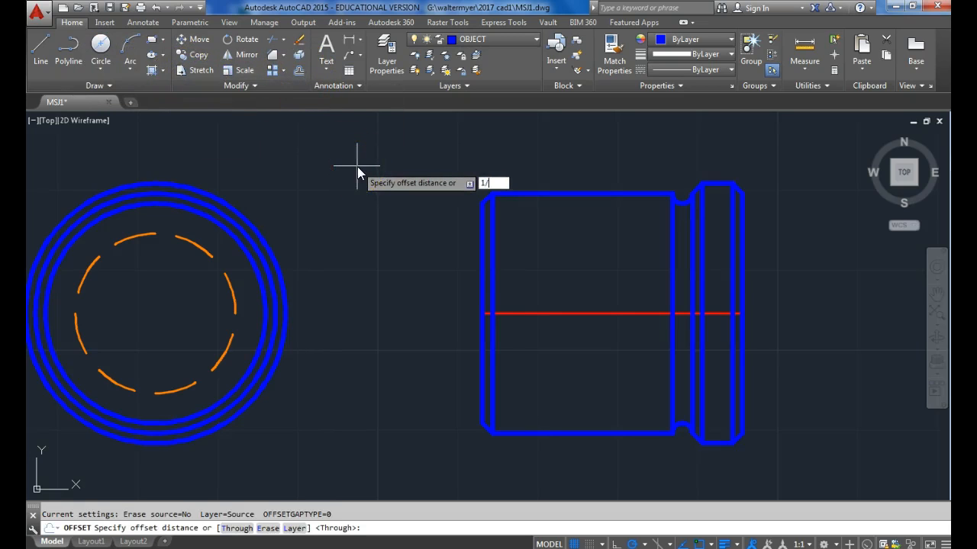
key("Return")
left_click(191, 243)
left_click(180, 267)
key("Escape")
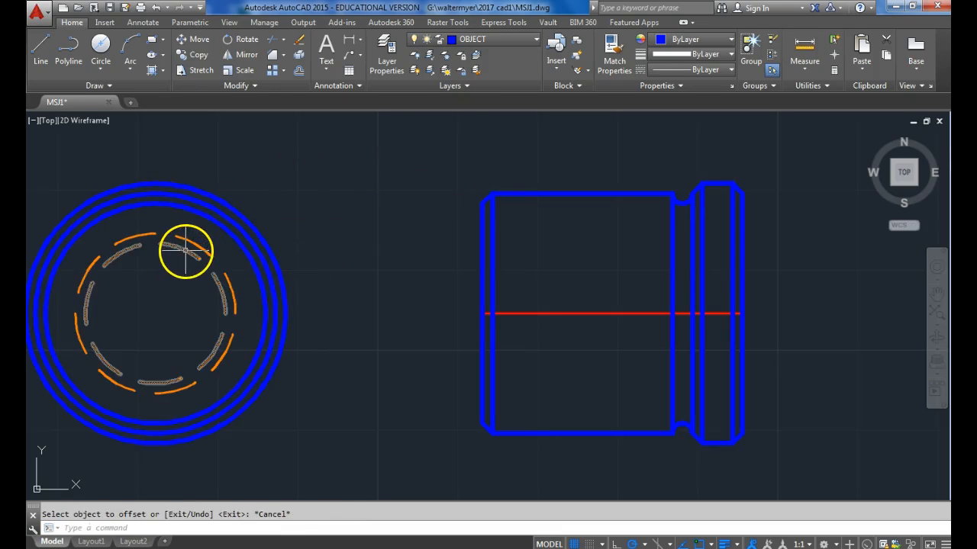
Move the new inner circle of the end view to the OBJECT layer.
left_click(185, 251)
left_click(495, 39)
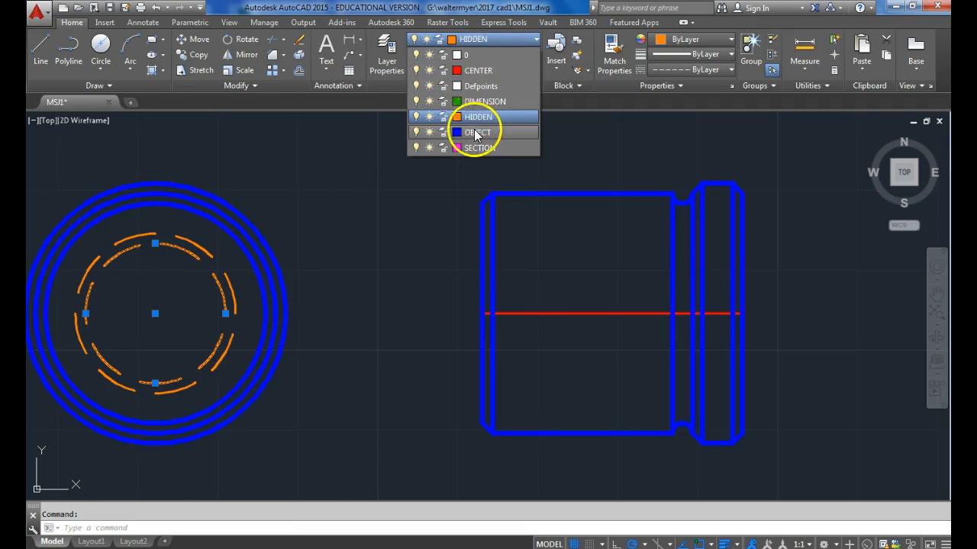
left_click(473, 127)
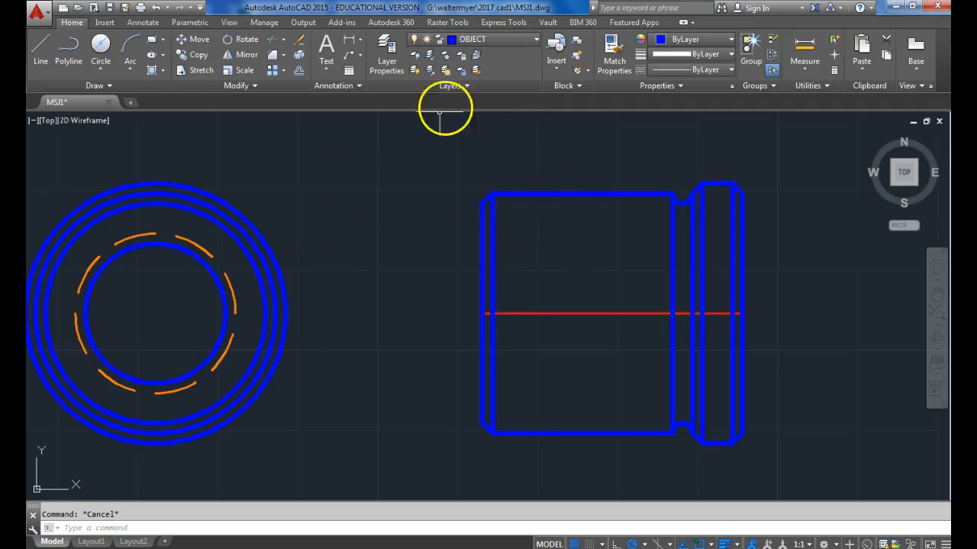
On the SECTION layer, draw an L-shaped cutting line from above the end view down to its center and out past its right edge.
left_click(509, 39)
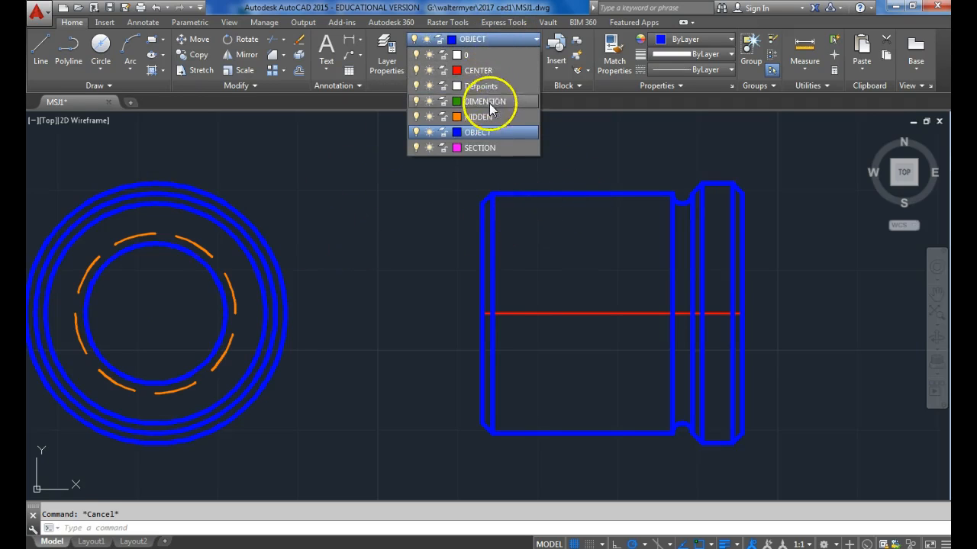
left_click(480, 148)
left_click(41, 47)
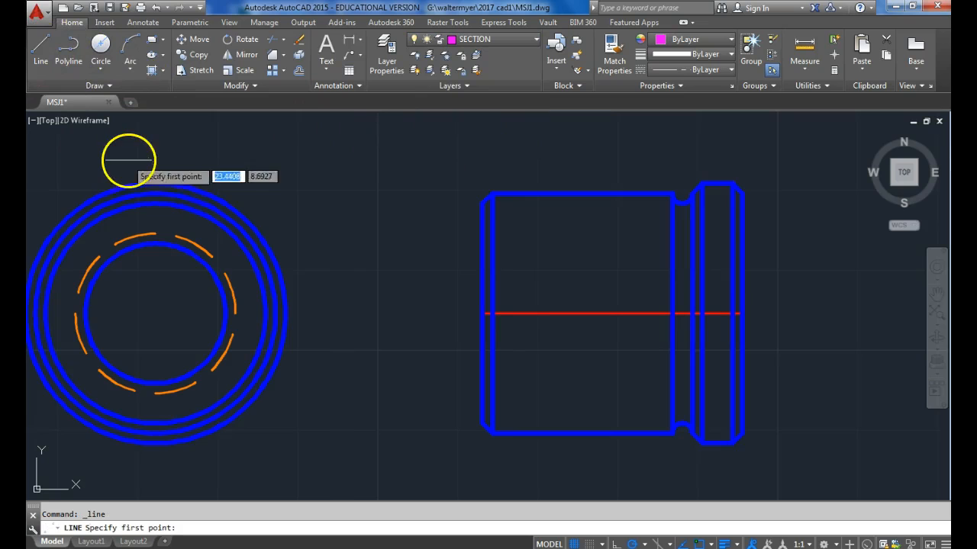
left_click(155, 151)
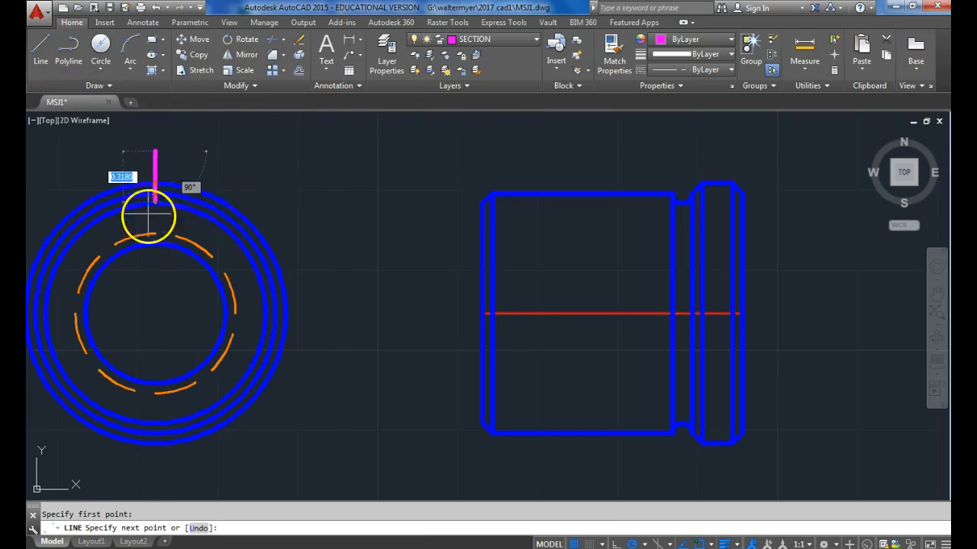
left_click(155, 311)
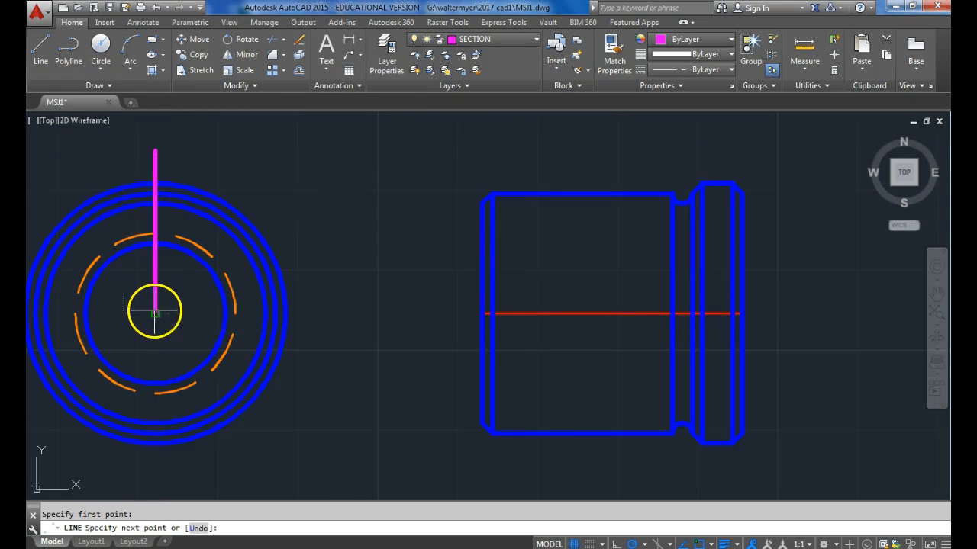
left_click(155, 311)
left_click(321, 313)
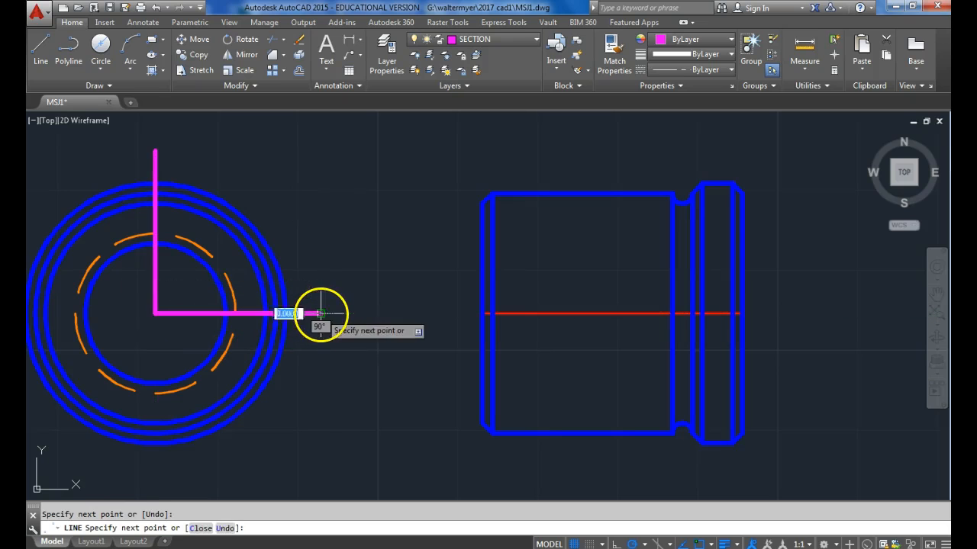
key("Escape")
Insert the ARROW block at the upper end of the cutting line, scaled down and pointing left.
left_click(104, 23)
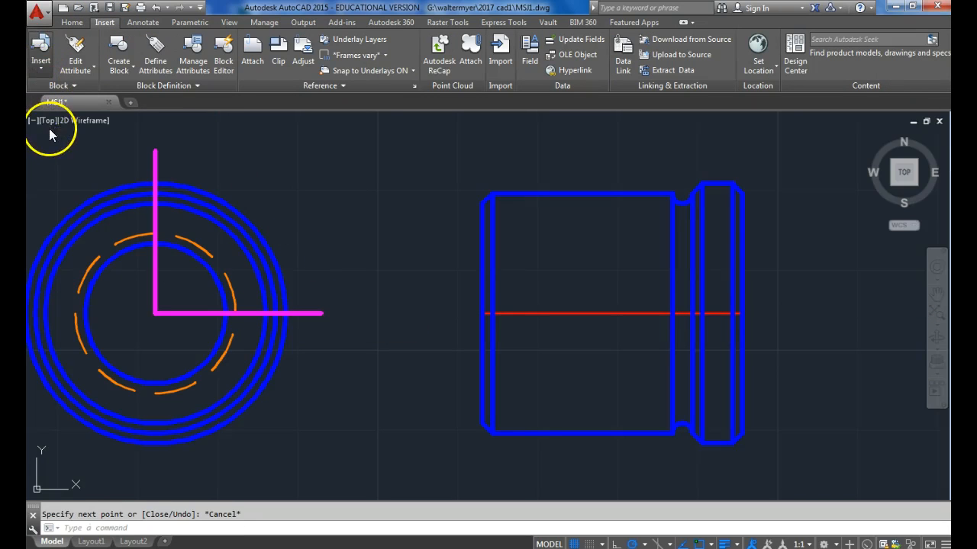
left_click(40, 52)
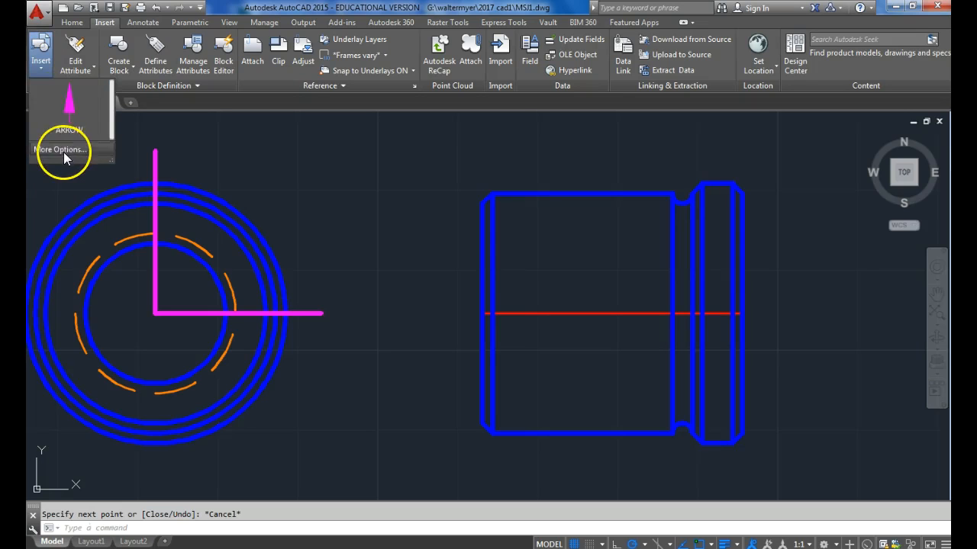
left_click(64, 152)
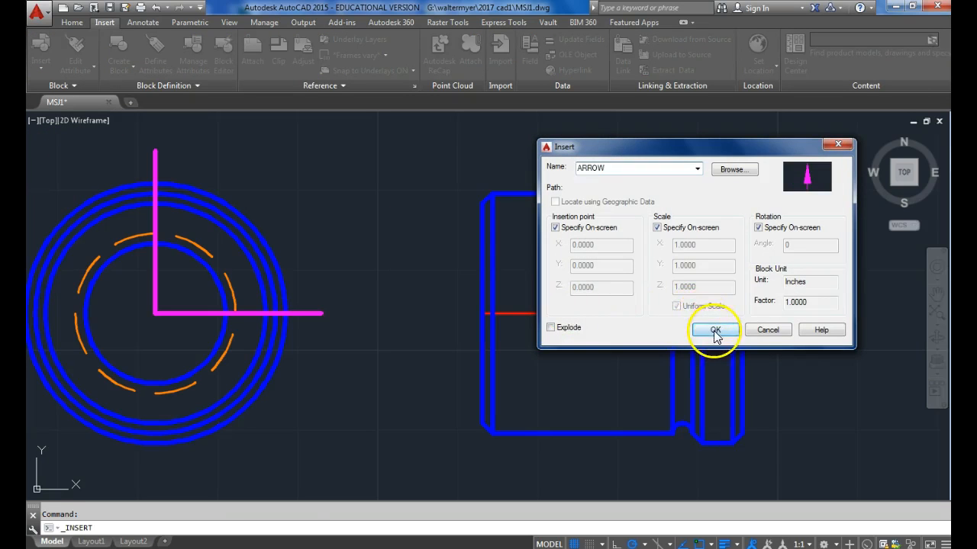
left_click(715, 329)
middle_click_drag(333, 234, 484, 345)
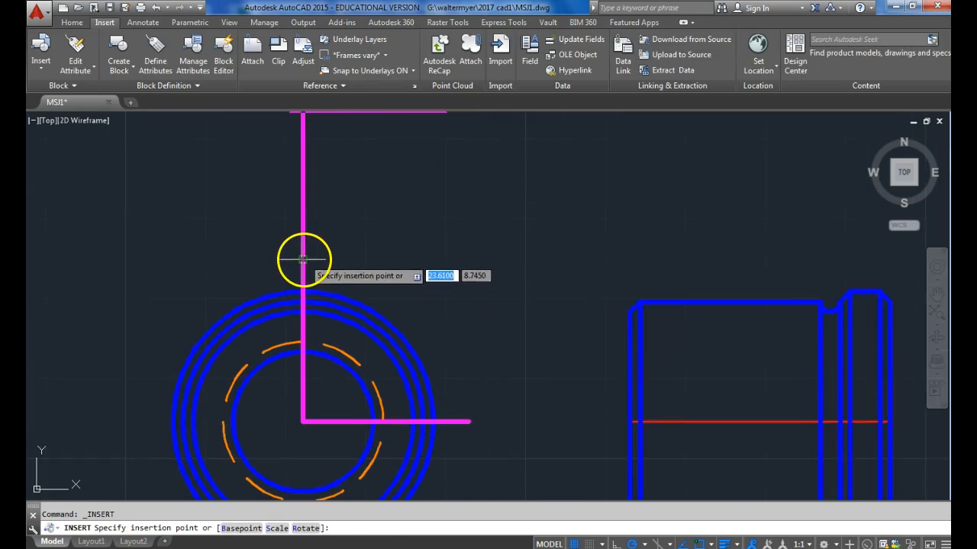
left_click(302, 260)
key("Return")
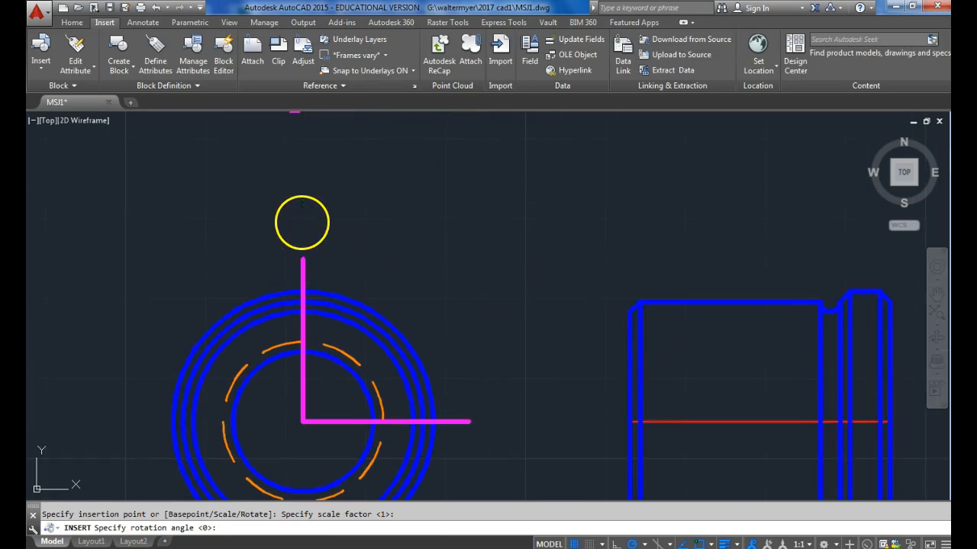
key("Return")
middle_click_drag(451, 320, 410, 248)
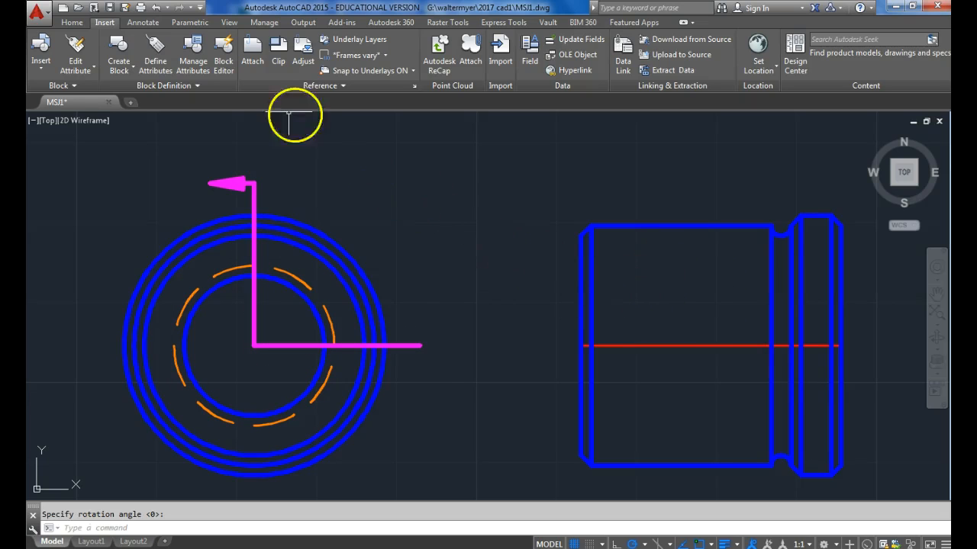
Trim the side view's five inner vertical lines at the centerline, removing their upper halves.
left_click(73, 23)
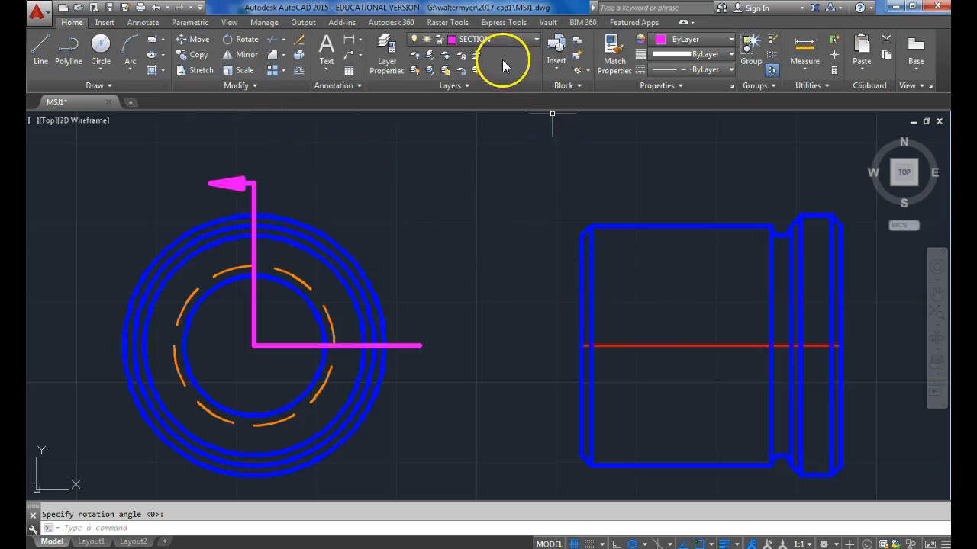
middle_click_drag(676, 332, 583, 316)
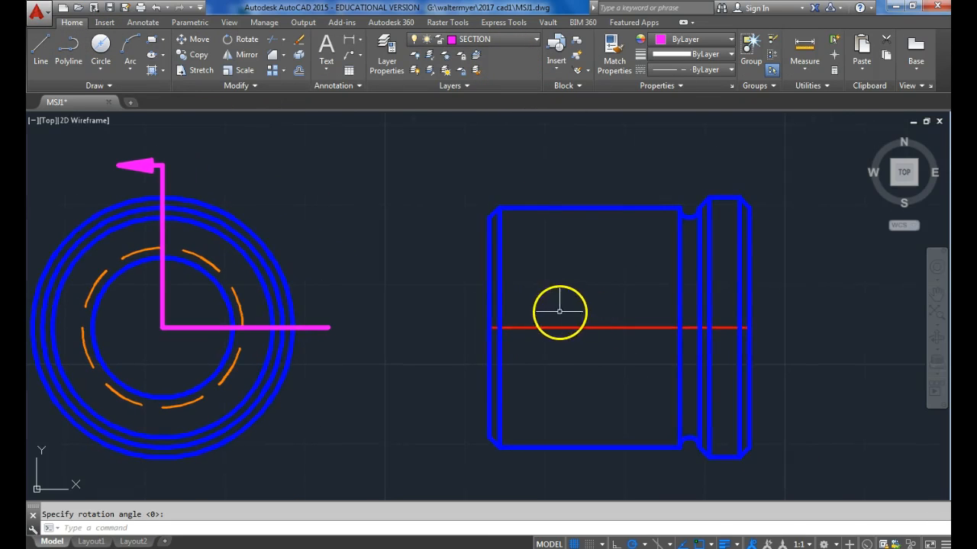
left_click(273, 39)
left_click(536, 326)
left_click(781, 220)
left_click(469, 186)
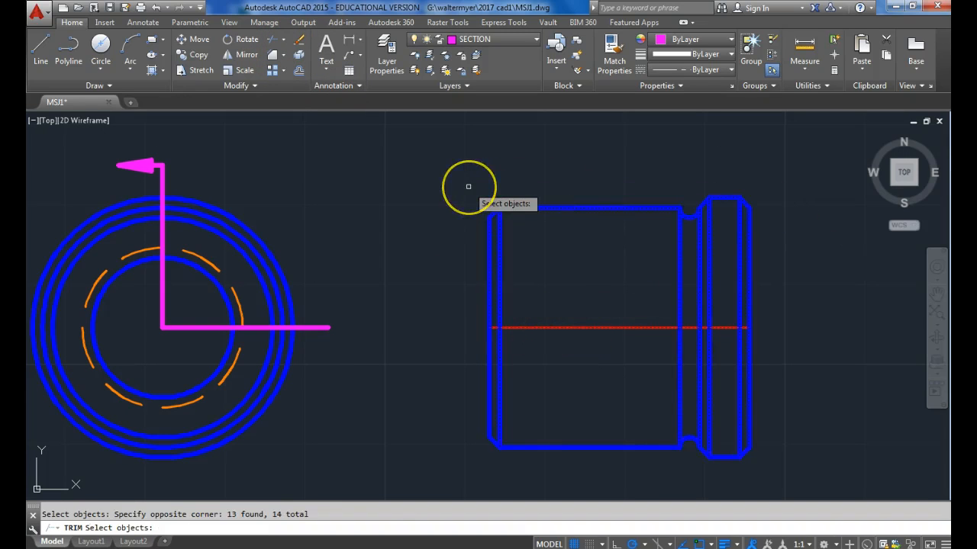
key("Return")
left_click(504, 233)
left_click(678, 241)
left_click(699, 244)
left_click(708, 242)
left_click(740, 236)
key("Escape")
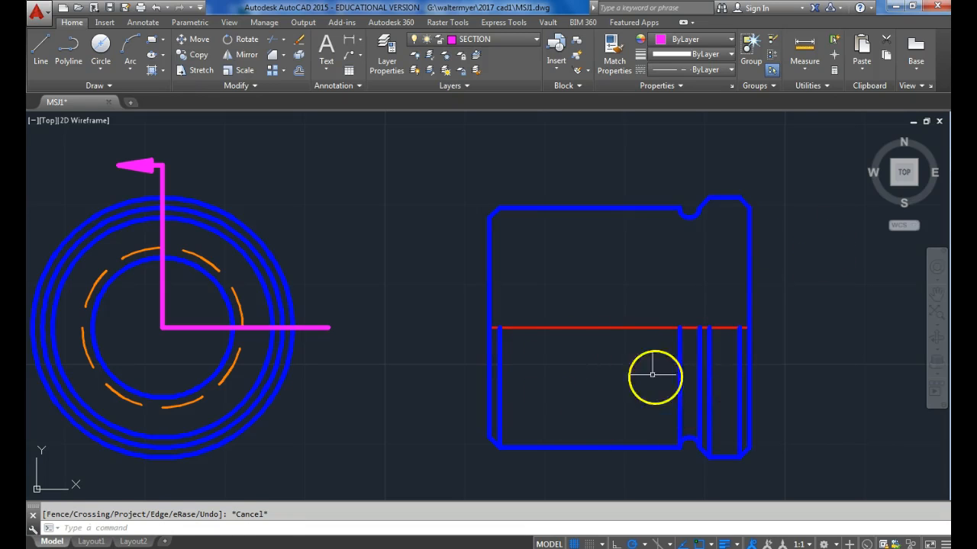
On the OBJECT layer, draw a horizontal bore line across the side view's upper half, level with the top of the dashed circle.
left_click(510, 38)
left_click(476, 127)
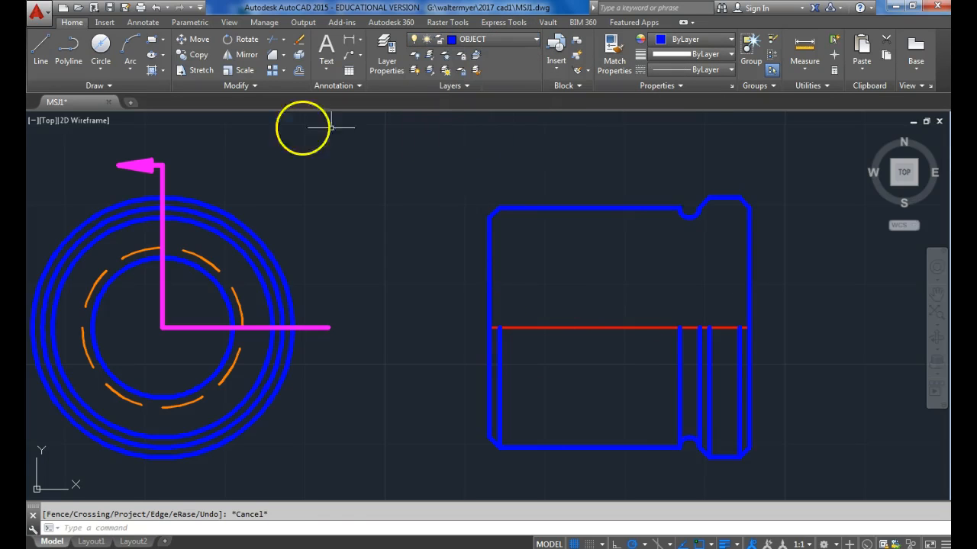
left_click(38, 58)
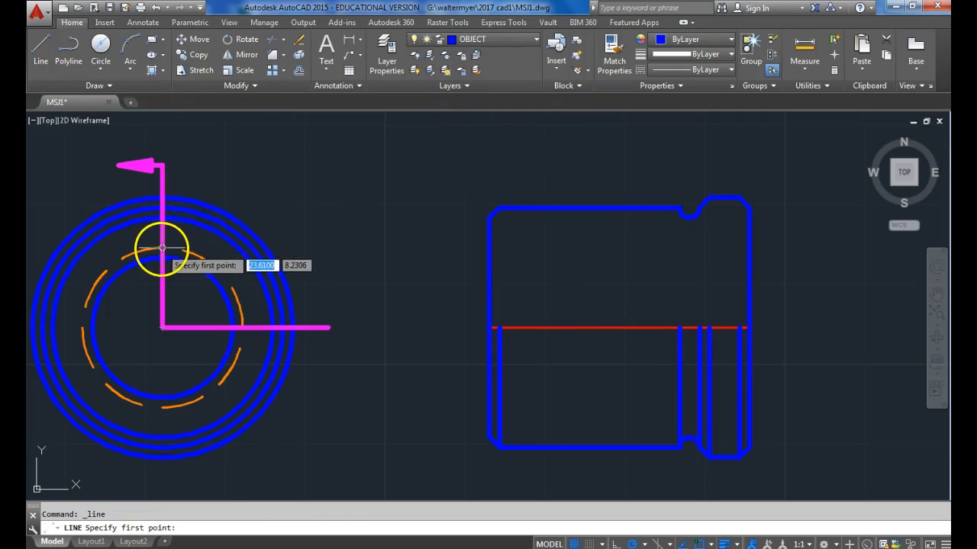
left_click(489, 247)
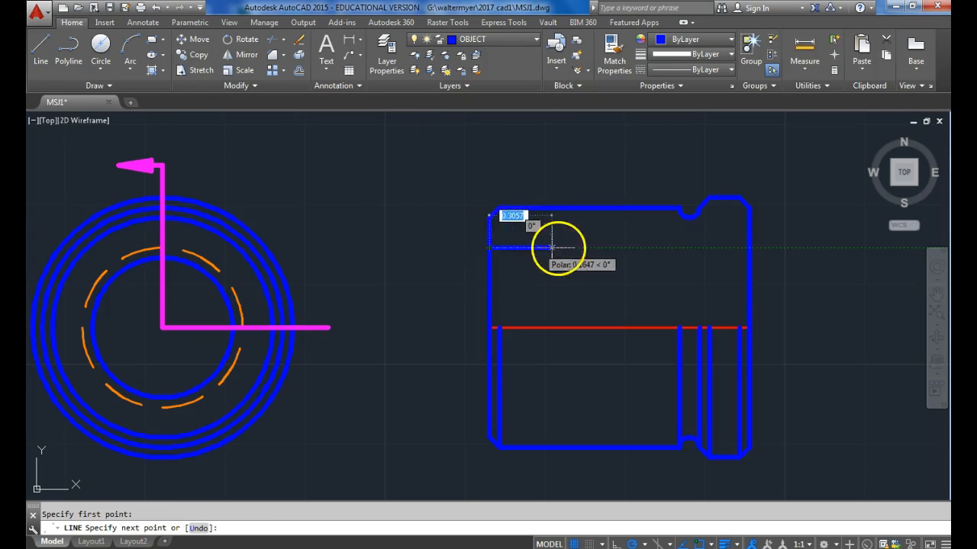
left_click(747, 248)
key("Escape")
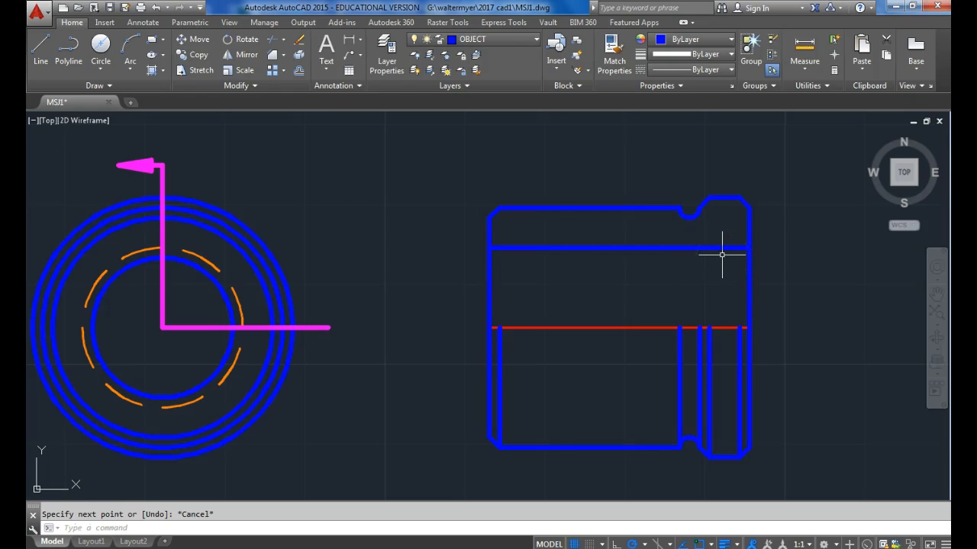
Draw the counterbore outline from the right edge, 5/8 above the centerline, 0.25 to the left and down to the bore line.
left_click(41, 47)
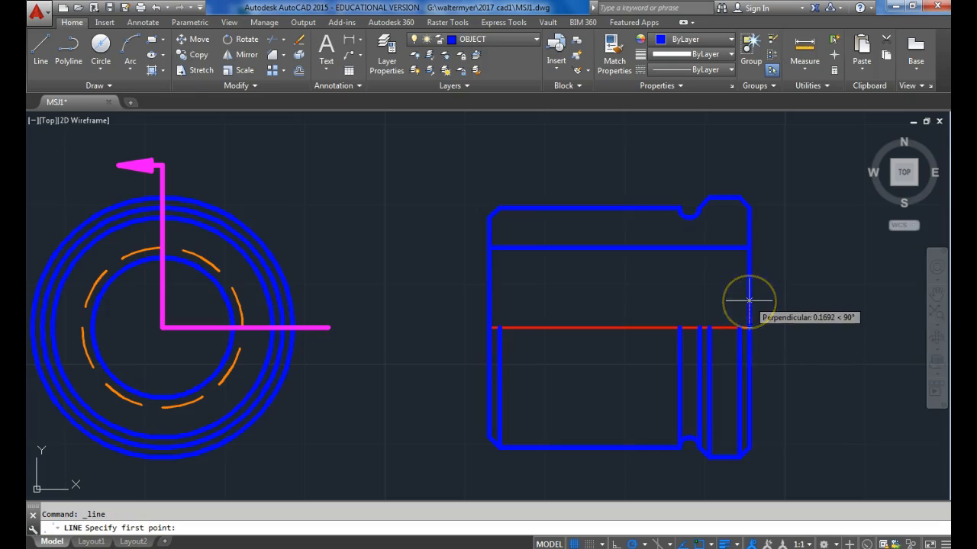
key("Return")
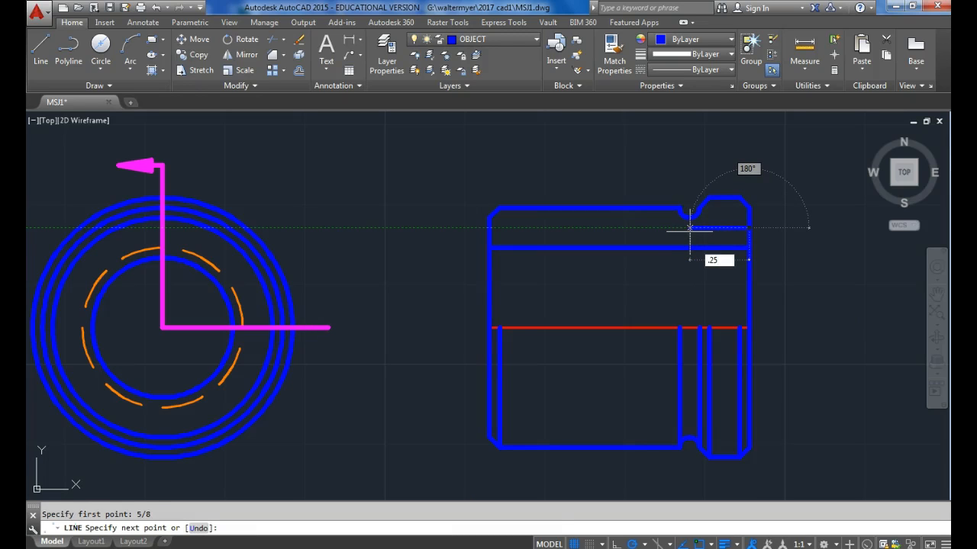
key("Return")
left_click(709, 247)
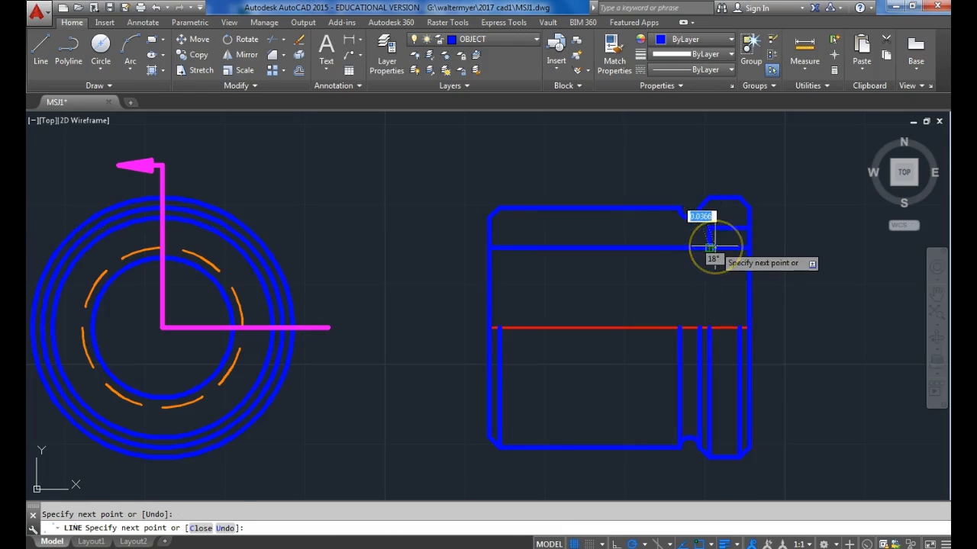
key("Escape")
Shorten the bore line's right end to the lower corner of the counterbore step.
left_click(730, 248)
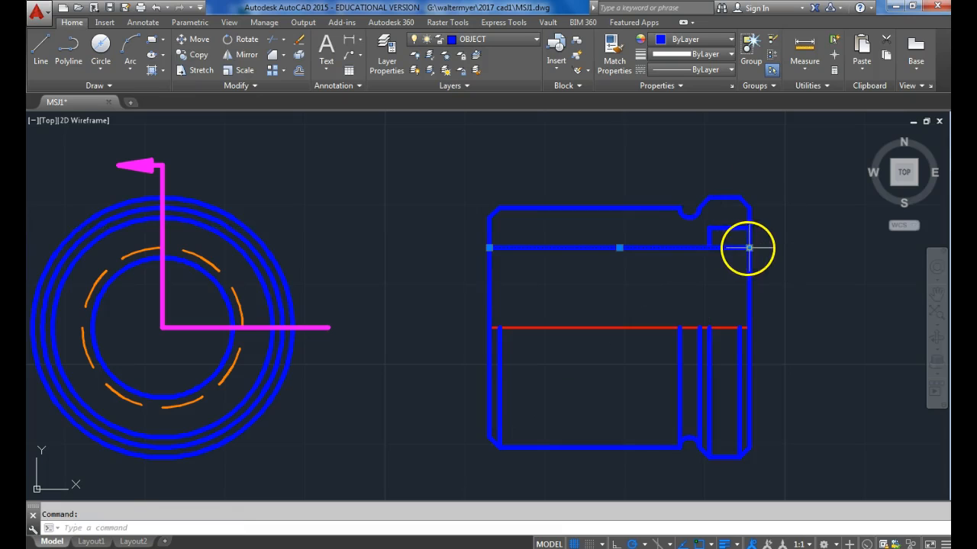
left_click(748, 247)
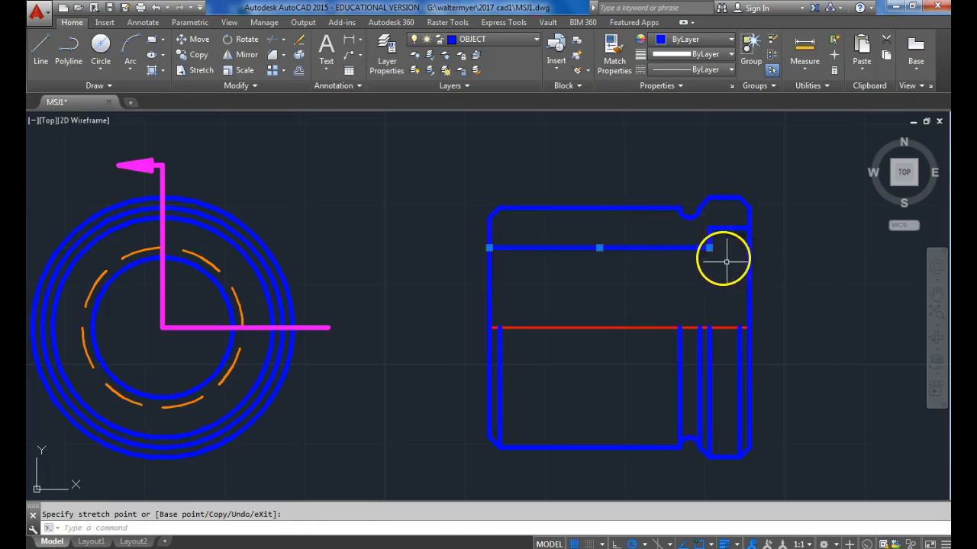
left_click(726, 262)
key("Escape")
Draw a vertical line from the counterbore's lower corner down to the centerline.
left_click(32, 50)
left_click(709, 247)
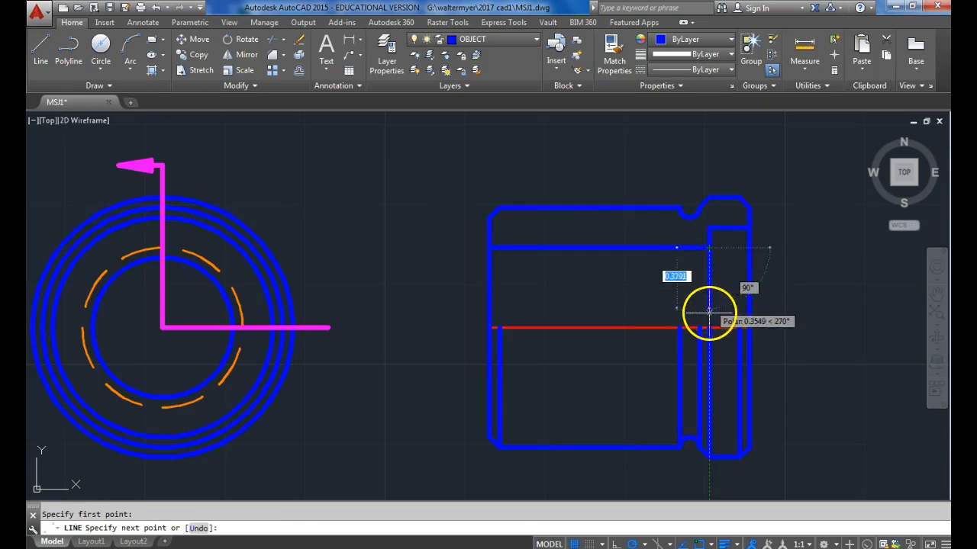
key("Escape")
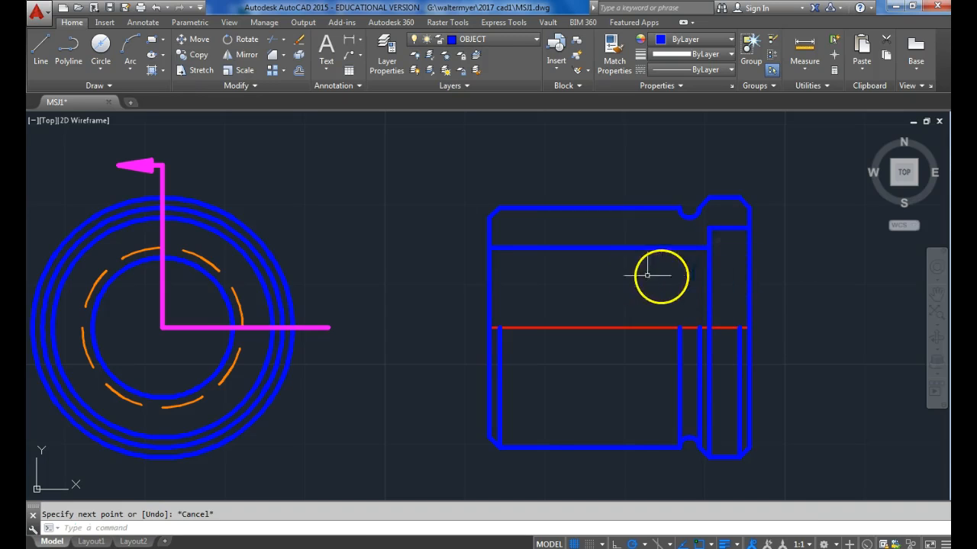
Offset the counterbore's inner vertical line leftward in successive 1/16 copies, filling the upper bore almost to the part's left edge.
left_click(298, 70)
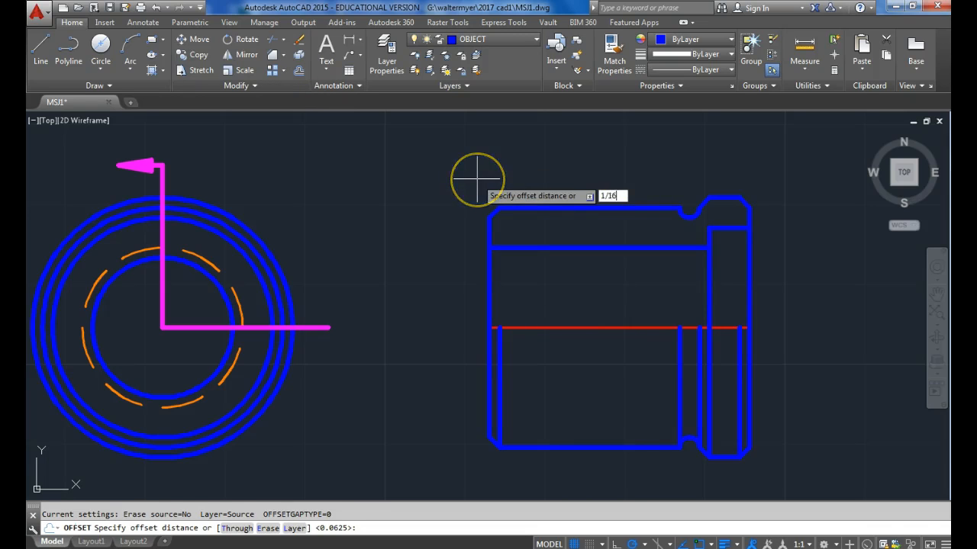
type("1/16")
key("Return")
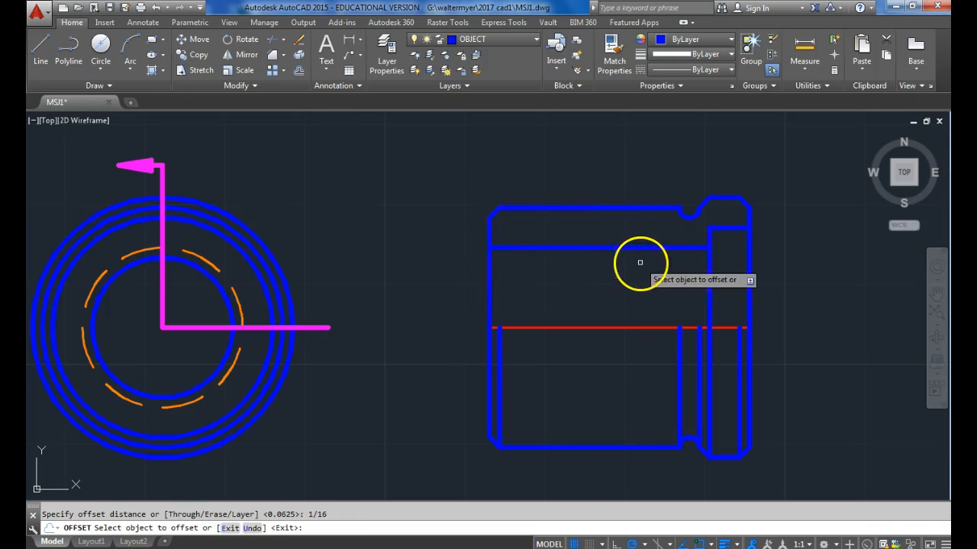
left_click(708, 267)
left_click(695, 268)
left_click(698, 261)
left_click(685, 273)
left_click(687, 271)
left_click(671, 275)
left_click(677, 267)
left_click(670, 280)
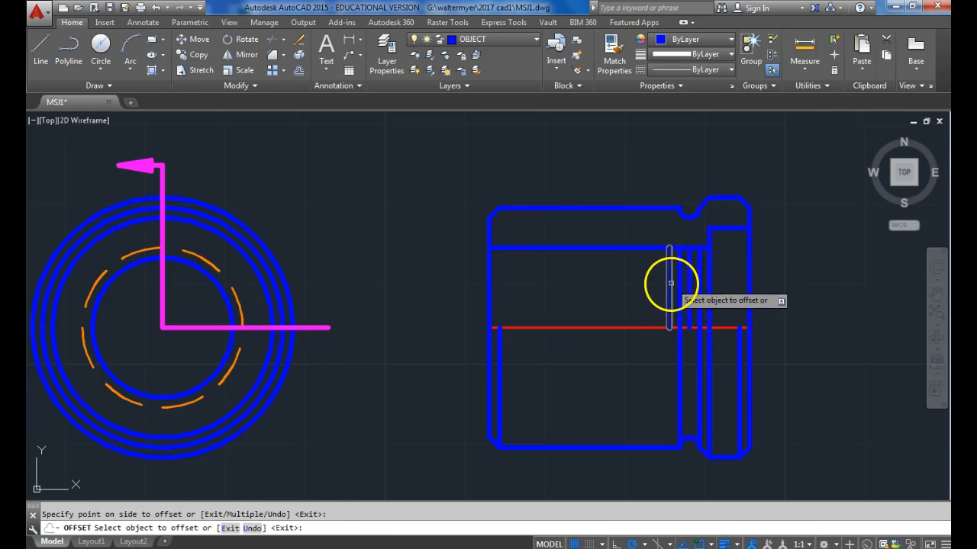
left_click(665, 283)
left_click(669, 281)
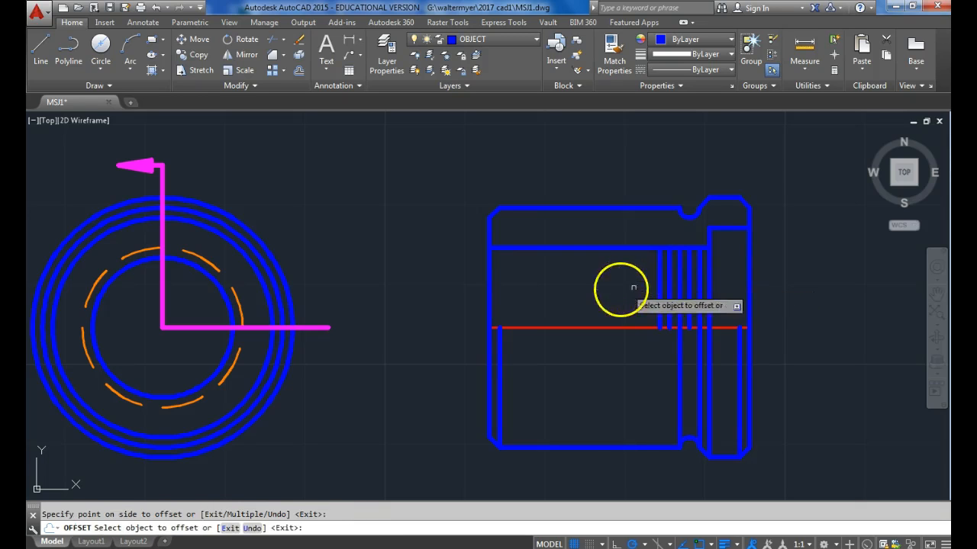
left_click(655, 284)
left_click(648, 283)
left_click(646, 284)
left_click(637, 287)
left_click(637, 287)
left_click(634, 287)
left_click(629, 289)
left_click(622, 288)
left_click(619, 289)
left_click(612, 286)
left_click(609, 289)
left_click(596, 290)
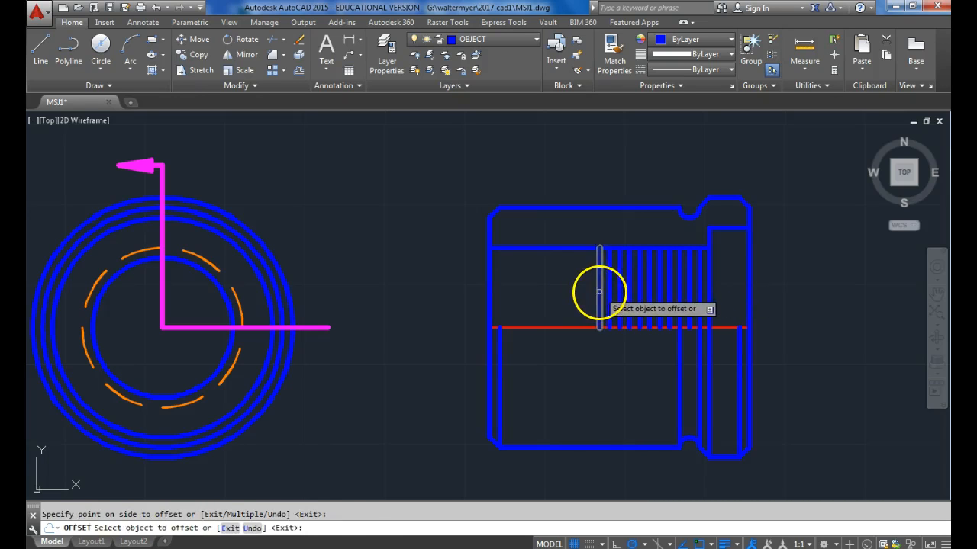
left_click(588, 287)
left_click(576, 284)
left_click(578, 281)
left_click(565, 290)
left_click(567, 290)
left_click(554, 289)
left_click(550, 291)
left_click(537, 290)
left_click(539, 291)
left_click(522, 290)
left_click(528, 290)
left_click(507, 289)
left_click(518, 295)
left_click(503, 290)
left_click(508, 290)
left_click(500, 273)
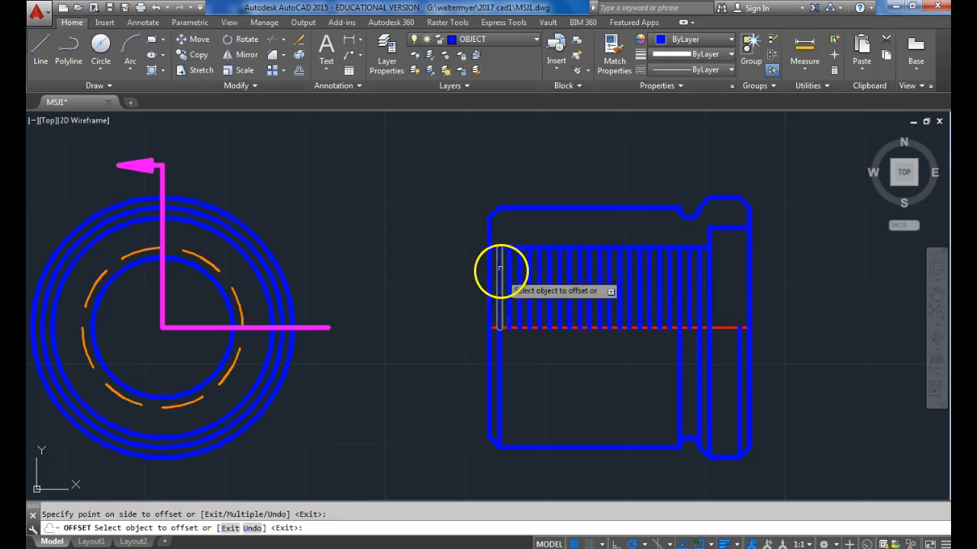
Offset the horizontal bore line 1/16 downward toward the centerline.
left_click(505, 248)
left_click(498, 296)
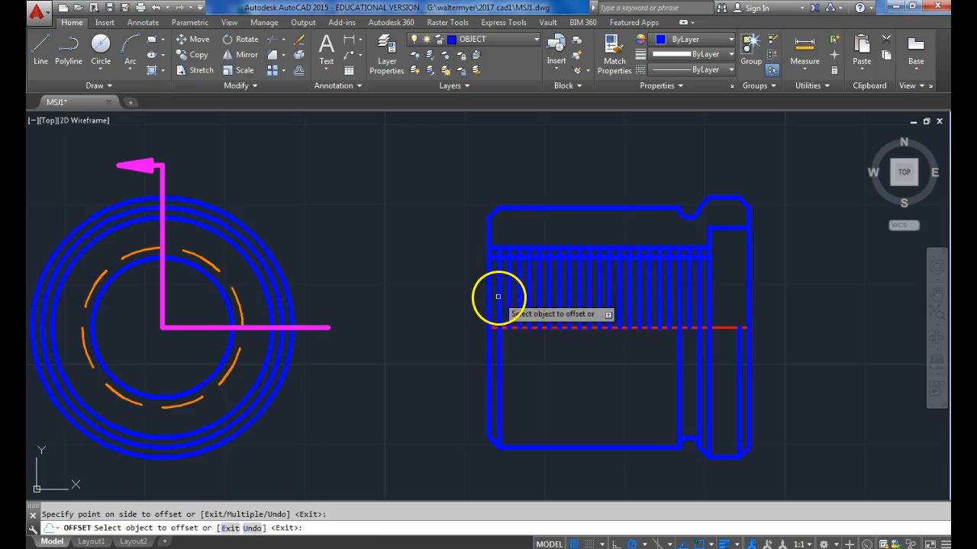
key("Escape")
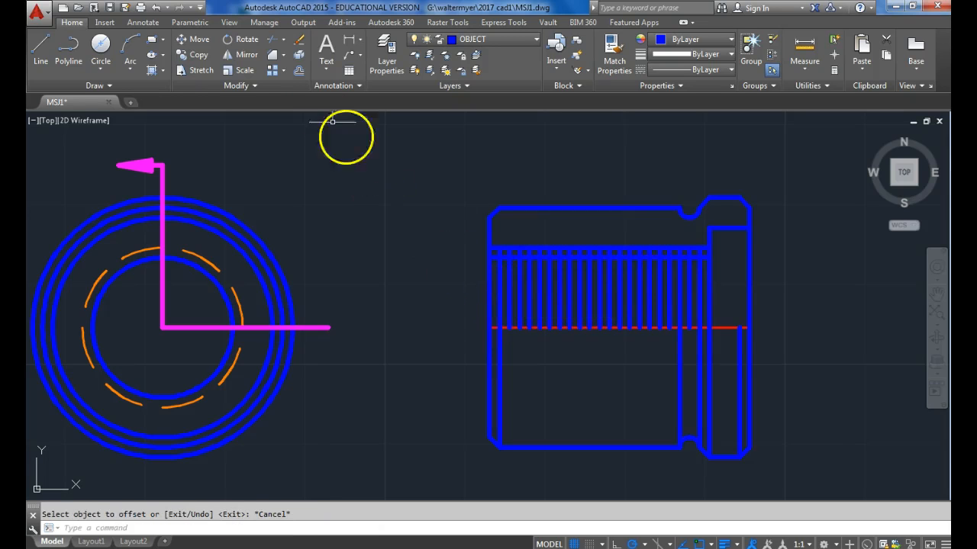
Trim every other vertical thread line between the bore line and its lower offset to give alternating long and short lines.
left_click(278, 43)
key("Return")
scroll(513, 264, "up", 3)
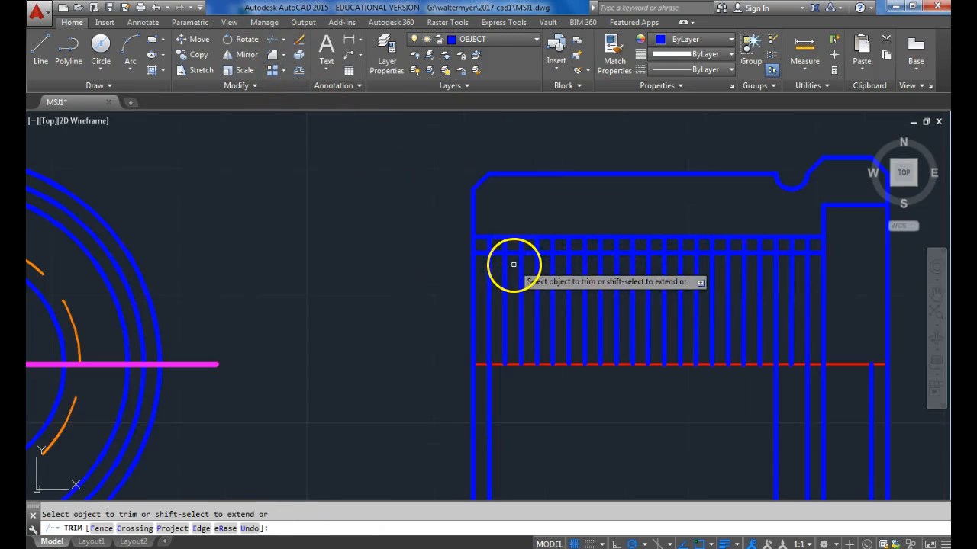
left_click(489, 247)
left_click(522, 244)
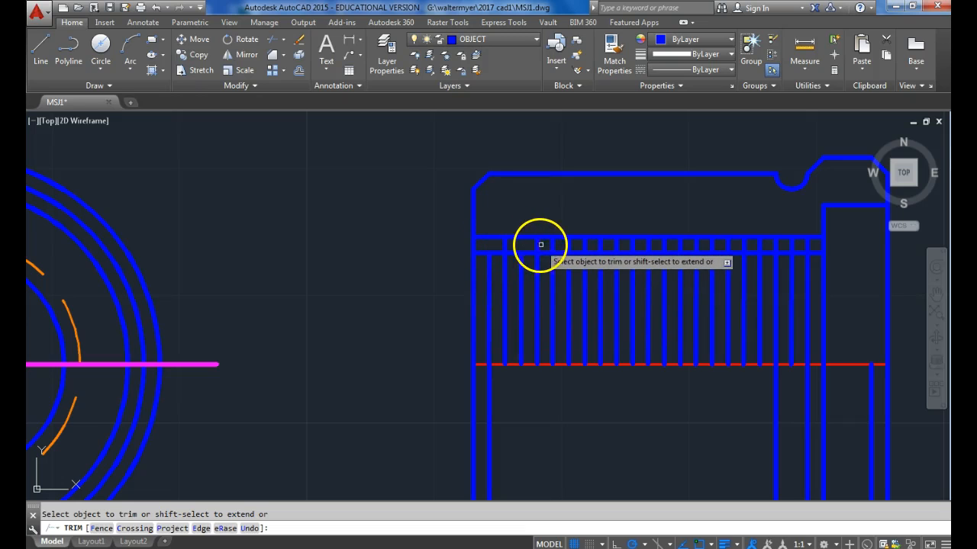
left_click(553, 242)
left_click(585, 242)
left_click(617, 246)
left_click(648, 244)
left_click(679, 245)
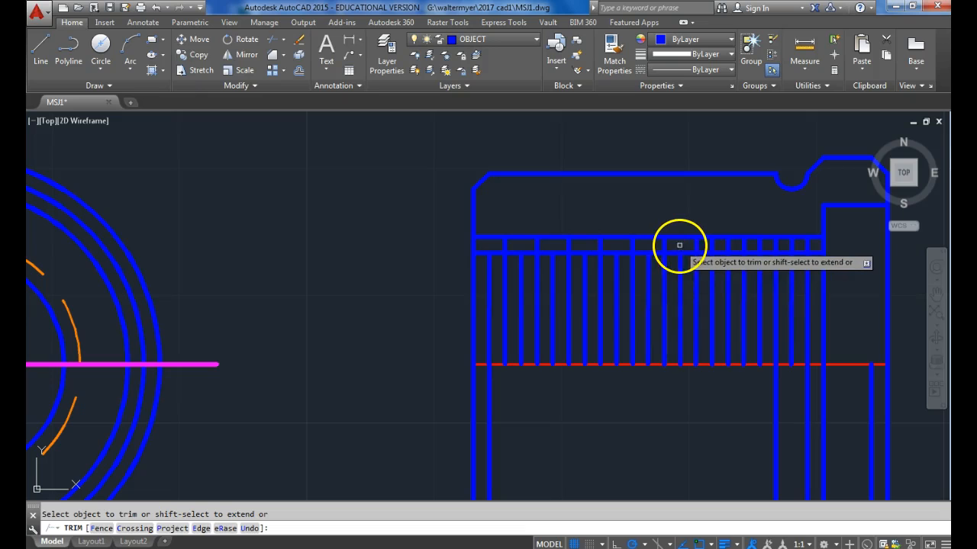
left_click(712, 245)
left_click(742, 245)
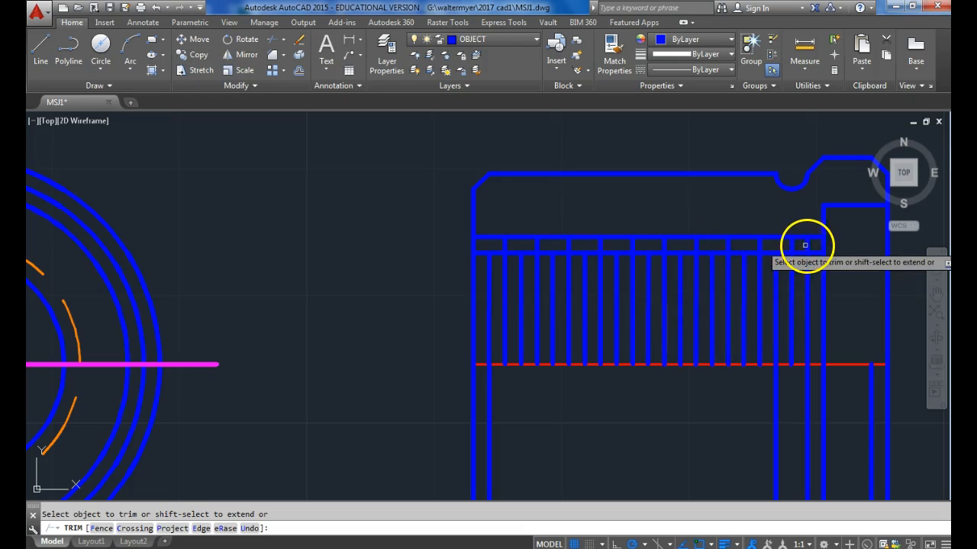
key("Return")
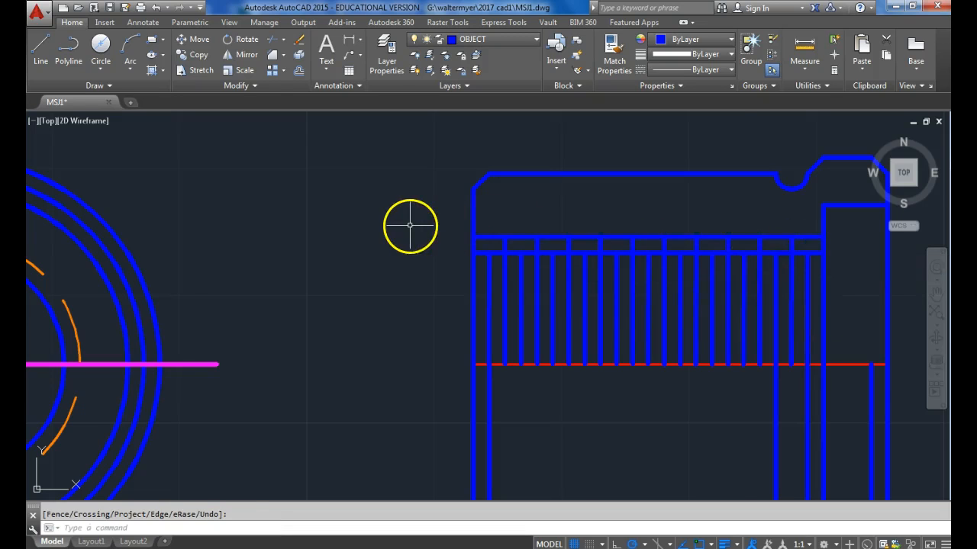
Mirror the bore line, its offset and the counterbore's horizontal line about the centerline into the lower half, keeping the originals.
scroll(412, 227, "down", 2)
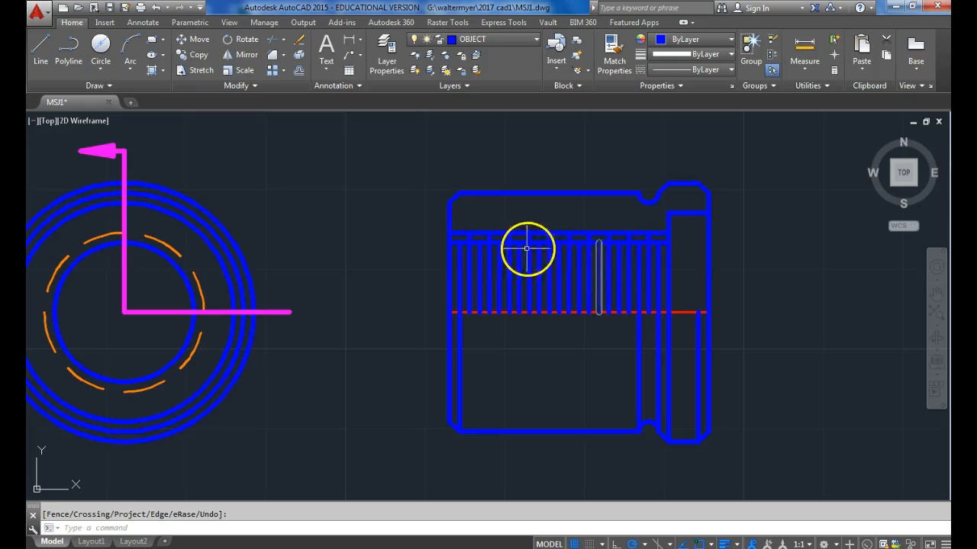
middle_click_drag(483, 269, 510, 277)
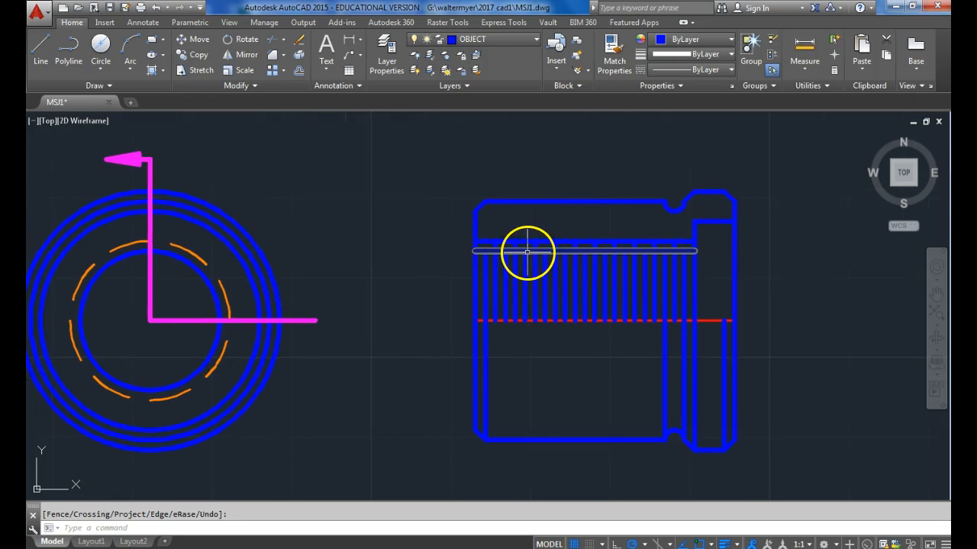
left_click(527, 251)
left_click(527, 250)
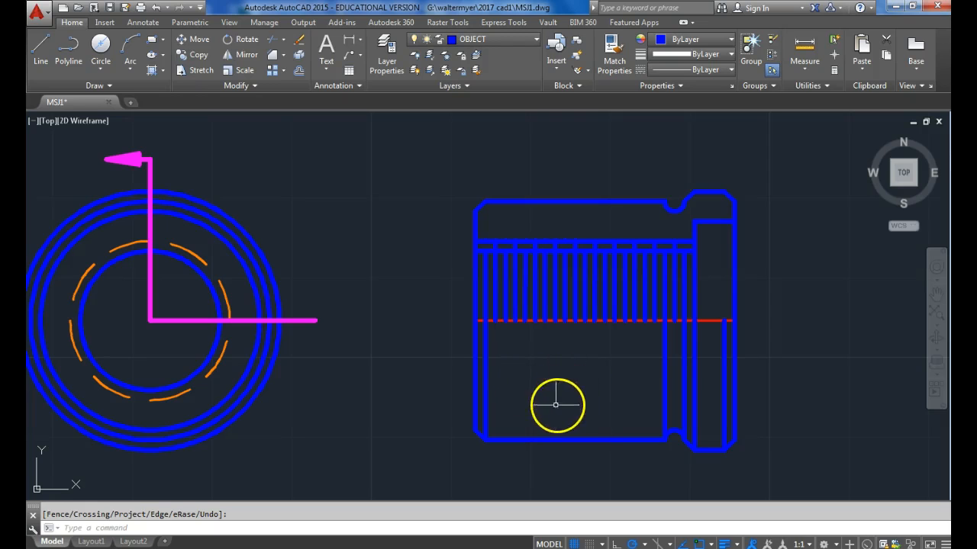
left_click(491, 252)
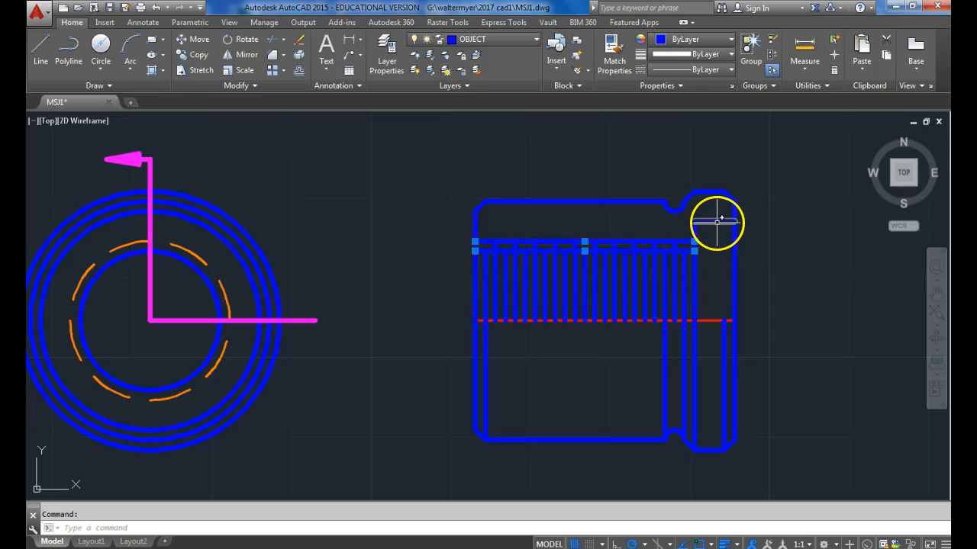
left_click(716, 221)
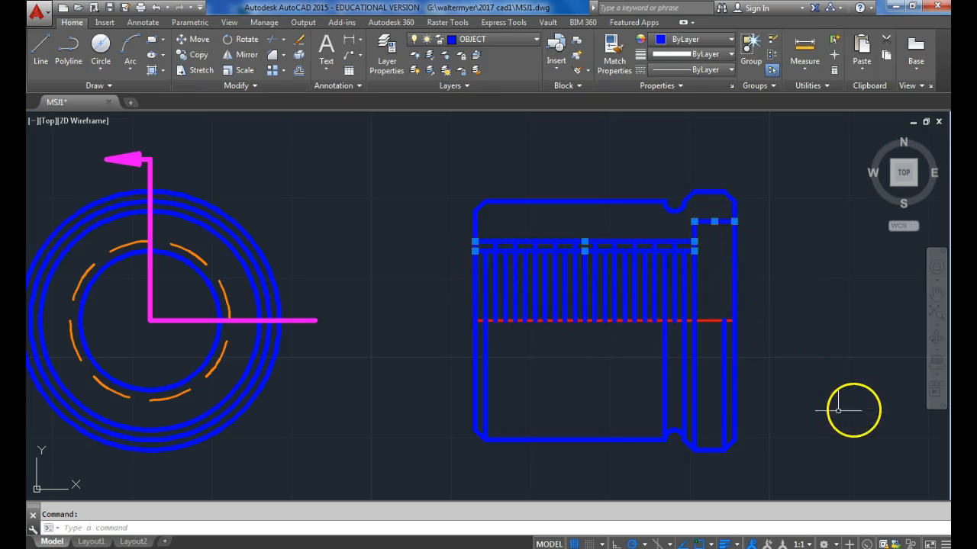
left_click(239, 56)
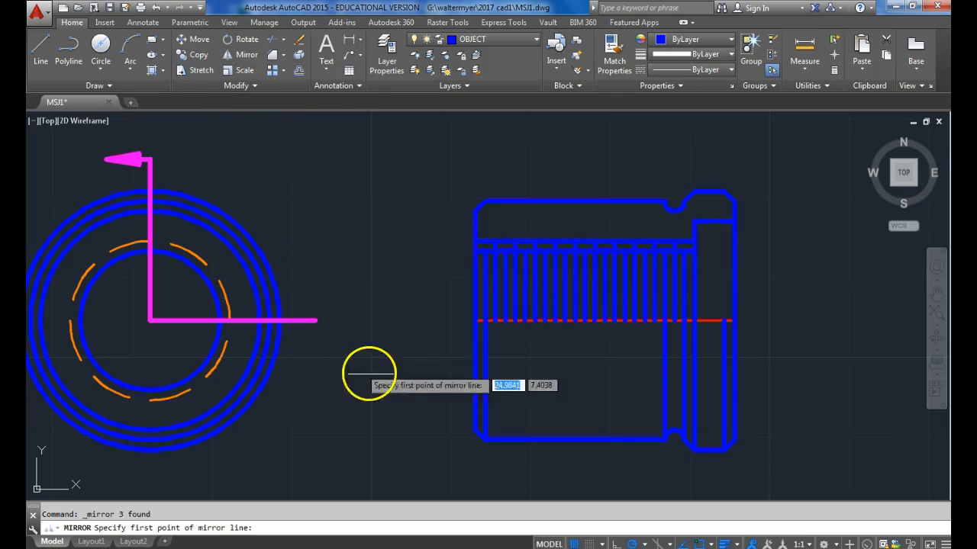
left_click(474, 321)
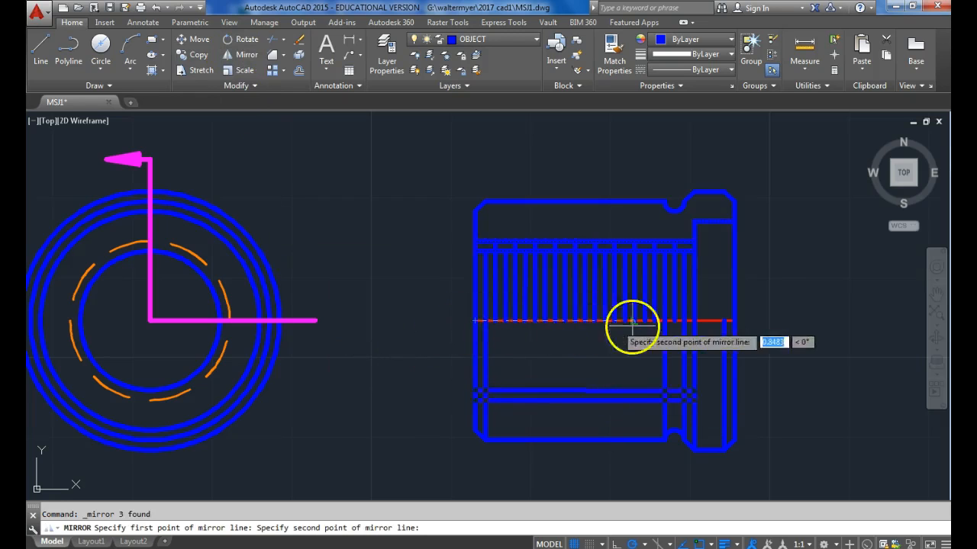
left_click(771, 322)
key("Return")
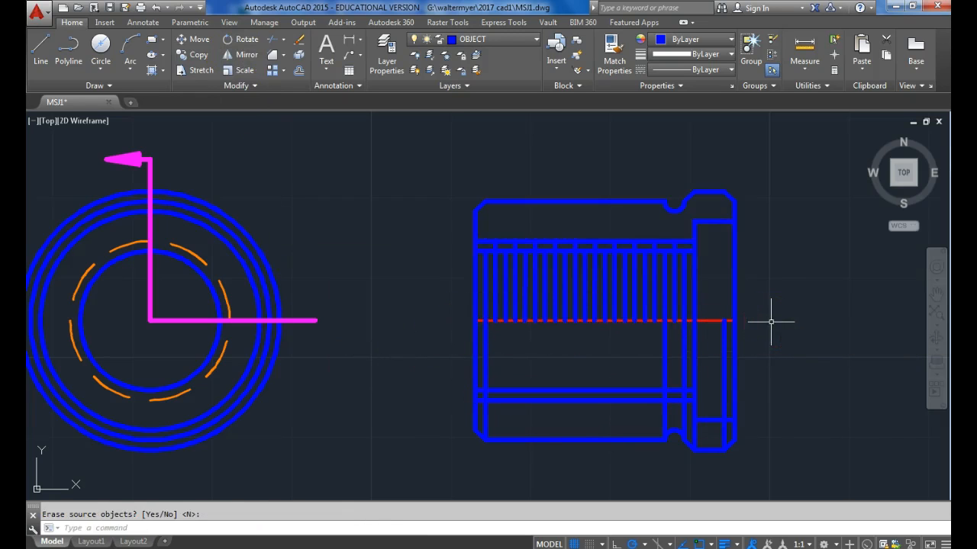
Move the three mirrored lines in the side view's lower half to the HIDDEN layer.
left_click(714, 424)
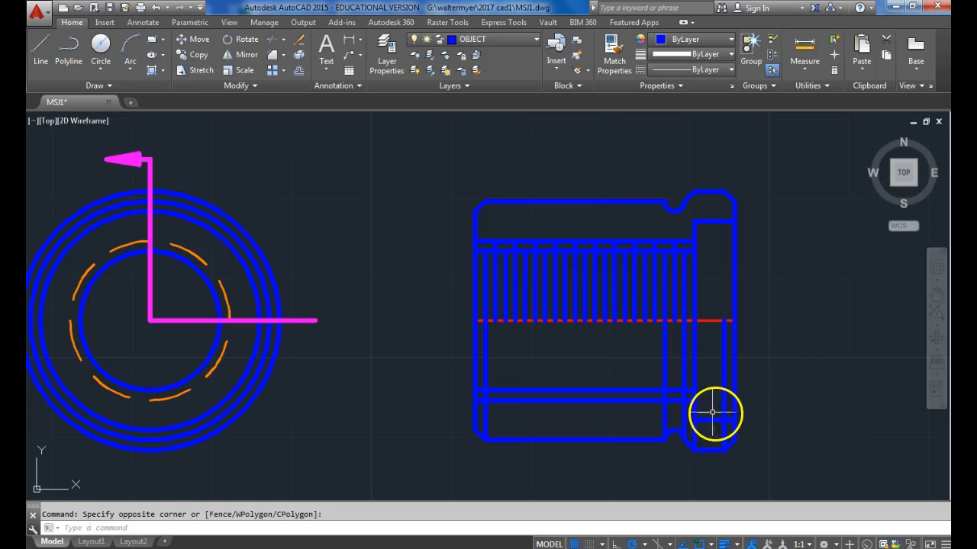
left_click(703, 409)
left_click(625, 393)
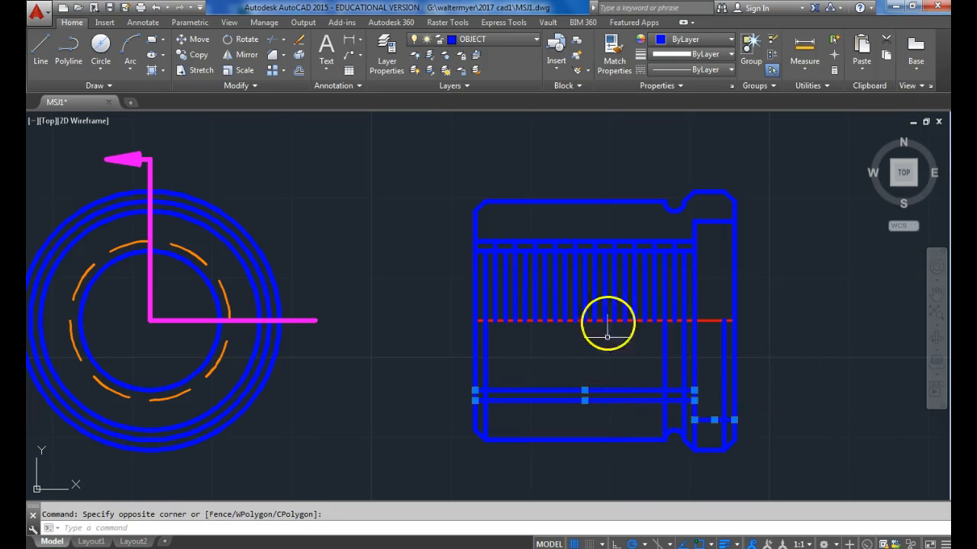
left_click(512, 38)
left_click(492, 118)
key("Escape")
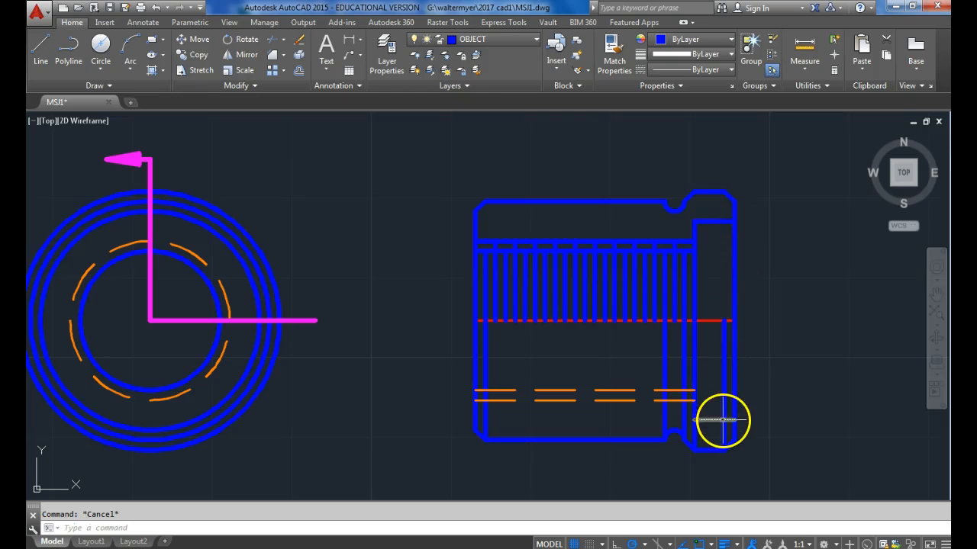
Check the counterbore's diameter with a temporary vertical linear dimension at the side view's right edge, and erase the dimension.
left_click(347, 41)
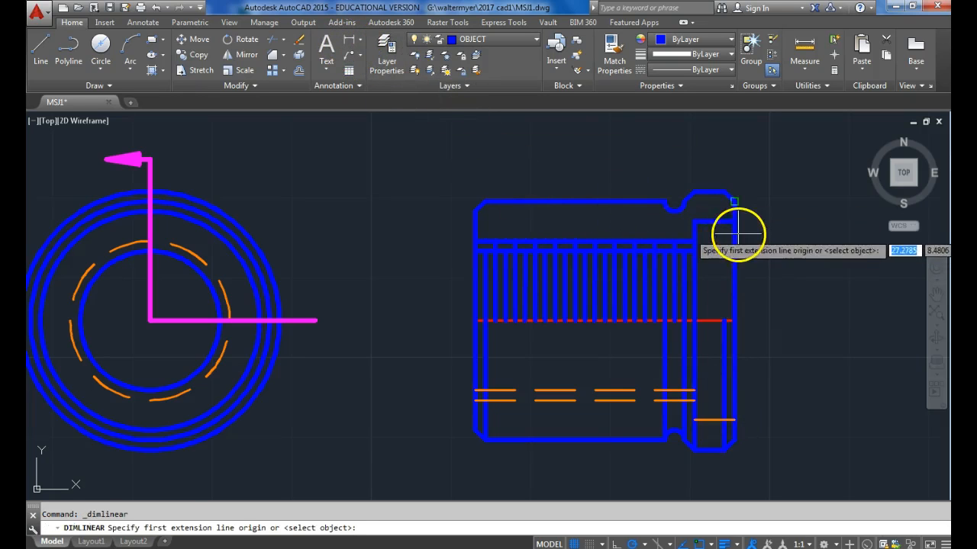
left_click(733, 221)
left_click(734, 419)
left_click(778, 407)
left_click(838, 355)
left_click(813, 276)
key("Delete")
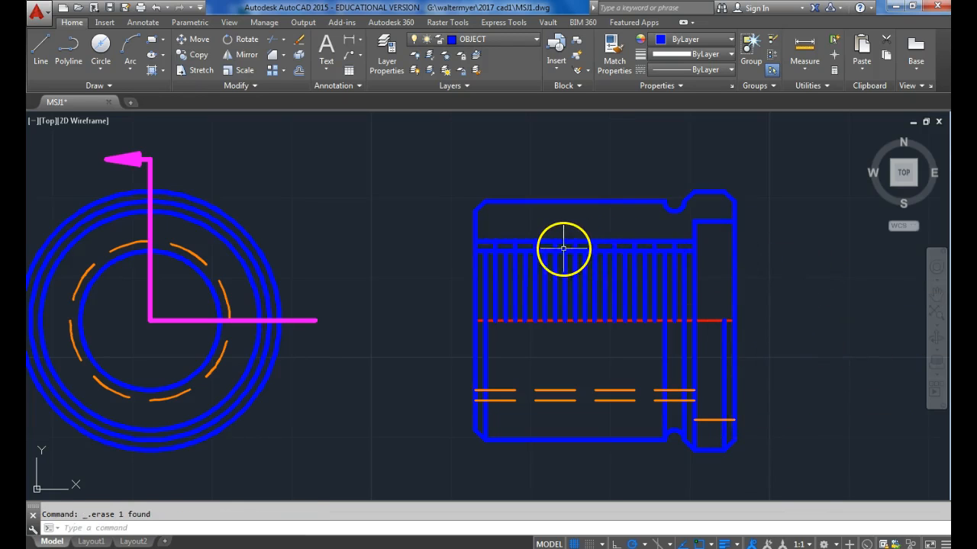
Erase the offset horizontal line below the bore line in the side view's upper half.
left_click(592, 251)
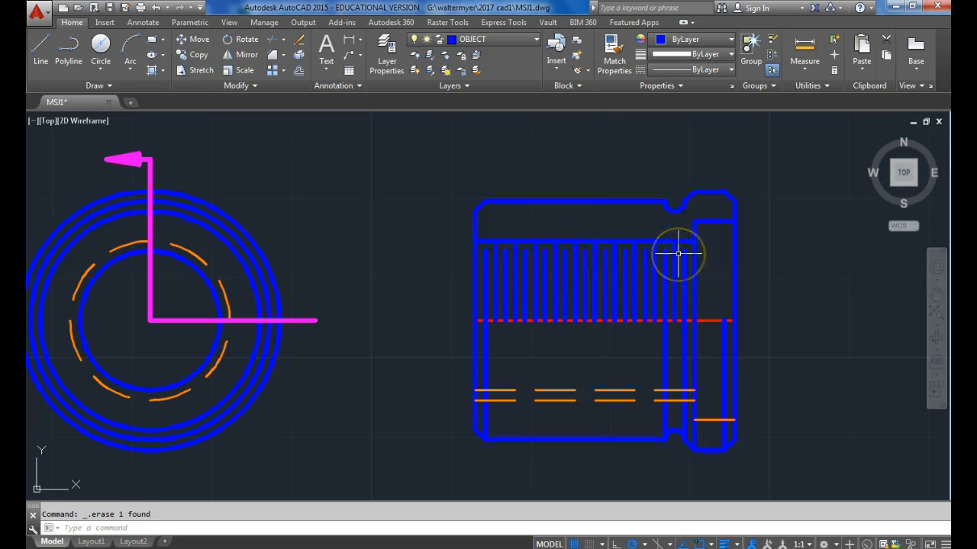
left_click(732, 278)
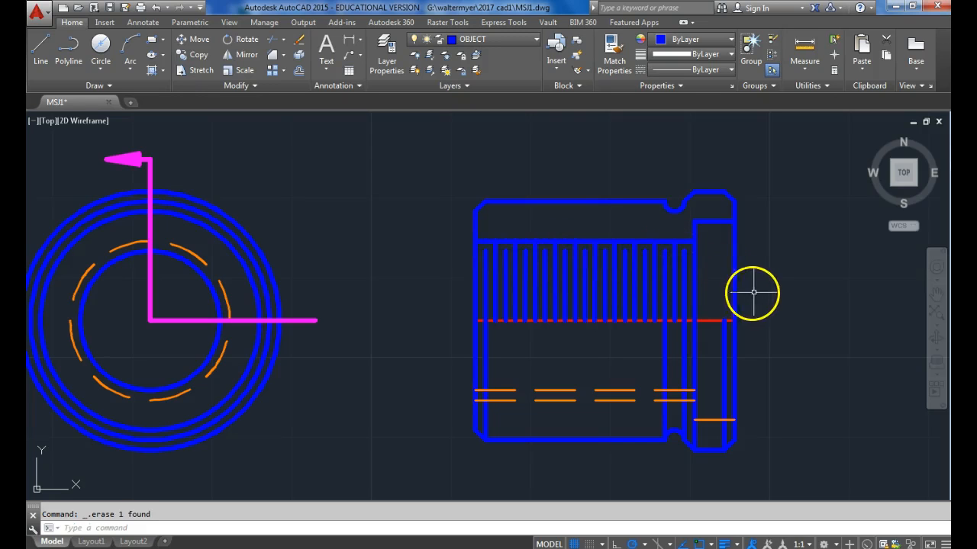
On the DIMENSION layer, hatch the lower half's main body between the left chamfer and the groove with the ANSI37 pattern.
left_click(534, 39)
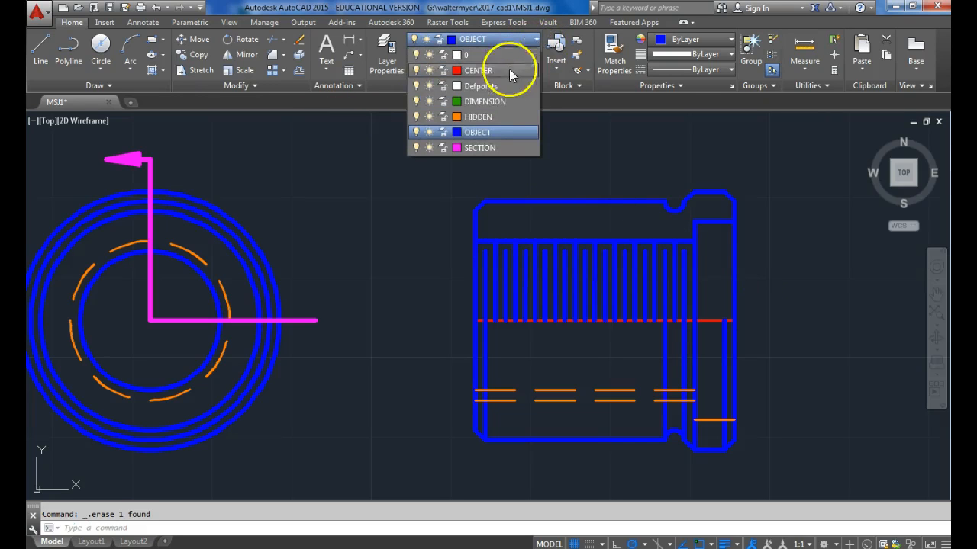
left_click(492, 102)
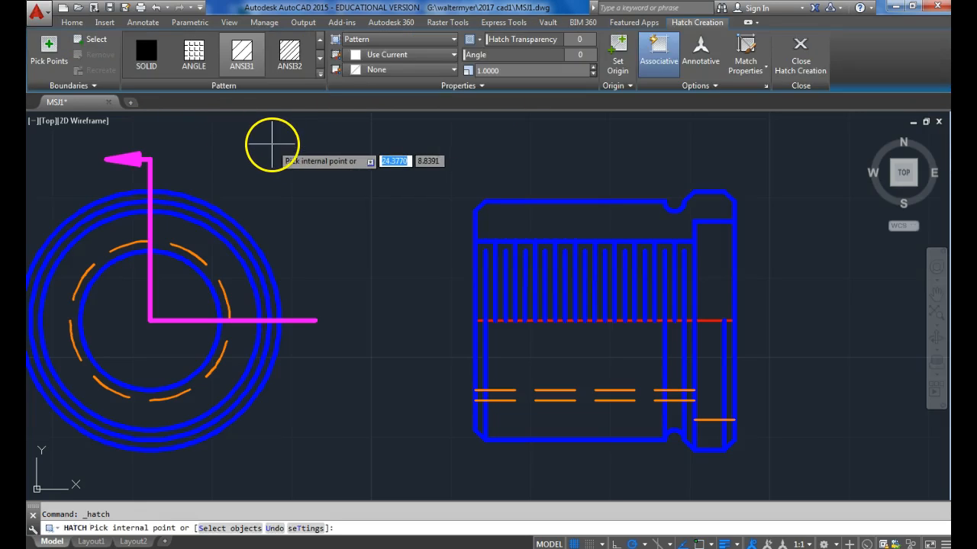
left_click(321, 58)
left_click(321, 58)
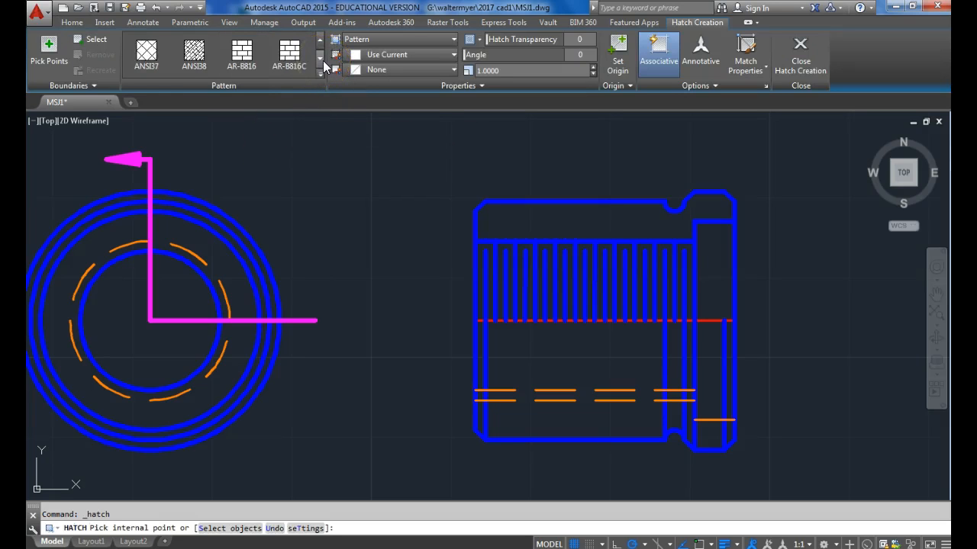
left_click(145, 50)
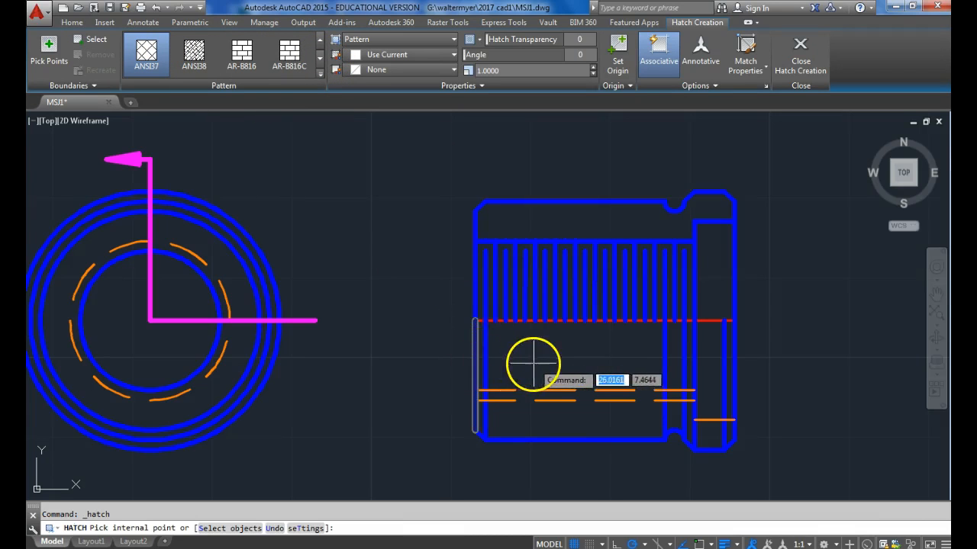
left_click(555, 386)
left_click(574, 413)
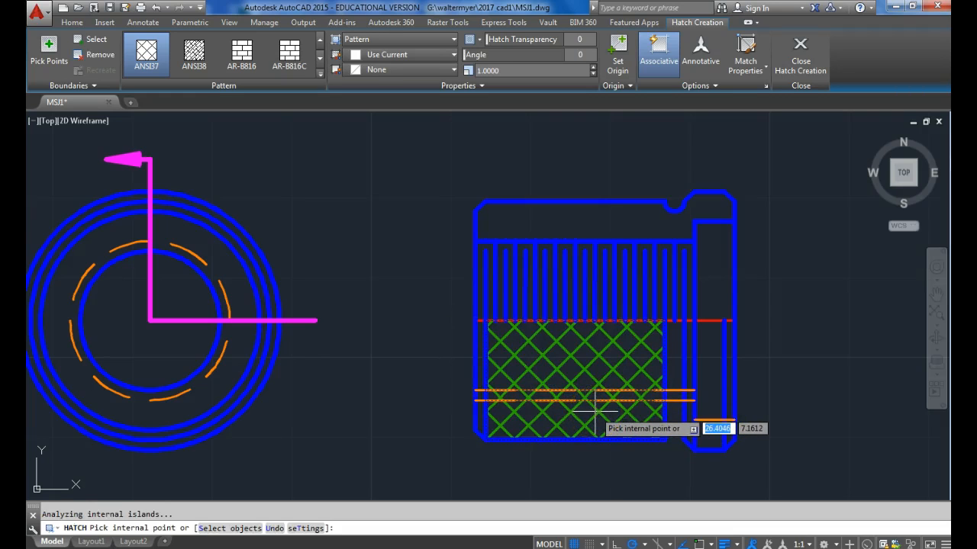
key("Return")
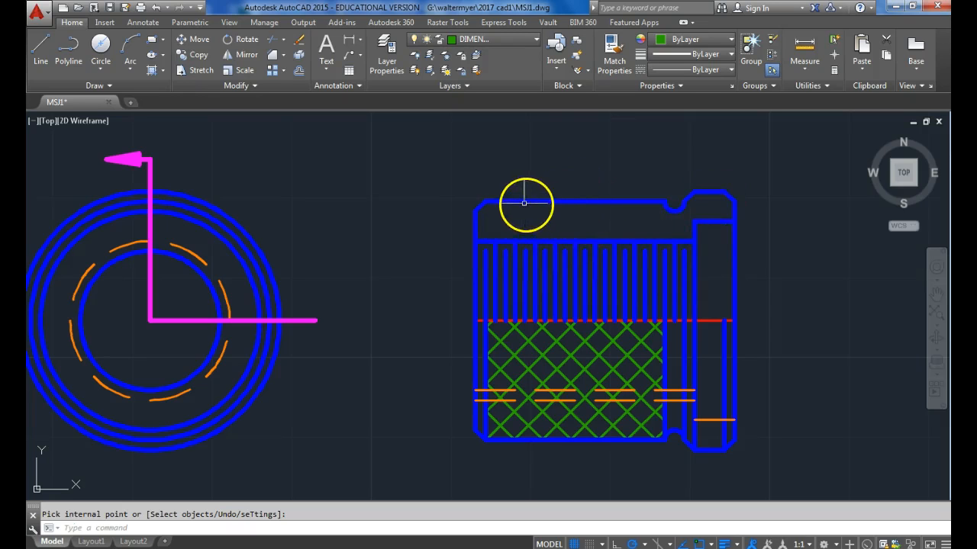
Hatch the side view's upper sectioned wall, between the outer profile and the bore, with the ANSI32 pattern.
left_click(150, 71)
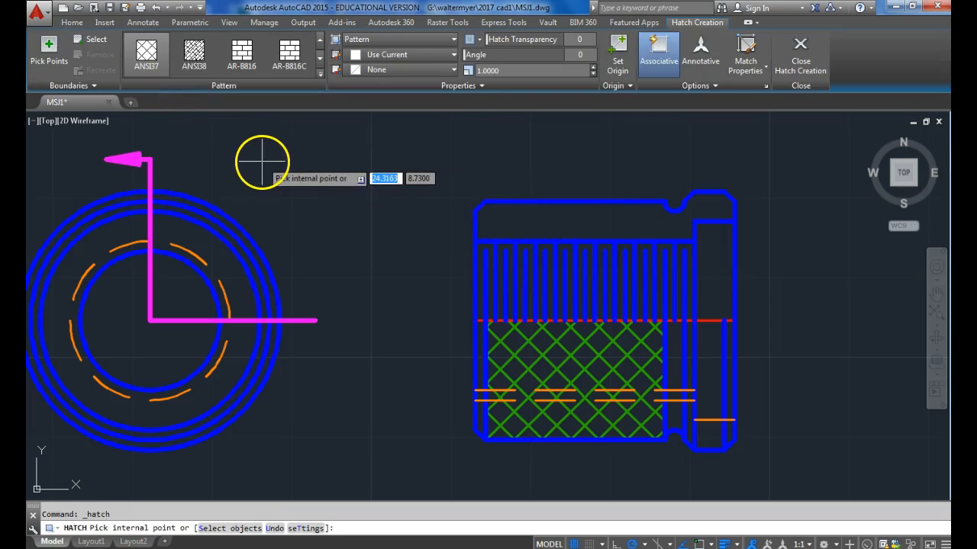
left_click(320, 42)
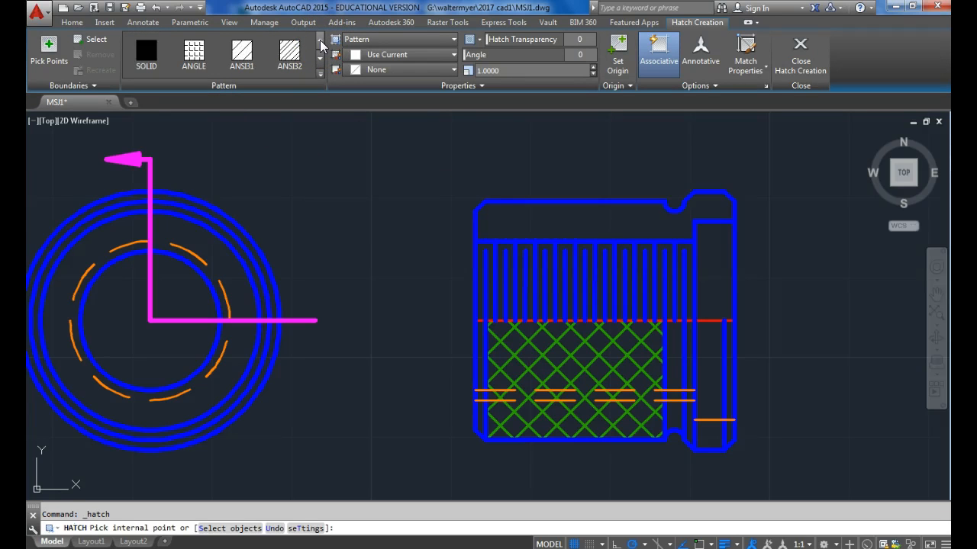
left_click(293, 59)
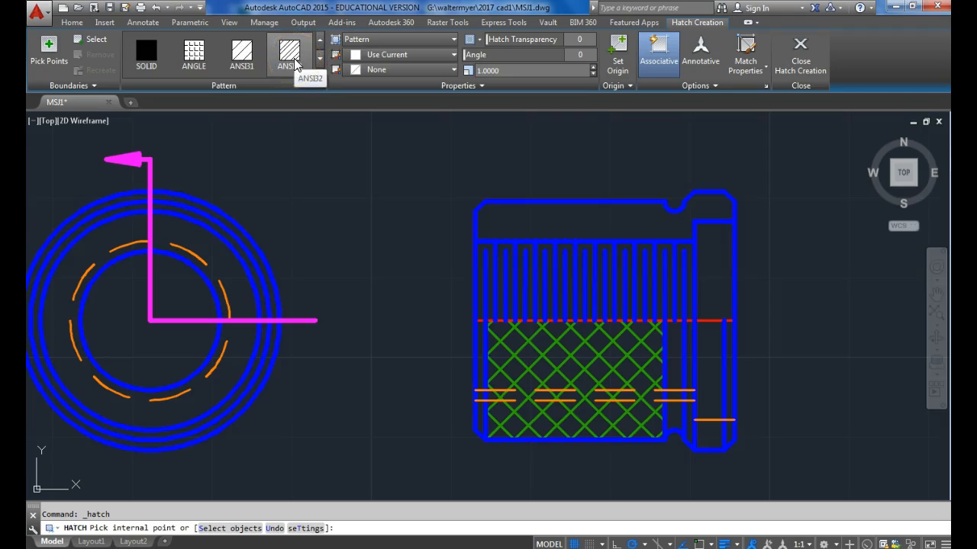
left_click(295, 64)
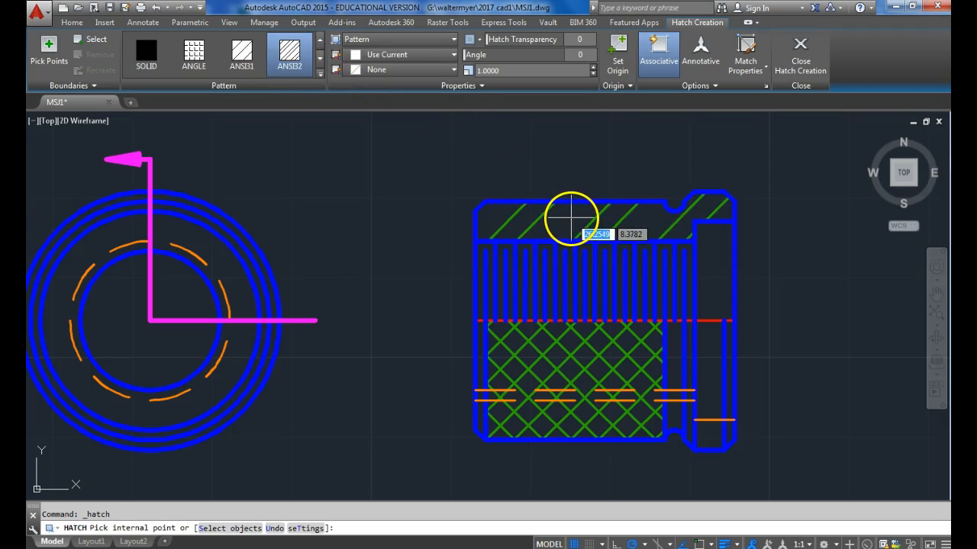
key("Return")
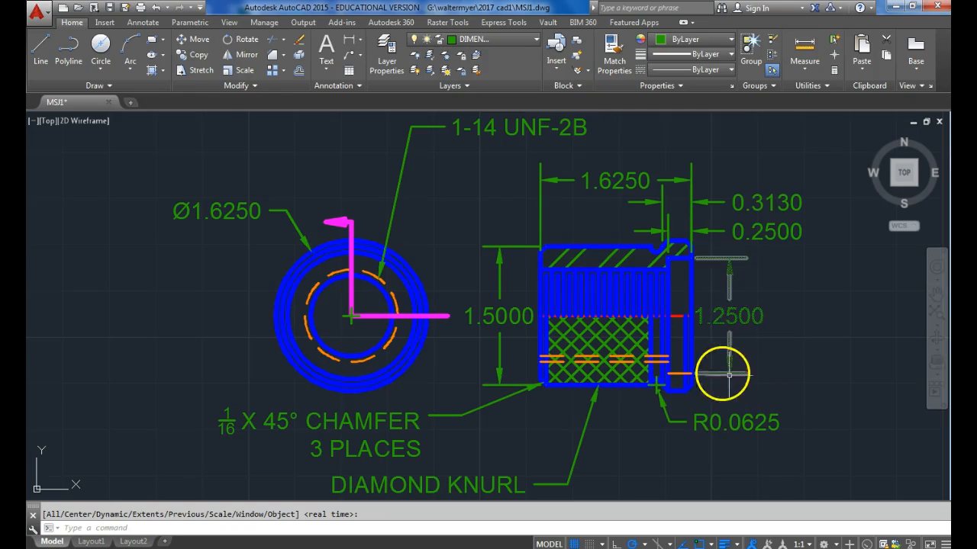
On the HIDDEN layer, draw a circle of diameter 1.25 at the end view's centre and save the drawing.
left_click(503, 48)
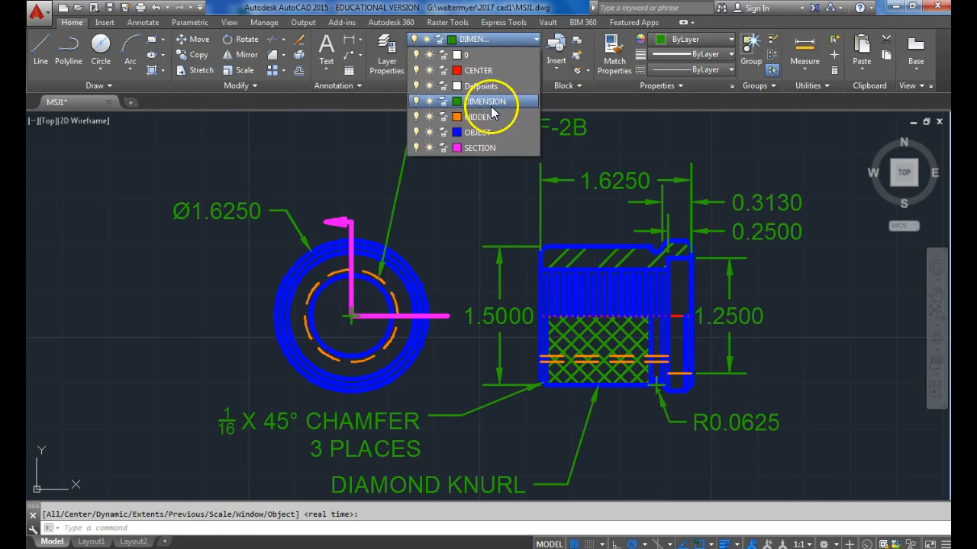
left_click(485, 119)
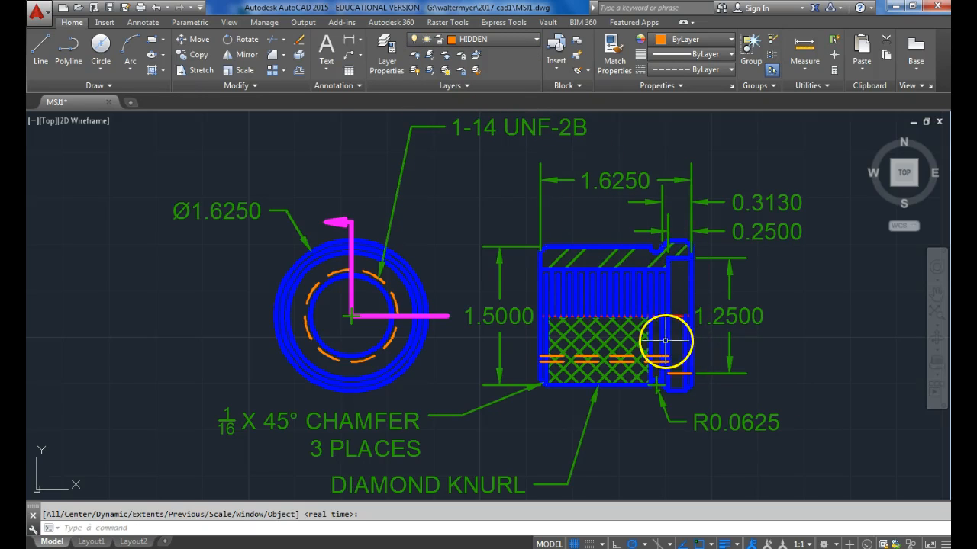
left_click(104, 59)
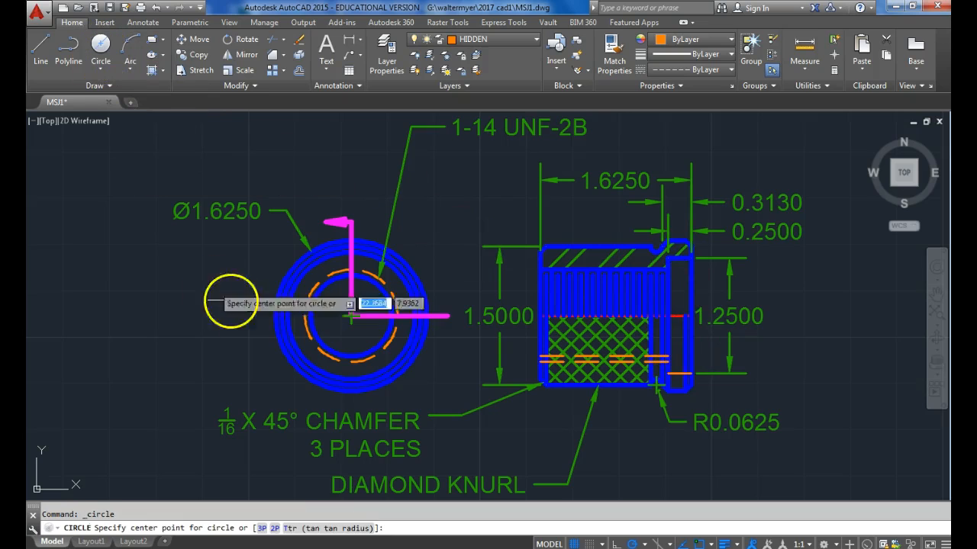
left_click(349, 318)
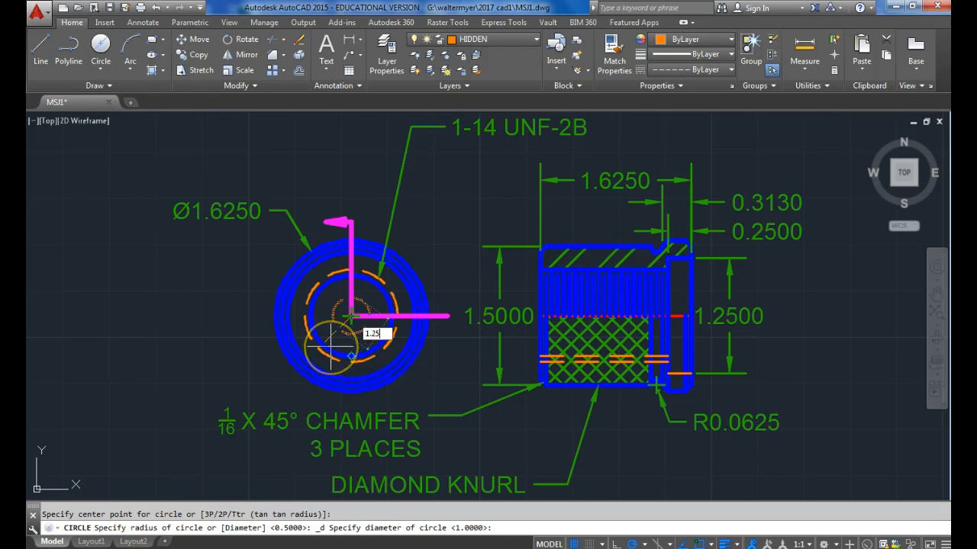
key("Return")
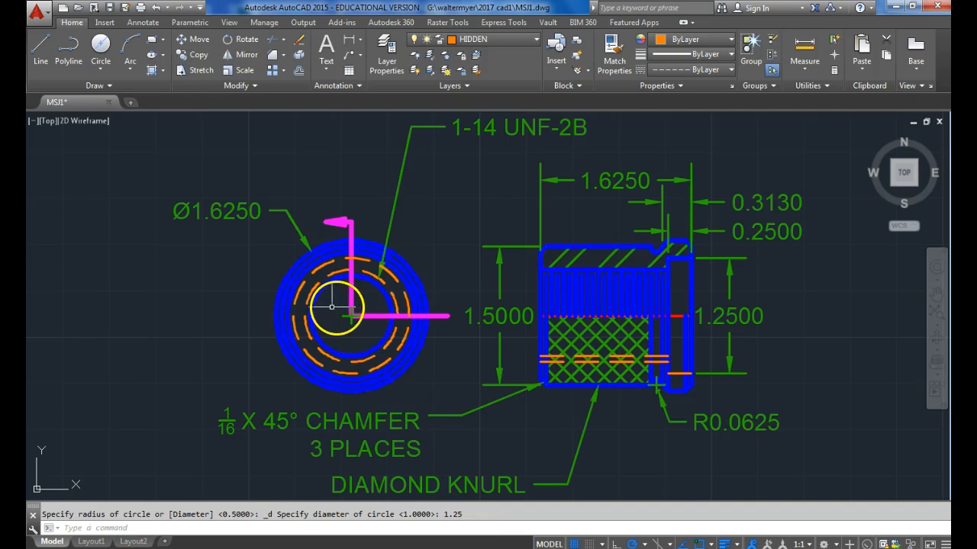
left_click(112, 9)
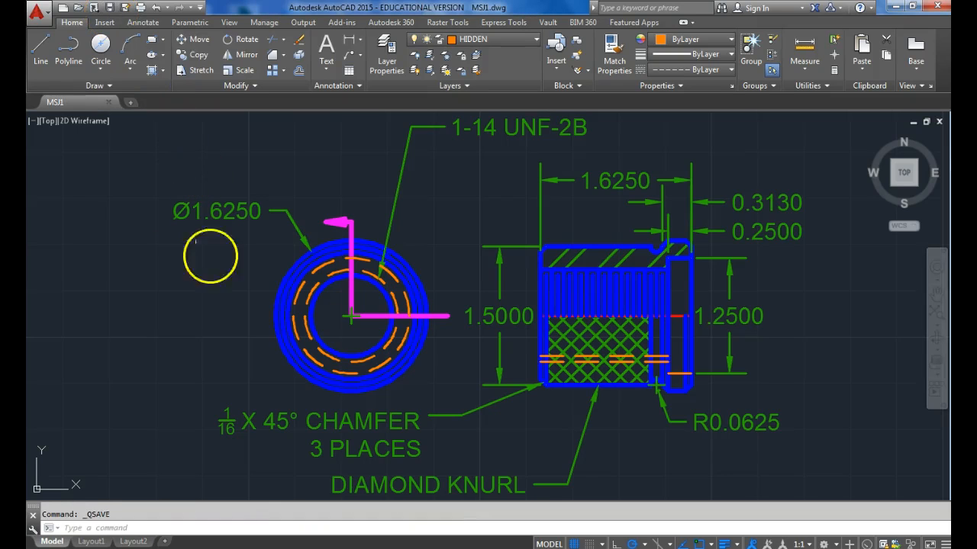
Erase both views together with all their dimensions and notes.
scroll(234, 319, "down", 2)
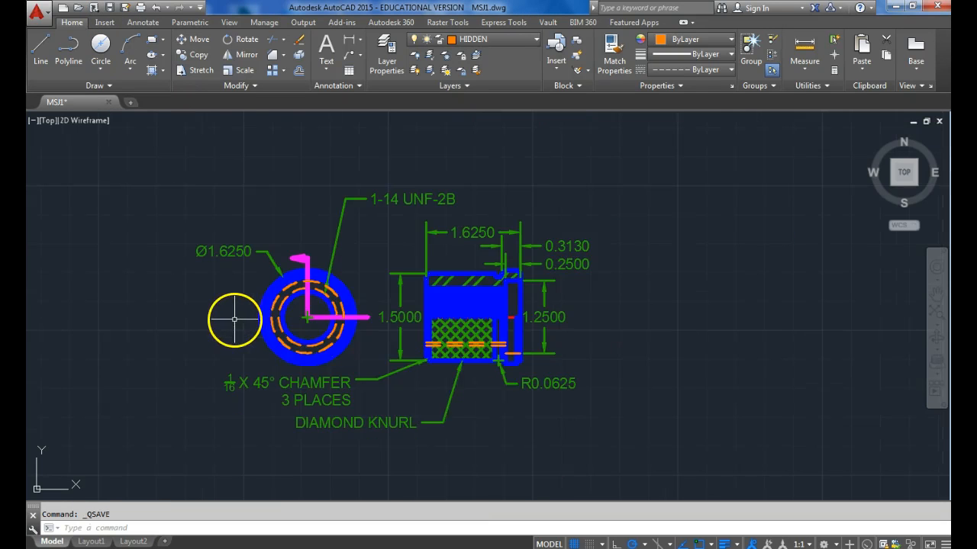
left_click(572, 453)
left_click(138, 170)
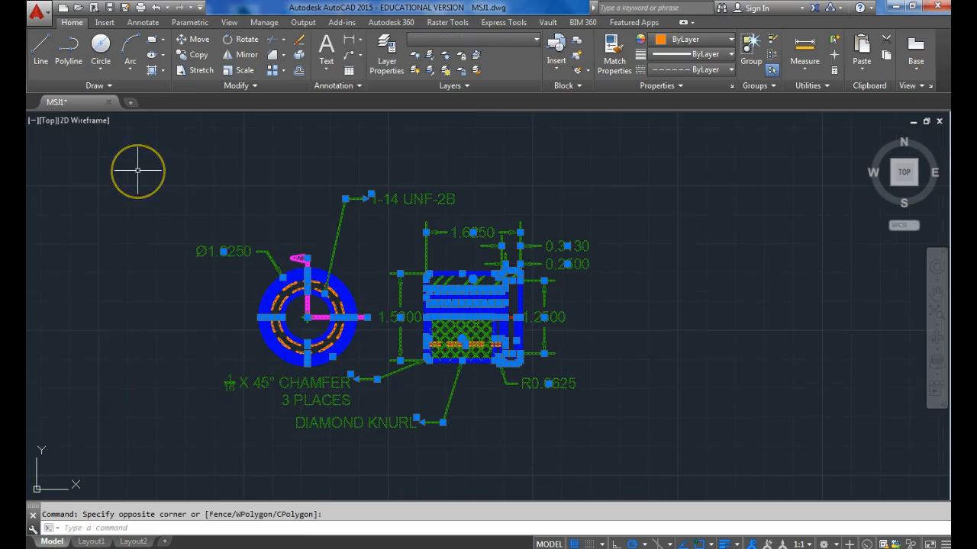
key("Delete")
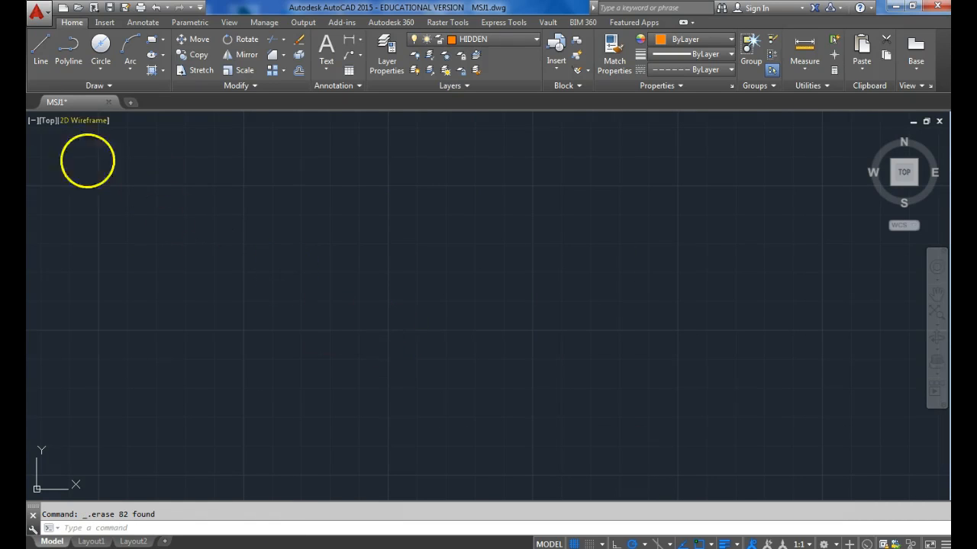
Save the emptied drawing under the new file name MSJ2 in the 2017 cad1 folder.
left_click(37, 13)
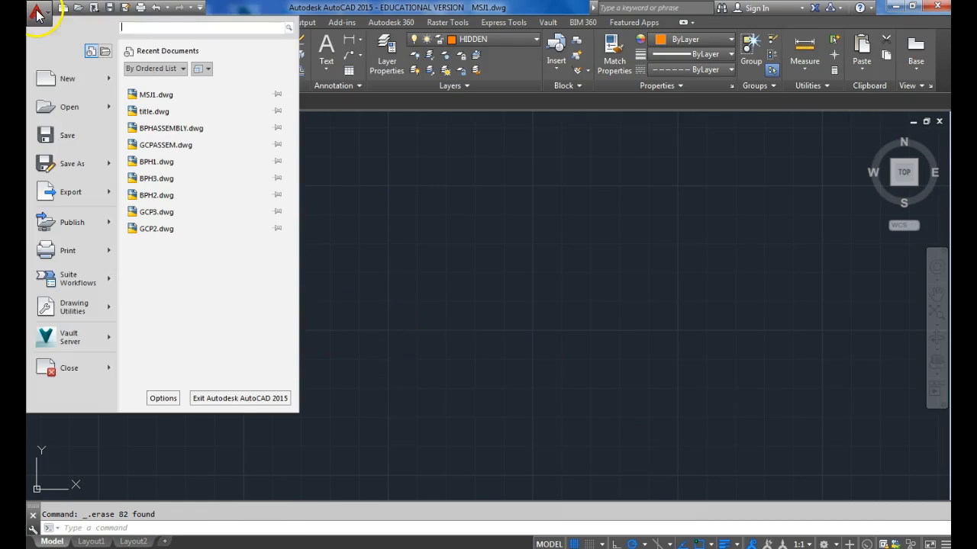
left_click(64, 161)
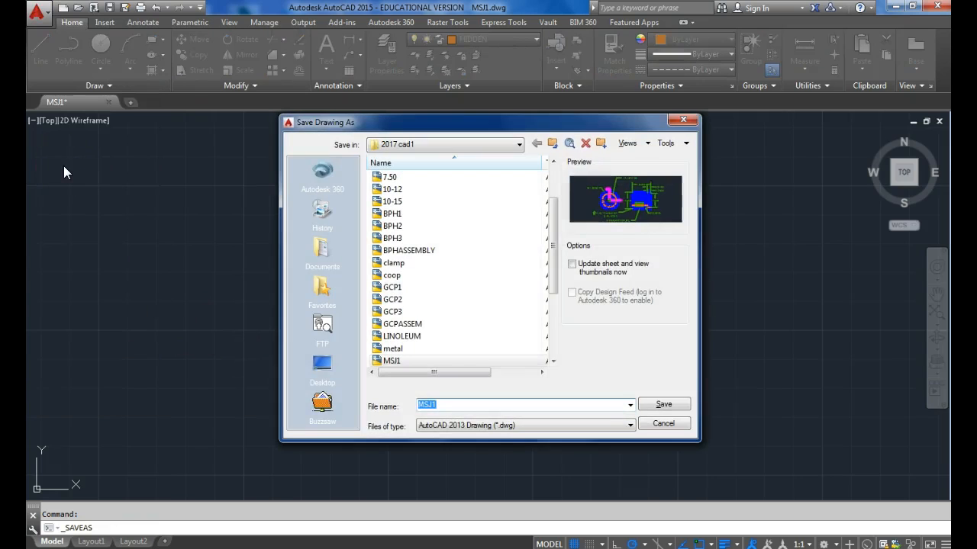
type("2")
key("Return")
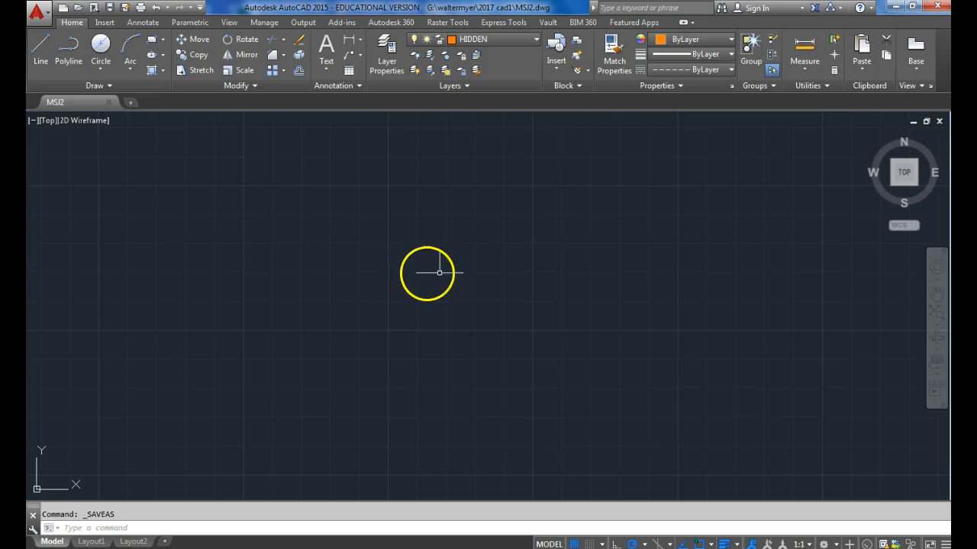
Draw a horizontal line 1.625 long on the CENTER layer and make OBJECT the current layer.
left_click(520, 40)
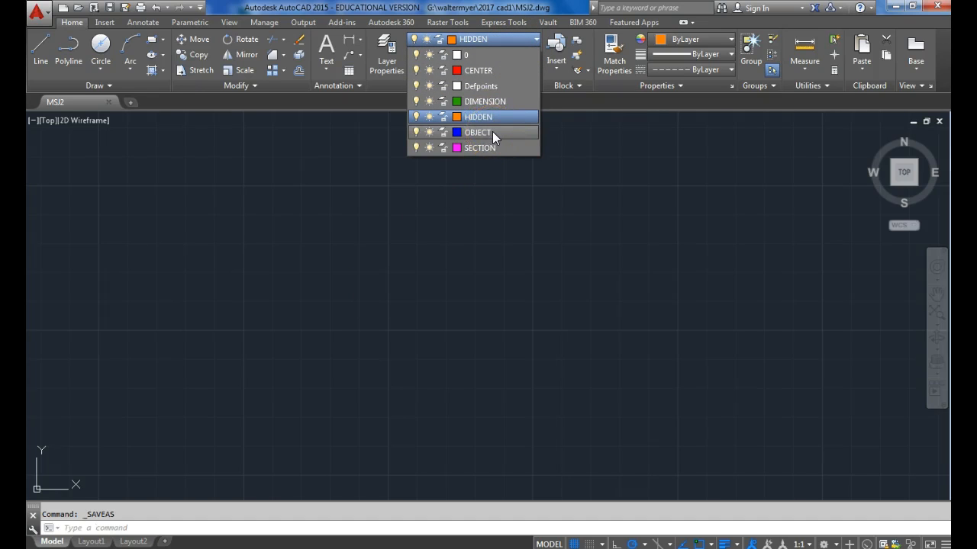
left_click(483, 71)
left_click(42, 60)
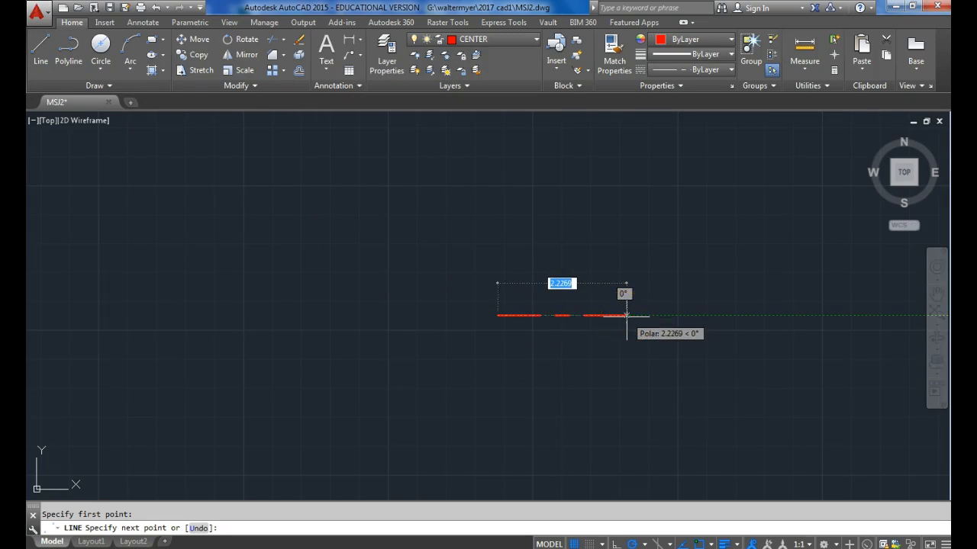
type(".625")
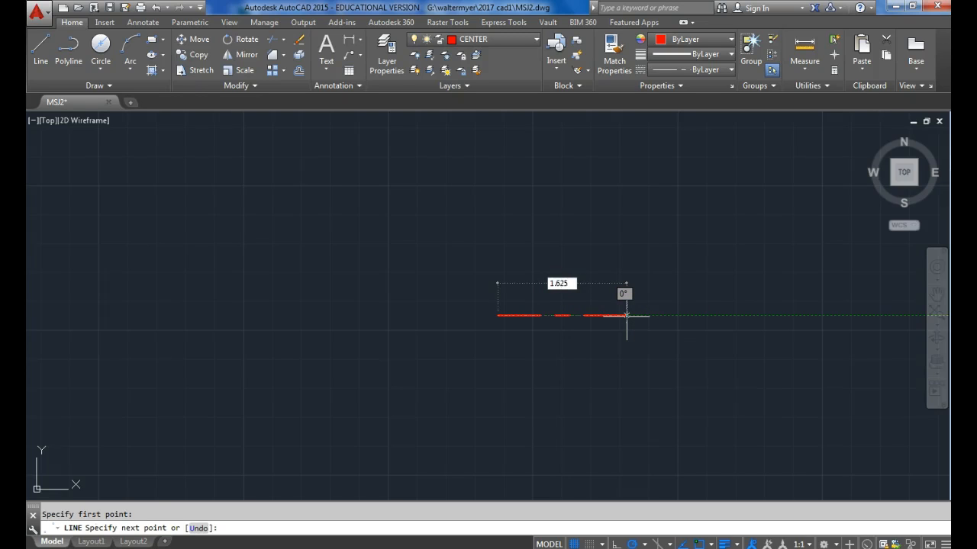
key("Return")
key("Return")
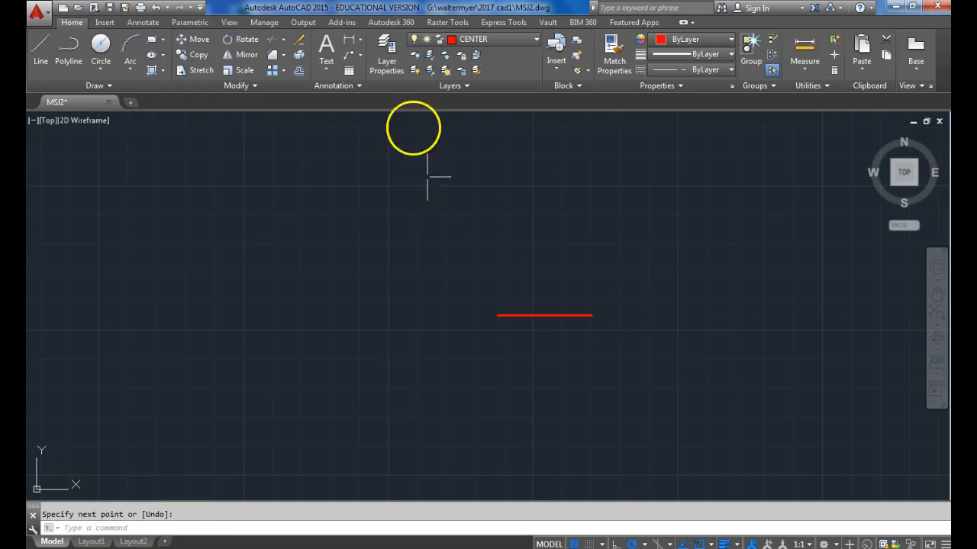
left_click(487, 41)
left_click(490, 128)
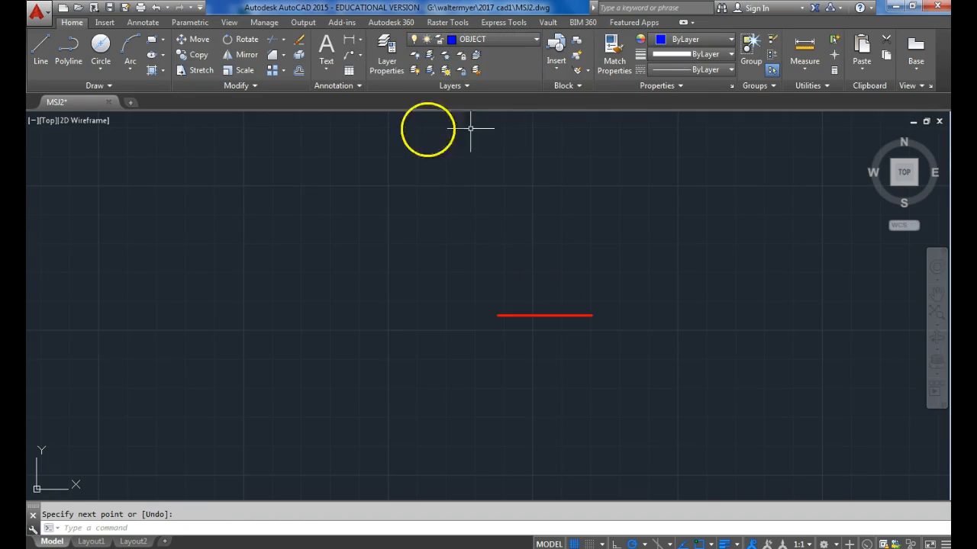
Draw a vertical line 0.25 long upward from the left end of the centre line.
left_click(41, 49)
scroll(534, 274, "up", 2)
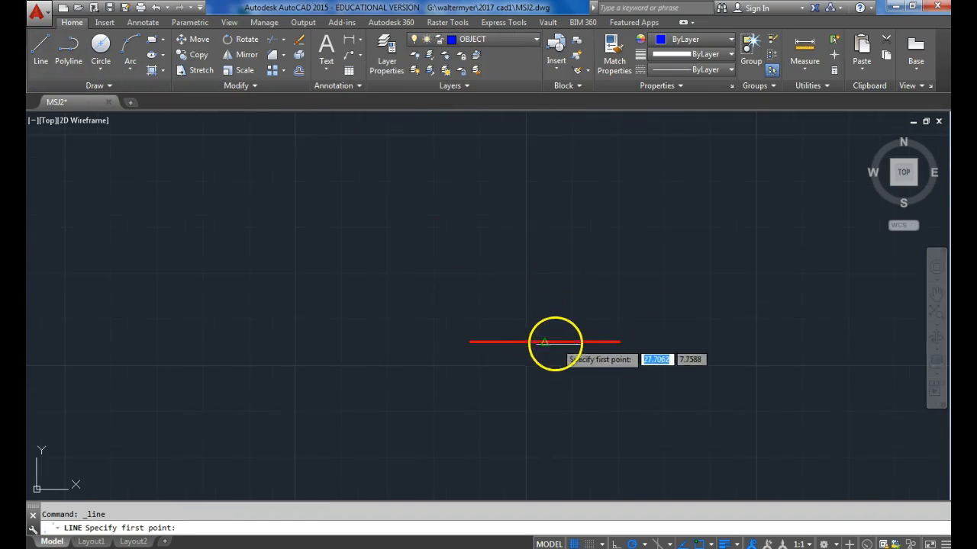
left_click(469, 342)
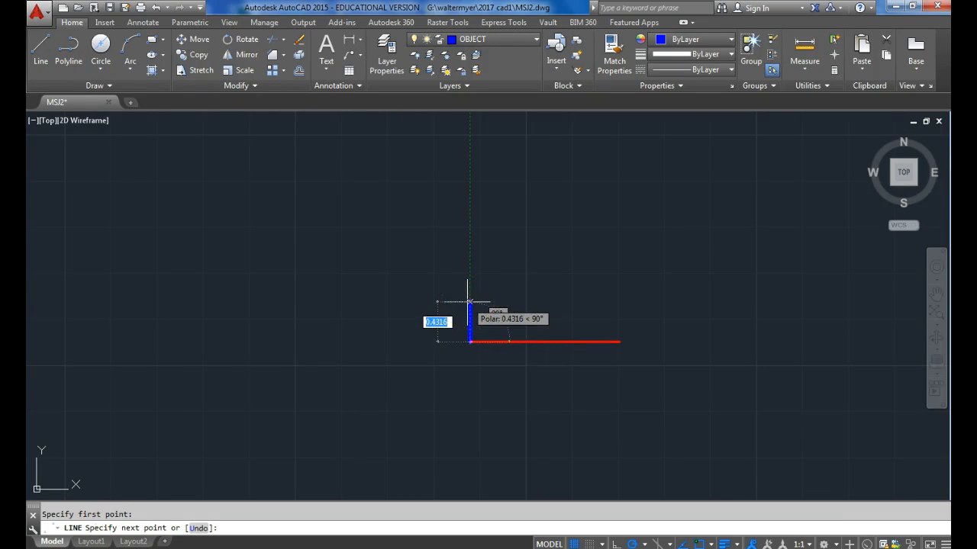
type(".25")
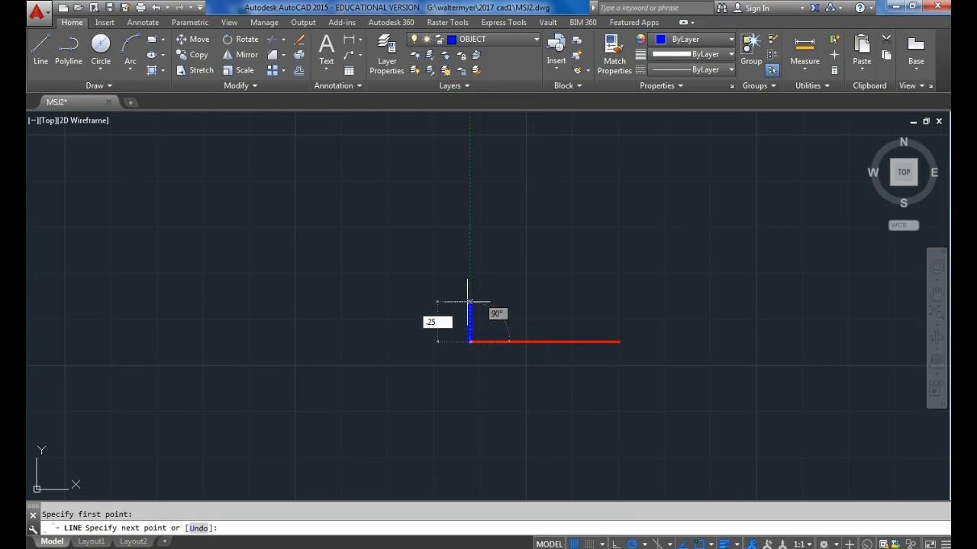
key("Return")
key("Return")
key("Return")
Cancel the vertical line begun at the centre line's right end and erase the short one at its left end.
left_click(631, 309)
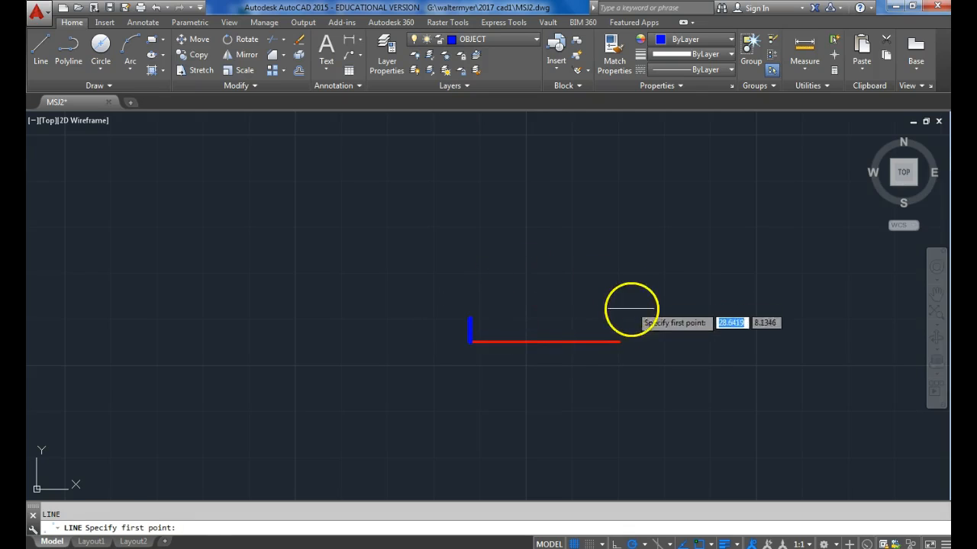
left_click(619, 341)
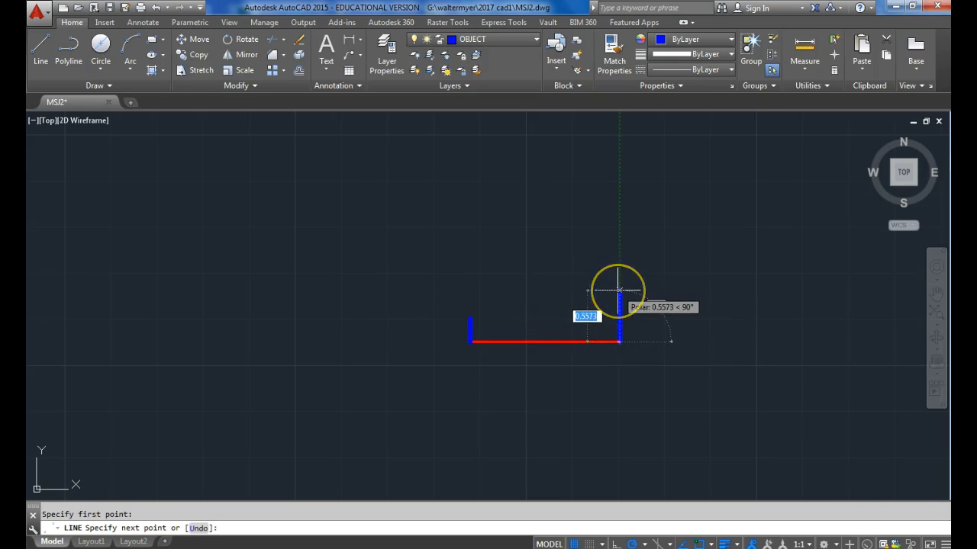
key("Escape")
left_click(479, 327)
left_click(440, 303)
key("Delete")
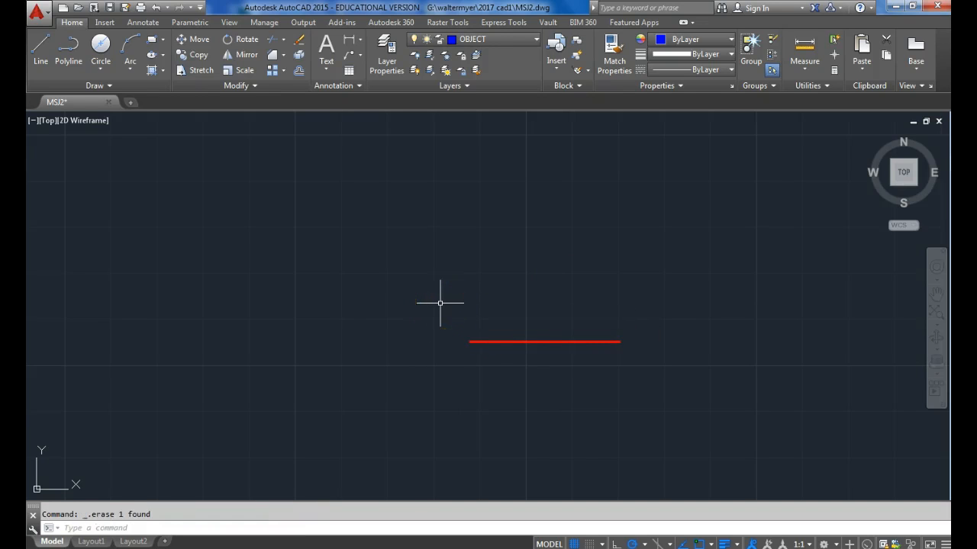
Draw a longer vertical line upward from the left end of the centre line on the OBJECT layer.
left_click(43, 46)
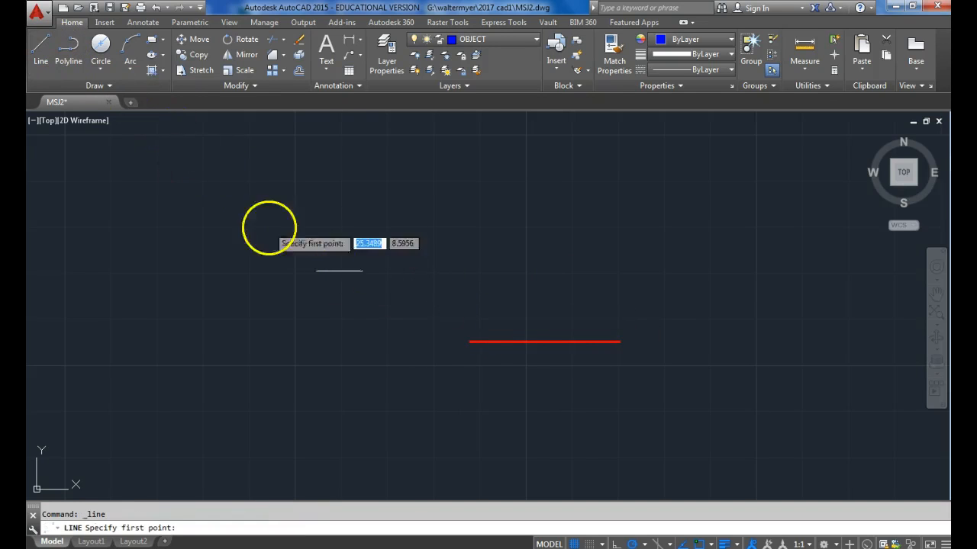
left_click(470, 342)
left_click(470, 290)
key("Return")
key("Return")
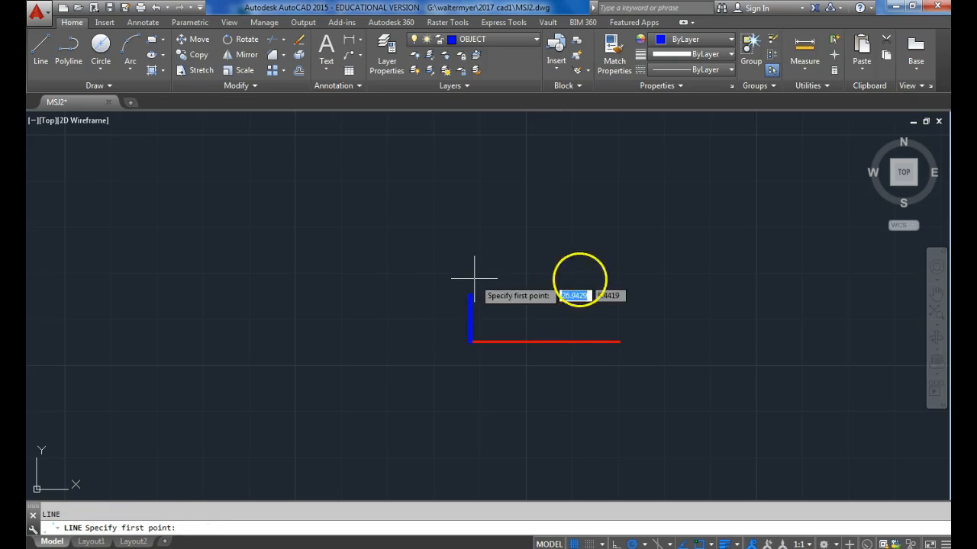
Draw a vertical line 21/32 long upward from the right end of the centre line.
left_click(620, 341)
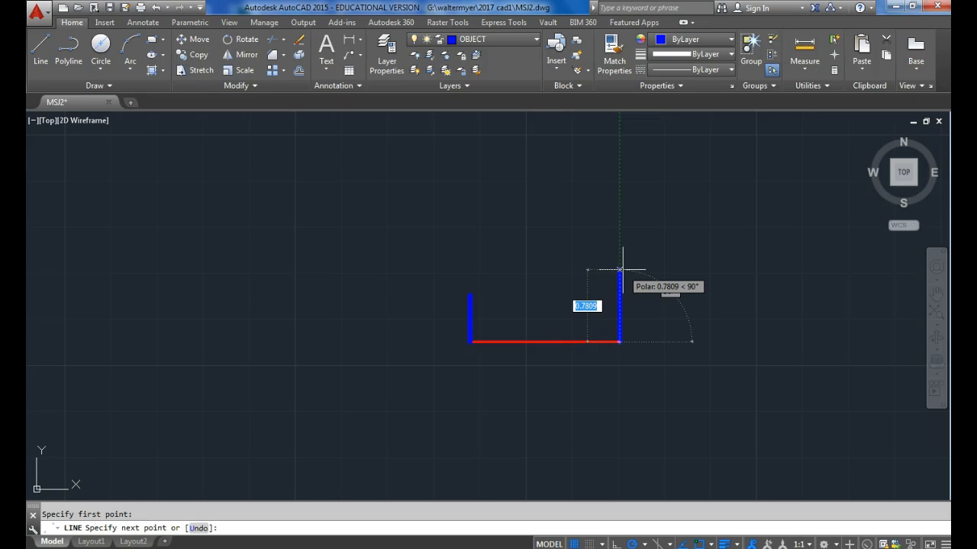
type("21/32")
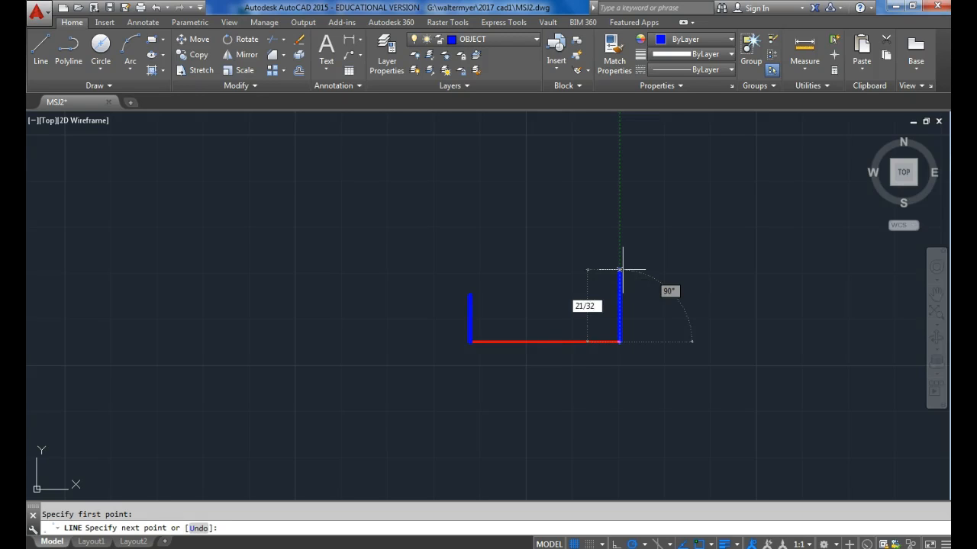
key("Return")
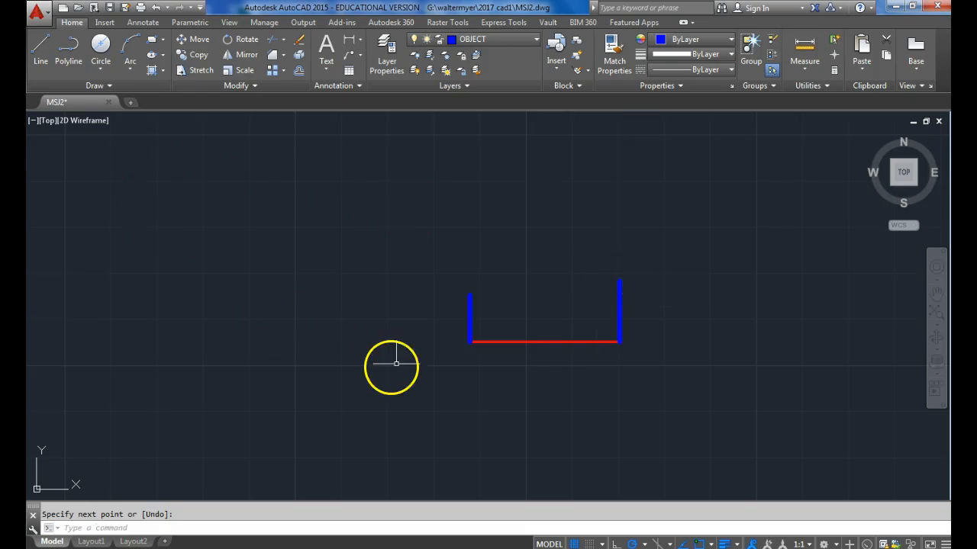
Draw a line 5/16 leftward from the top of the right vertical line, continuing straight down to the centre line.
left_click(591, 328)
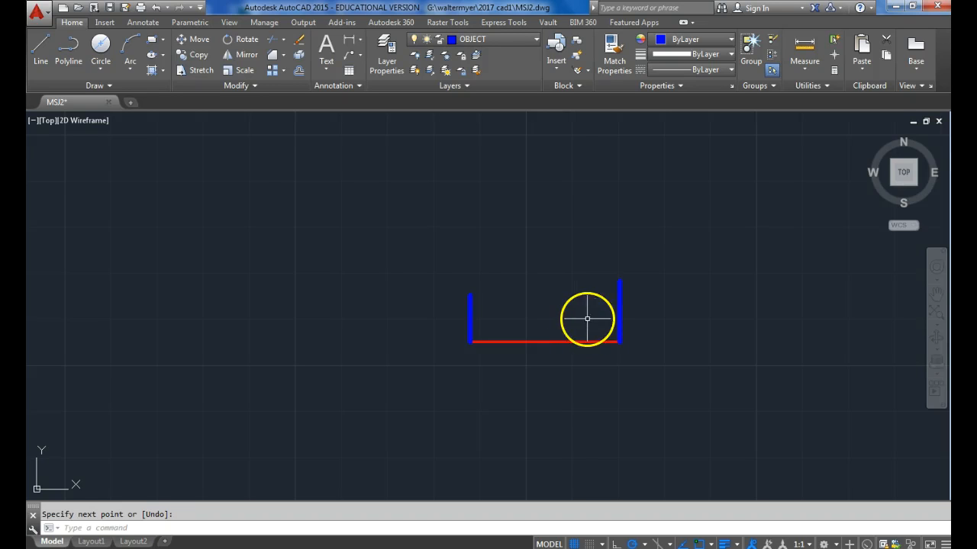
left_click(42, 47)
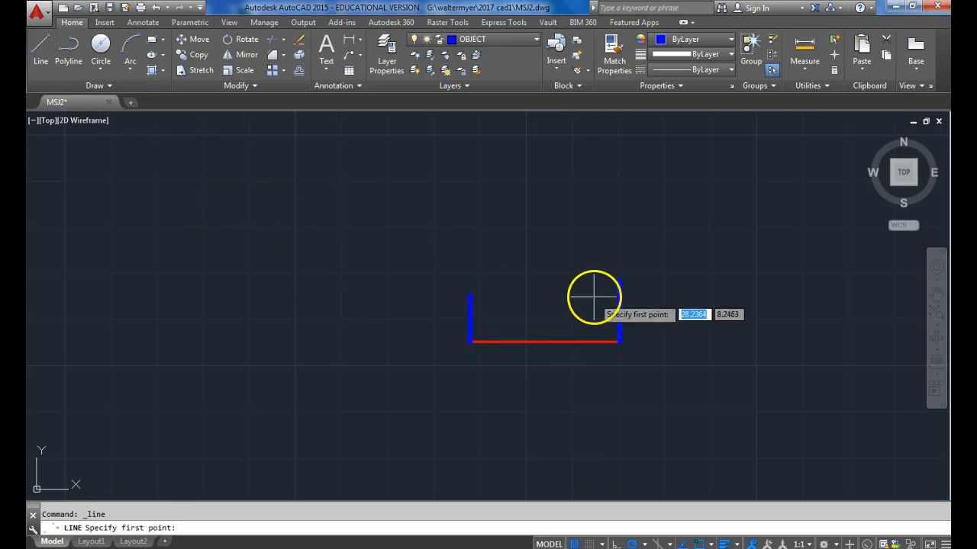
left_click(618, 281)
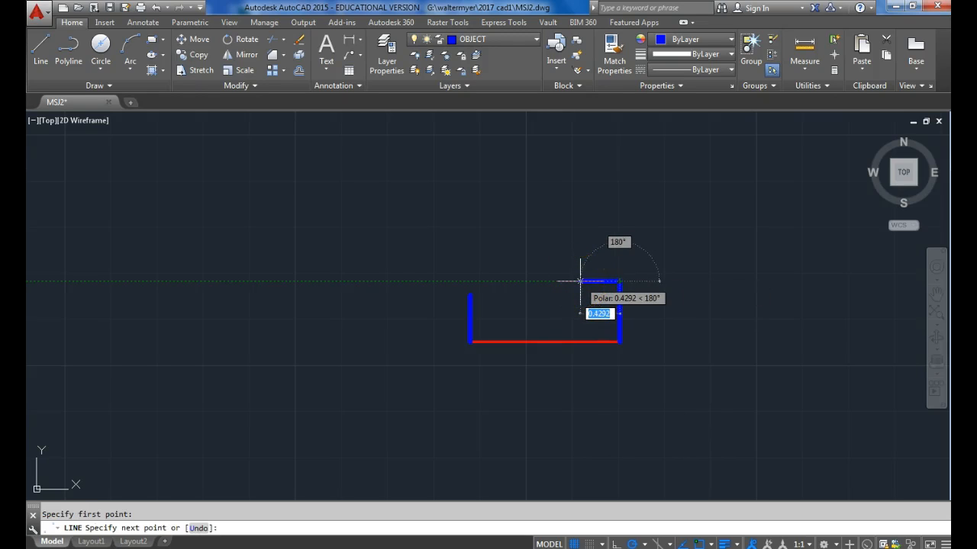
type("5/16")
key("Return")
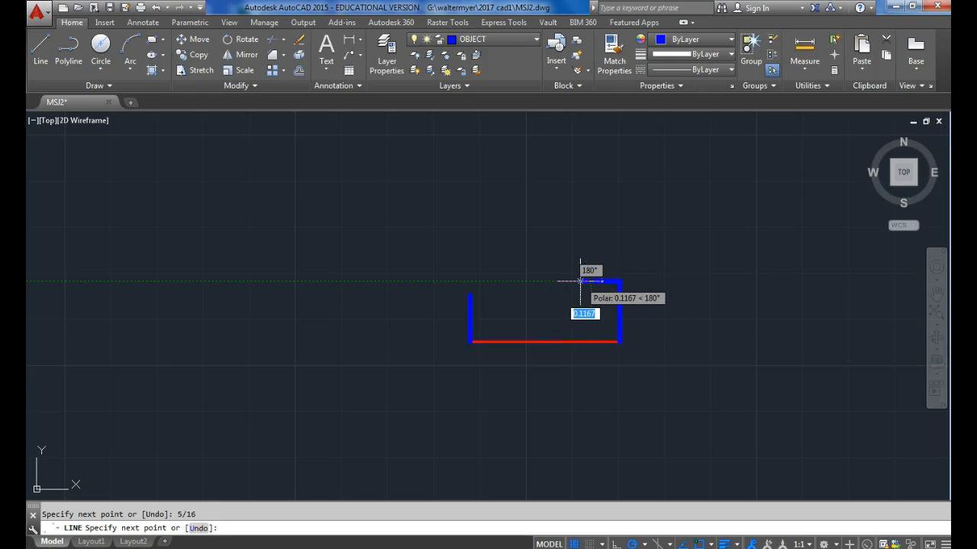
left_click(591, 335)
key("Return")
key("Return")
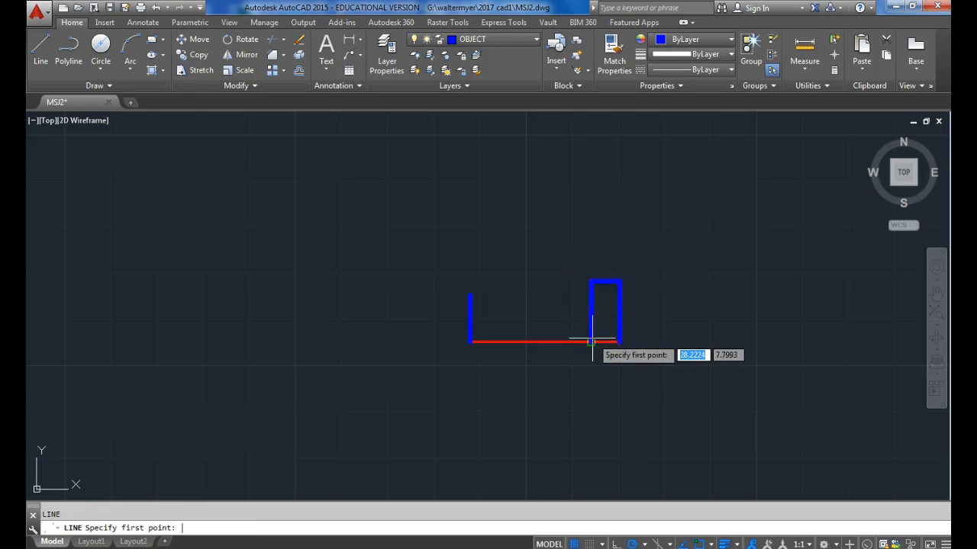
Draw a horizontal line from the top of the left vertical line across to the head's left side.
left_click(469, 296)
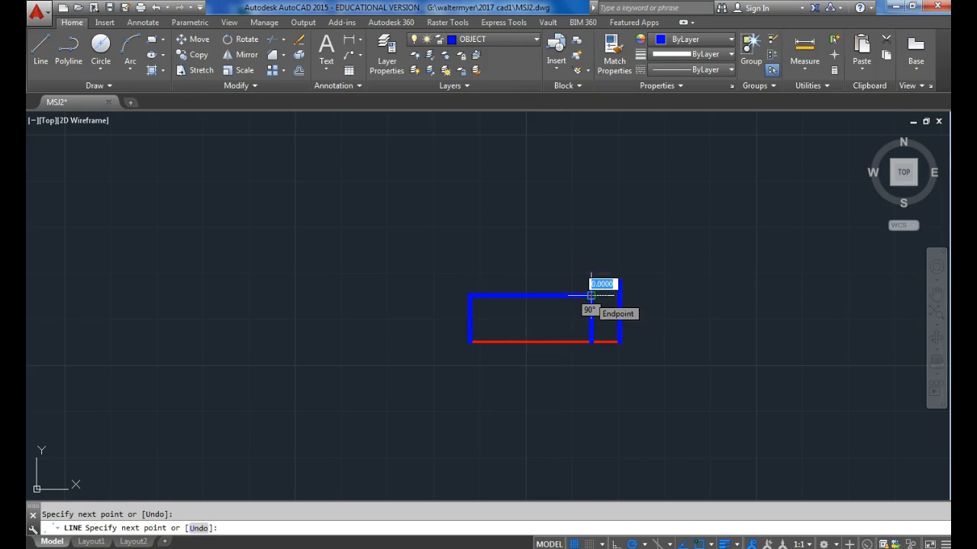
key("Escape")
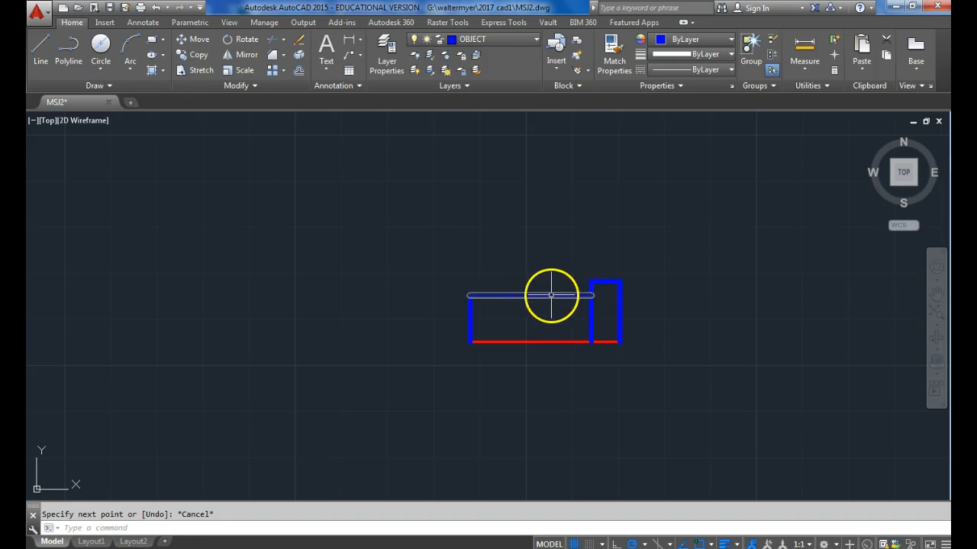
Chamfer both upper corners of the head and the shank's upper left corner with 0.0625 distances.
left_click(269, 57)
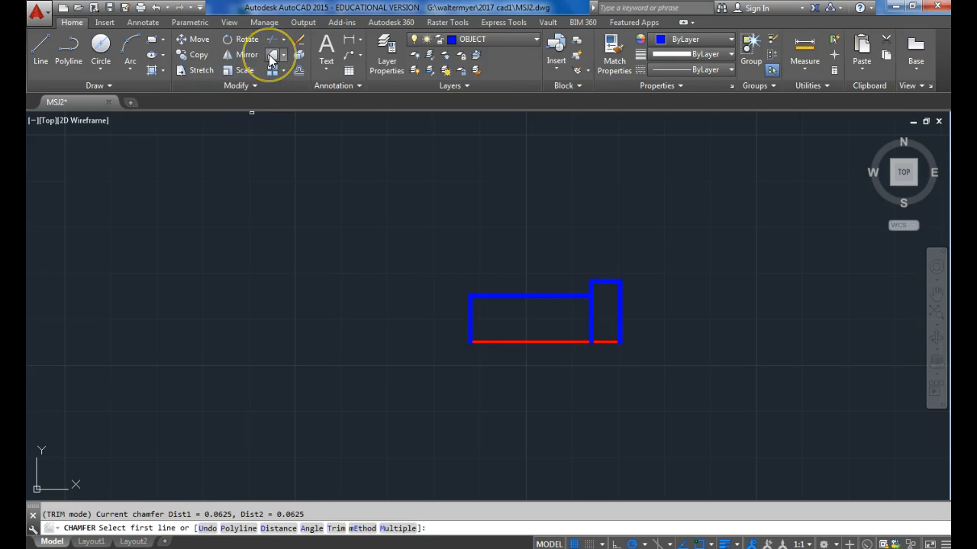
left_click(590, 290)
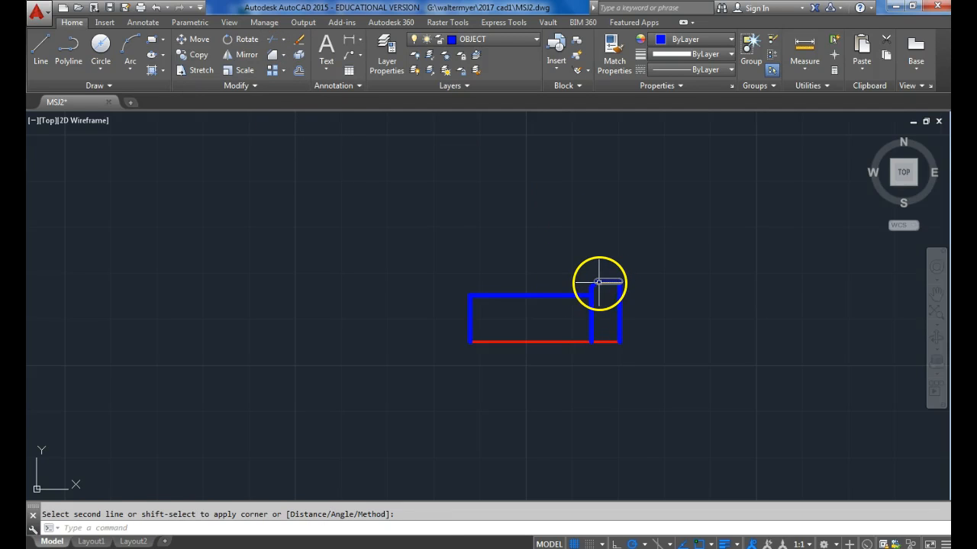
left_click(598, 283)
key("Return")
left_click(609, 281)
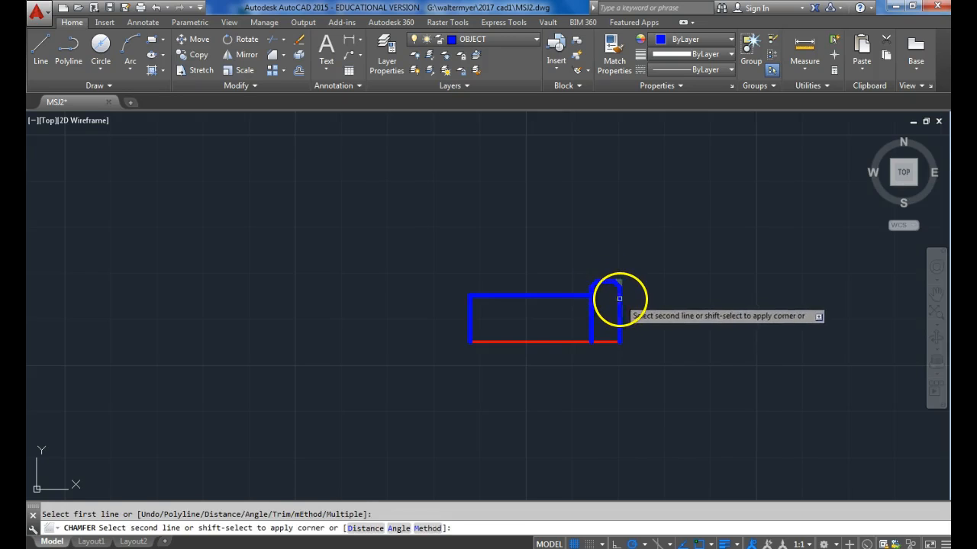
left_click(619, 298)
key("Return")
left_click(493, 296)
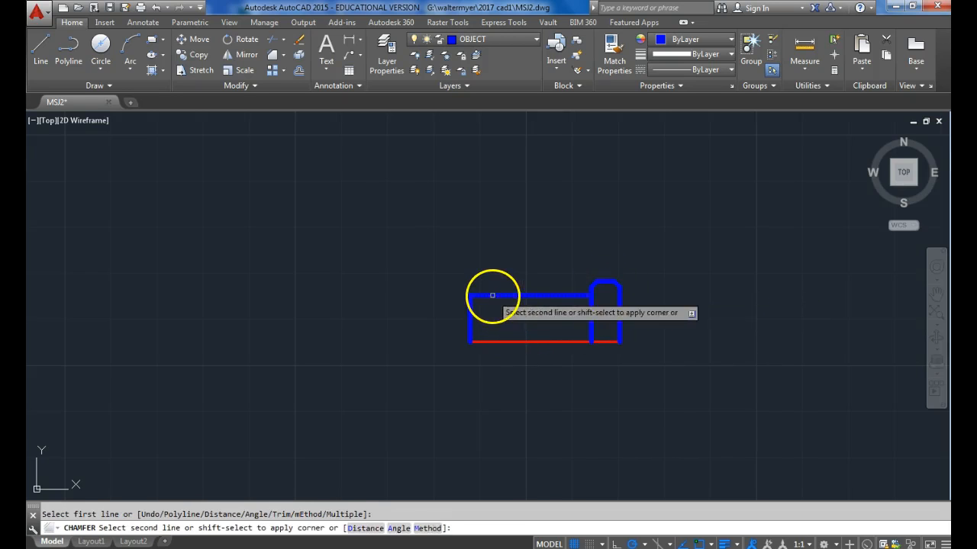
left_click(470, 313)
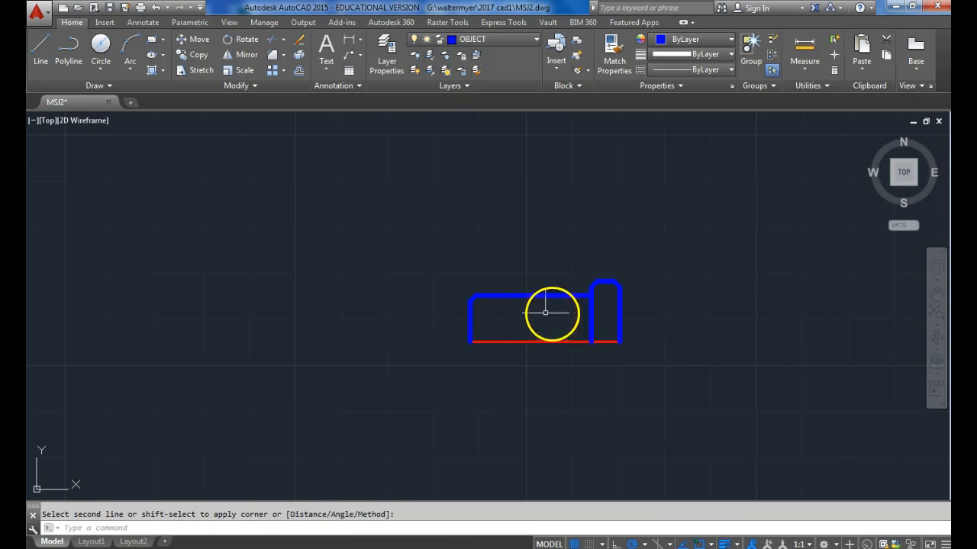
Draw a vertical line from the upper end of the shank's chamfer down to the centre line.
left_click(42, 47)
scroll(526, 316, "up", 2)
left_click(447, 284)
left_click(446, 355)
key("Return")
key("Return")
Draw vertical lines from the upper ends of both head chamfers down to the centre line.
left_click(640, 259)
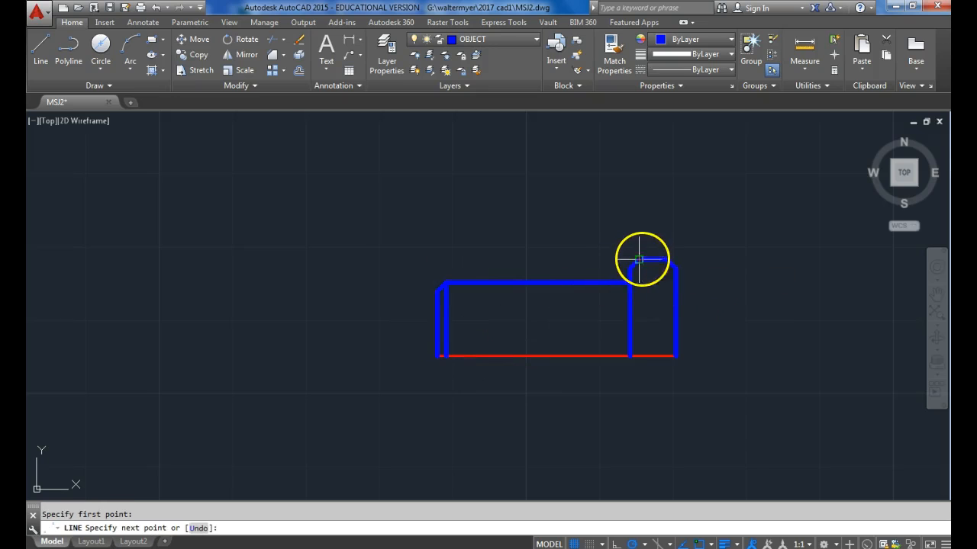
left_click(638, 356)
key("Return")
key("Return")
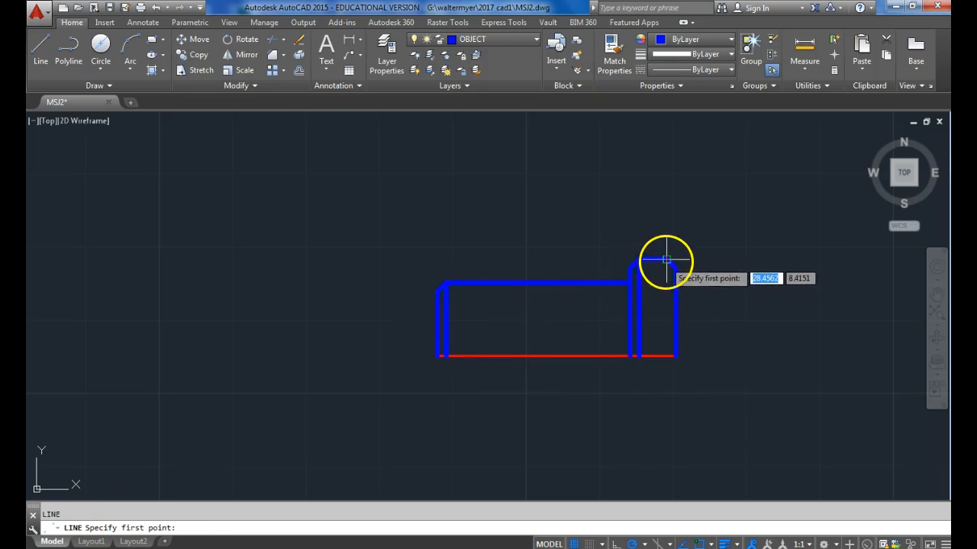
left_click(666, 260)
left_click(675, 356)
key("Return")
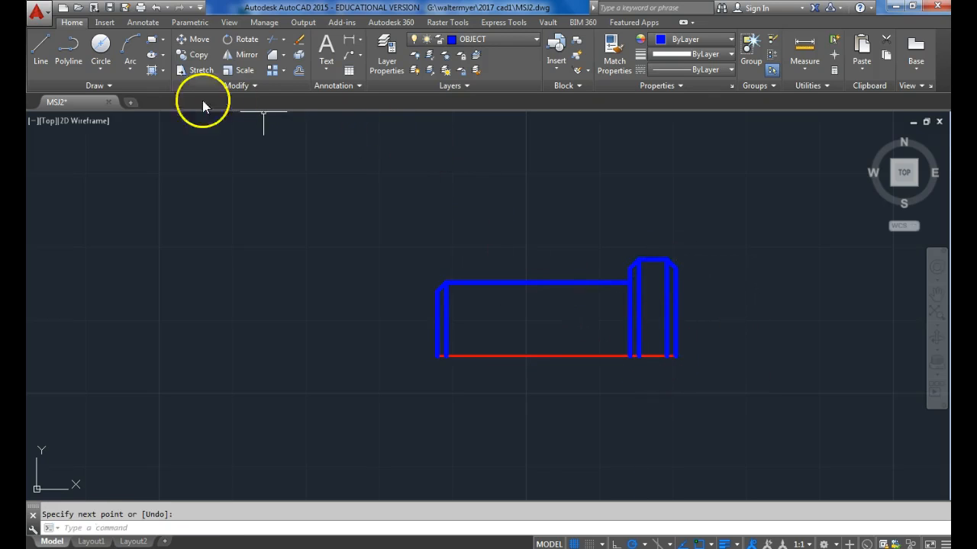
Draw a two-point circle of diameter 1/8 leftward from the corner where the shank's upper edge meets the head.
left_click(111, 62)
left_click(130, 148)
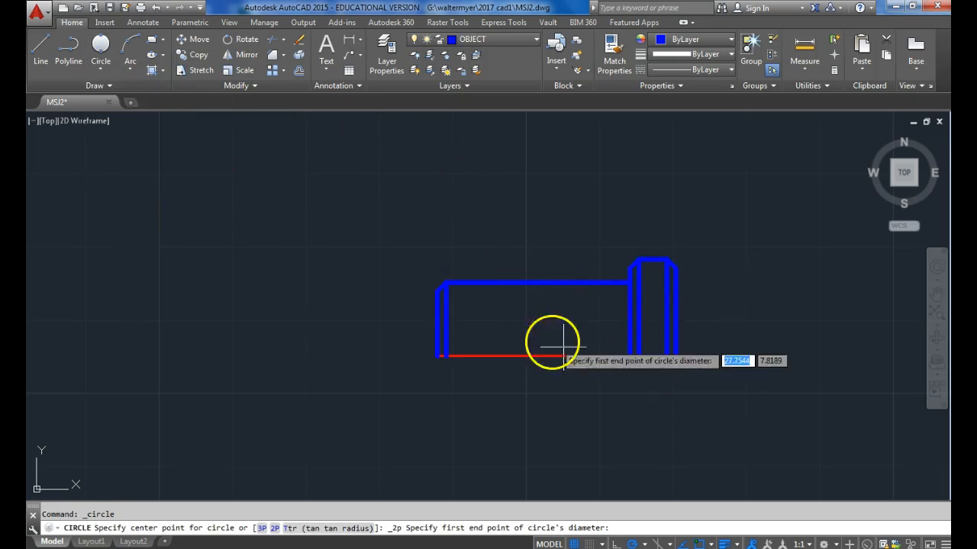
left_click(627, 282)
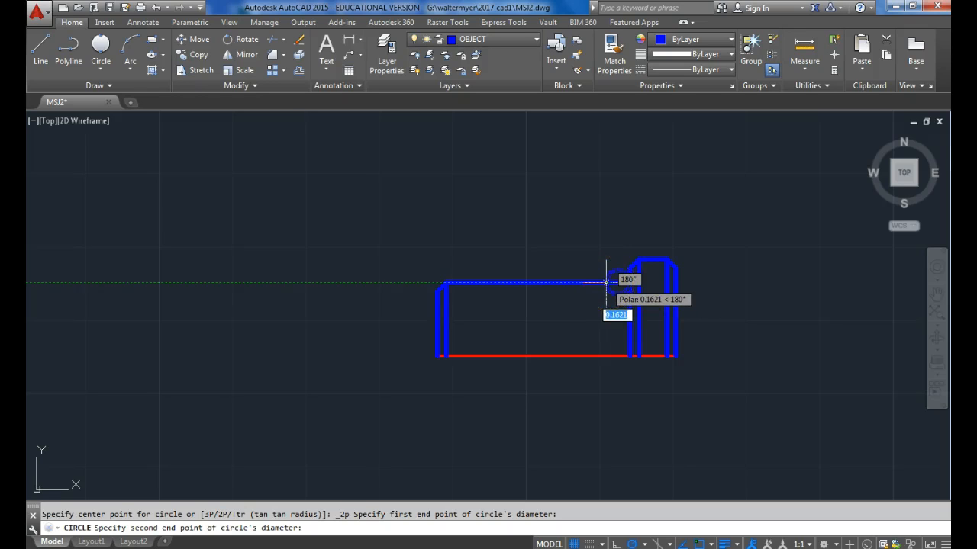
type("1")
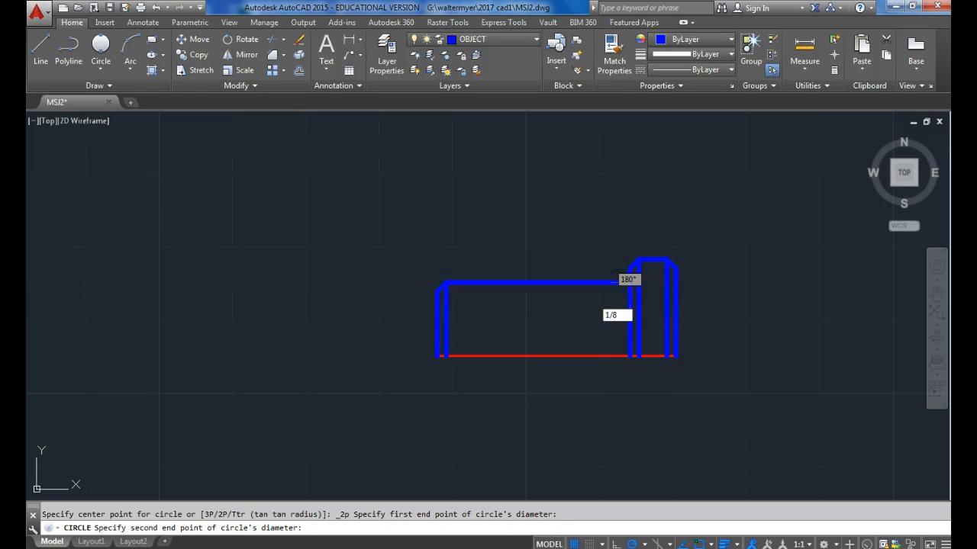
type("/8")
key("Return")
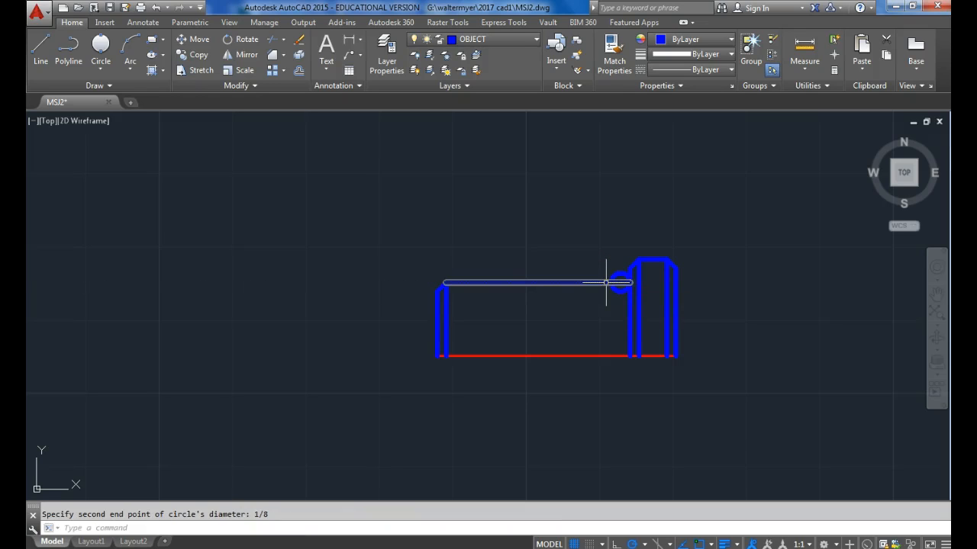
Trim the circle's upper half and the shank edge inside it to leave a rounded groove beside the head.
left_click(271, 41)
left_click(624, 297)
left_click(586, 245)
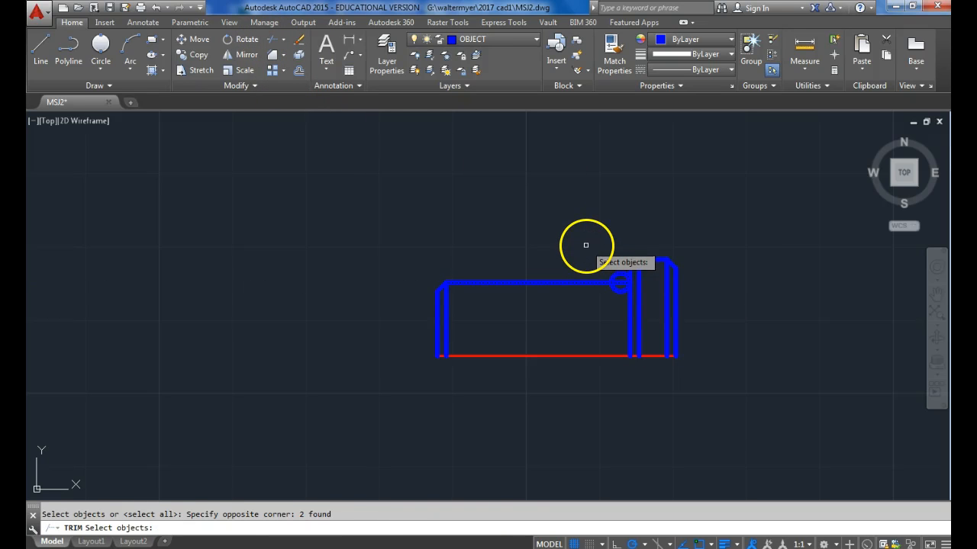
key("Return")
left_click(620, 282)
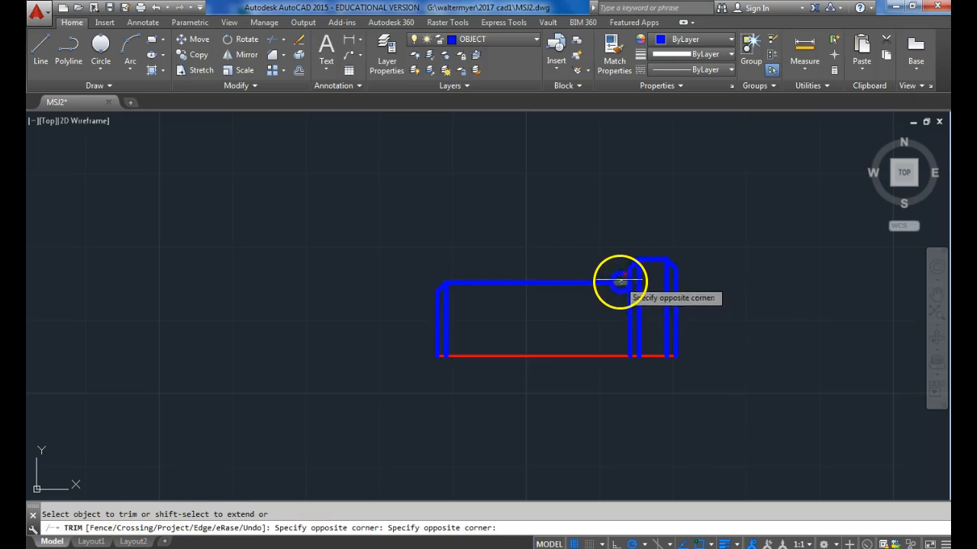
left_click(616, 263)
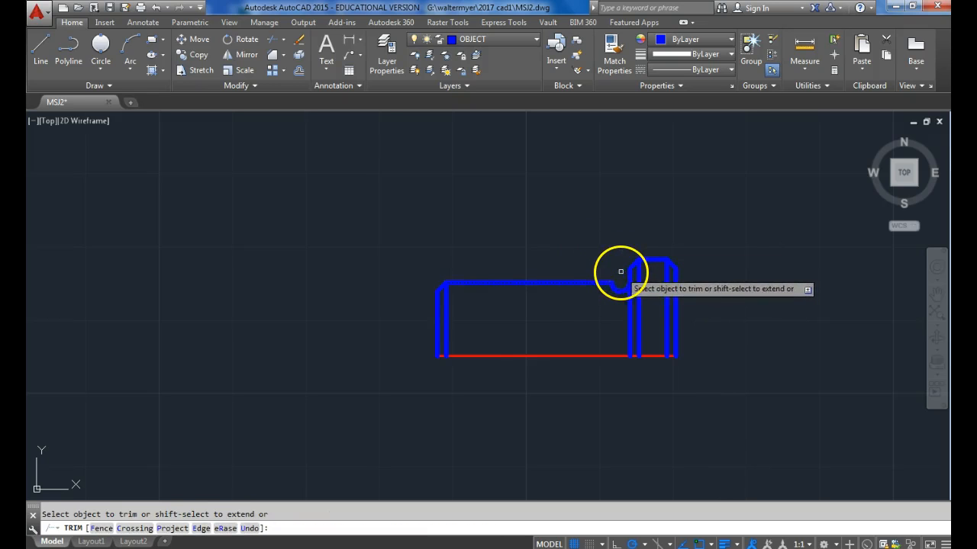
key("Return")
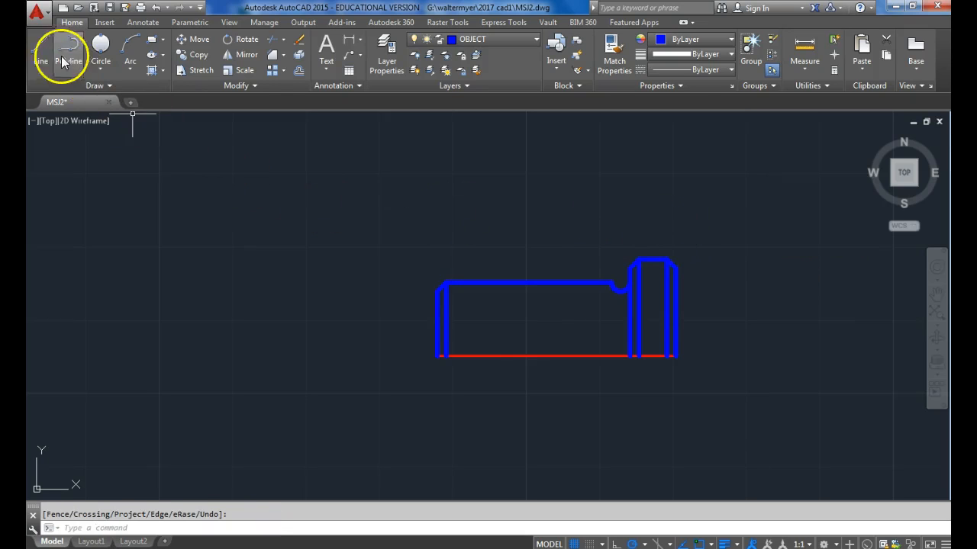
Draw a vertical line from the groove's left end down to the centre line.
left_click(41, 50)
left_click(611, 283)
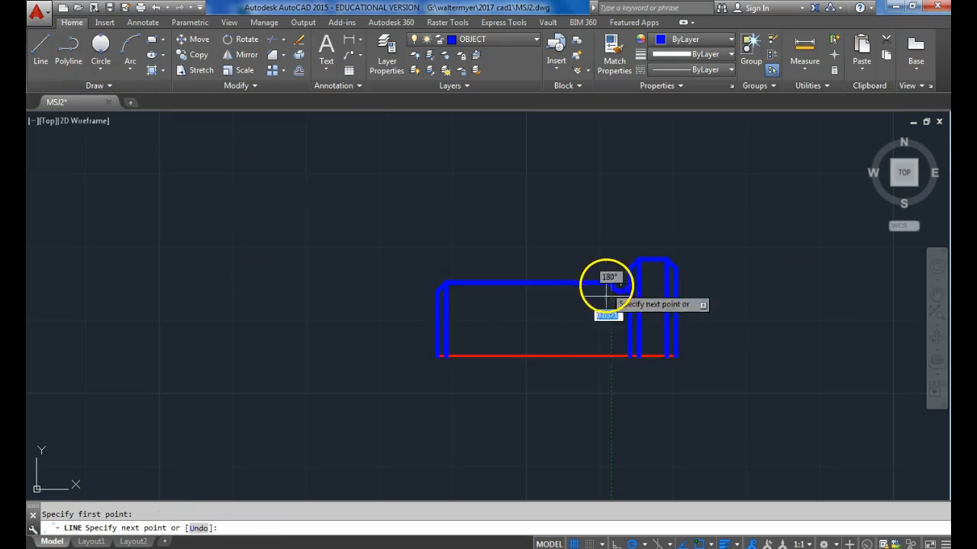
left_click(611, 356)
key("Return")
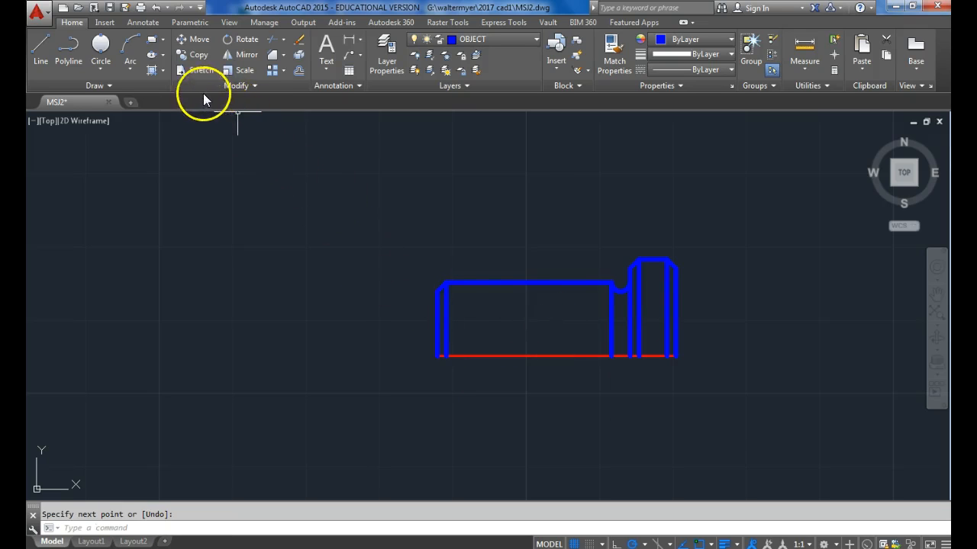
Offset the shank's left chamfer line rightward repeatedly at 1/16 spacing to fill the shank up to the groove line.
left_click(300, 70)
type("1/16")
key("Return")
left_click(447, 315)
left_click(458, 310)
left_click(460, 301)
left_click(467, 308)
left_click(467, 307)
left_click(473, 308)
left_click(474, 307)
left_click(483, 307)
left_click(483, 308)
left_click(492, 308)
left_click(490, 308)
left_click(496, 307)
left_click(502, 307)
left_click(506, 307)
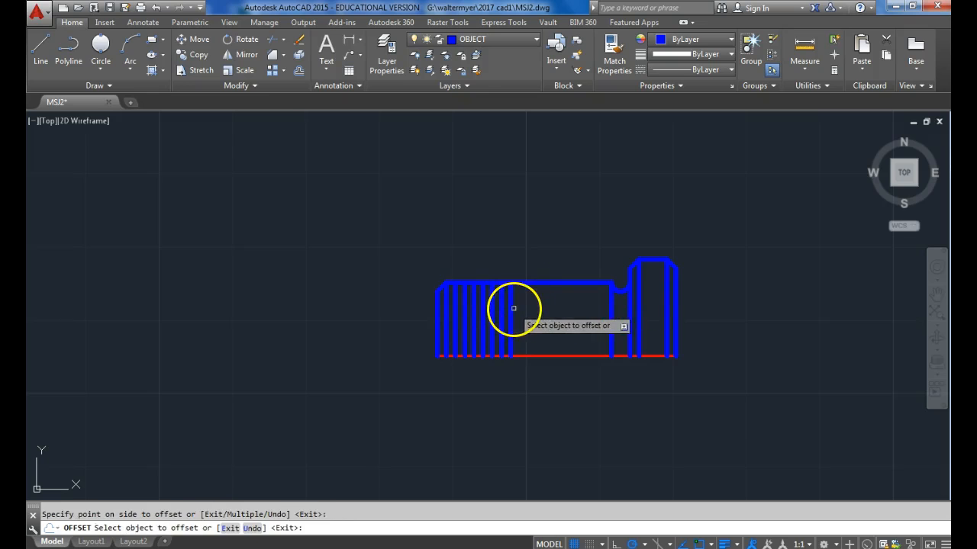
left_click(520, 308)
left_click(539, 305)
left_click(528, 309)
left_click(542, 307)
left_click(536, 307)
left_click(550, 300)
left_click(545, 299)
left_click(563, 301)
left_click(565, 310)
left_click(566, 311)
left_click(585, 310)
left_click(595, 306)
left_click(593, 304)
left_click(605, 294)
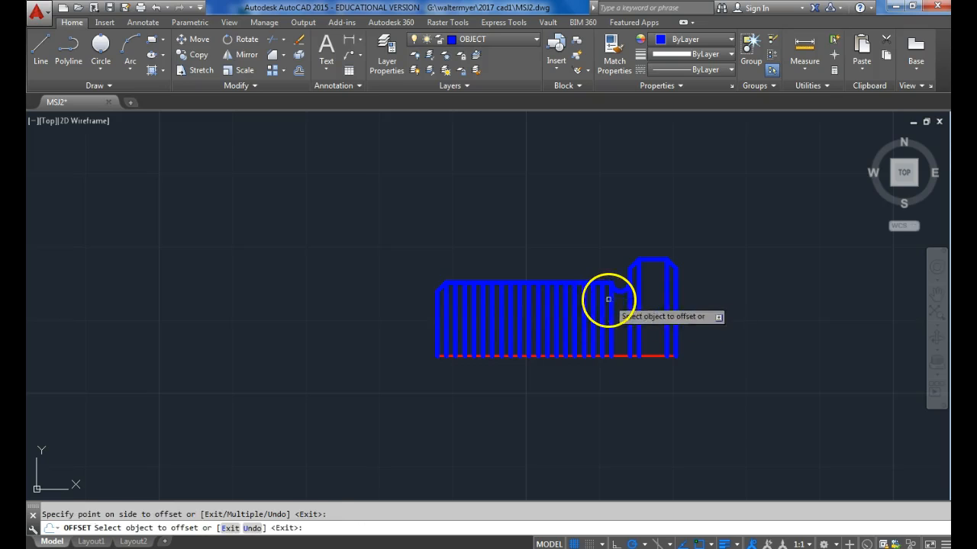
Offset the shank's upper edge line downward by 1/16.
left_click(596, 281)
left_click(593, 373)
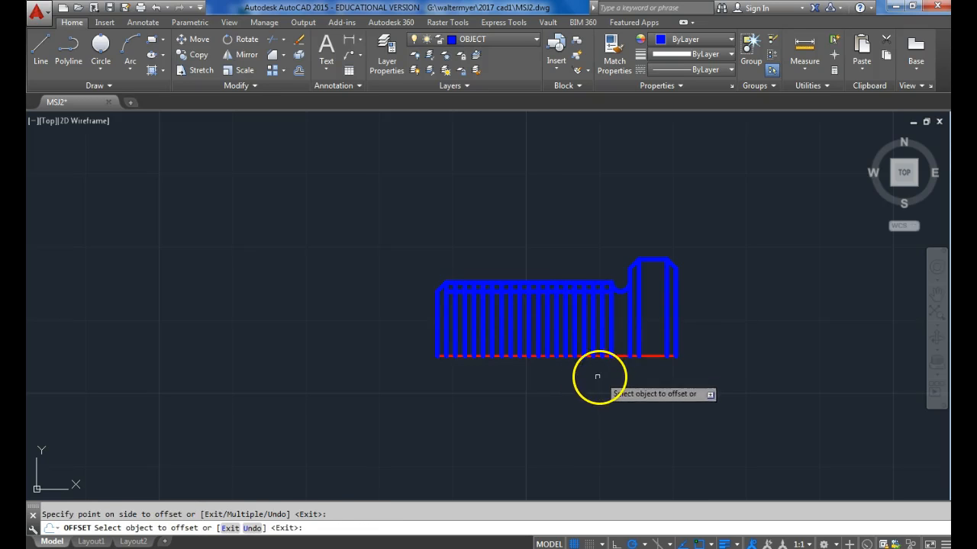
key("Return")
Trim every second thread line above the offset horizontal line, using that line as cutting edge, and erase it.
left_click(273, 38)
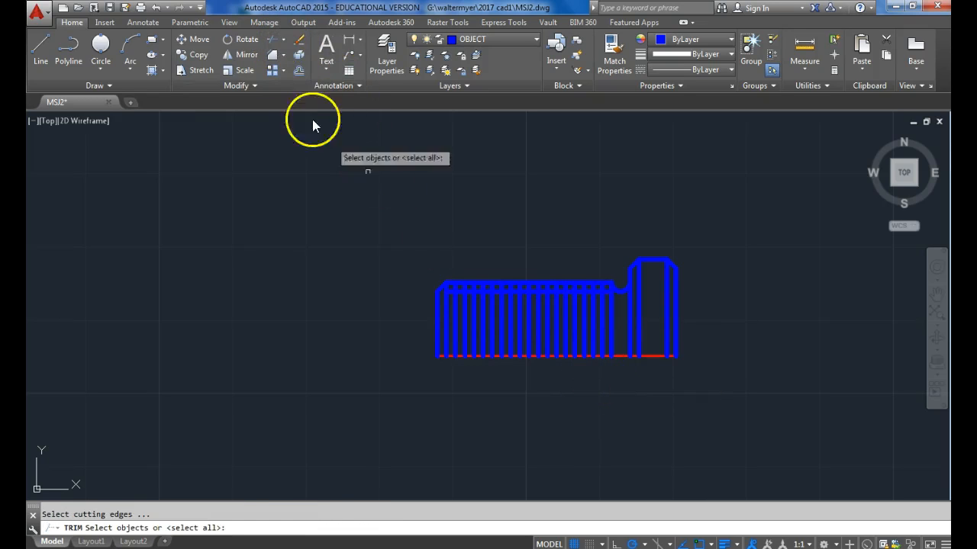
left_click(451, 284)
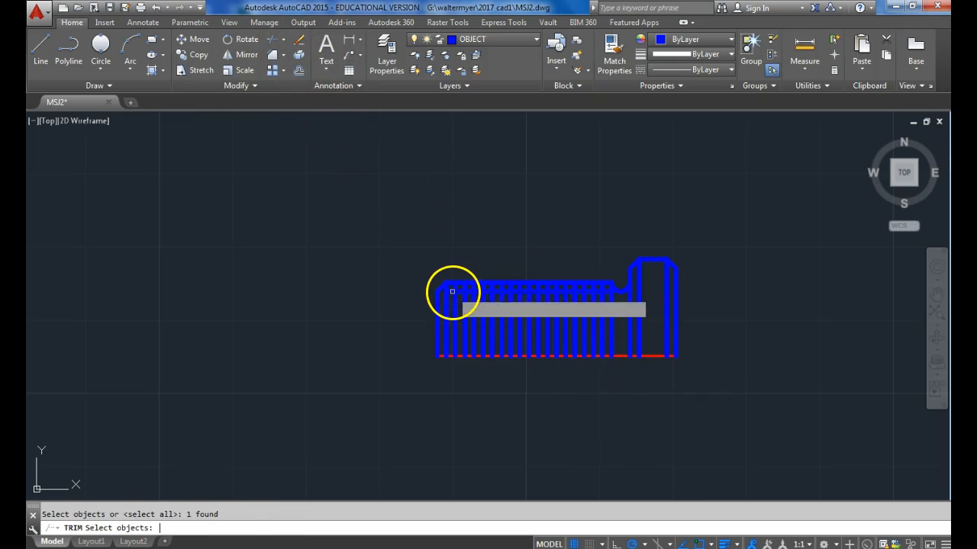
key("Return")
scroll(452, 289, "up", 3)
left_click(455, 277)
left_click(479, 277)
left_click(502, 278)
left_click(524, 277)
left_click(547, 277)
left_click(594, 277)
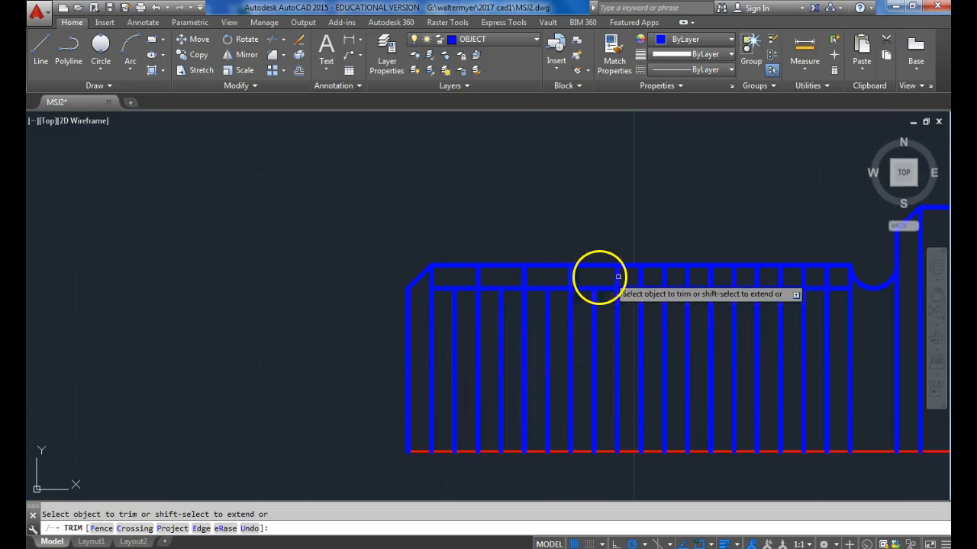
left_click(640, 277)
left_click(687, 277)
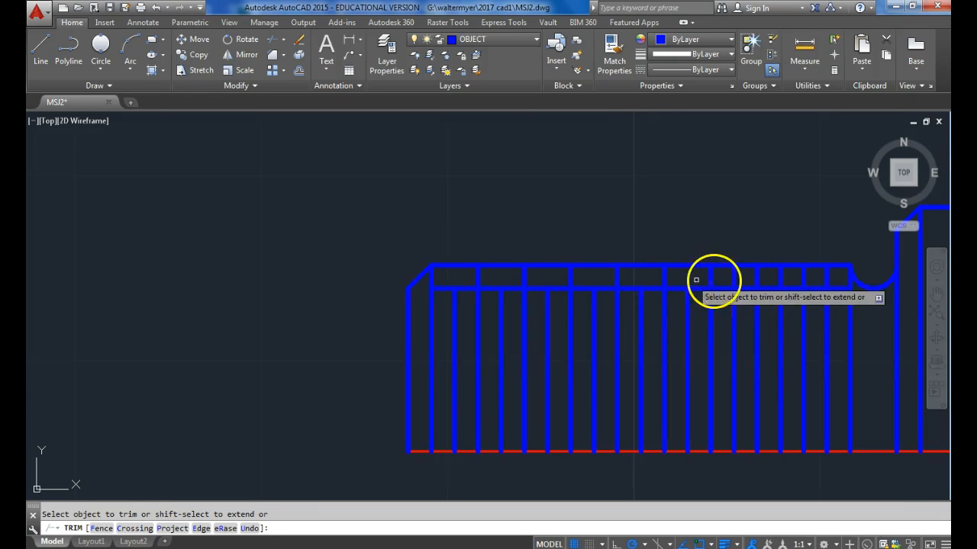
left_click(733, 278)
left_click(780, 277)
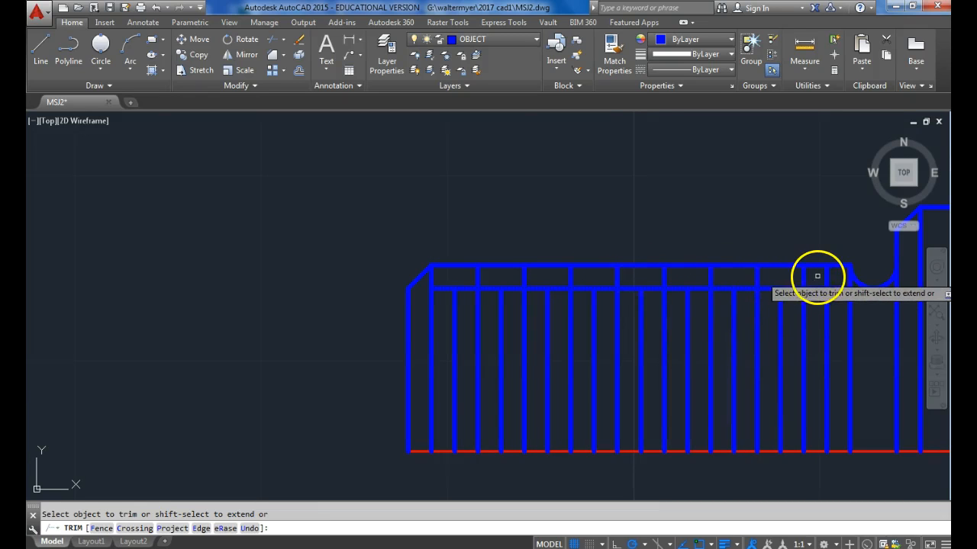
key("Return")
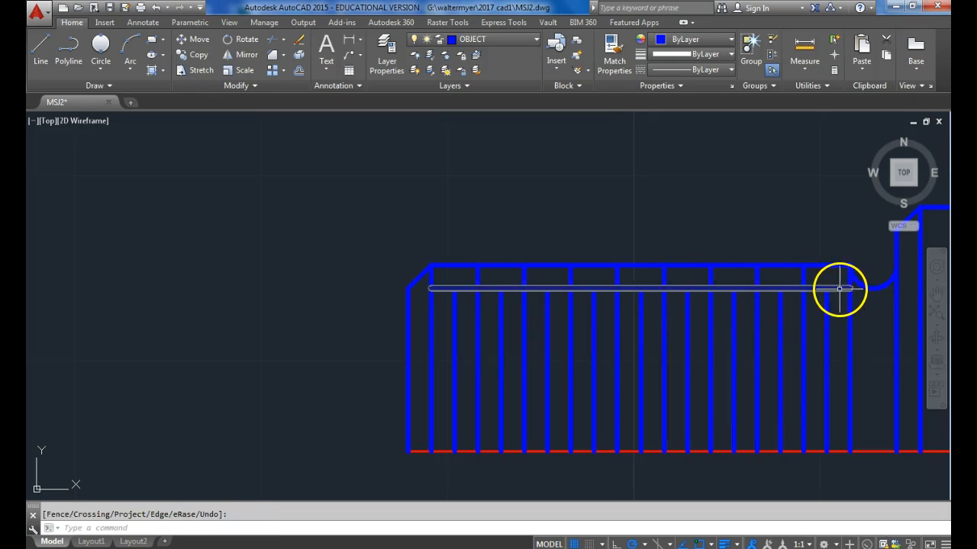
left_click(839, 290)
scroll(320, 233, "down", 3)
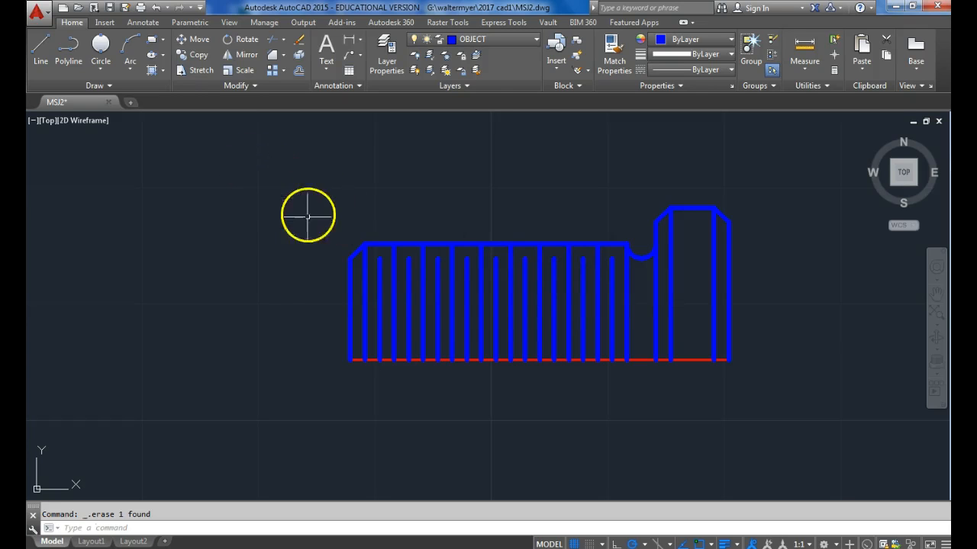
On the HIDDEN layer, draw a horizontal line 5/16 above the centre line, from the shank's left end to the head's right end.
left_click(516, 37)
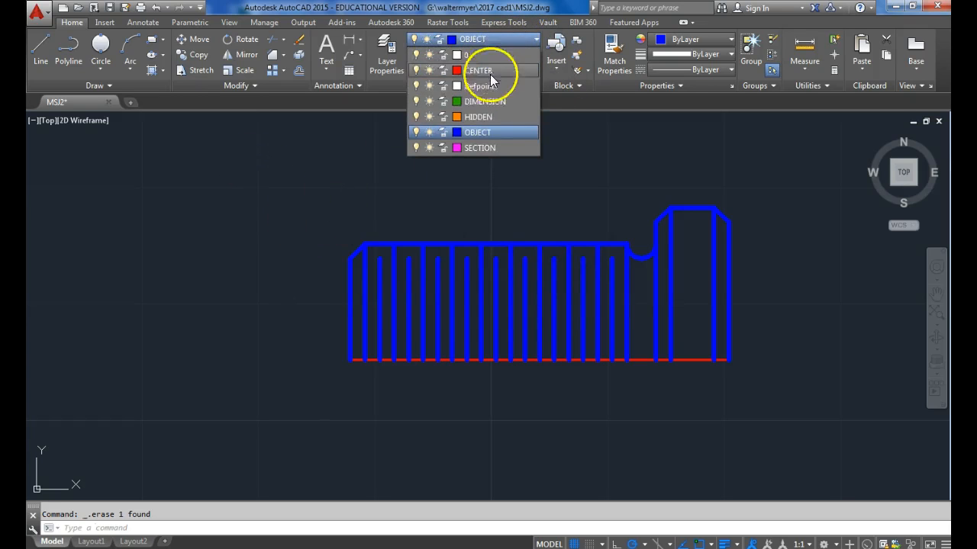
left_click(496, 115)
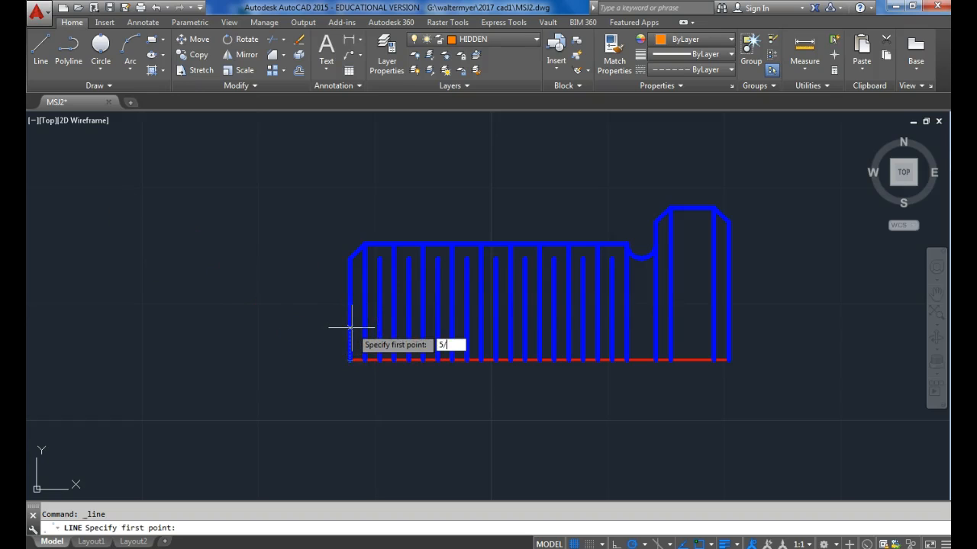
key("Return")
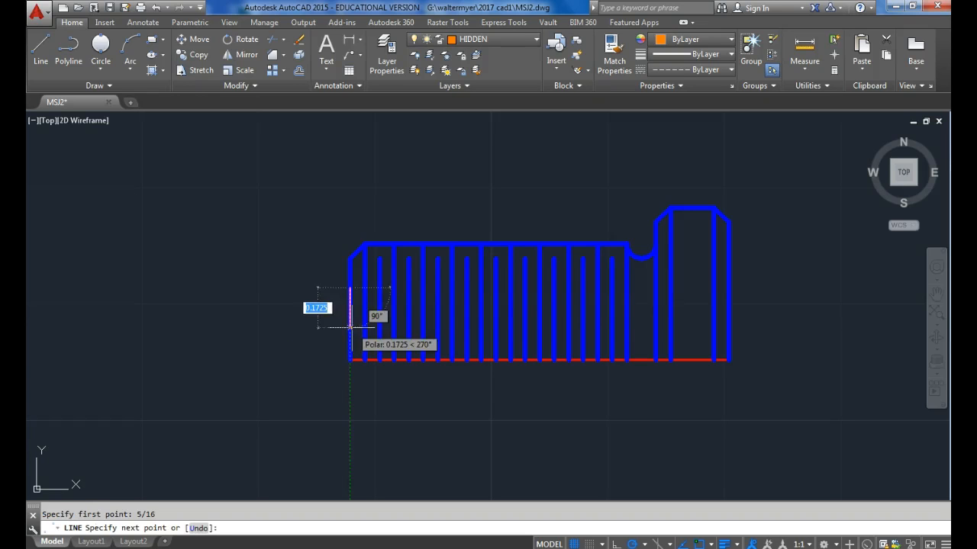
left_click(728, 287)
key("Return")
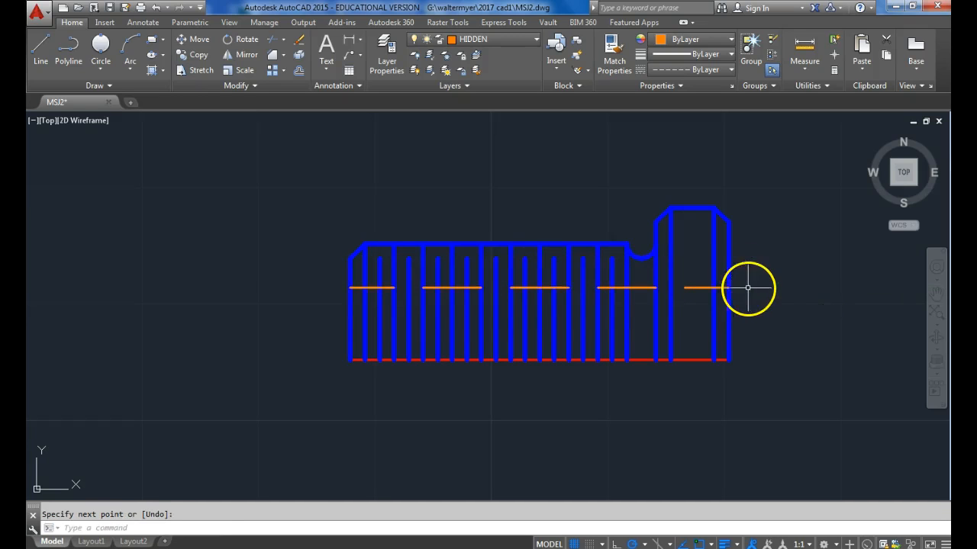
Offset the hidden line downward by 1/16.
left_click(299, 71)
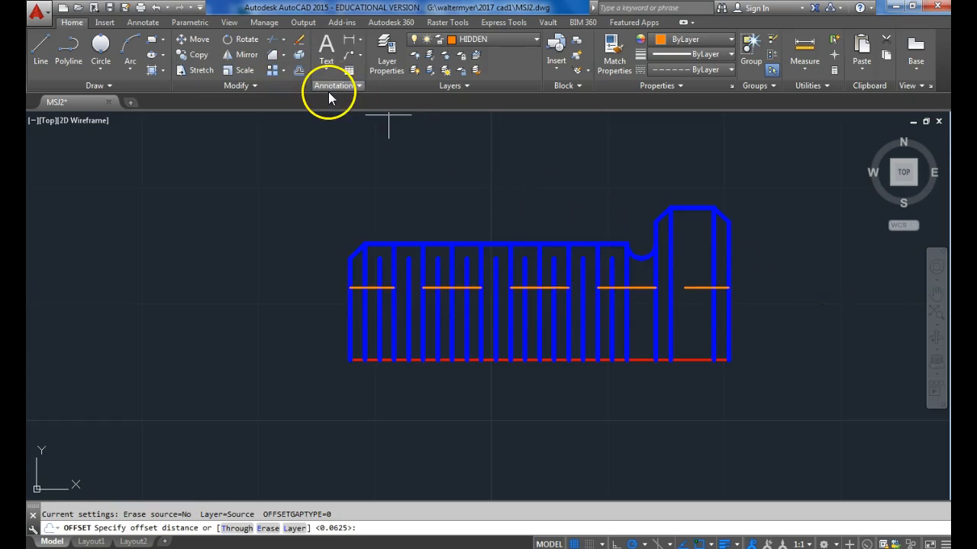
type("1/16")
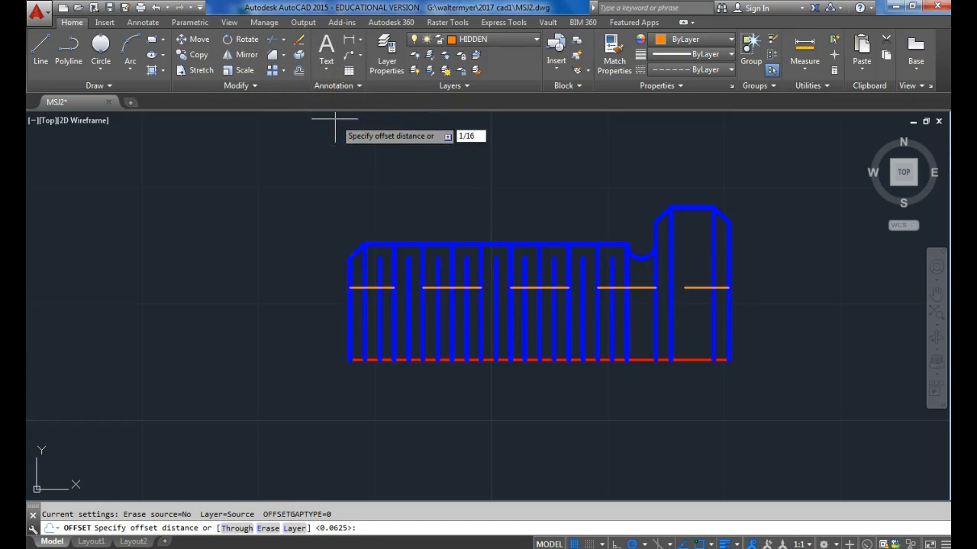
key("Return")
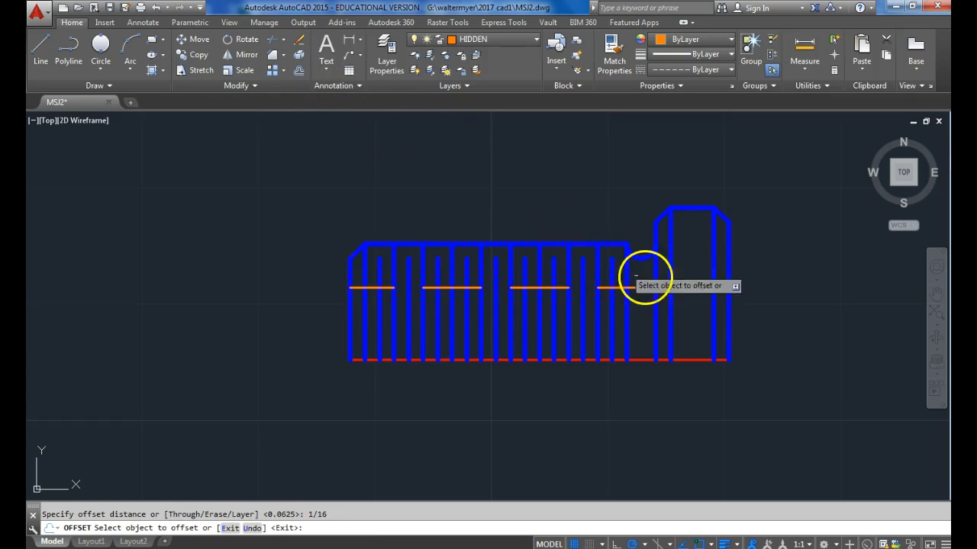
left_click(696, 288)
left_click(698, 311)
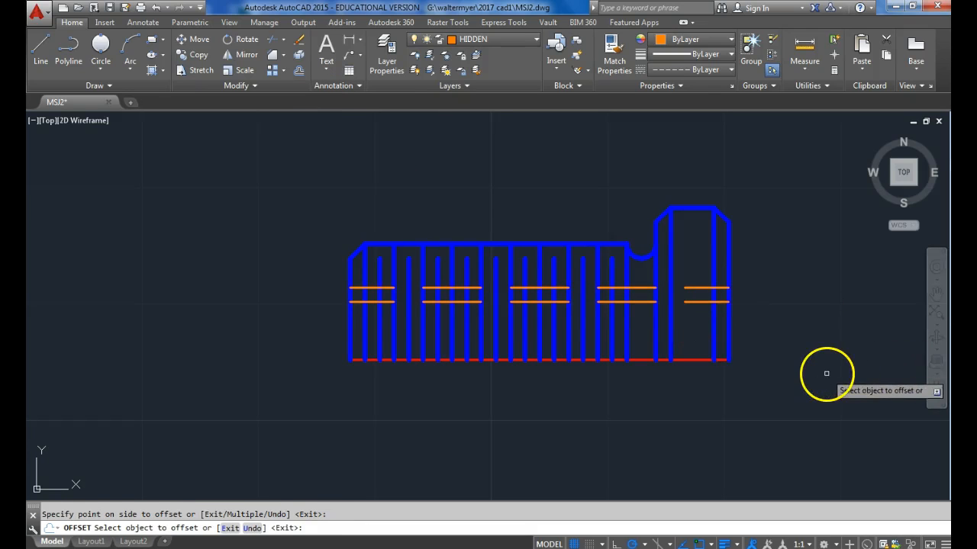
key("Return")
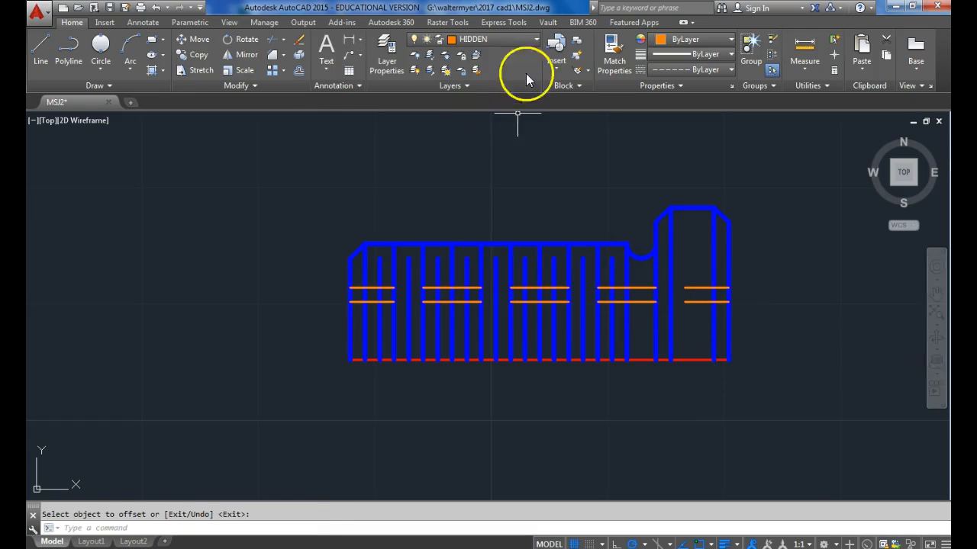
On the DIMENSION layer, hatch the head between its two chamfer lines with the ANSI37 pattern.
left_click(506, 39)
left_click(488, 99)
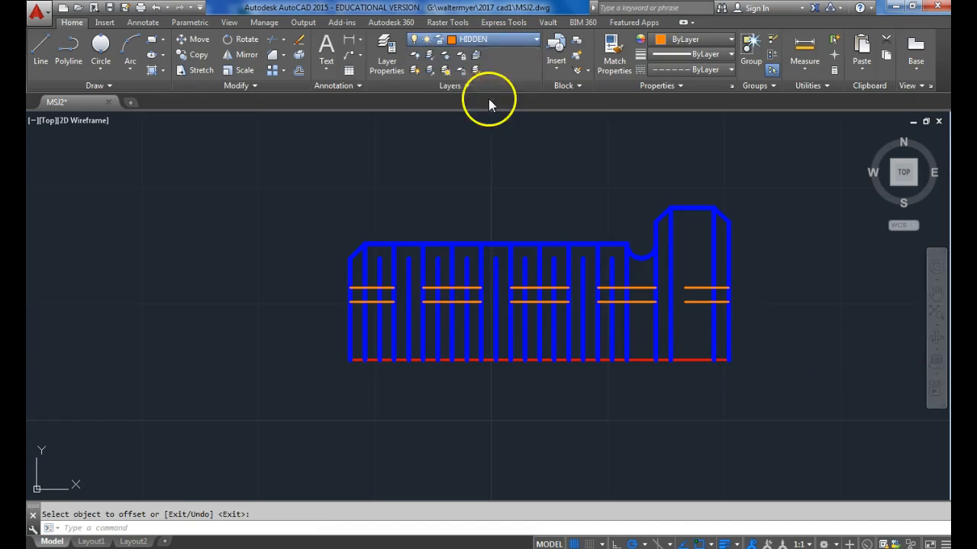
left_click(164, 73)
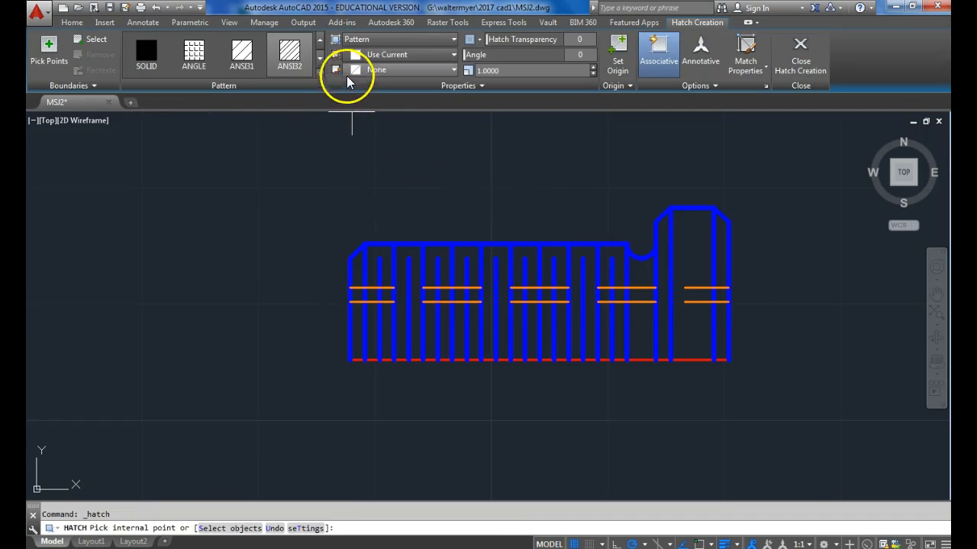
left_click(319, 59)
left_click(319, 59)
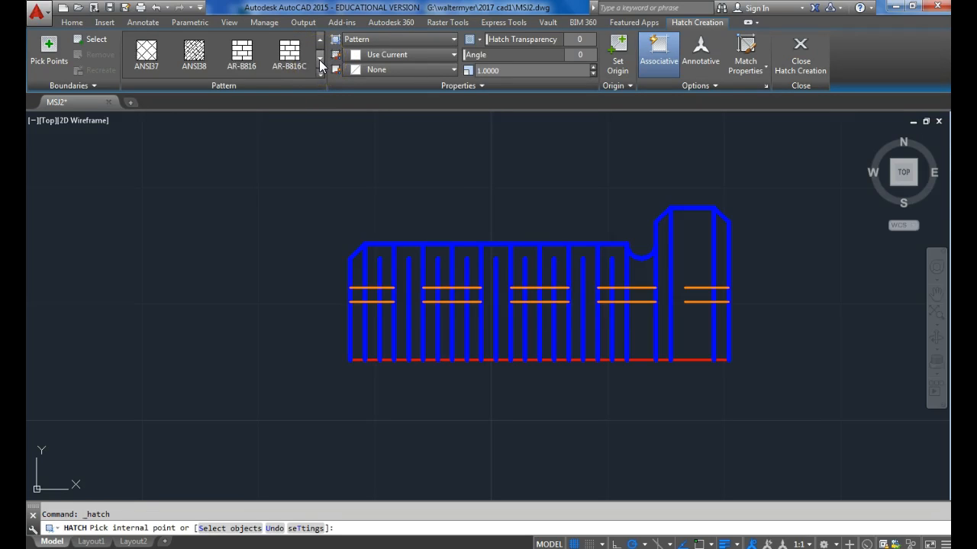
left_click(156, 53)
left_click(691, 261)
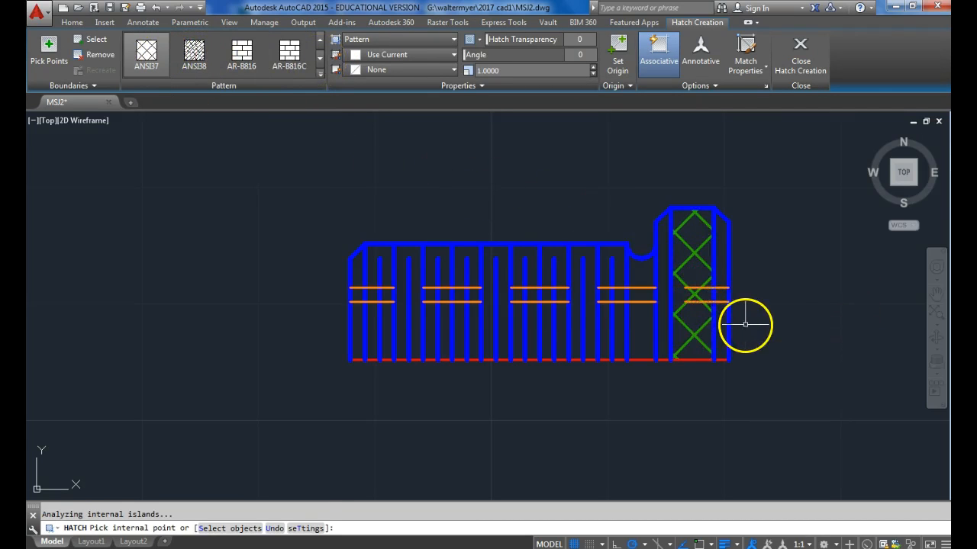
key("Return")
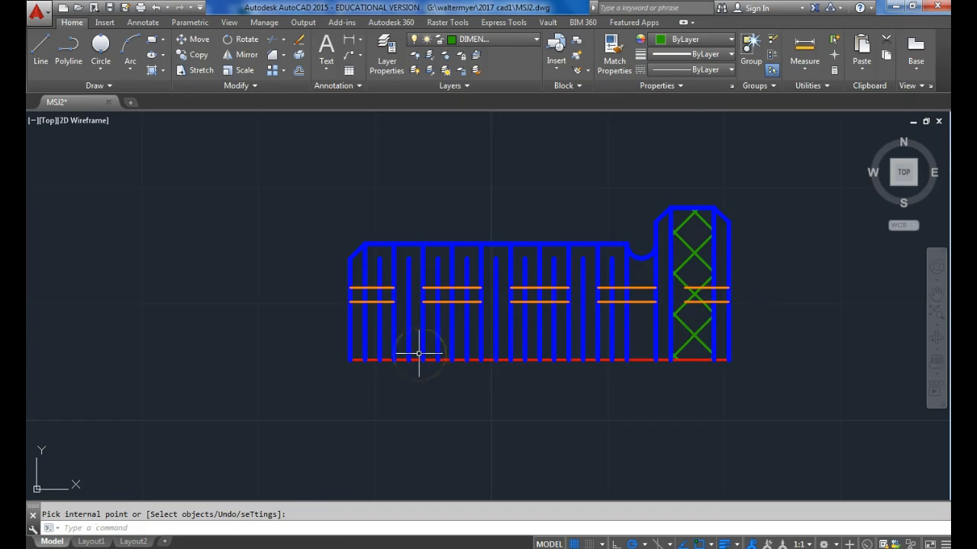
Mirror the whole upper half about the centre line, keeping the source objects.
scroll(328, 306, "down", 3)
left_click(618, 324)
left_click(267, 210)
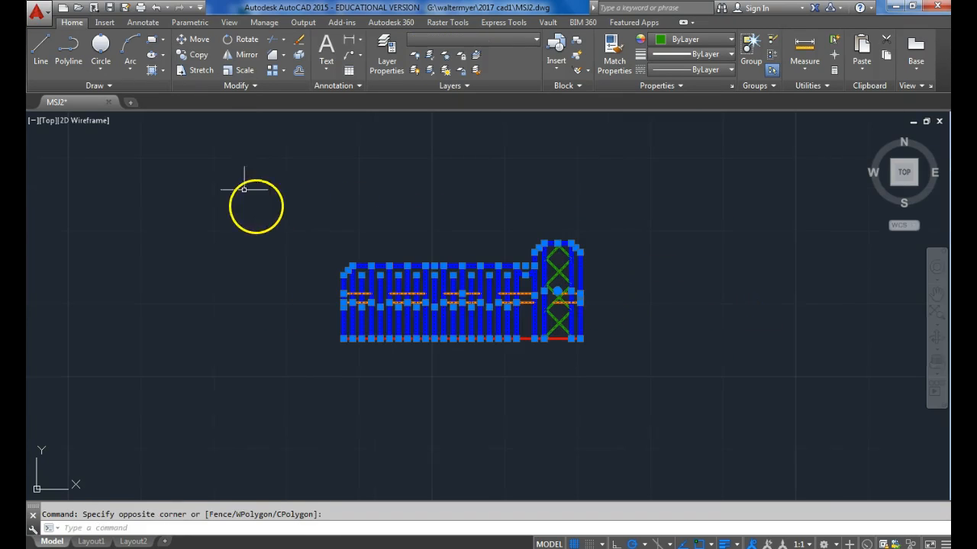
left_click(241, 58)
left_click(343, 338)
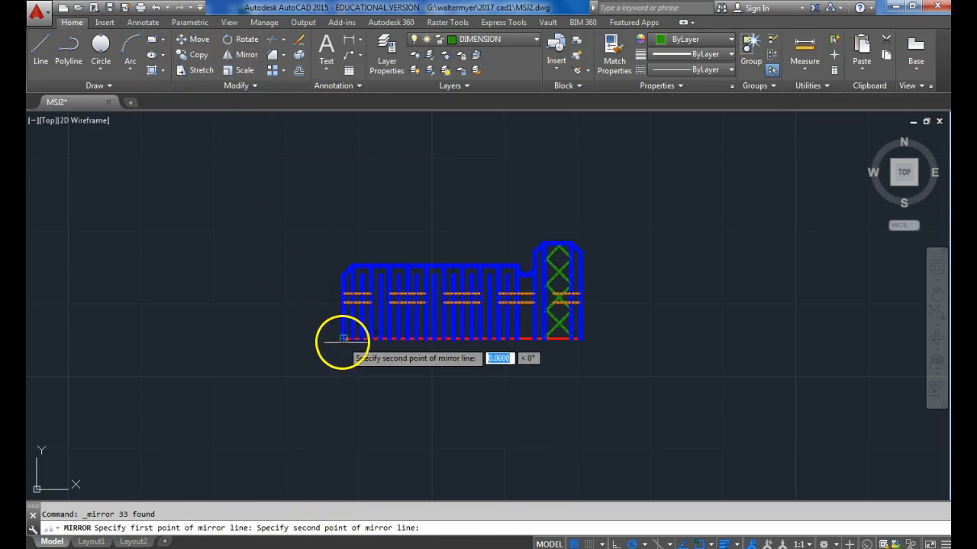
left_click(583, 338)
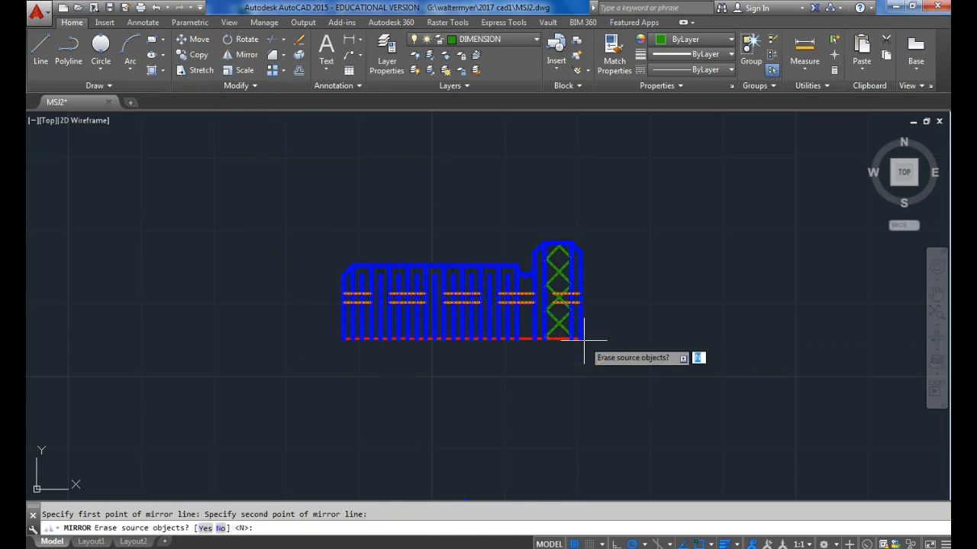
key("Return")
On the OBJECT layer, draw a circle left of the side view, centred level with its centre line, with radius 0.5 matching the shank's upper edge.
middle_click_drag(427, 391, 531, 389)
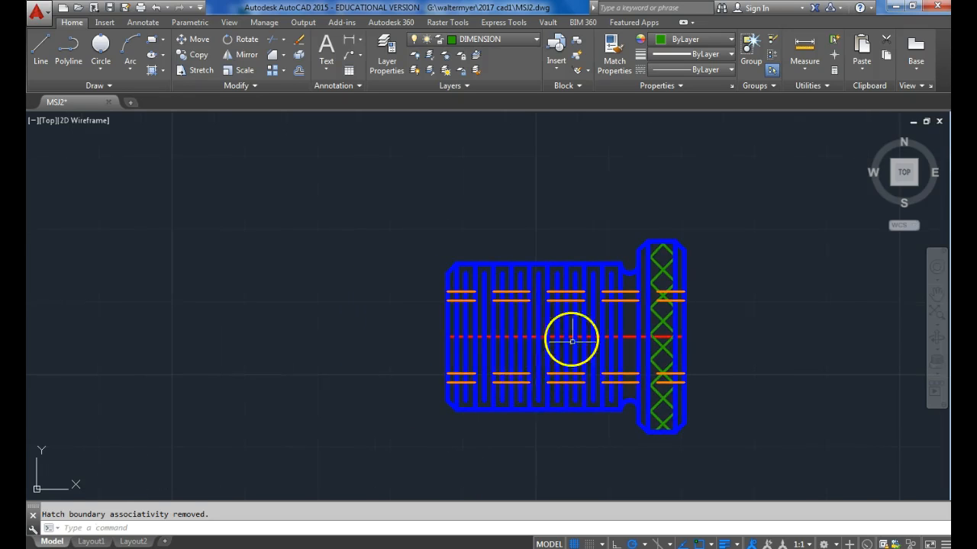
middle_click_drag(436, 323, 484, 322)
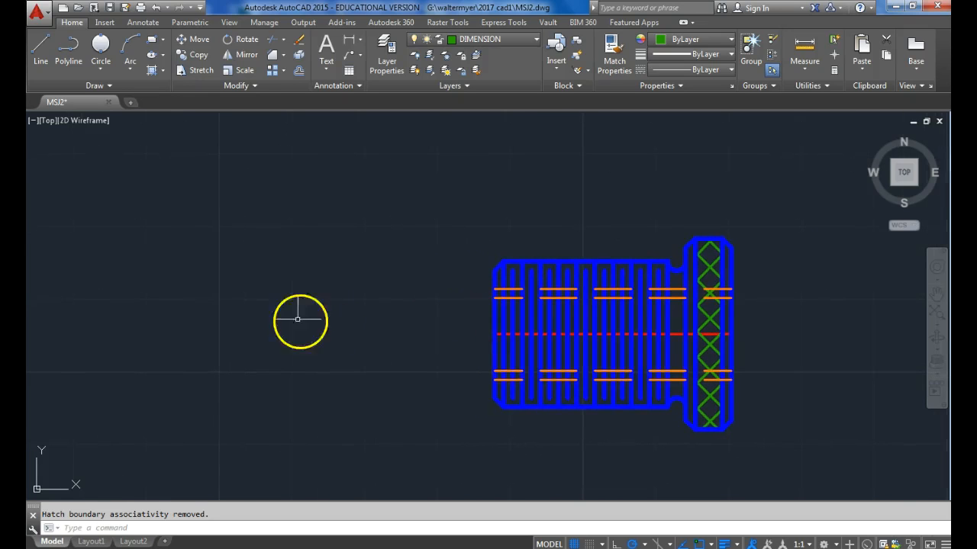
left_click(521, 42)
left_click(486, 135)
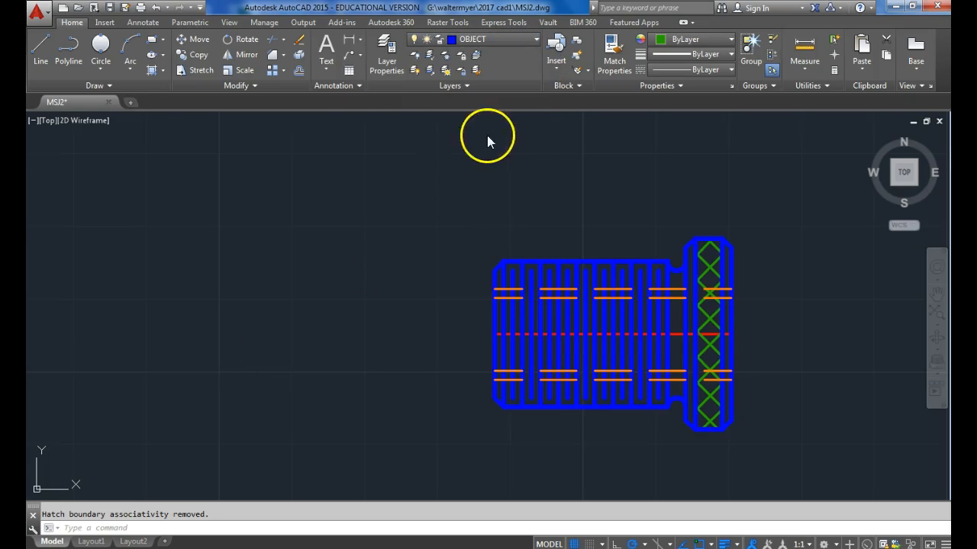
left_click(100, 68)
left_click(103, 90)
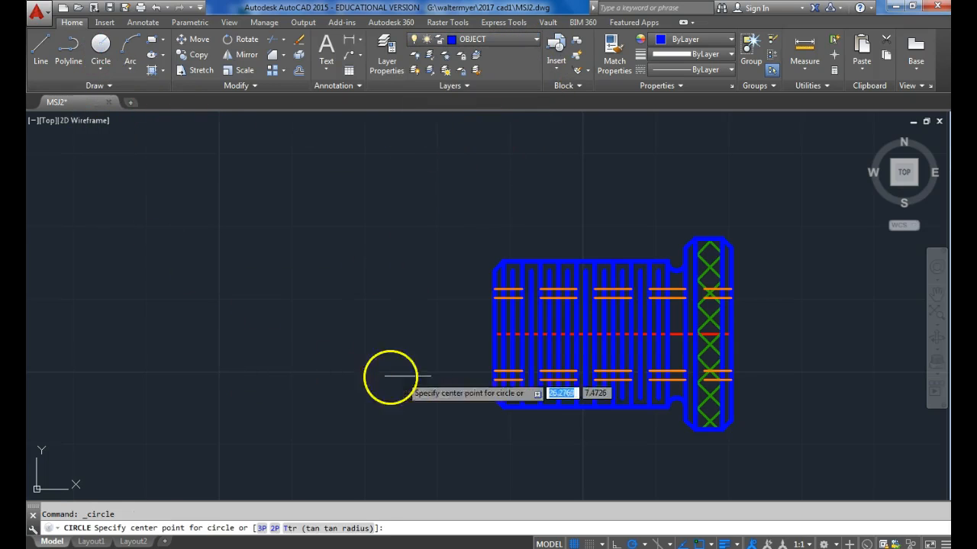
left_click(291, 334)
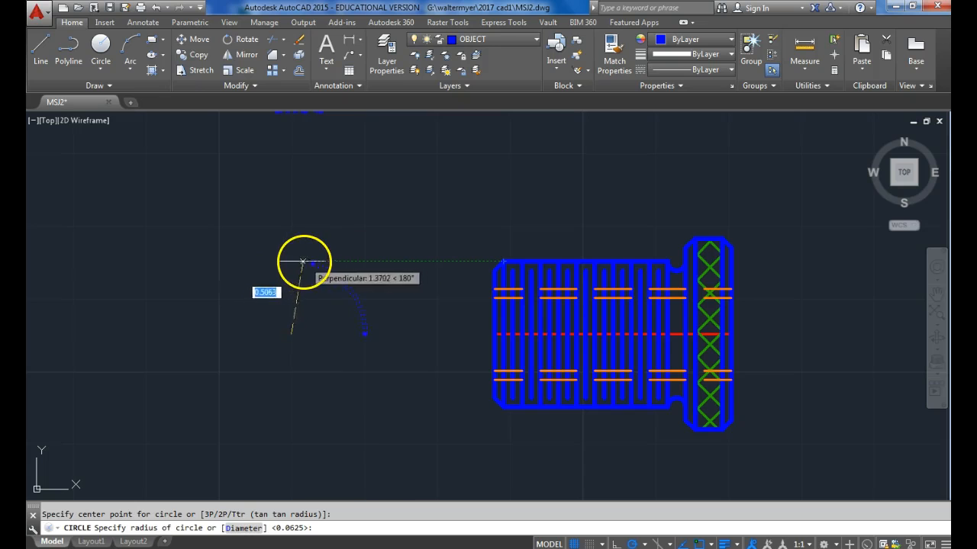
left_click(297, 260)
Draw two concentric circles in the end view, radius 0.6563 matching the head's top edge and 0.5937 matching the head chamfer's lower end.
left_click(101, 43)
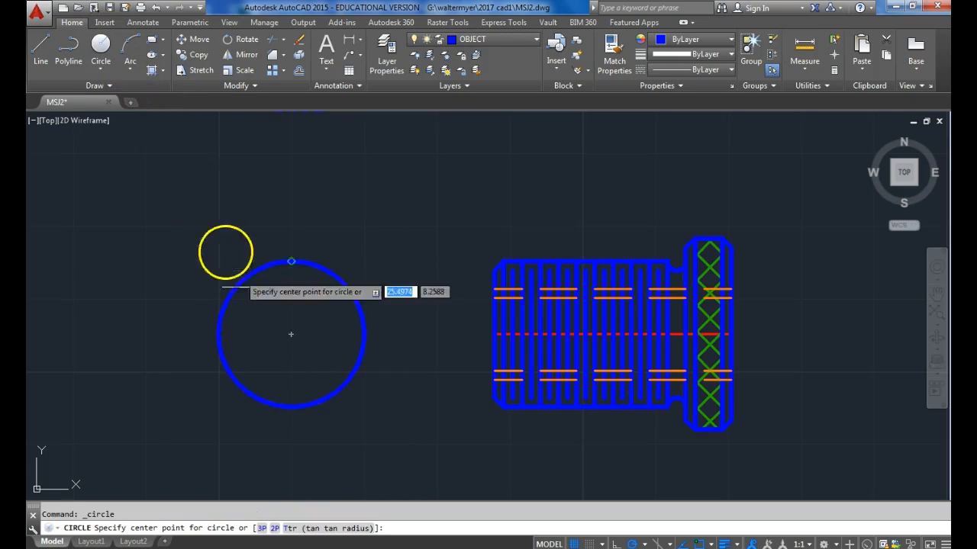
left_click(291, 333)
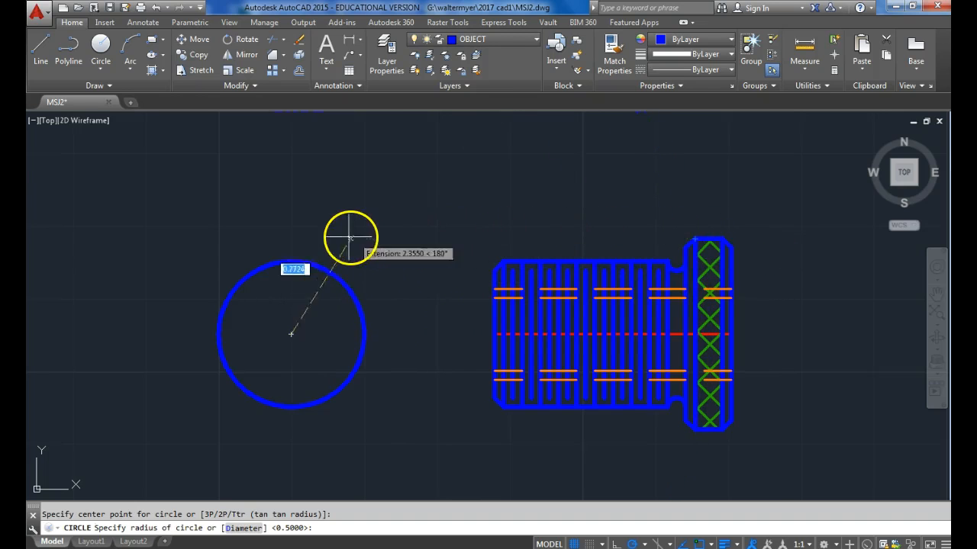
left_click(296, 238)
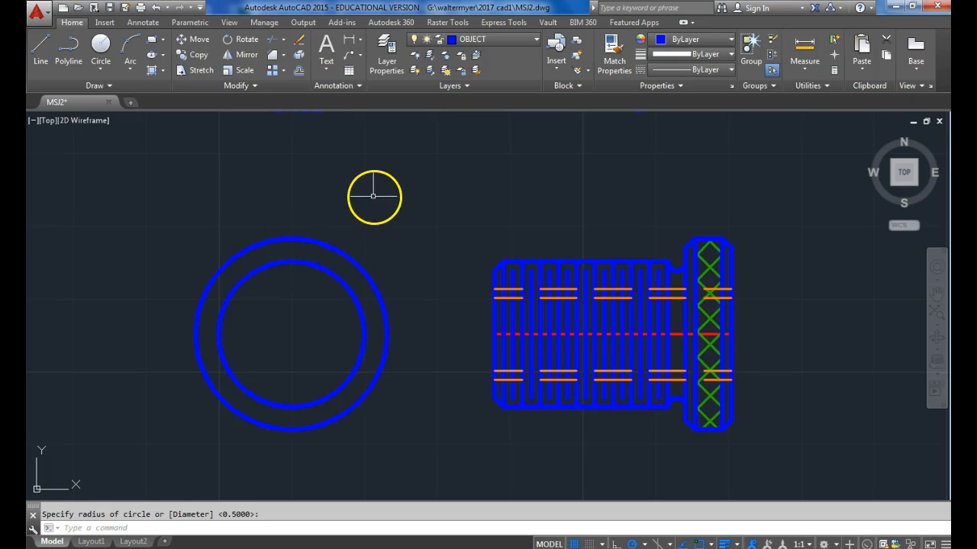
left_click(105, 43)
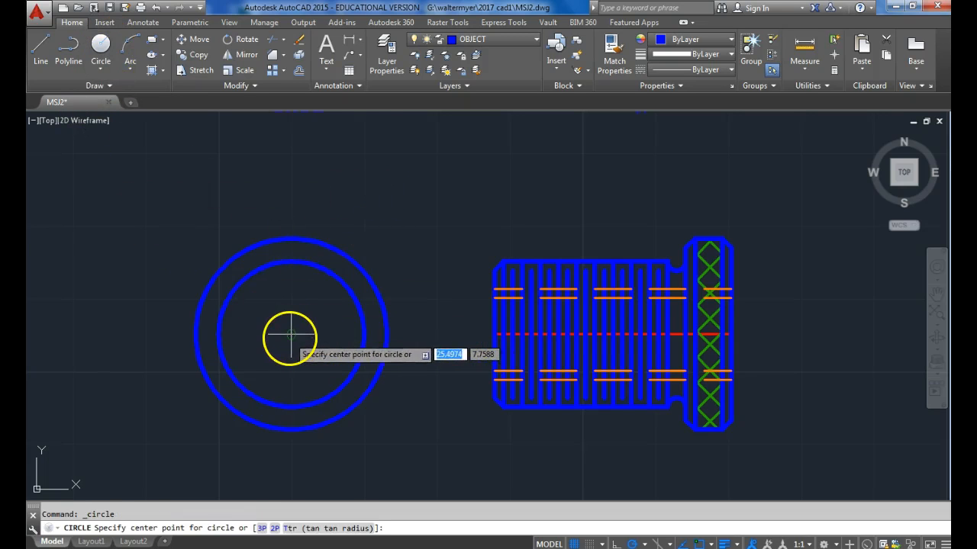
left_click(291, 333)
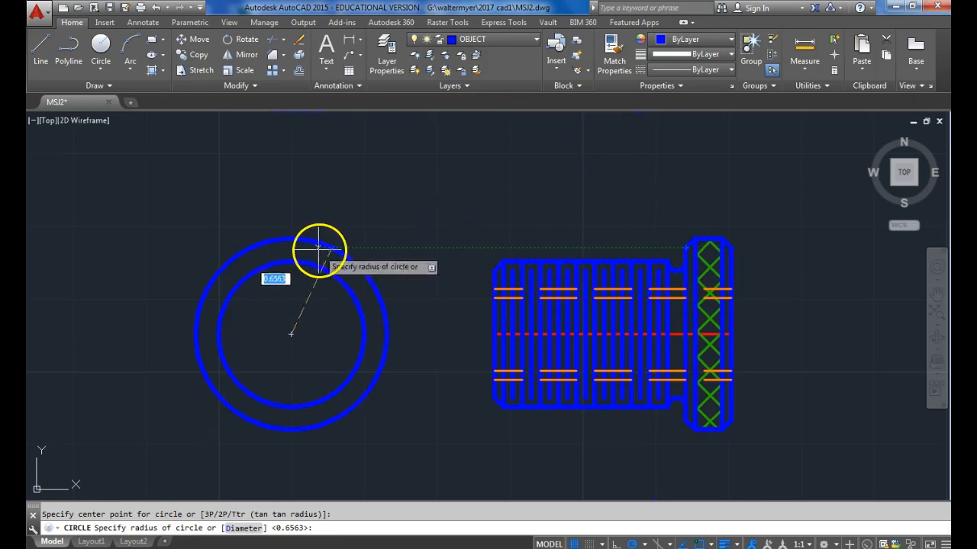
left_click(293, 248)
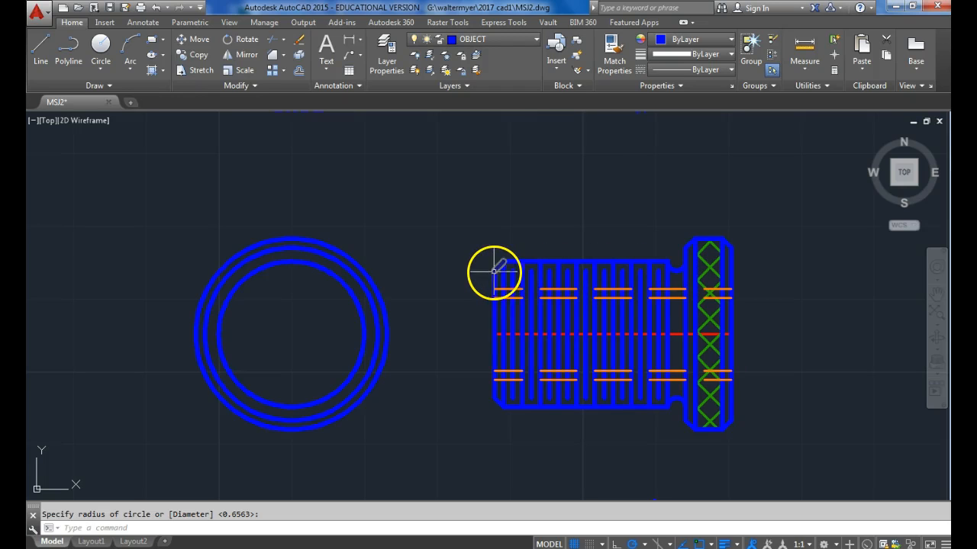
Draw two more concentric circles, radius 0.4375 matching the shank chamfer's lower end and 0.25 matching the inner hidden line.
left_click(101, 45)
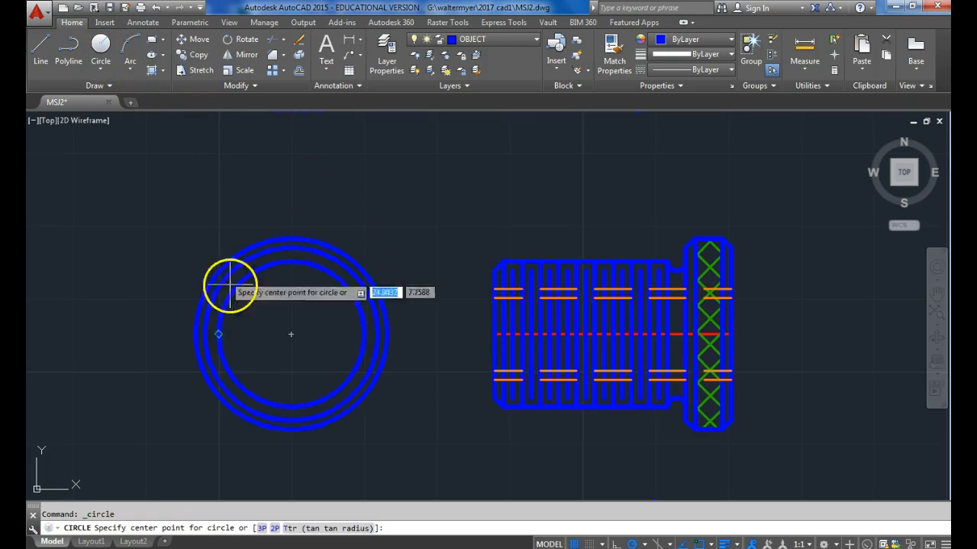
left_click(290, 334)
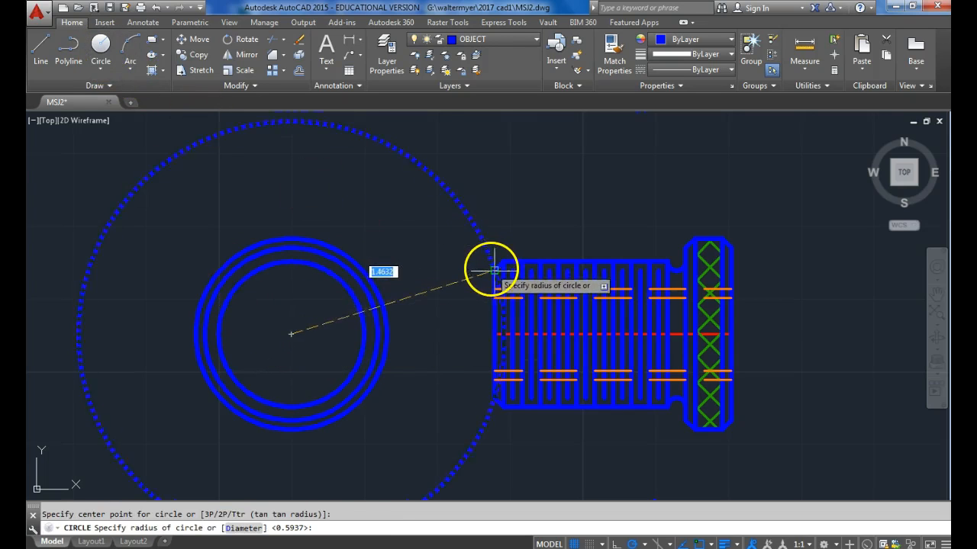
left_click(291, 268)
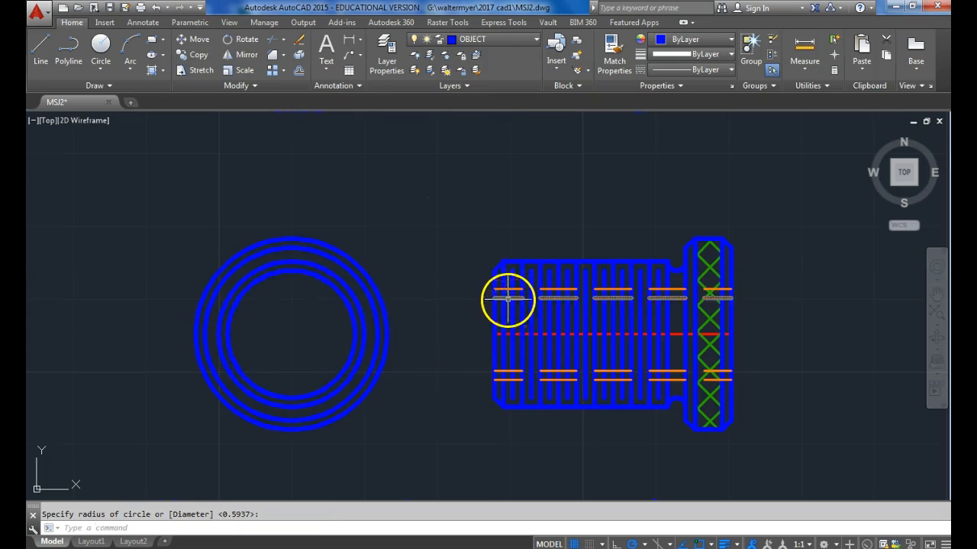
left_click(100, 42)
left_click(291, 333)
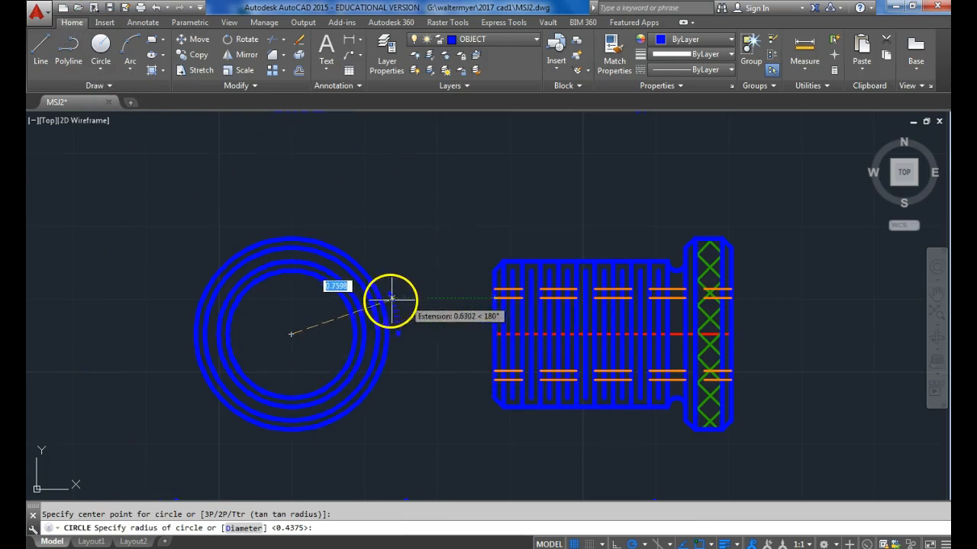
left_click(299, 298)
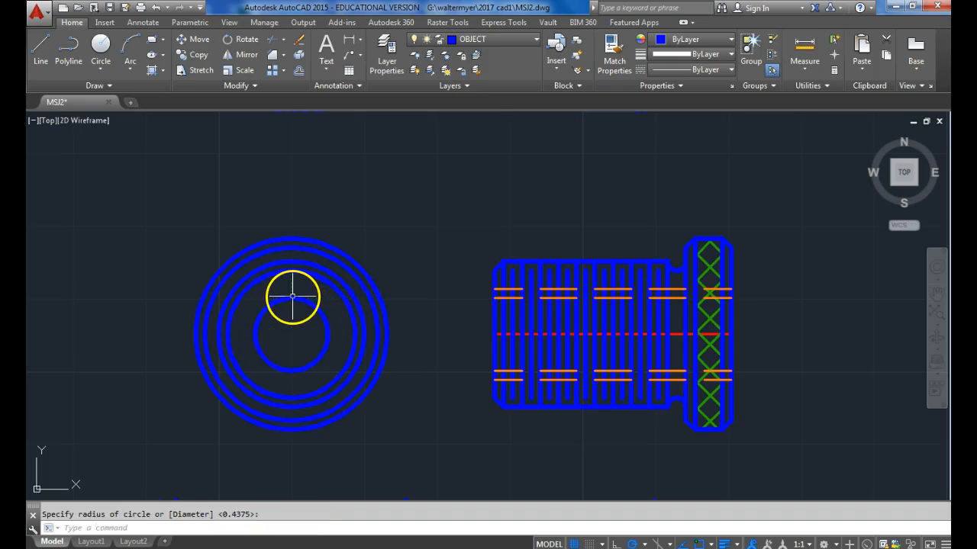
On the HIDDEN layer, draw a concentric circle in the end view whose radius matches the side view's outer hidden line.
left_click(499, 40)
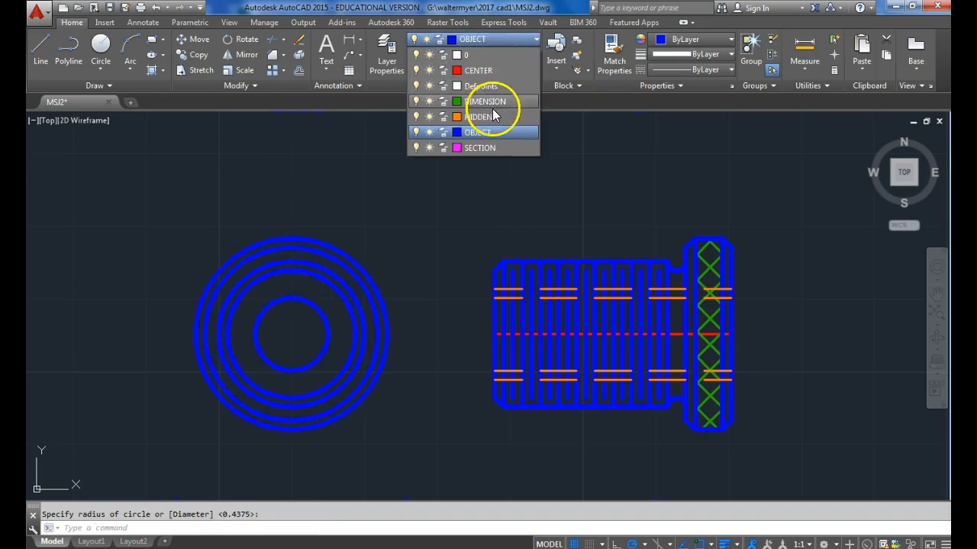
left_click(484, 109)
left_click(105, 62)
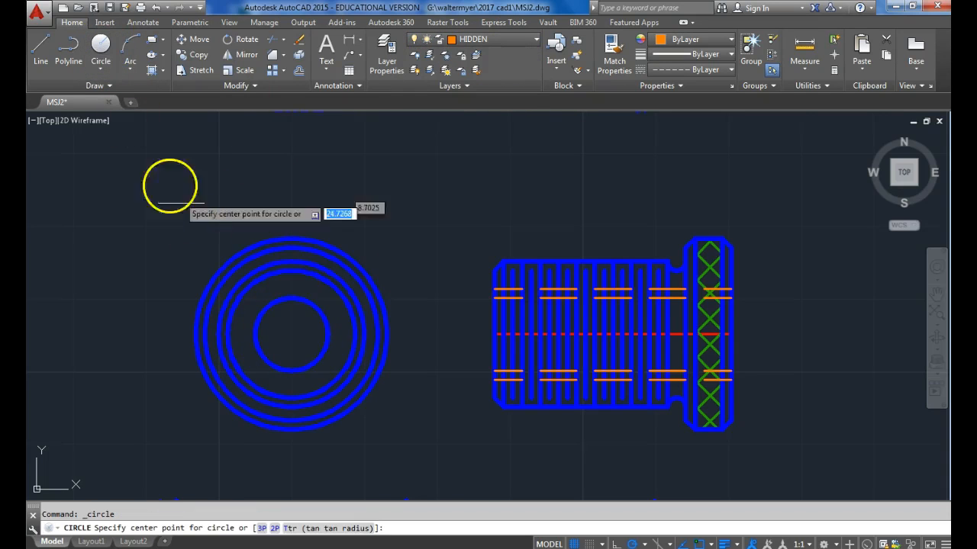
left_click(292, 334)
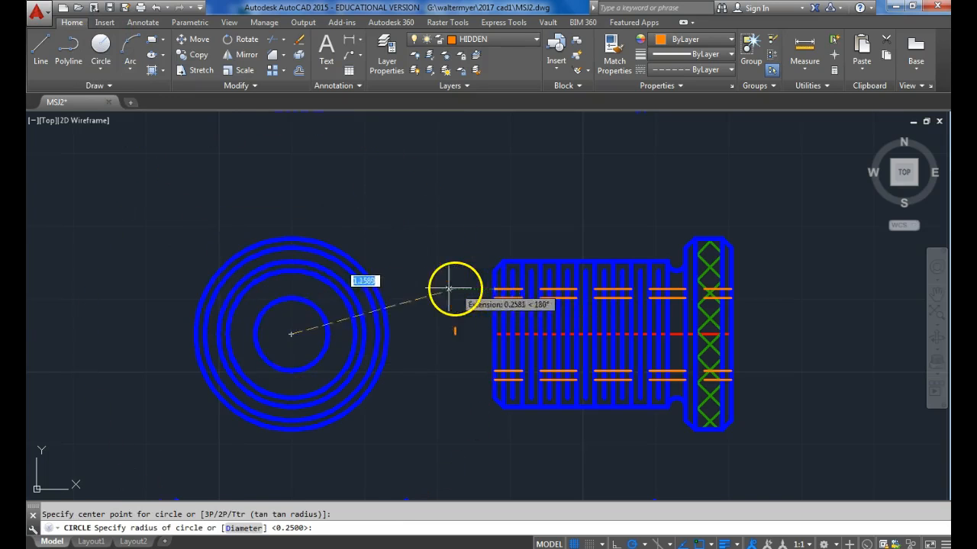
left_click(294, 287)
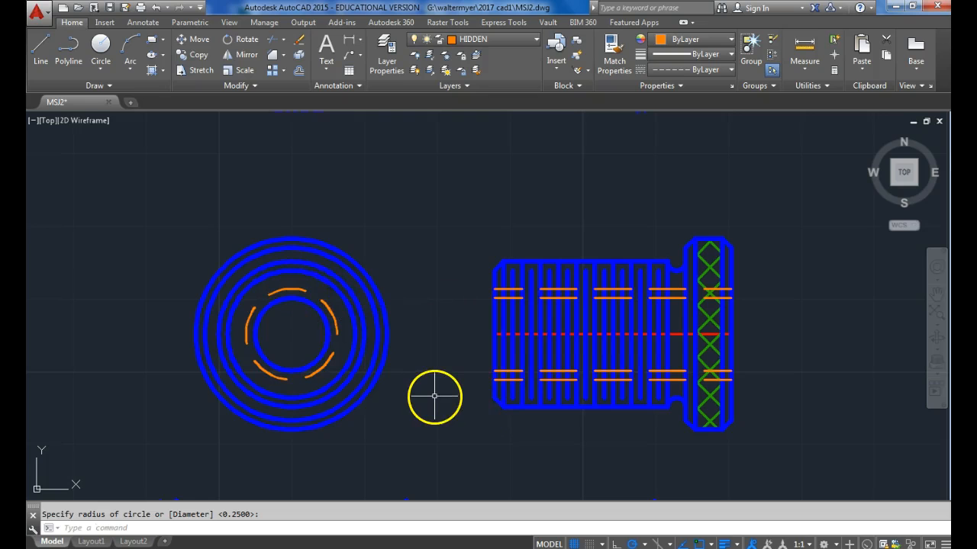
mouse_move(439, 403)
middle_mouse_down()
mouse_move(440, 423)
mouse_move(425, 413)
middle_mouse_up()
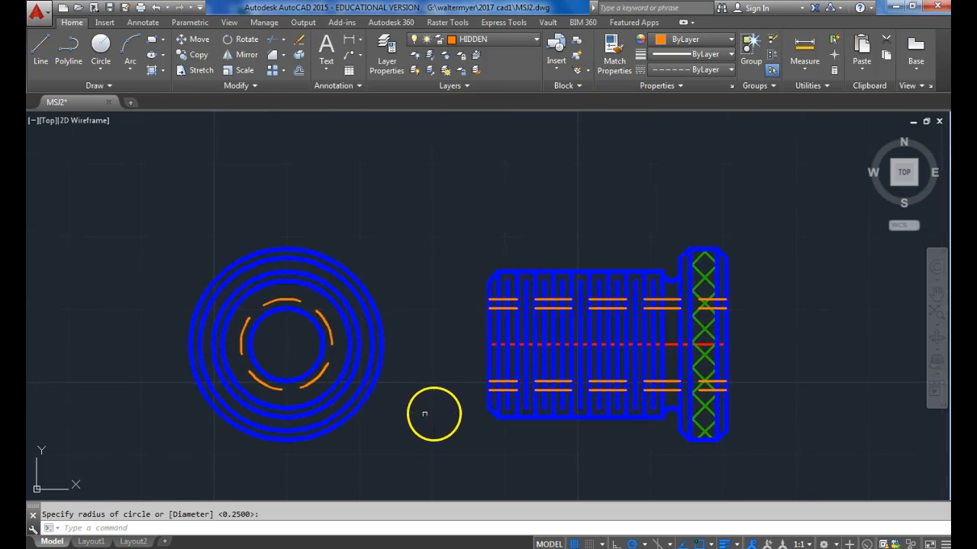
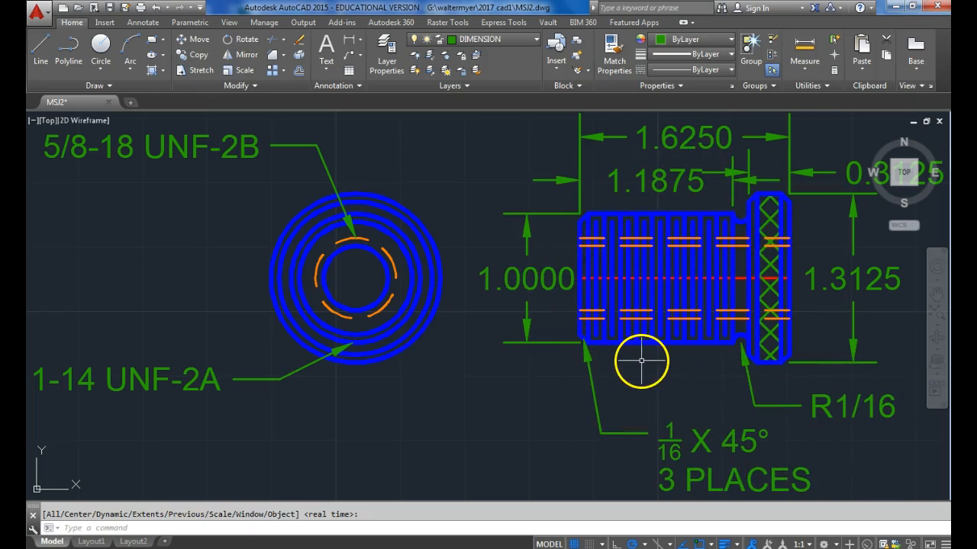
Save the finished MSJ2 drawing, then erase both views with all their dimensions and notes.
left_click(111, 9)
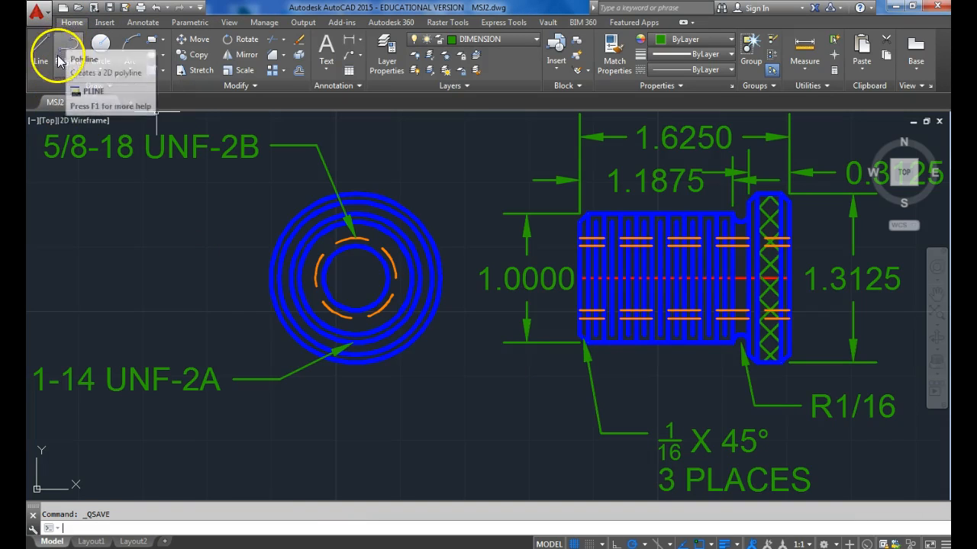
scroll(221, 290, "down", 5)
left_click(143, 189)
left_click(496, 378)
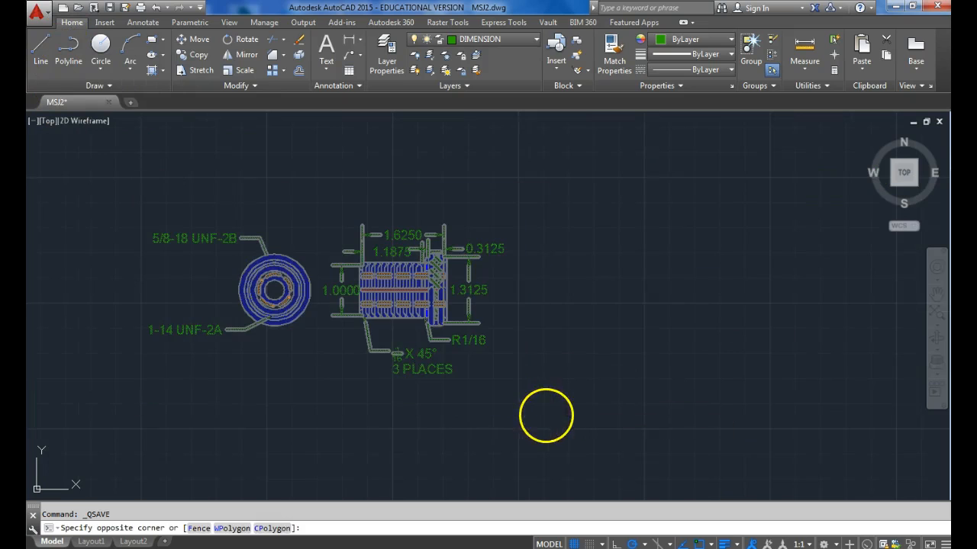
key("Delete")
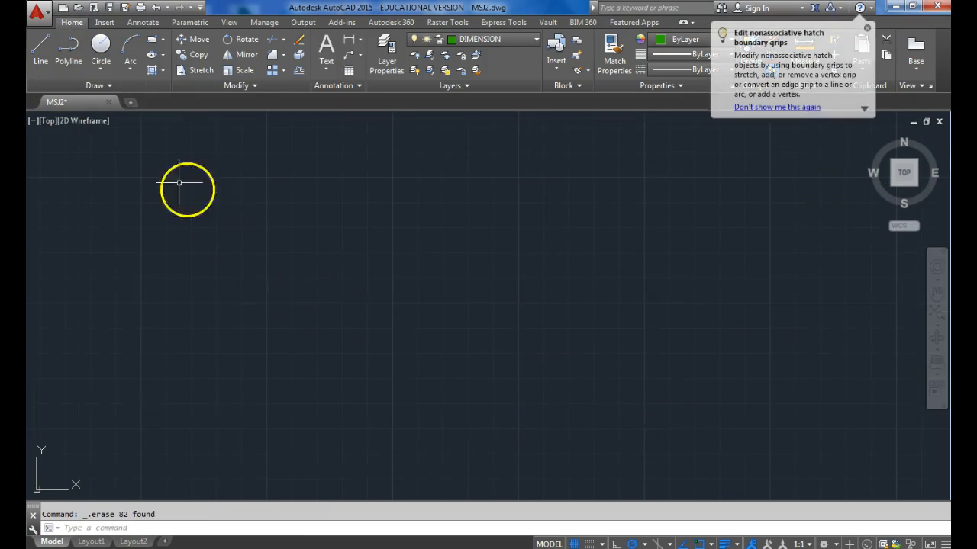
Save the emptied drawing as a new file named MSJ3 in the 2017 cad1 folder.
left_click(35, 15)
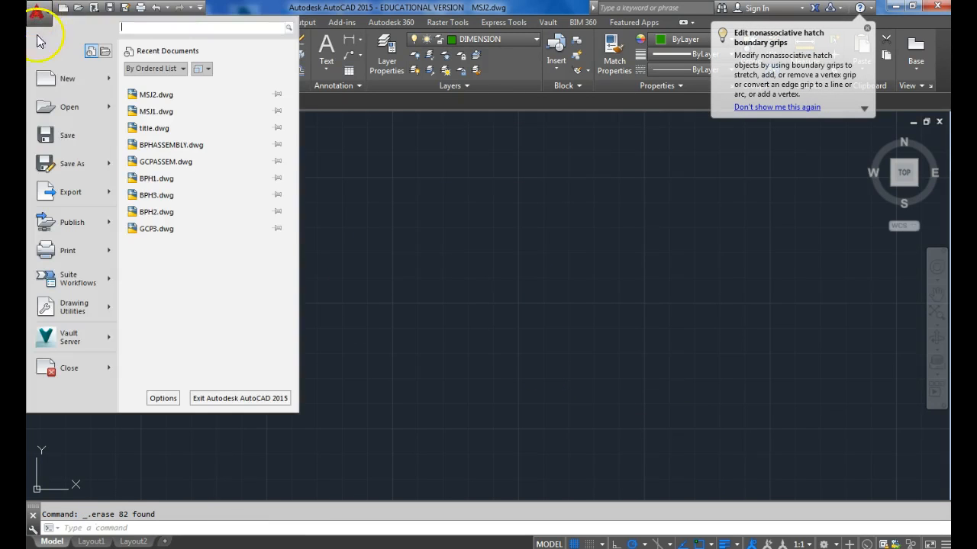
left_click(66, 162)
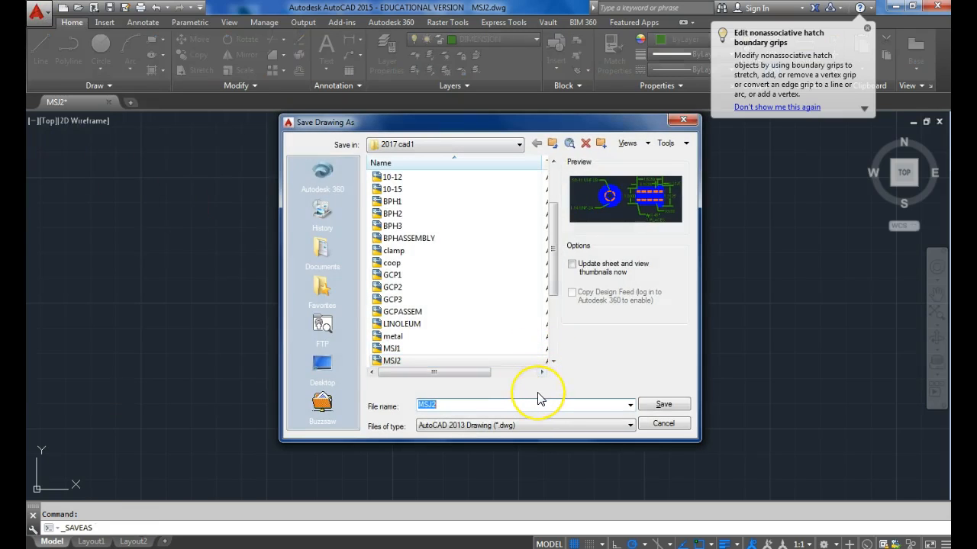
type("3")
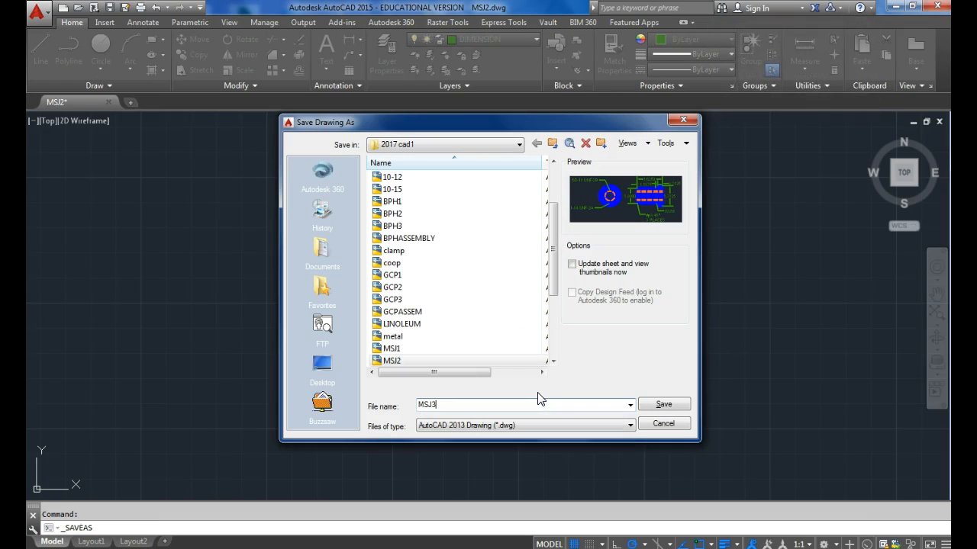
left_click(665, 404)
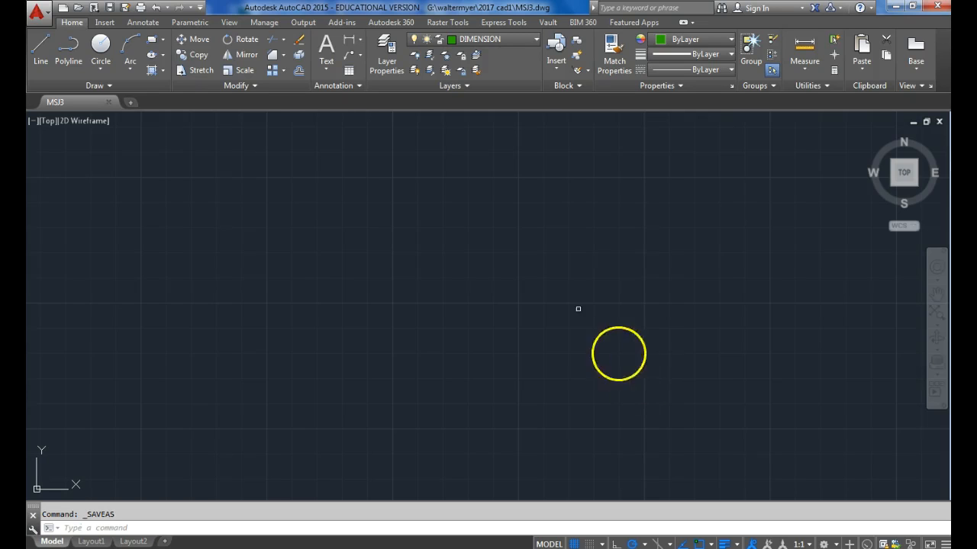
On the CENTER layer, draw a horizontal centre line 2 units long, extended by a short collinear segment.
left_click(511, 39)
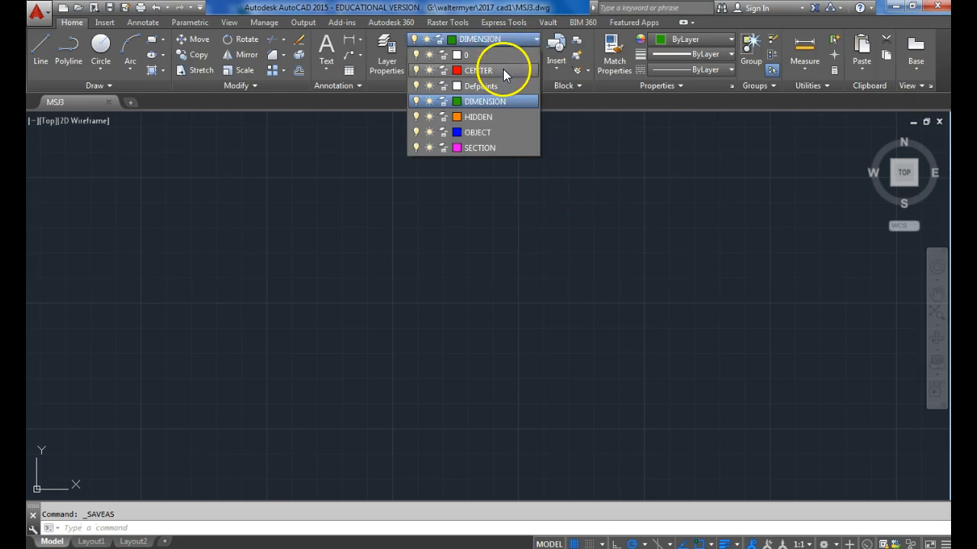
left_click(477, 70)
left_click(43, 64)
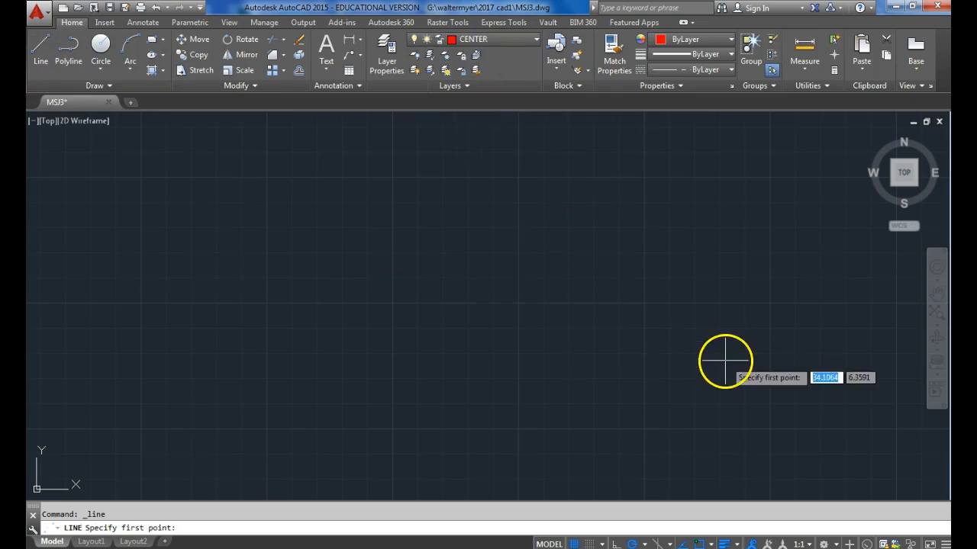
left_click(395, 304)
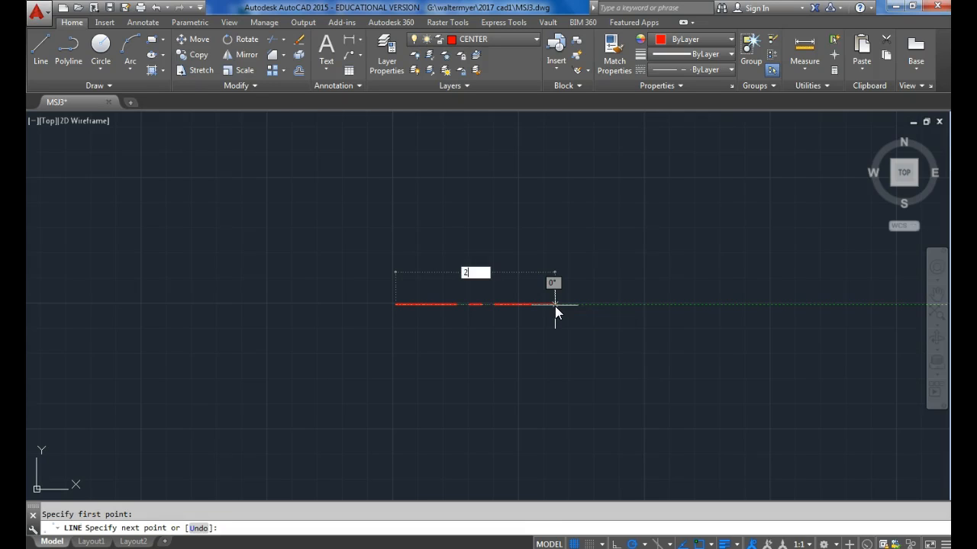
key("Return")
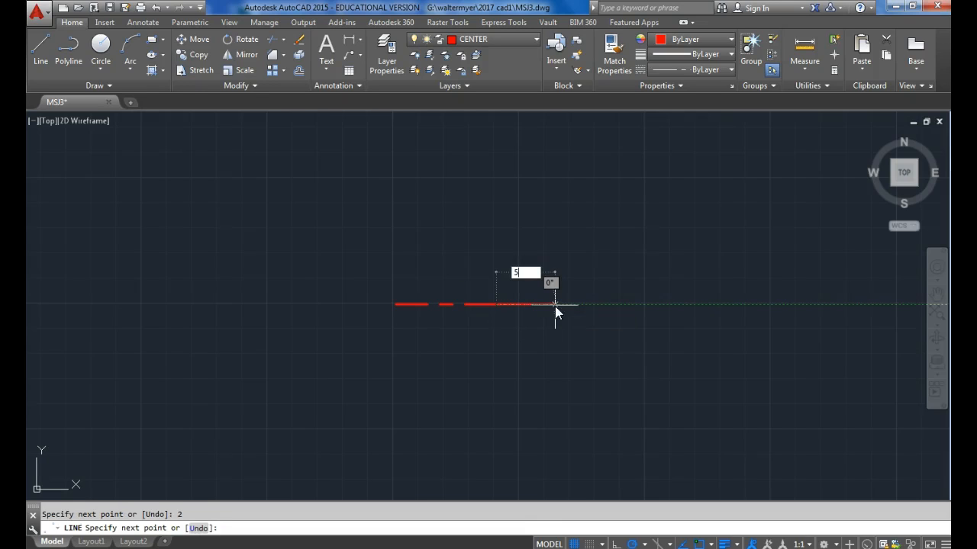
key("Return")
key("Return")
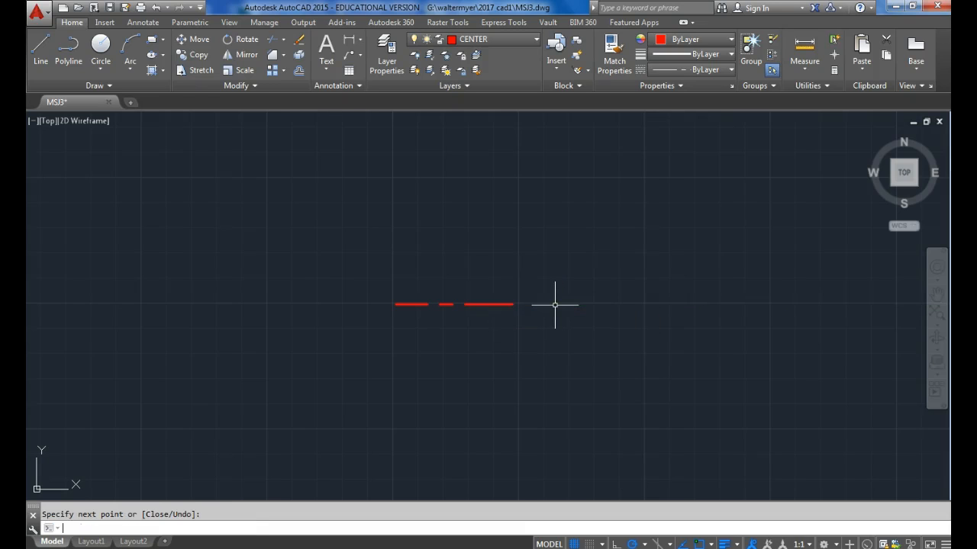
On the OBJECT layer, outline the shank's upper half from the centre line's left end: 5/16 up, 1.25 right, and back down to the centre line.
scroll(424, 311, "up", 2)
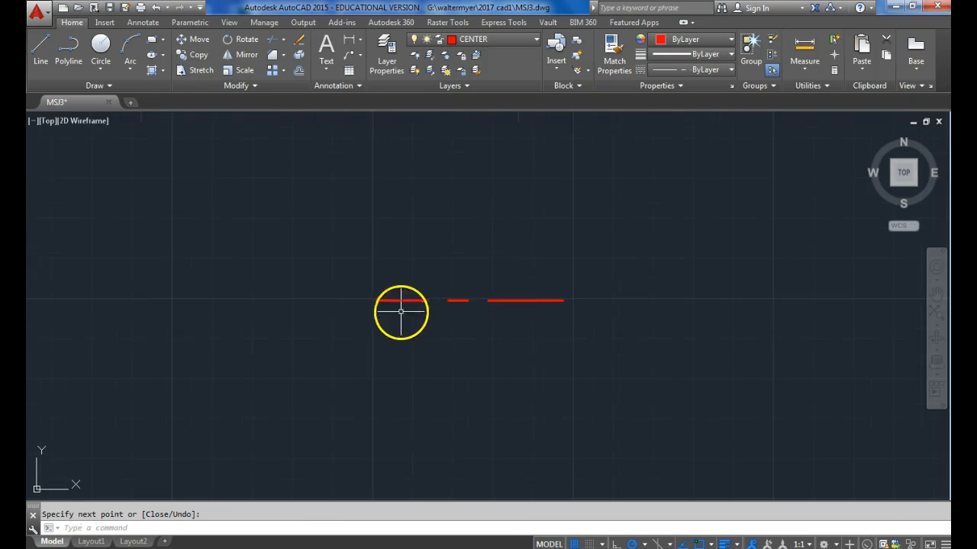
left_click(511, 42)
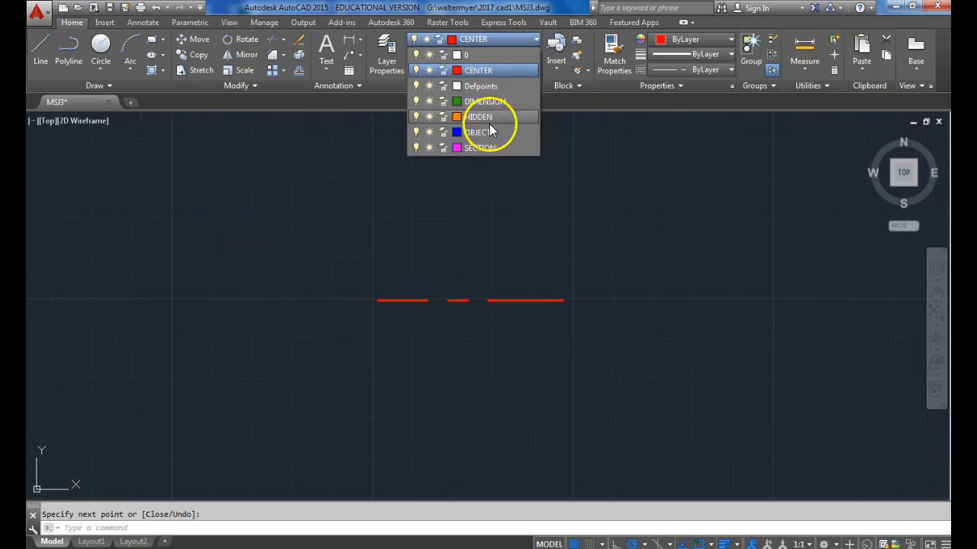
left_click(488, 126)
left_click(42, 63)
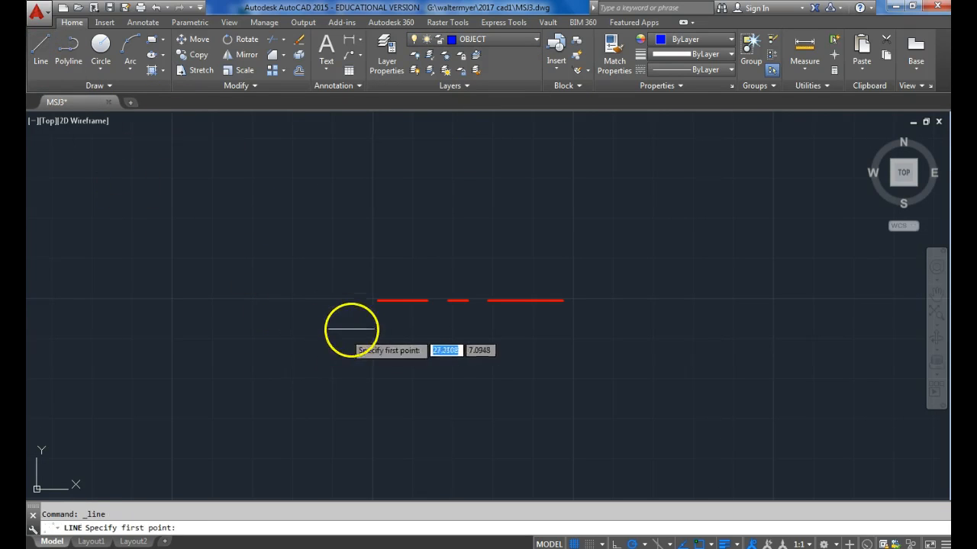
left_click(377, 300)
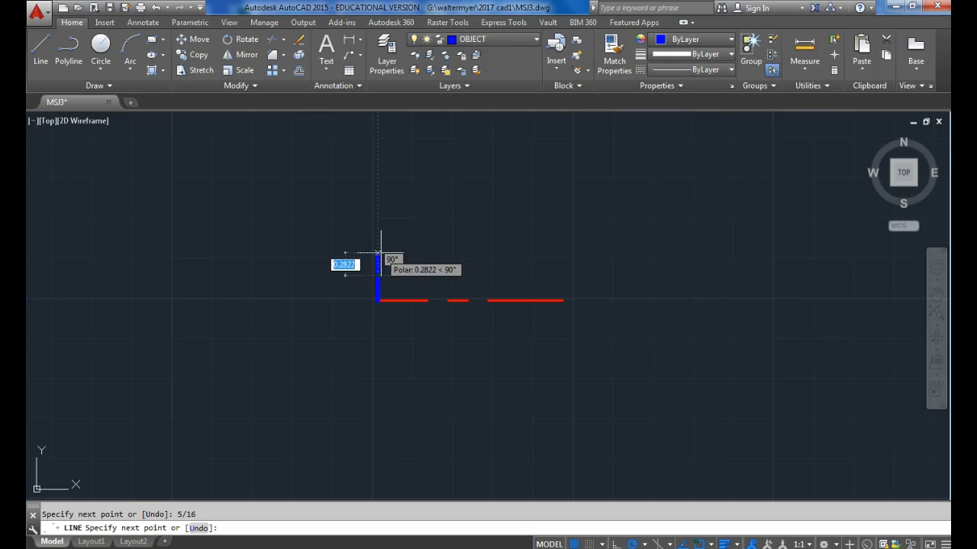
left_click(378, 276)
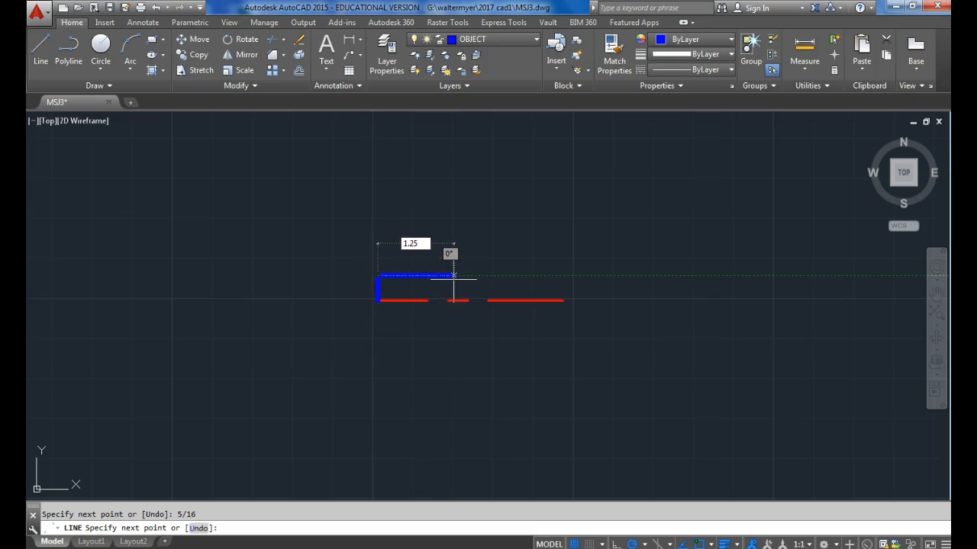
key("Return")
scroll(458, 283, "up", 5)
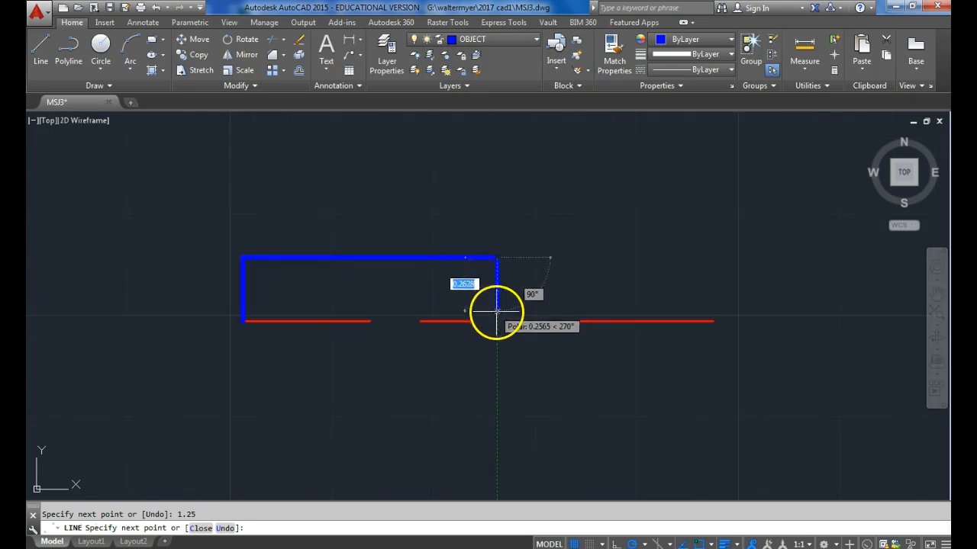
left_click(497, 321)
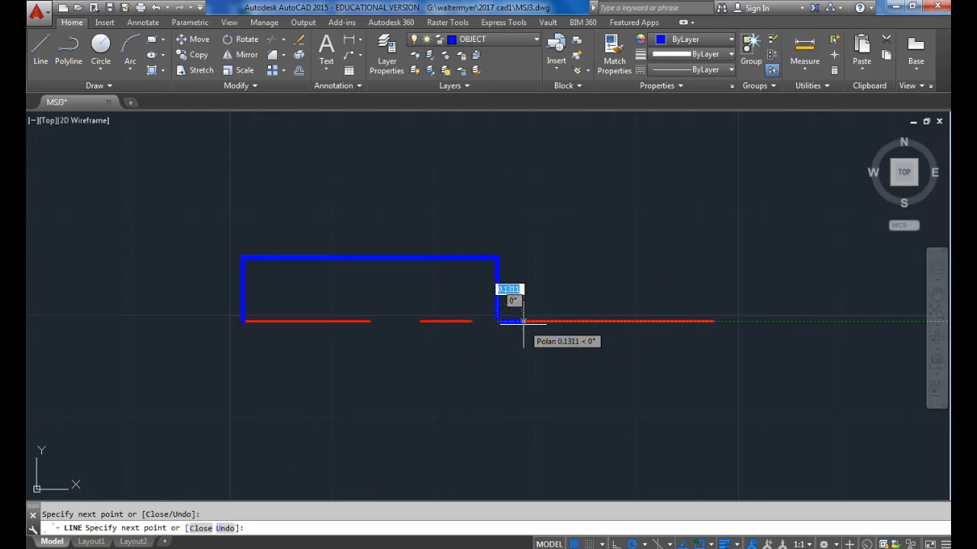
key("Return")
Draw a two-point circle of diameter 1/8 extending horizontally right from the shank's upper right corner.
scroll(541, 384, "down", 2)
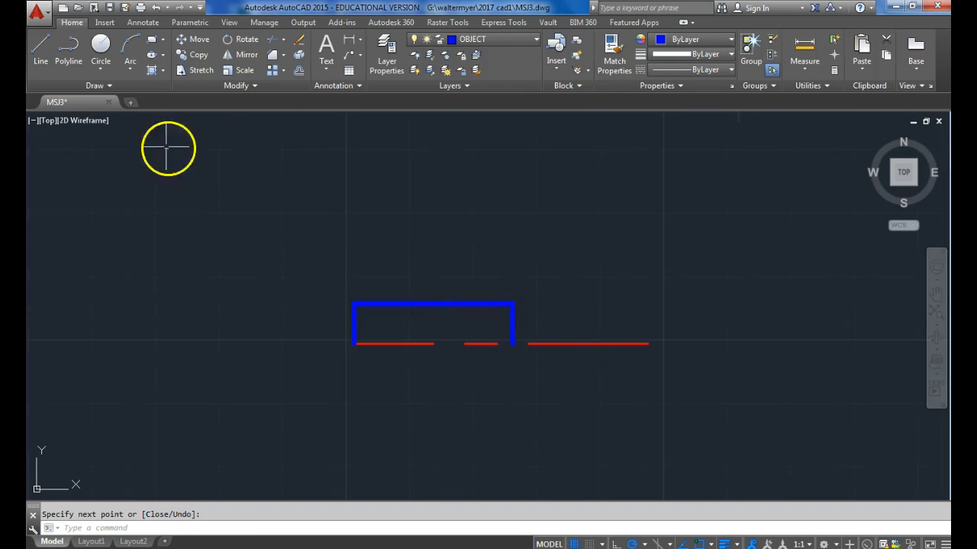
left_click(106, 72)
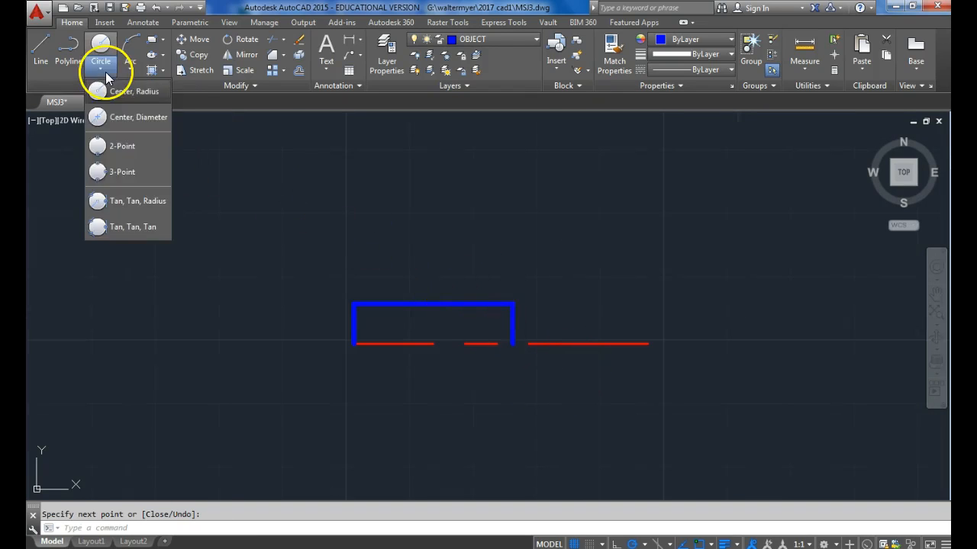
left_click(115, 146)
left_click(513, 304)
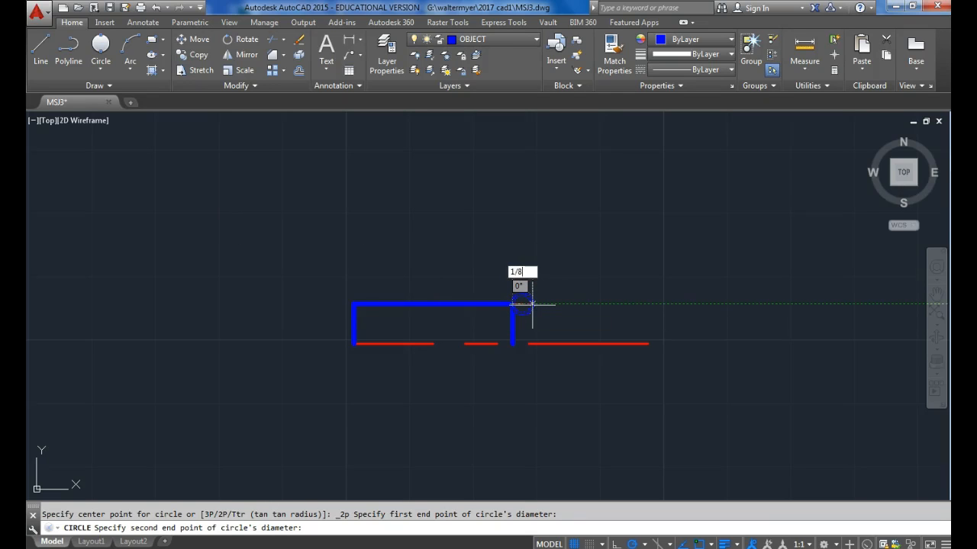
key("Return")
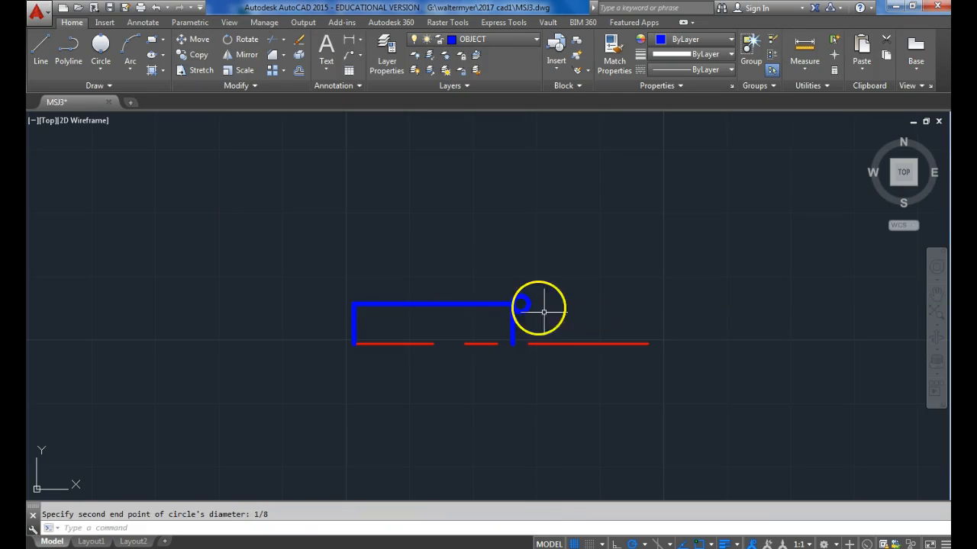
Outline the head's upper half from the centre line below the circle's right quadrant: 9/16 up, 3/8 right, and down to the centre line.
left_click(42, 51)
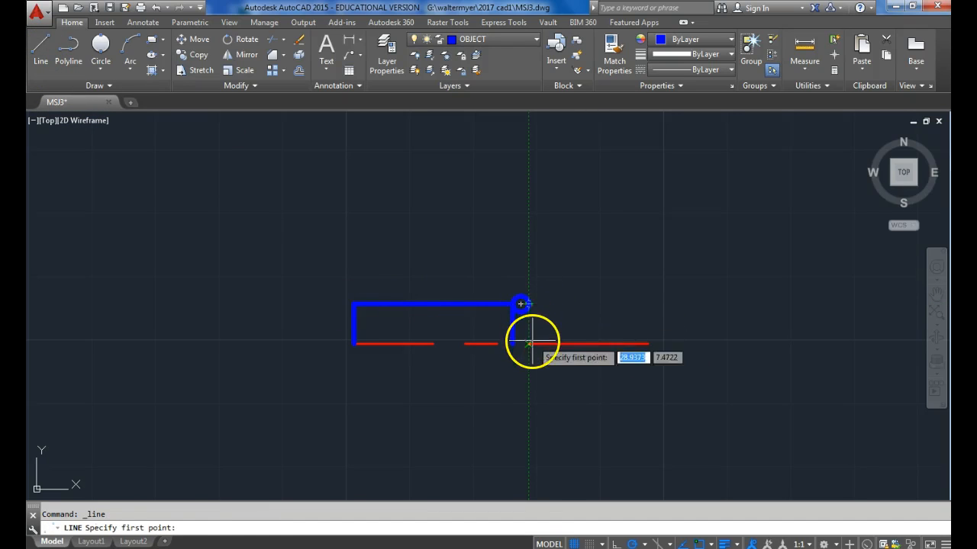
left_click(529, 343)
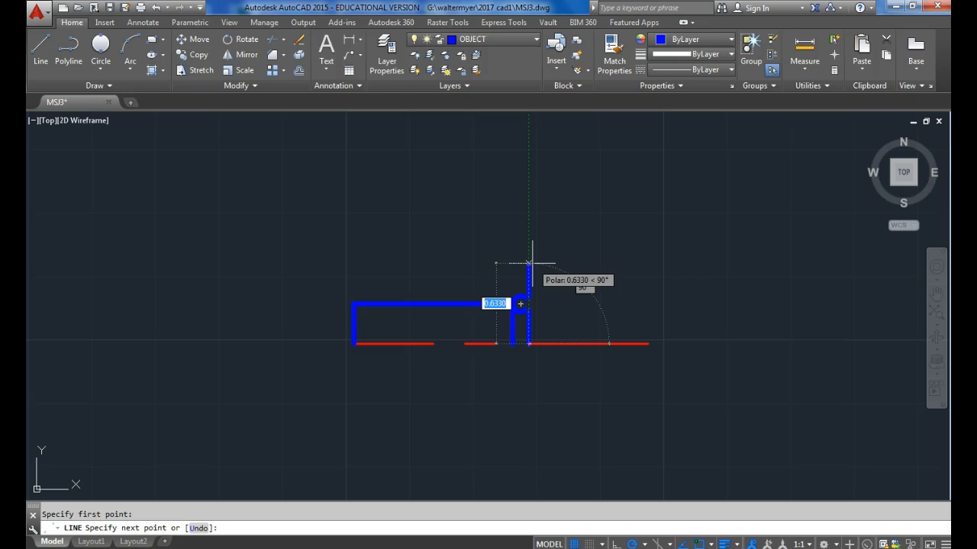
type("9/16")
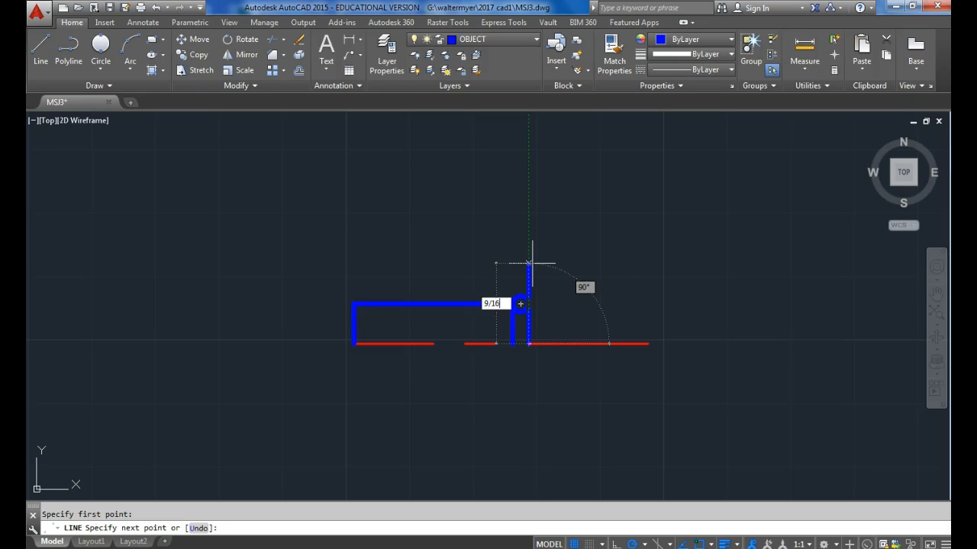
key("Return")
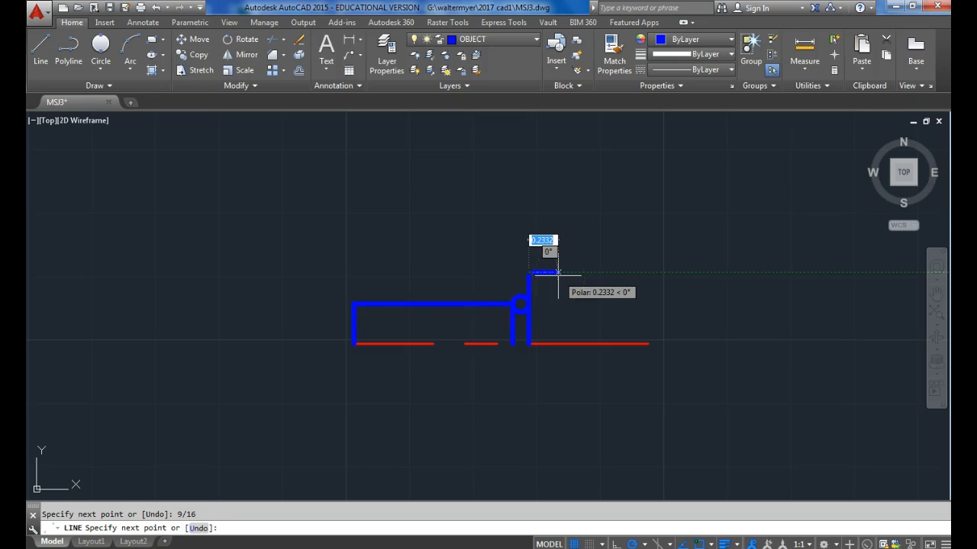
type("3/8")
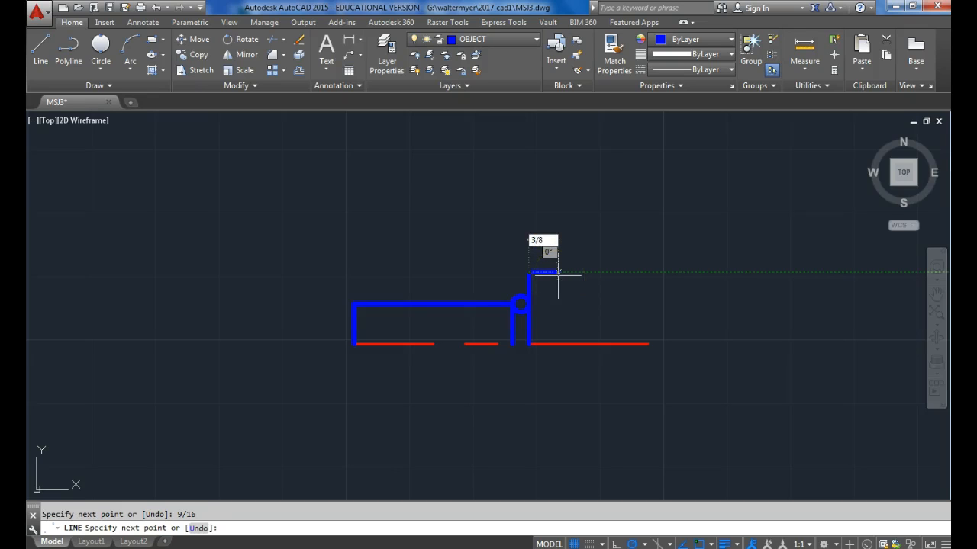
key("Return")
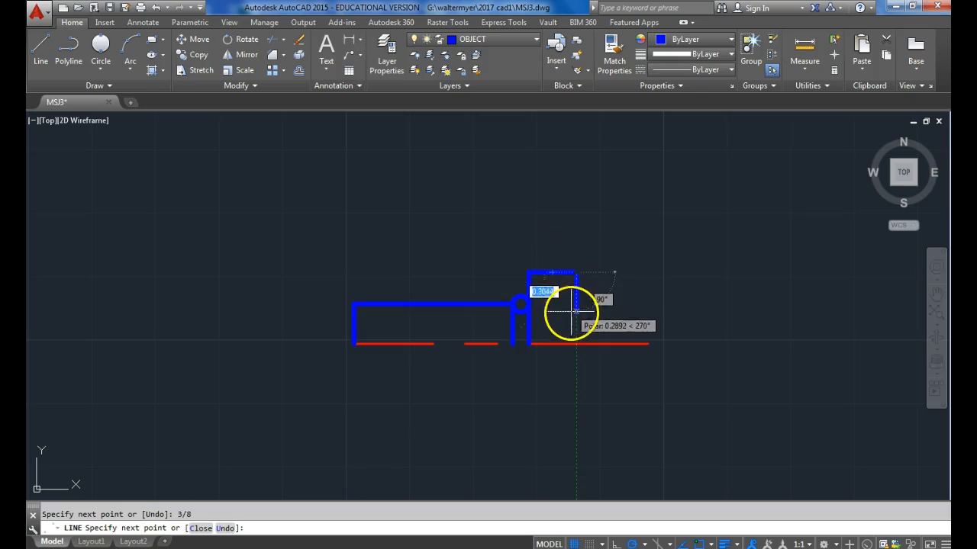
left_click(576, 344)
key("Escape")
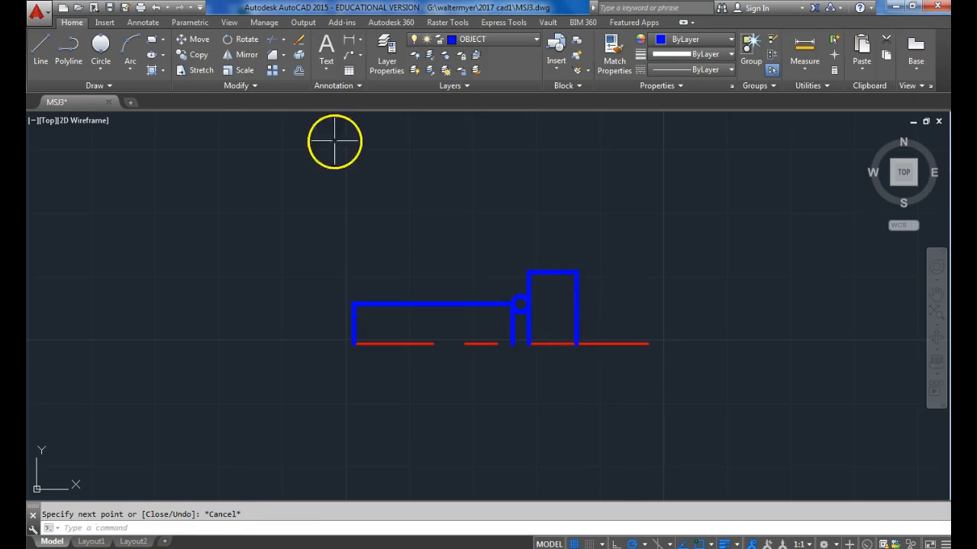
Trim away the upper part of the small circle, leaving the lower arc as the neck between shank and head.
left_click(272, 41)
key("Return")
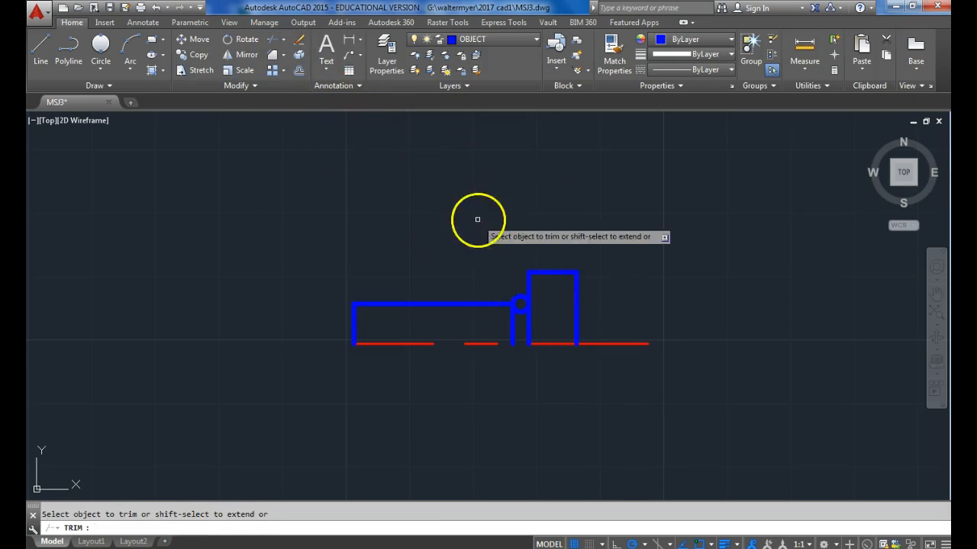
scroll(510, 289, "up", 2)
left_click(521, 298)
scroll(504, 211, "down", 2)
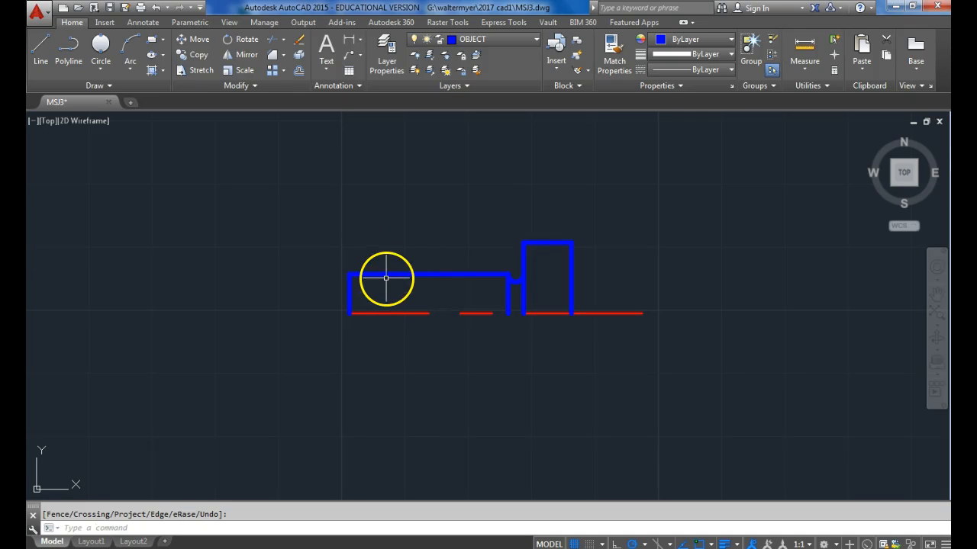
Chamfer the shank's upper left corner and both upper corners of the head with distances of 0.0625.
left_click(275, 54)
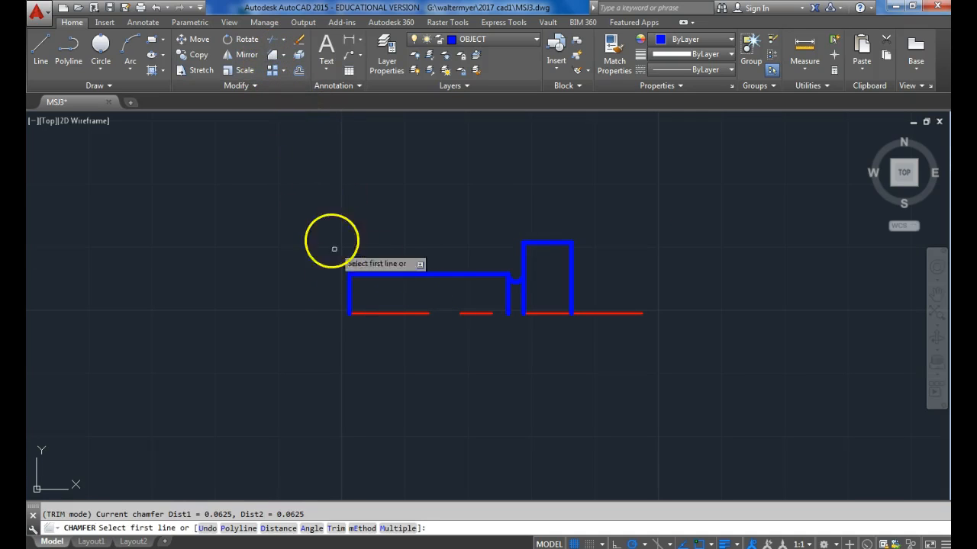
left_click(350, 294)
left_click(381, 274)
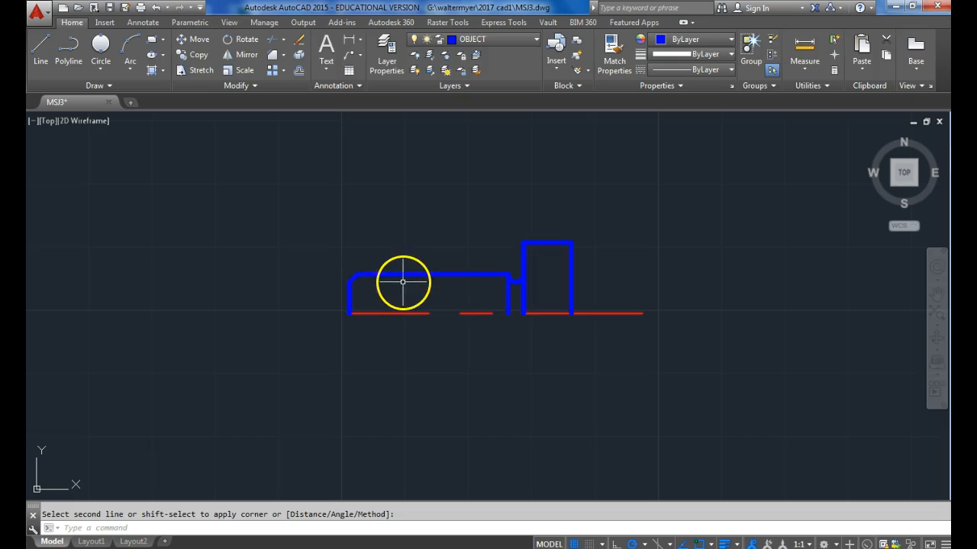
key("Return")
left_click(524, 253)
left_click(540, 243)
key("Return")
left_click(556, 243)
left_click(571, 262)
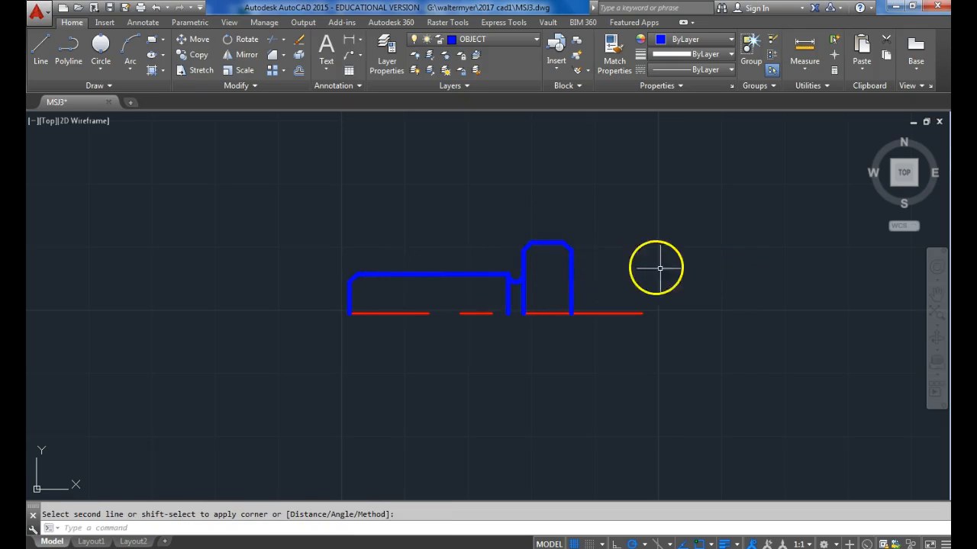
Draw a vertical line from the shank's upper chamfer corner straight down to the centre line.
key("Escape")
left_click(42, 50)
left_click(359, 274)
left_click(359, 313)
key("Return")
Draw vertical lines from both upper chamfer corners of the head straight down to the centre line.
key("Return")
left_click(532, 244)
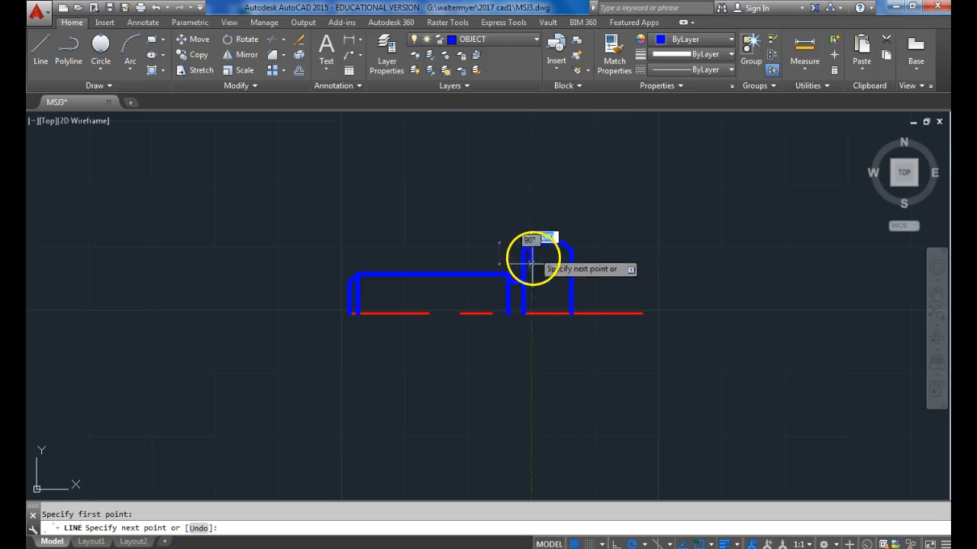
left_click(528, 311)
key("Return")
key("Return")
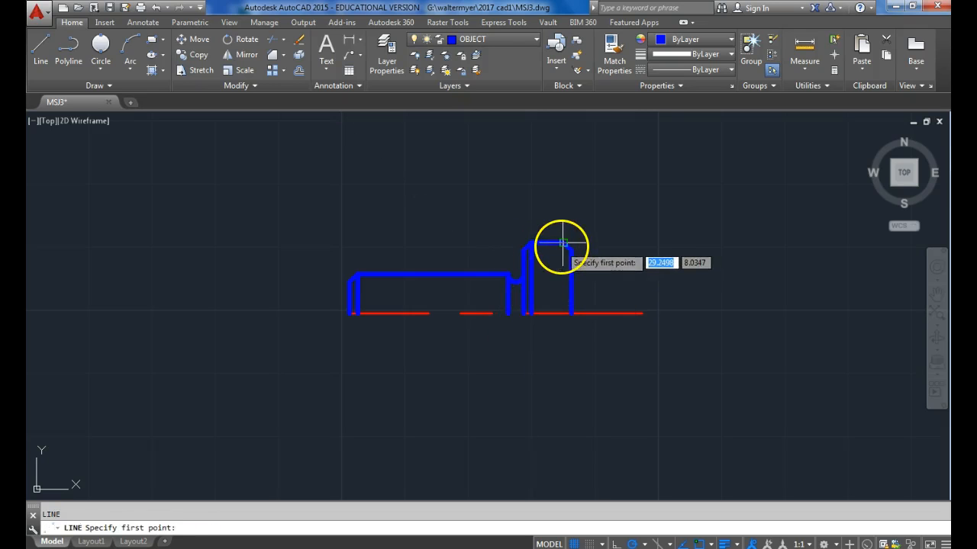
left_click(562, 243)
left_click(559, 310)
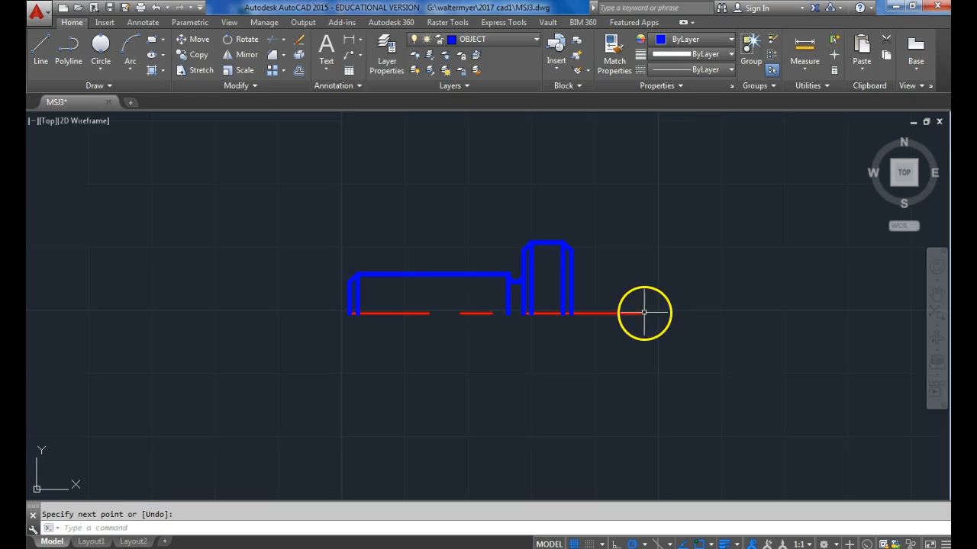
Draw a circle of diameter 9/16 in the empty space below and to the right of the head.
left_click(109, 69)
left_click(98, 91)
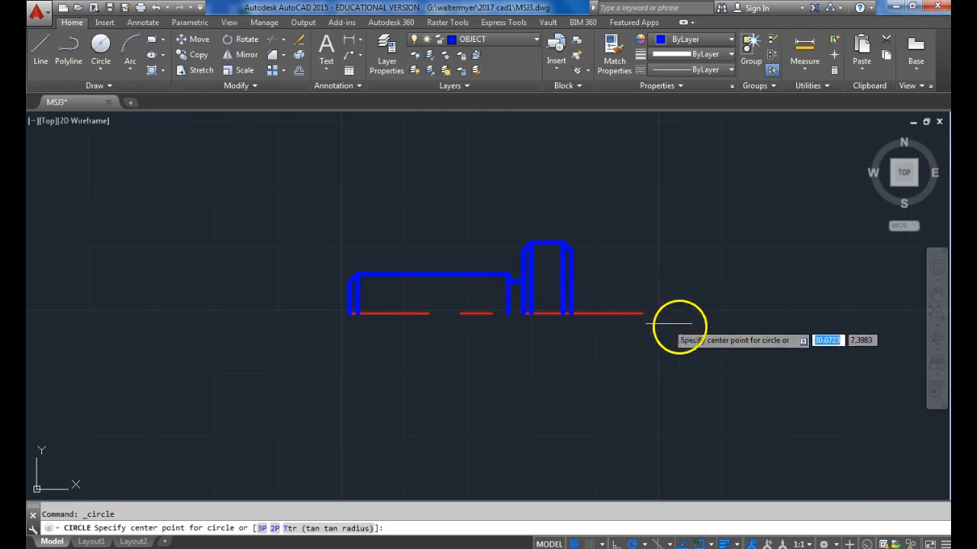
left_click(718, 374)
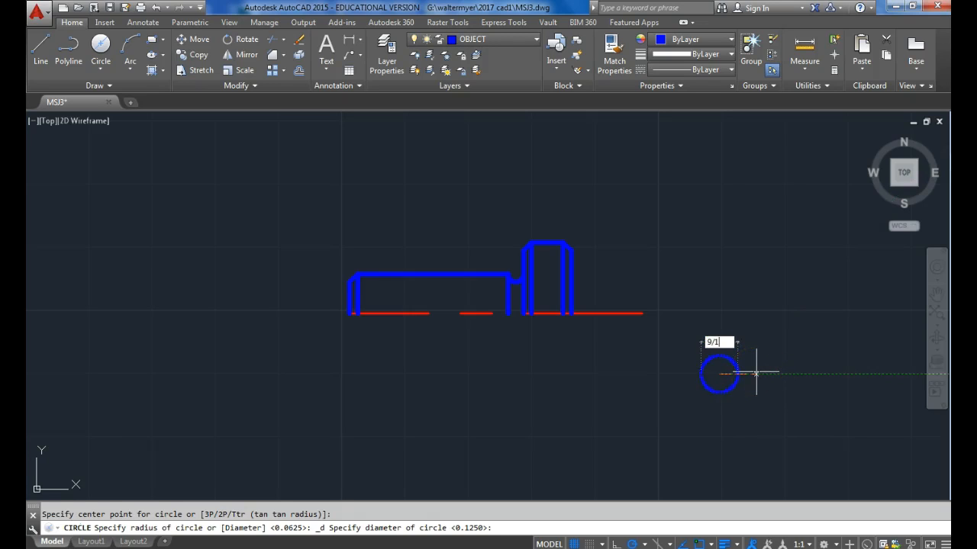
key("Return")
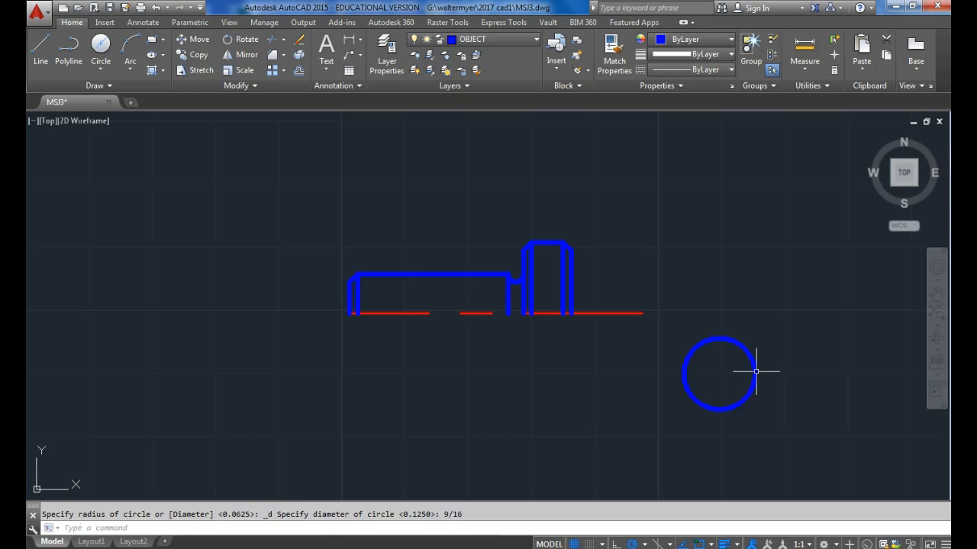
Move the 9/16 circle by its right quadrant onto the right end of the centre line.
left_click(195, 42)
left_click(778, 428)
left_click(678, 325)
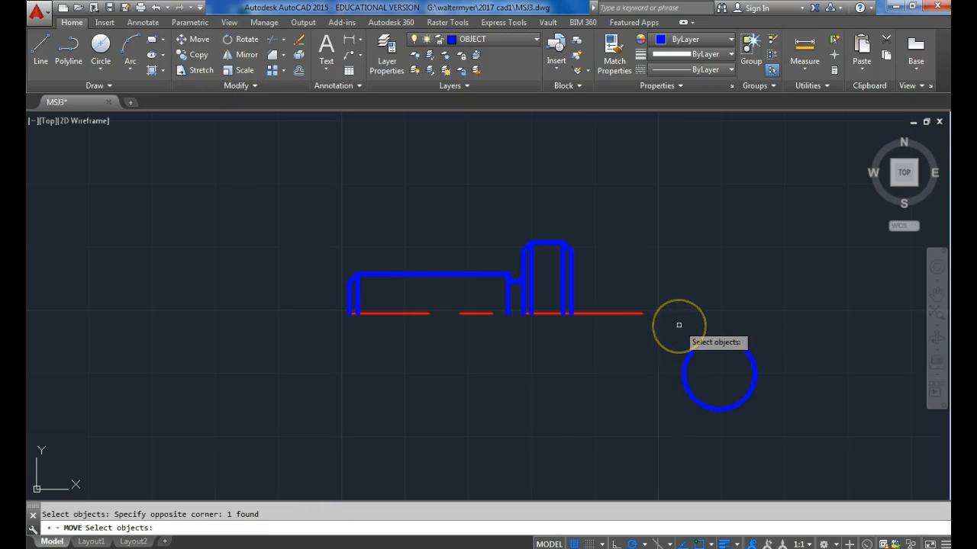
key("Return")
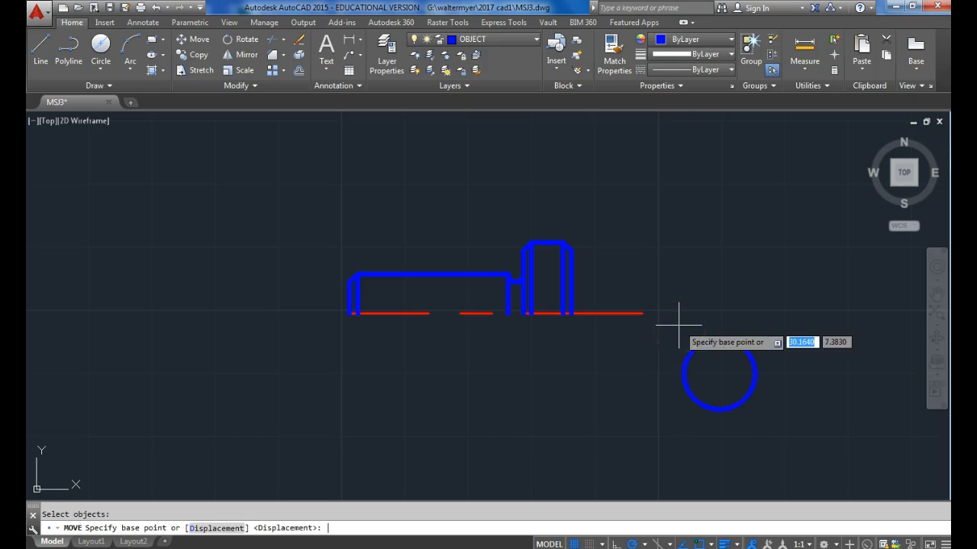
left_click(754, 374)
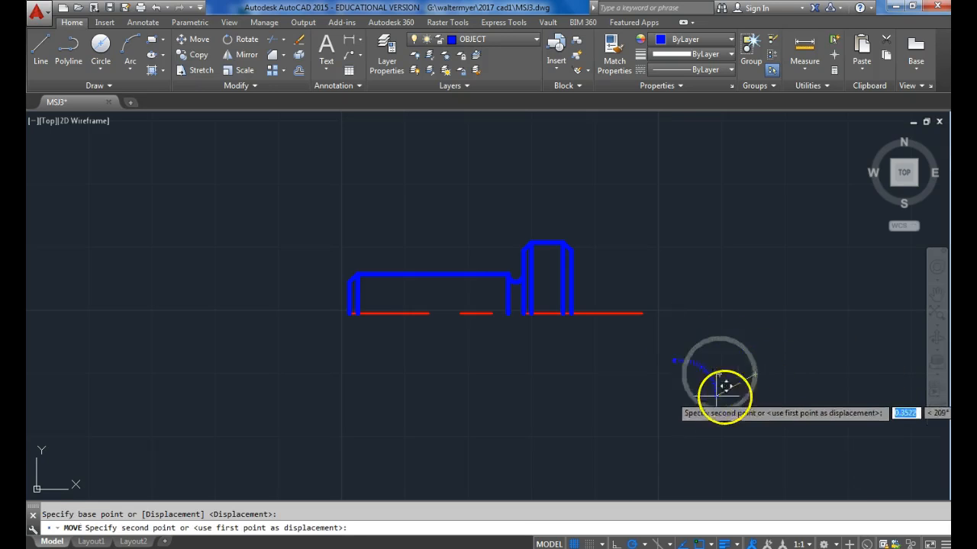
left_click(642, 313)
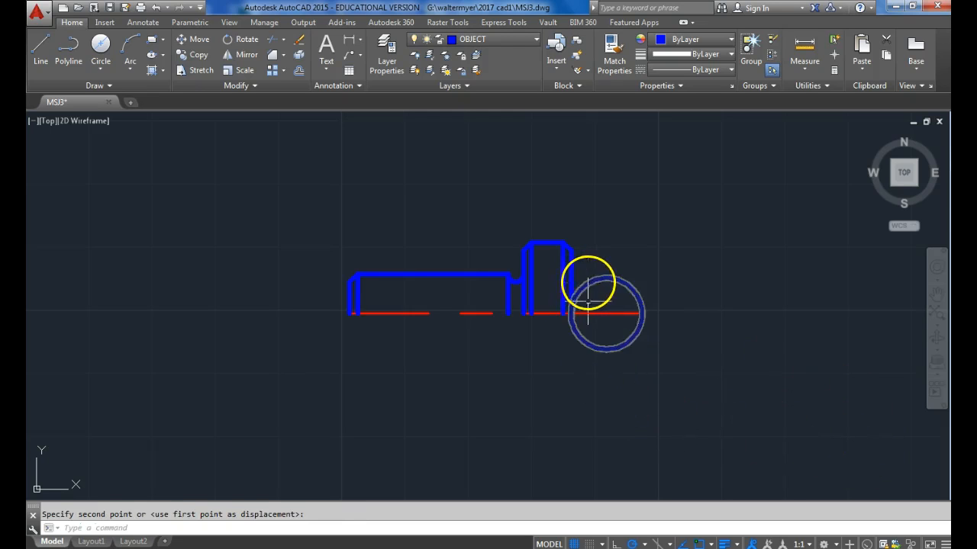
Draw a vertical line from the centre line, 13/32 left of its right end, up to the large circle.
left_click(49, 55)
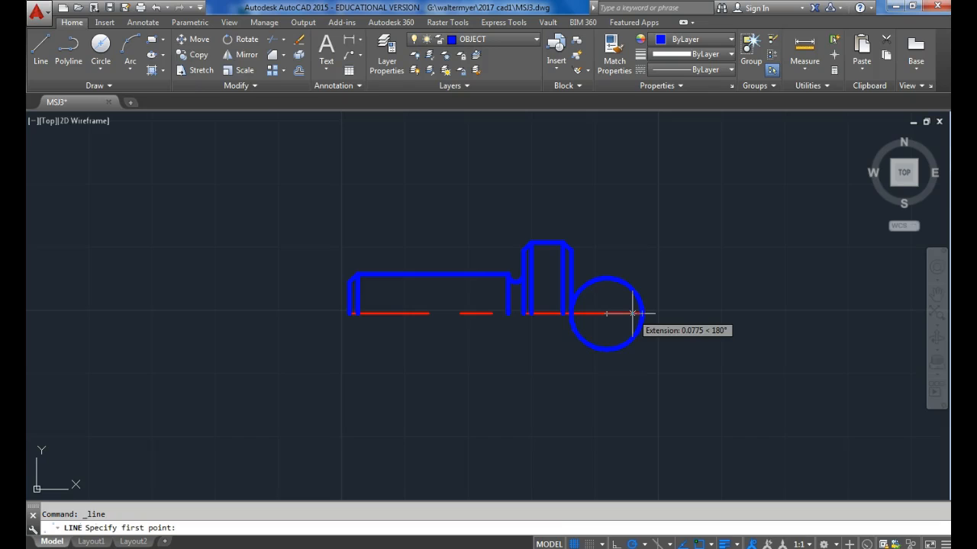
type("13/32")
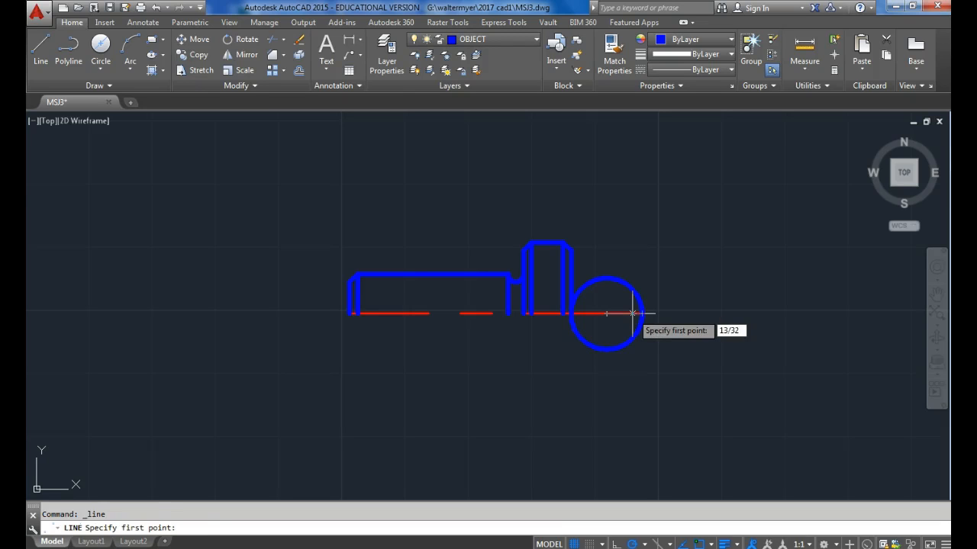
key("Return")
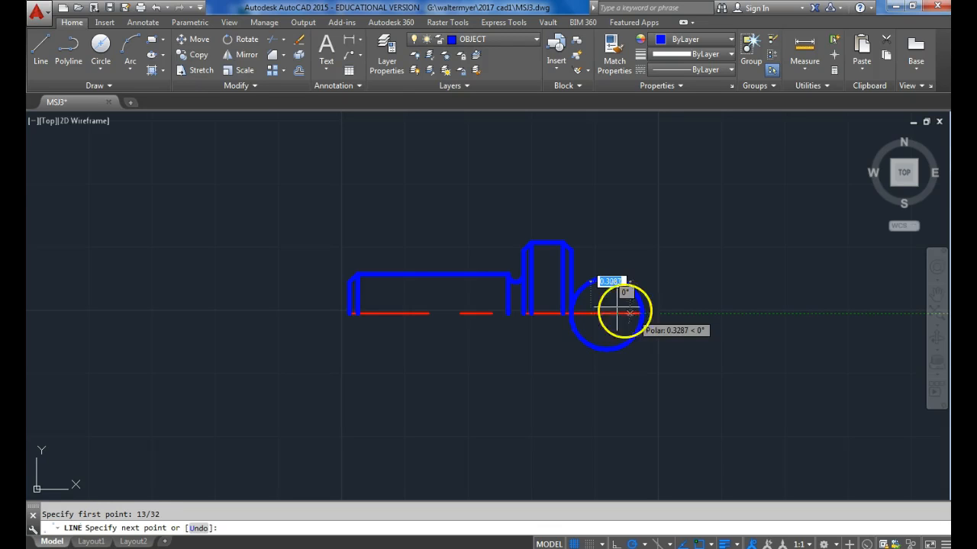
scroll(597, 298, "up", 4)
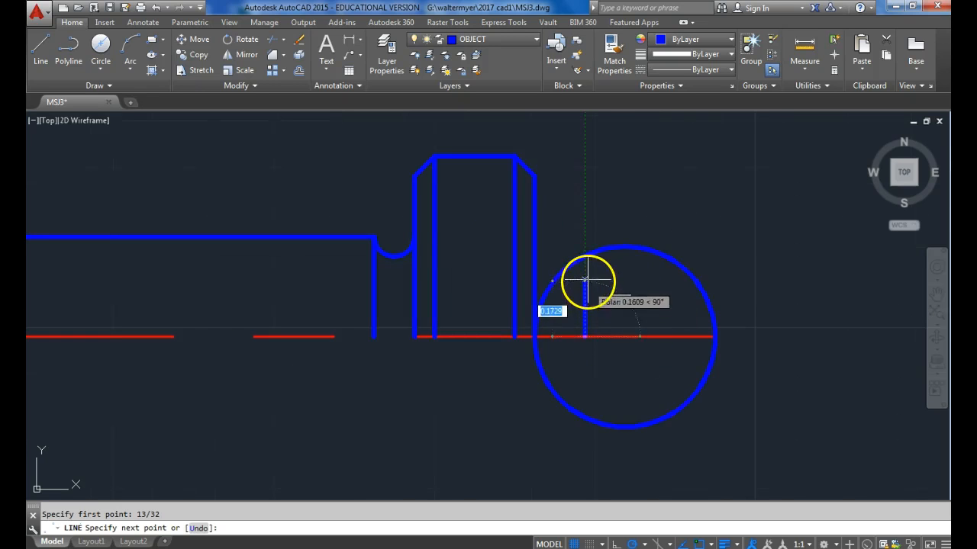
key("Escape")
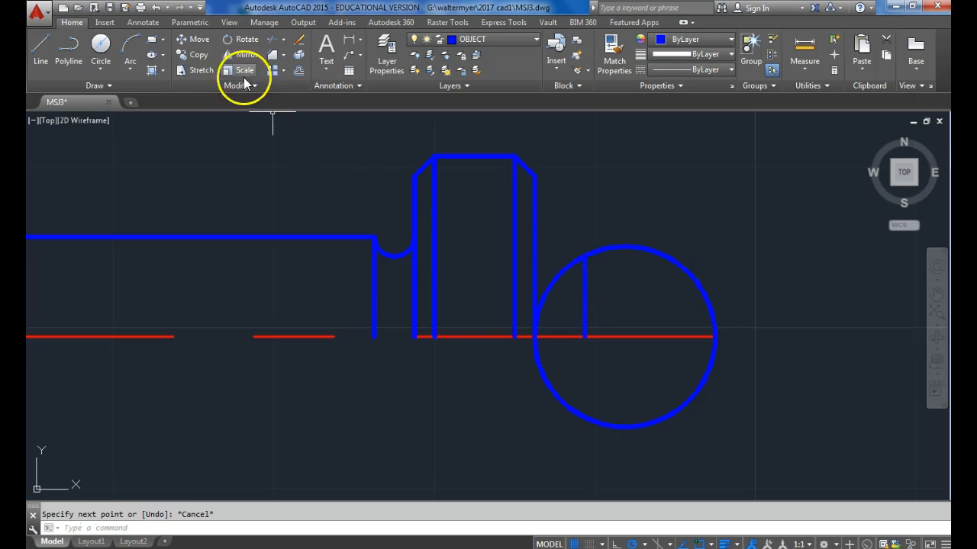
Trim away the large circle's left and lower portions, leaving the arc between the vertical line and the centre line's right end.
left_click(271, 42)
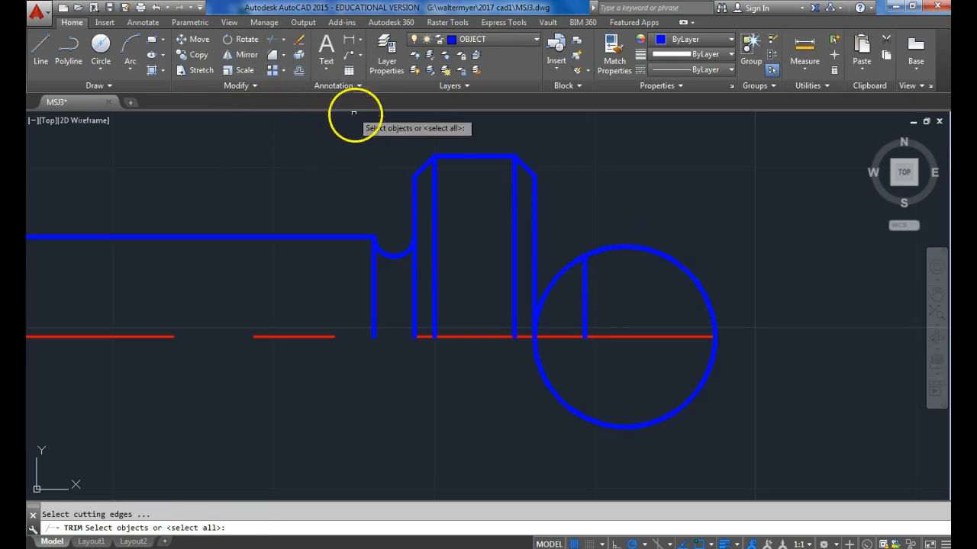
key("Return")
left_click(555, 281)
left_click(540, 374)
key("Return")
scroll(676, 383, "down", 2)
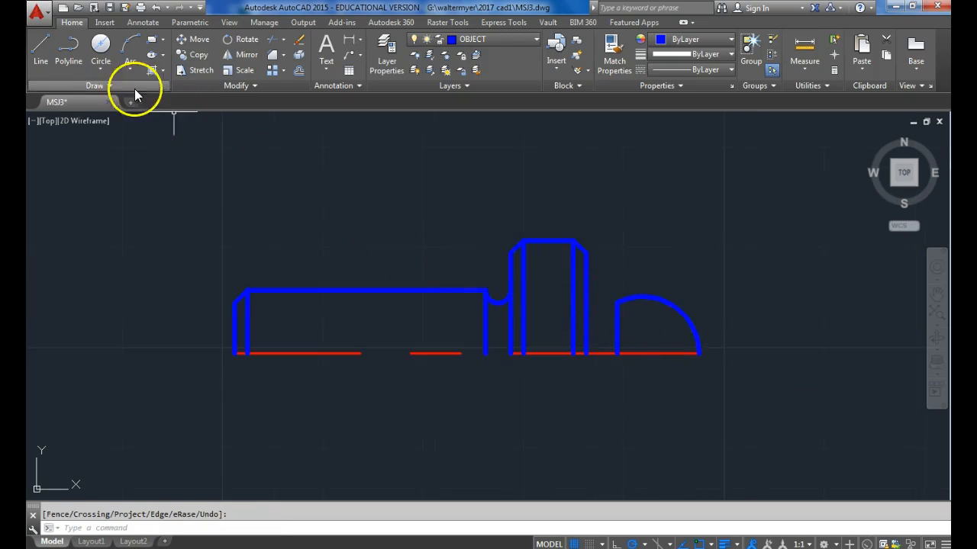
Draw a two-point circle from the dome's upper left corner horizontally across to the head's right edge.
left_click(101, 69)
left_click(122, 146)
scroll(614, 298, "up", 2)
left_click(603, 296)
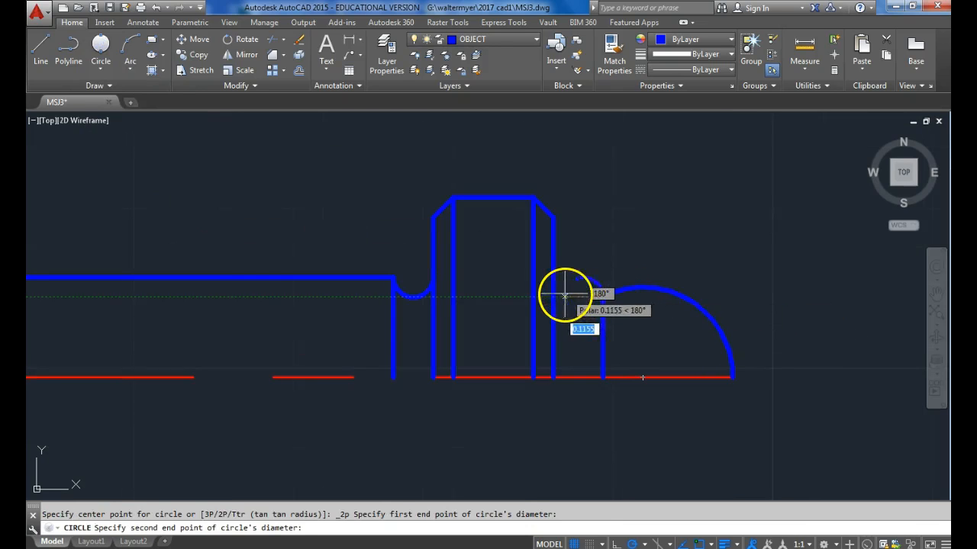
left_click(553, 296)
Trim away the upper part of the small circle between head and dome, leaving the lower arc as a neck.
left_click(271, 43)
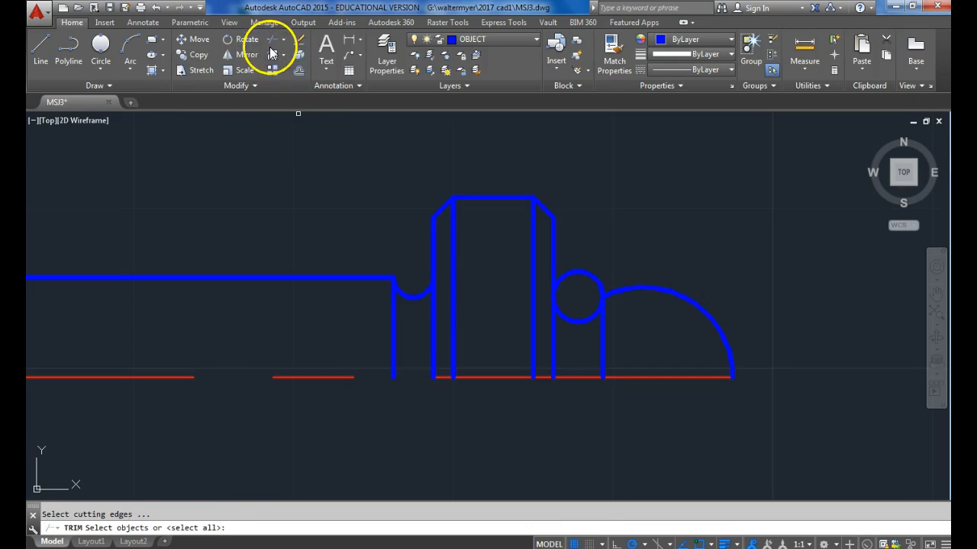
key("Return")
left_click(576, 271)
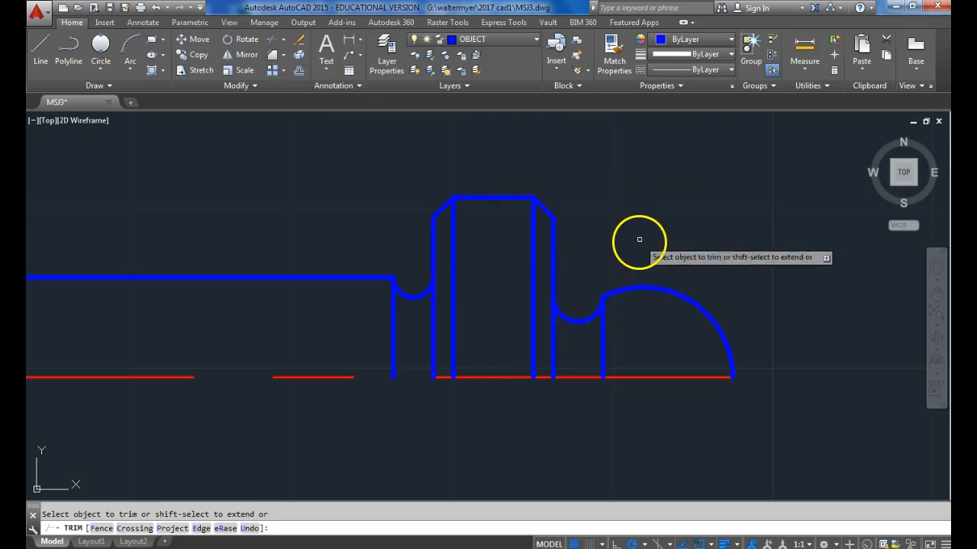
Draw a circle of diameter 3/16 centred on the centre line directly below the midpoint of the head's top edge.
scroll(643, 231, "down", 2)
middle_click_drag(438, 326, 526, 338)
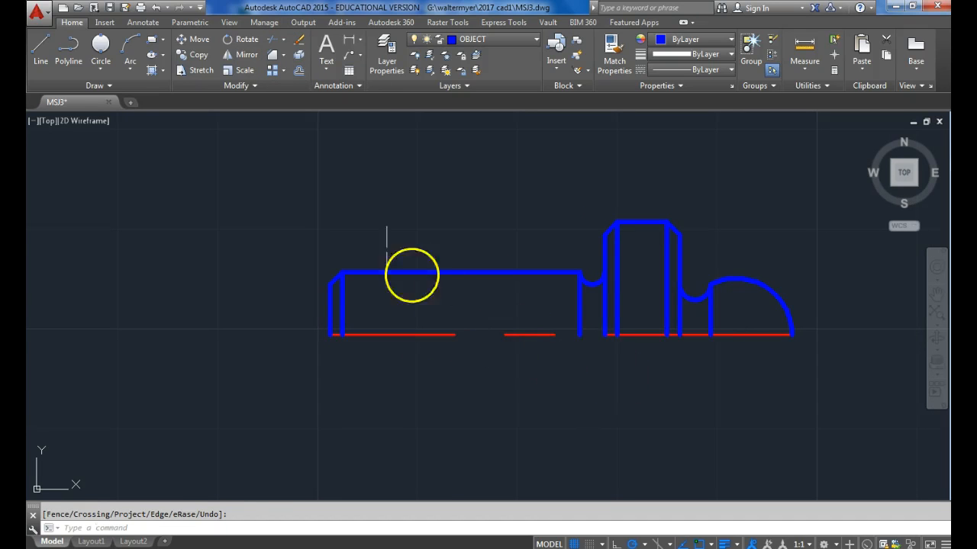
left_click(102, 71)
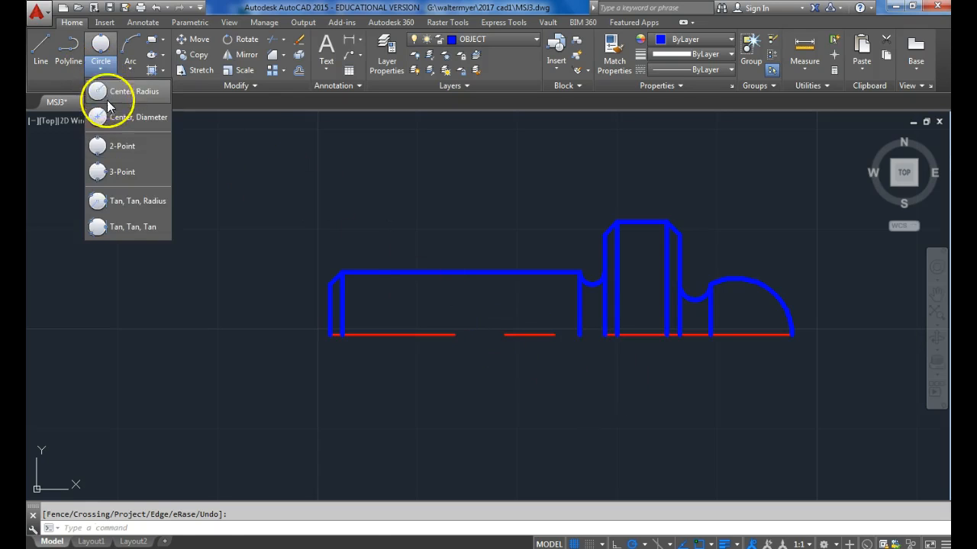
left_click(109, 97)
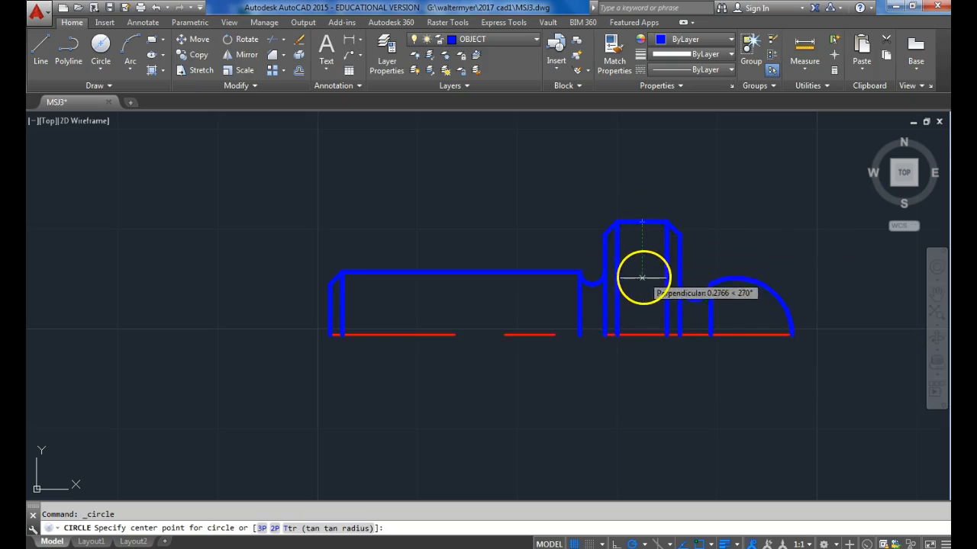
left_click(642, 335)
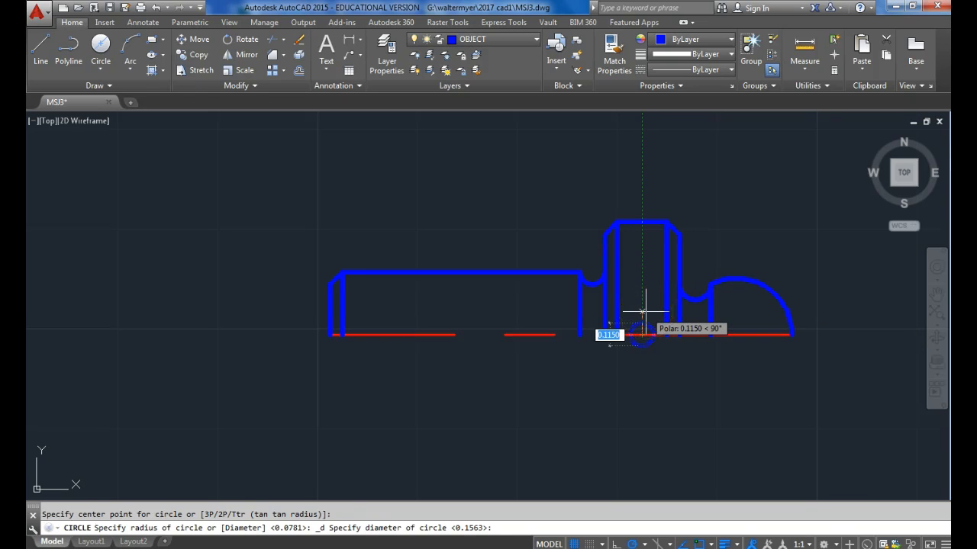
type("3/16")
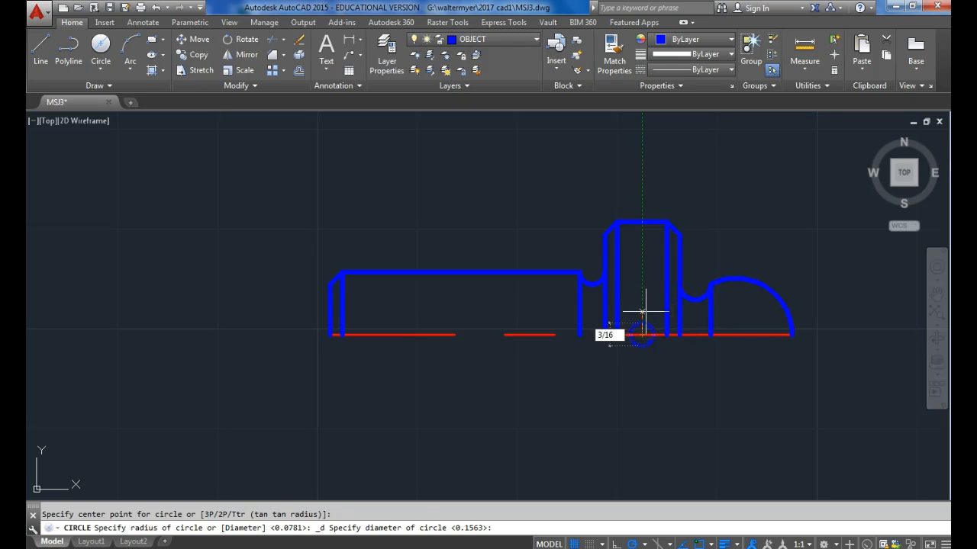
key("Return")
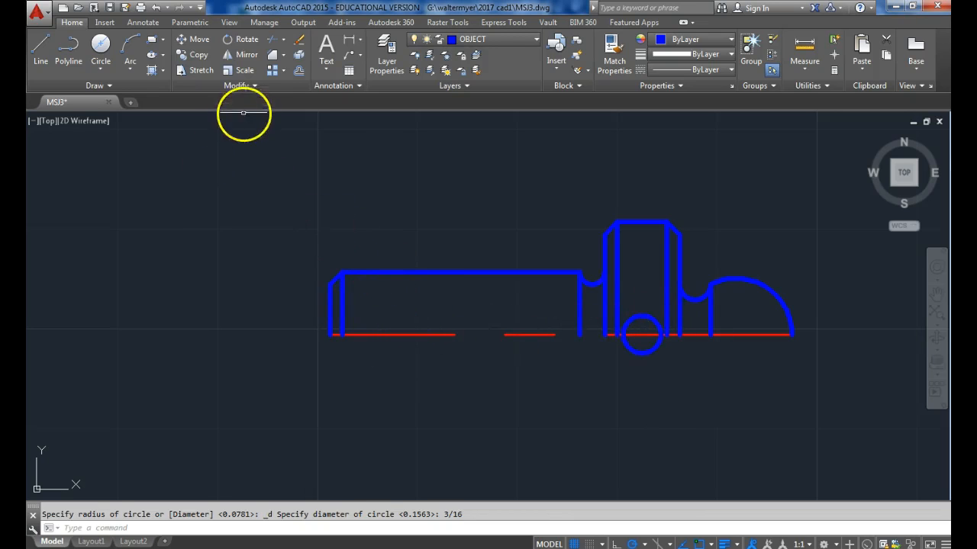
Offset the shank's chamfer line repeatedly to the right at 1/16 spacing, filling the shank with vertical thread lines up to its right end.
left_click(299, 71)
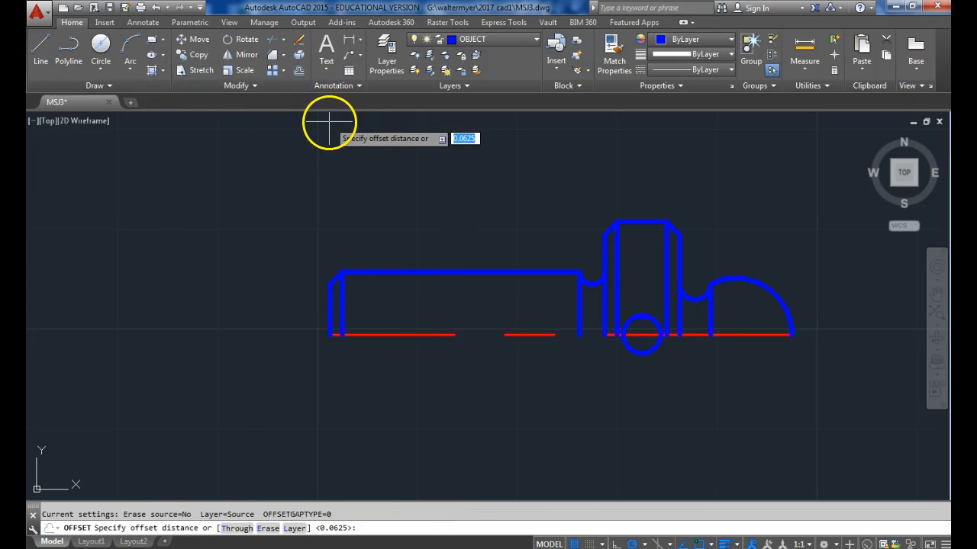
type("1/16")
key("Return")
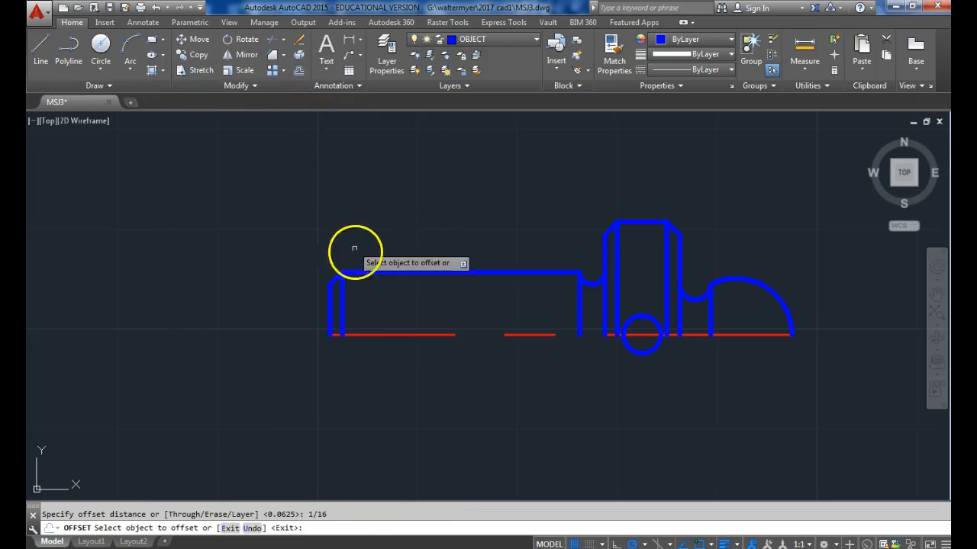
left_click(342, 310)
left_click(355, 300)
left_click(350, 298)
left_click(390, 295)
left_click(367, 303)
left_click(401, 289)
left_click(380, 297)
left_click(392, 297)
left_click(393, 297)
left_click(411, 296)
left_click(405, 302)
left_click(434, 302)
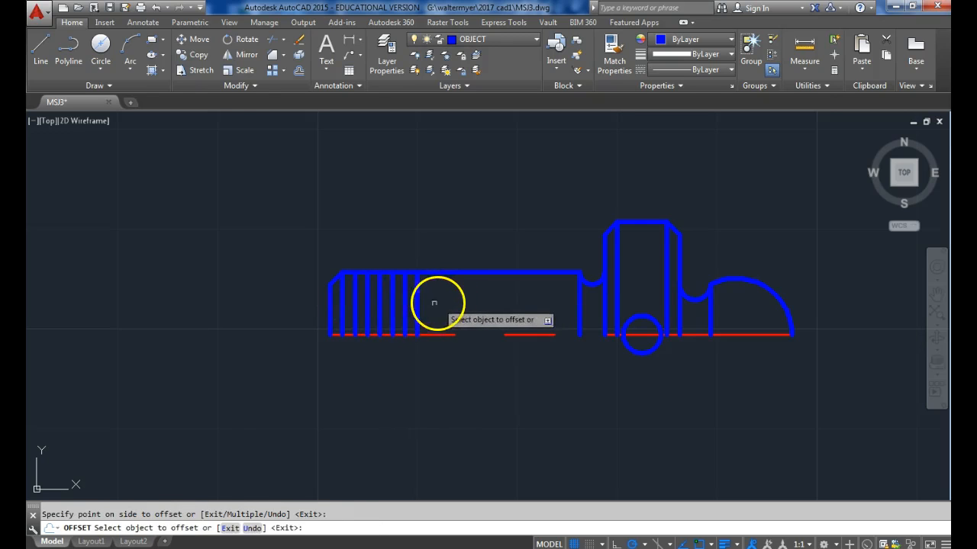
left_click(418, 309)
left_click(458, 296)
left_click(431, 306)
left_click(459, 300)
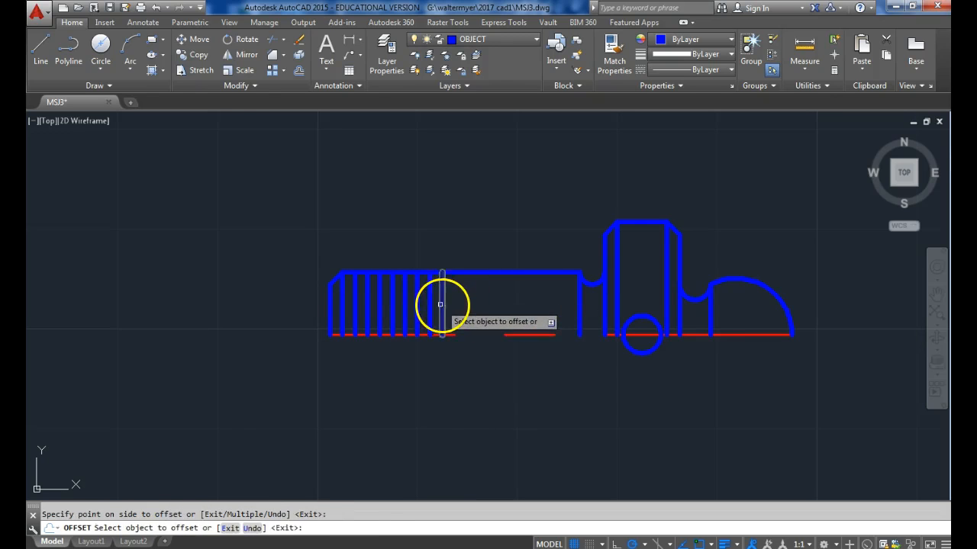
left_click(442, 306)
left_click(473, 298)
left_click(455, 301)
left_click(469, 298)
left_click(467, 302)
left_click(478, 297)
left_click(479, 295)
left_click(491, 297)
left_click(507, 296)
left_click(515, 302)
left_click(517, 299)
left_click(530, 300)
left_click(530, 301)
left_click(547, 296)
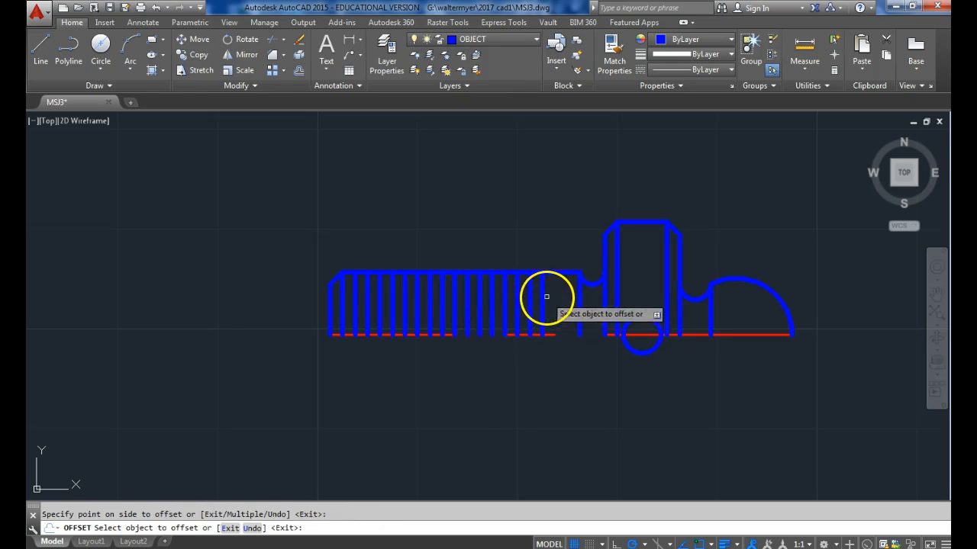
left_click(540, 300)
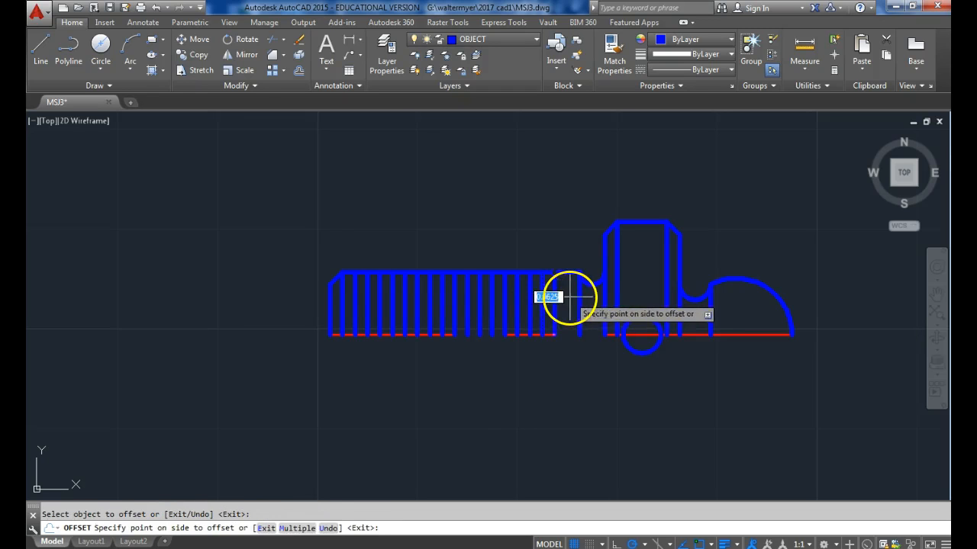
left_click(570, 296)
Offset the shank's top edge downward by 1/16 to create the inner thread line.
left_click(534, 273)
left_click(535, 296)
key("Escape")
Trim every second vertical thread line between the shank's top edge and the inner thread line, starting beside the chamfer line.
left_click(270, 41)
key("Return")
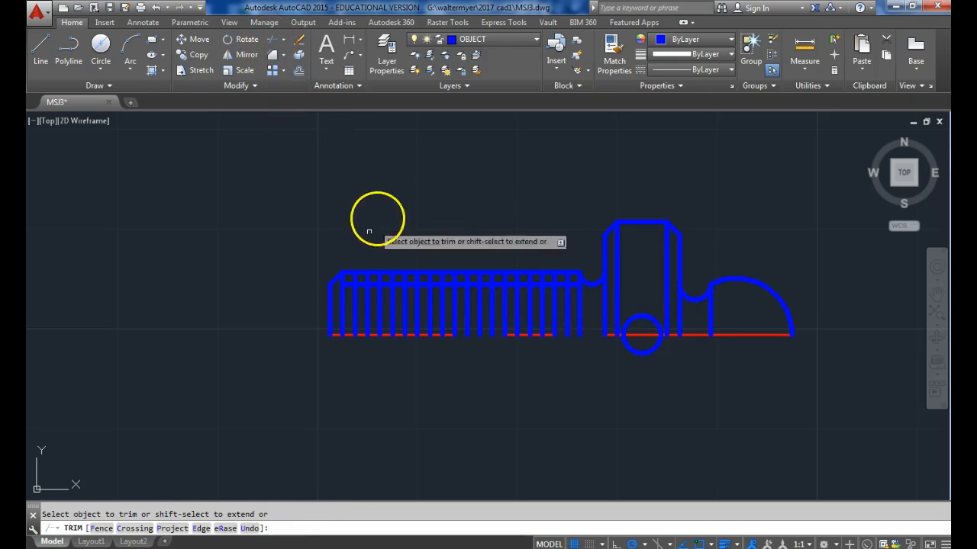
left_click(380, 277)
left_click(404, 277)
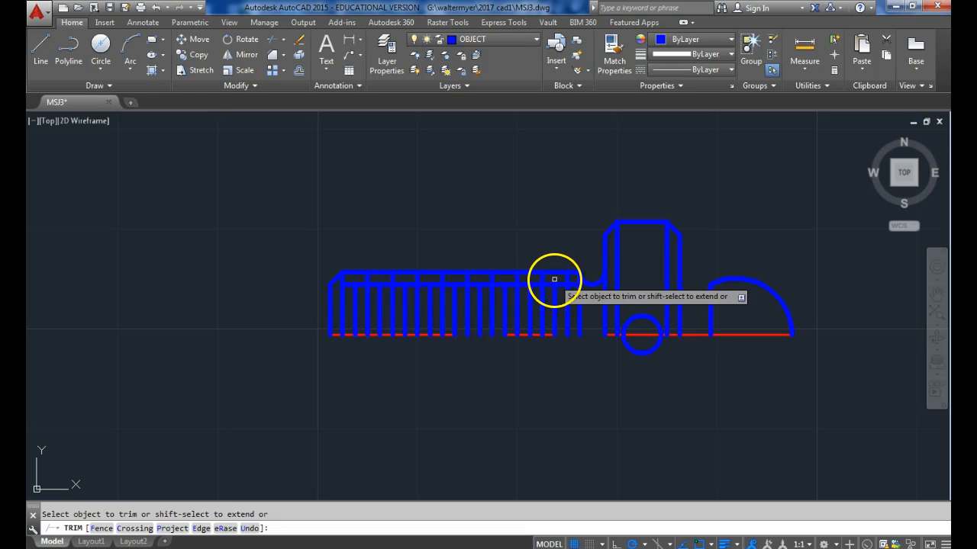
key("Return")
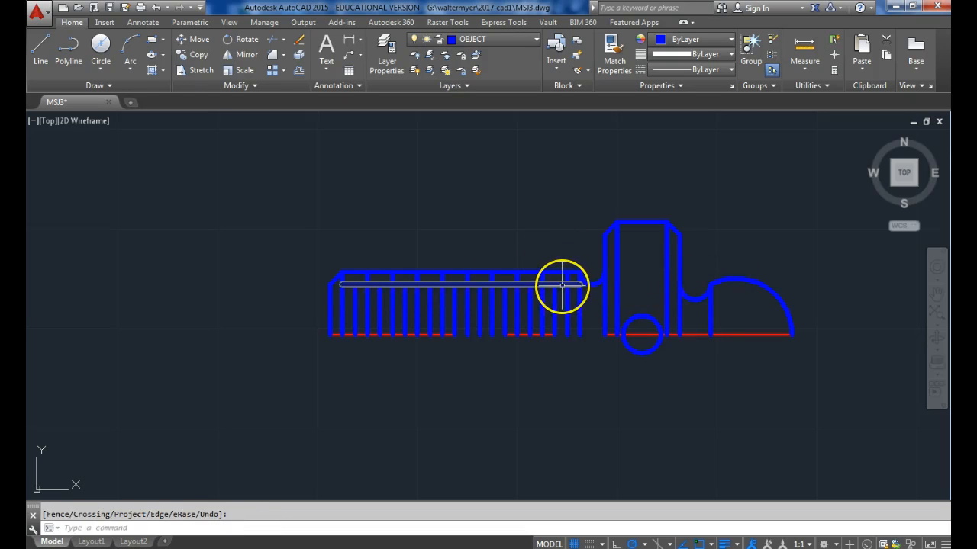
Erase the inner thread line, and mirror the side view's upper half about the centre line, keeping the source objects.
key("Return")
left_click(561, 286)
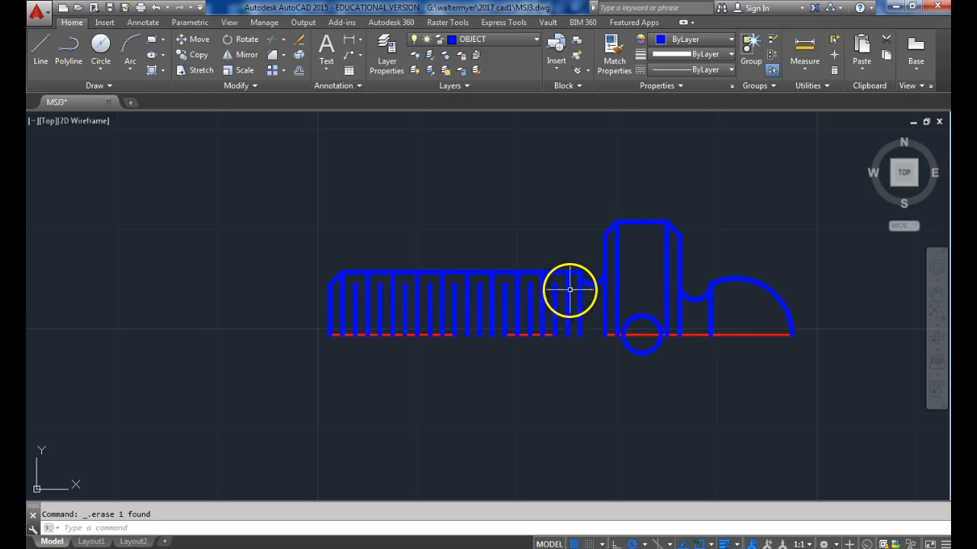
left_click(814, 308)
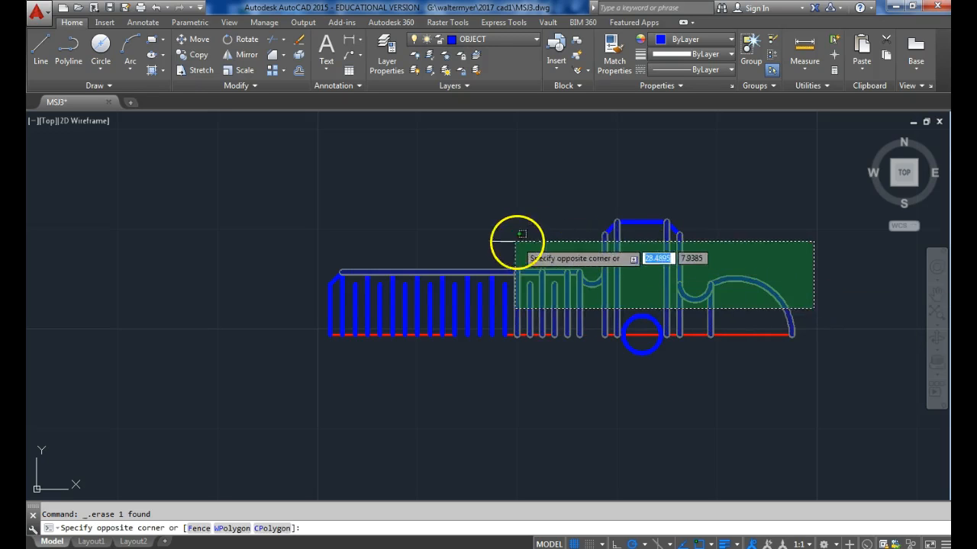
left_click(331, 235)
left_click(241, 54)
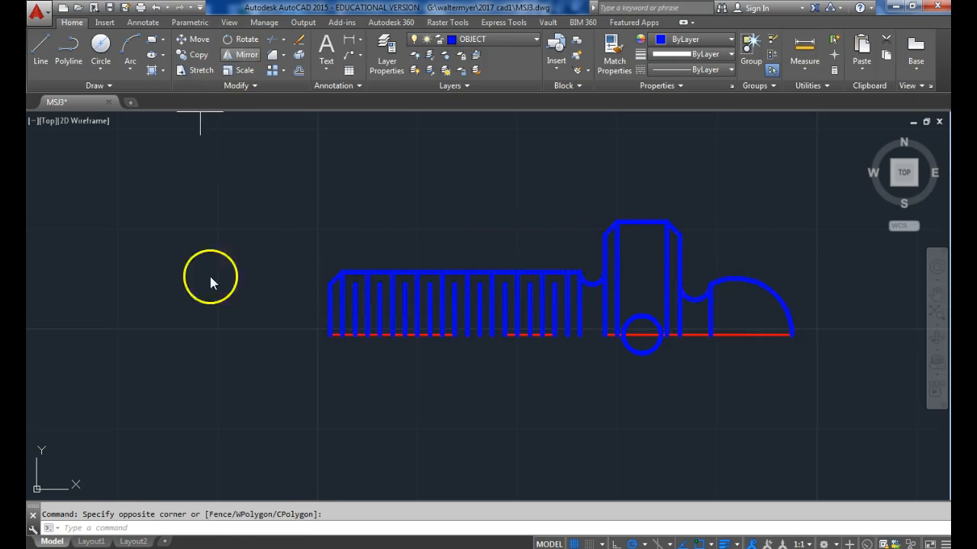
left_click(330, 335)
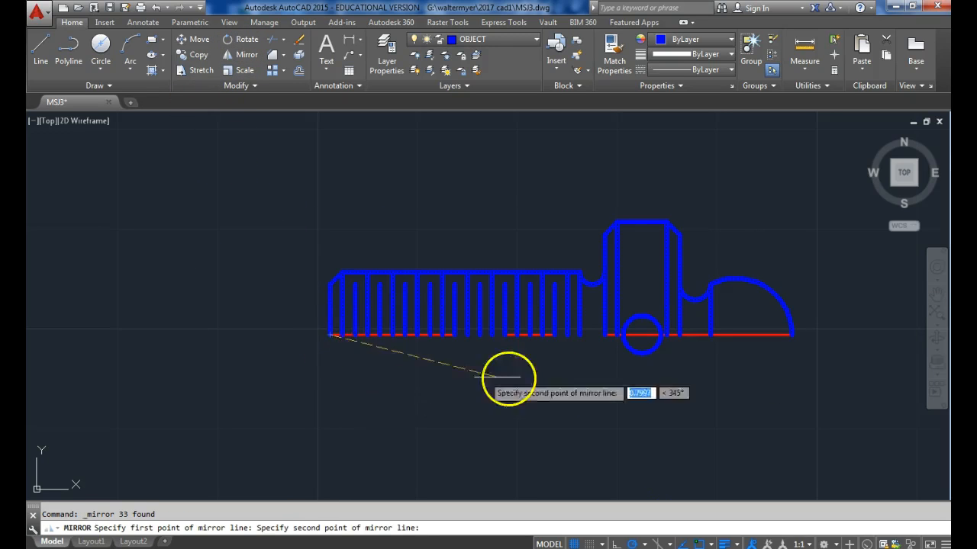
left_click(737, 335)
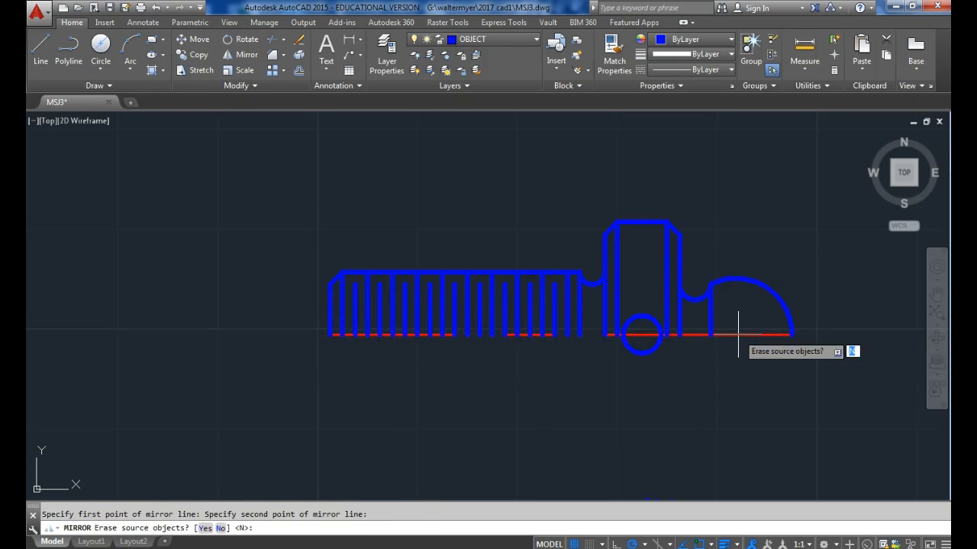
key("Return")
Copy the head's top edge down to the lower chamfer corners to close the bottom of the head.
middle_click_drag(683, 460, 680, 447)
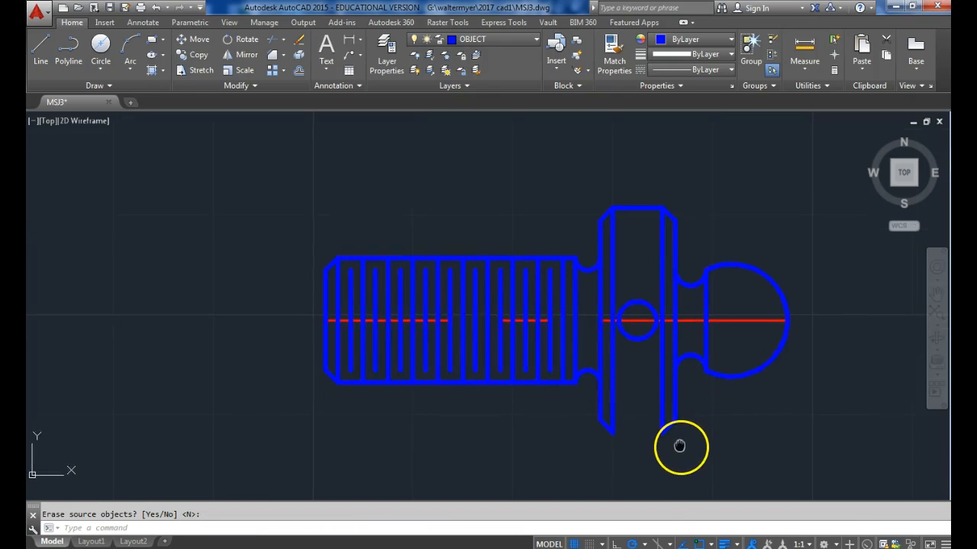
left_click(641, 217)
left_click(624, 197)
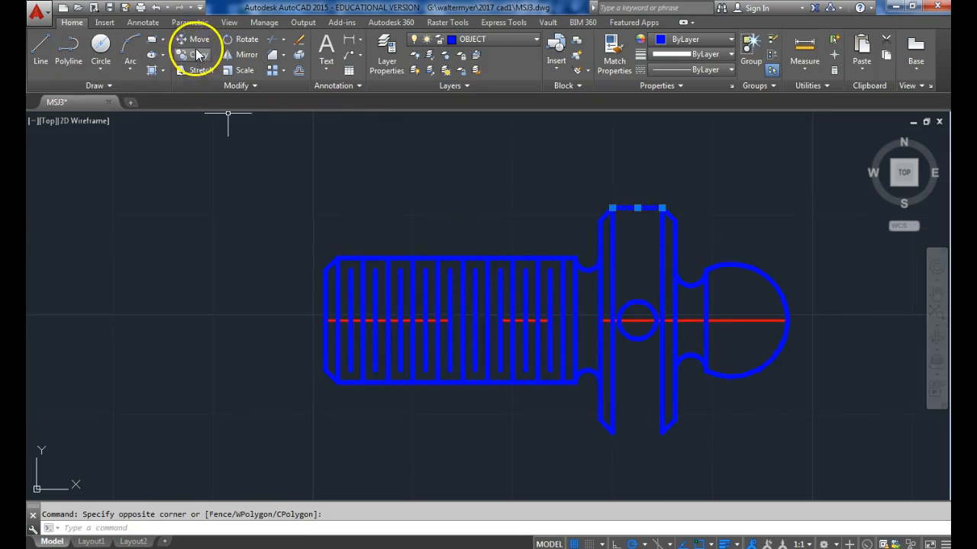
left_click(195, 56)
left_click(612, 208)
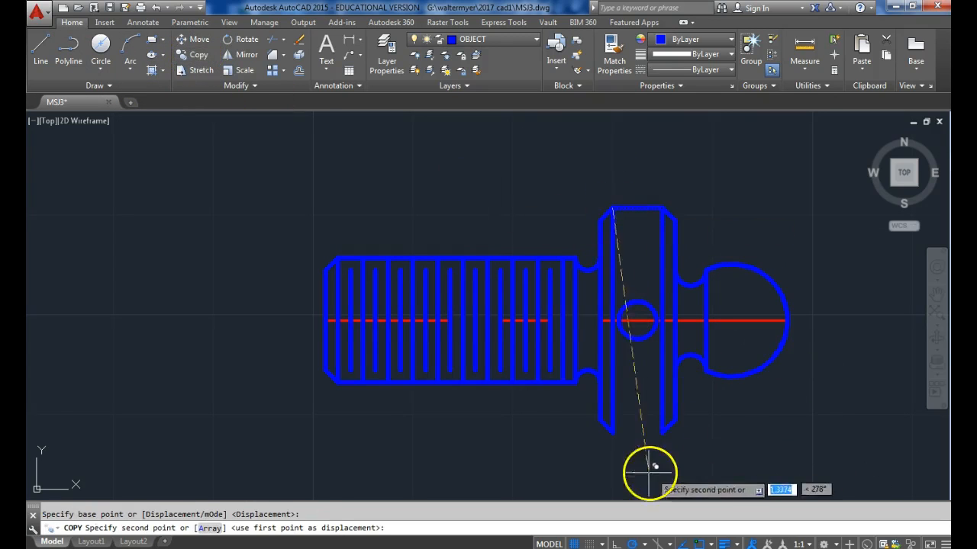
left_click(618, 436)
key("Escape")
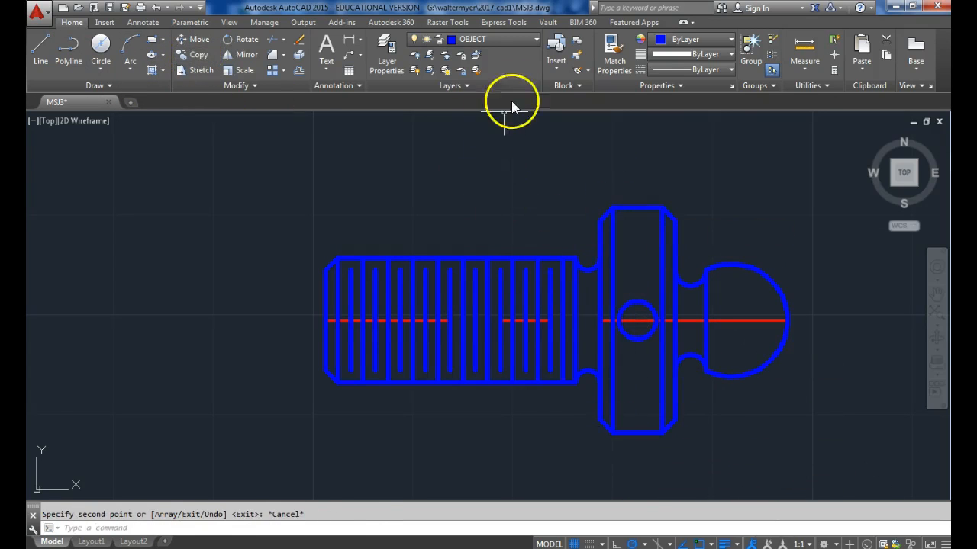
On the DIMENSION layer, hatch the head's middle band above and below the cross hole with the ANSI37 pattern at scale 1.0000.
left_click(529, 42)
left_click(494, 97)
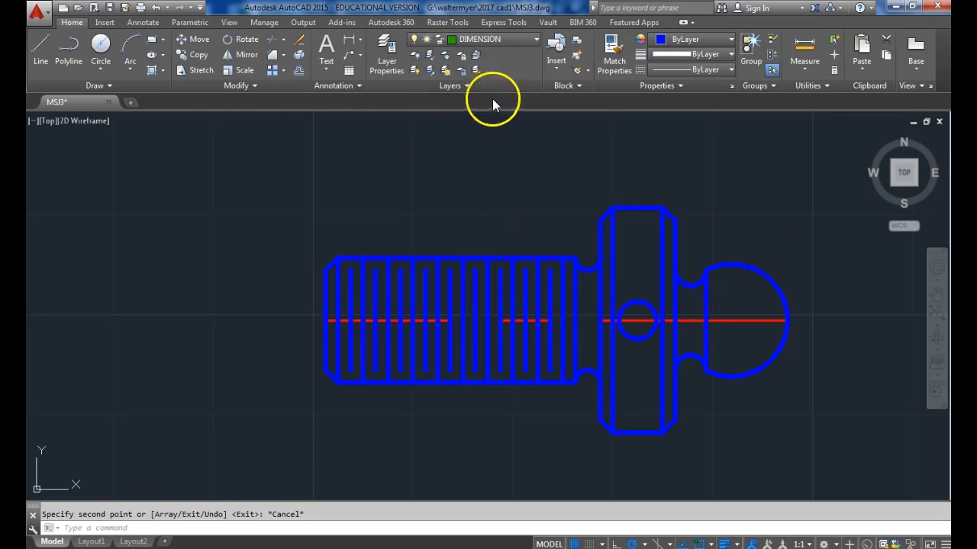
left_click(164, 71)
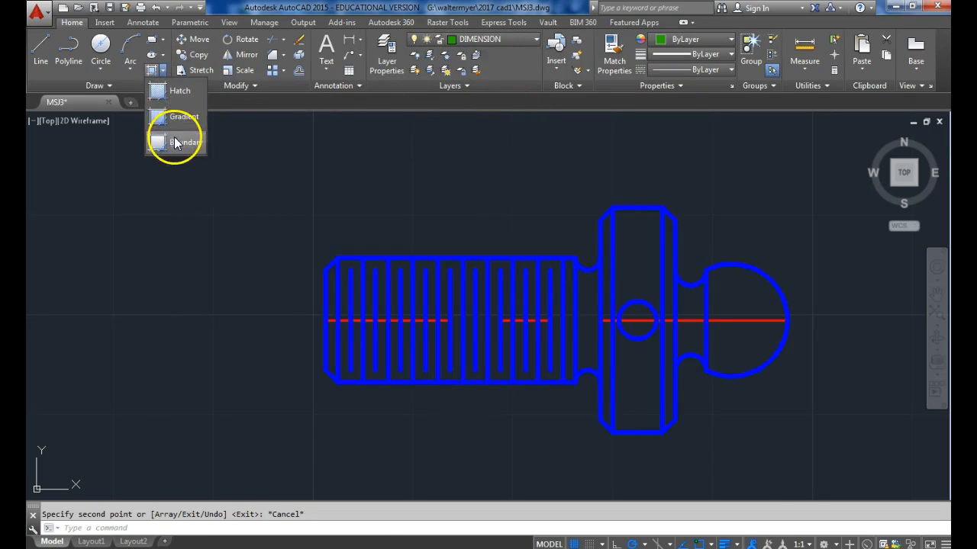
left_click(172, 94)
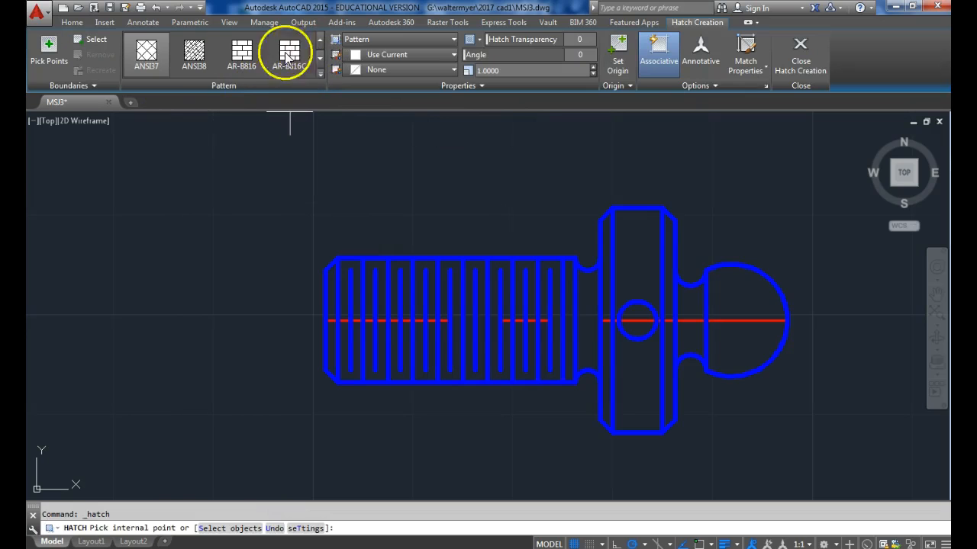
left_click(636, 268)
left_click(640, 364)
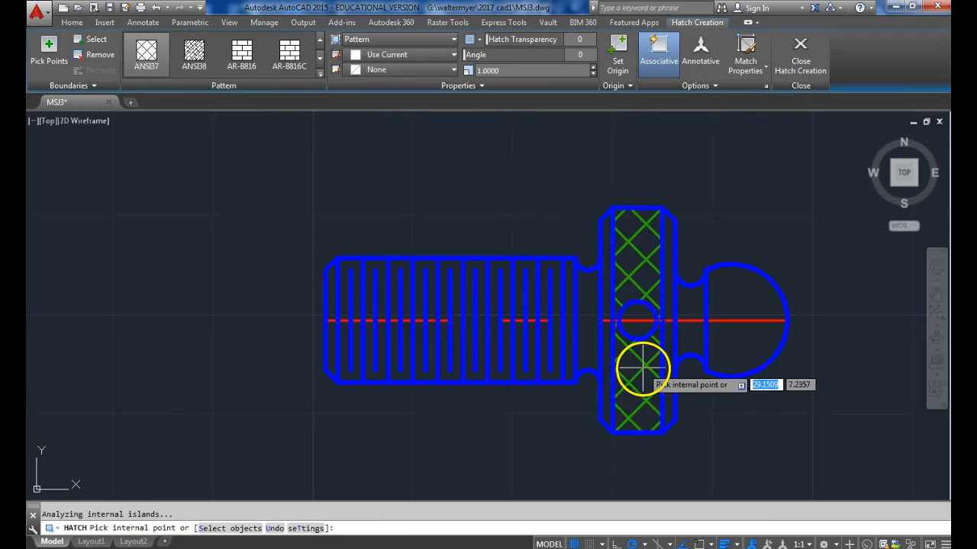
key("Return")
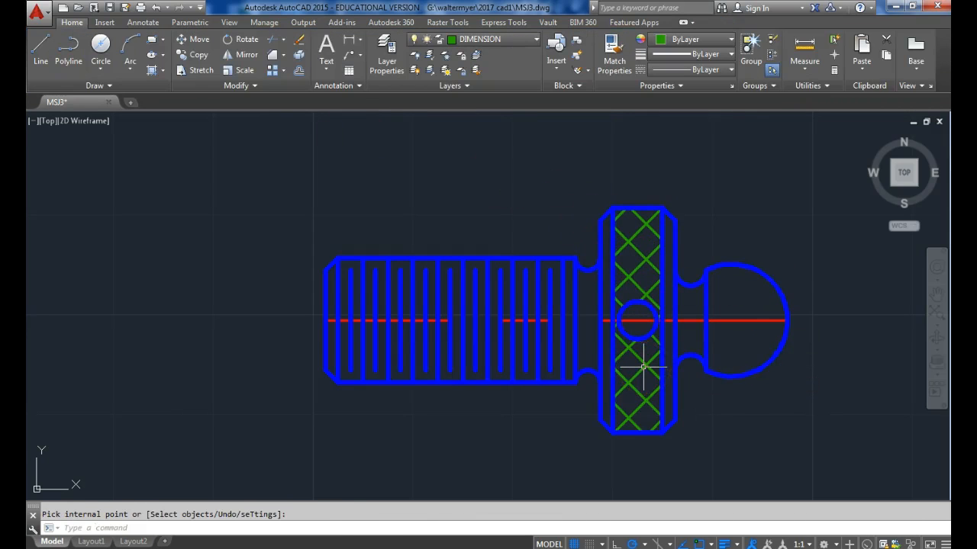
On the OBJECT layer, draw the shank's end-view circle of radius 0.3125, centred left of the side view in line with its centre line.
middle_click_drag(456, 424, 484, 421)
scroll(477, 420, "down", 2)
left_click(525, 40)
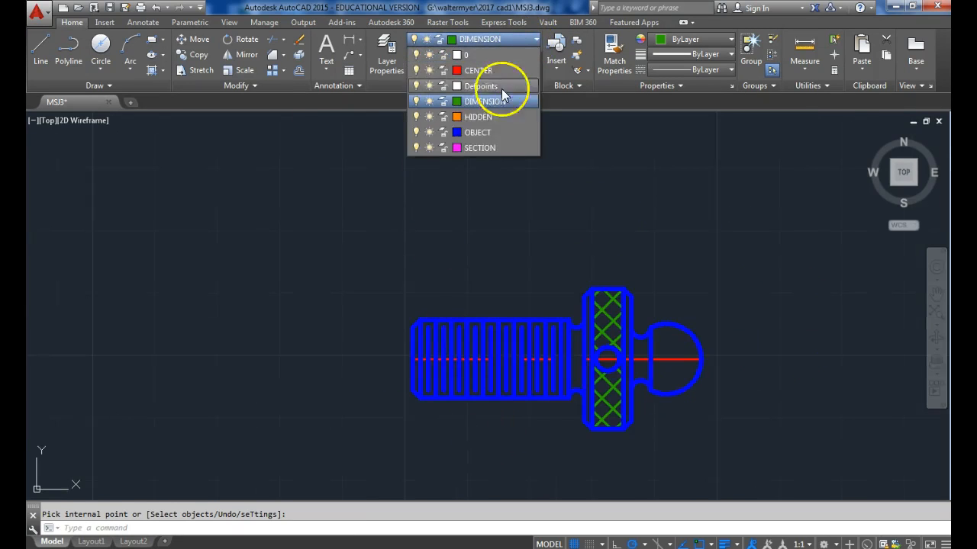
left_click(481, 131)
left_click(100, 68)
left_click(149, 100)
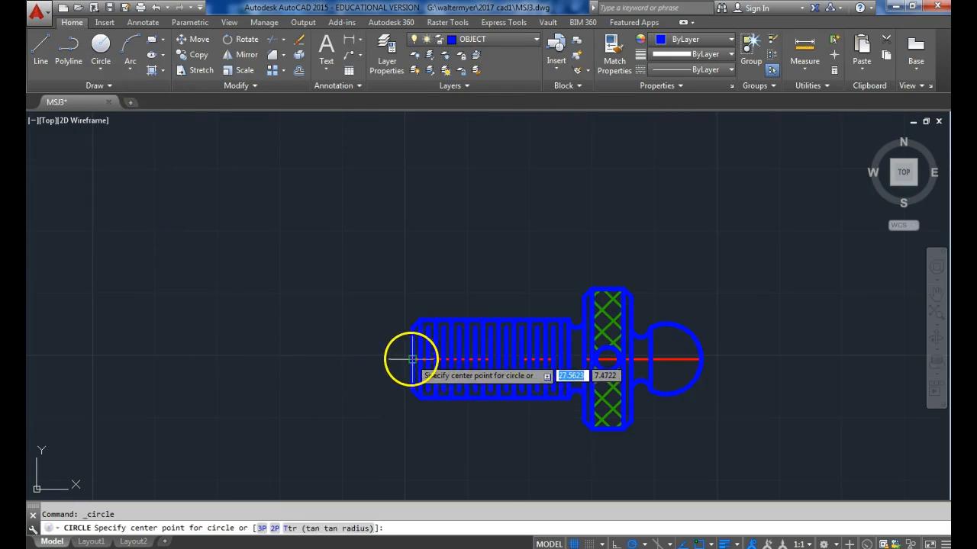
left_click(209, 360)
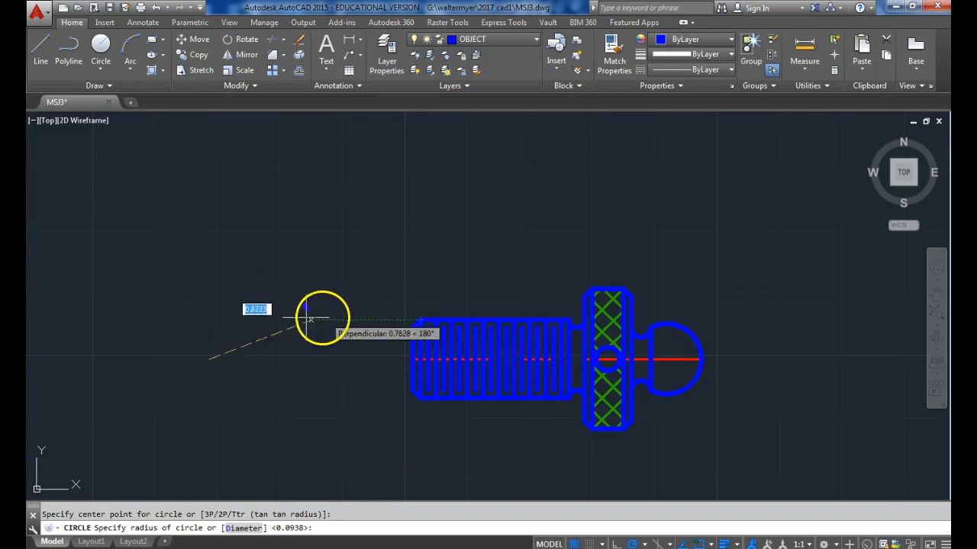
left_click(211, 320)
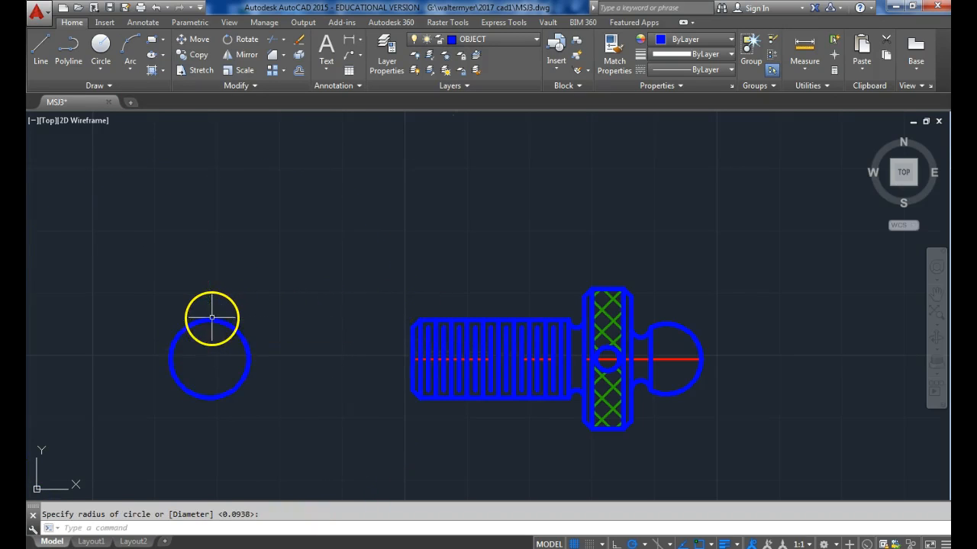
Draw a concentric circle of radius 0.5625 in the end view, level with the head's top edge.
left_click(99, 42)
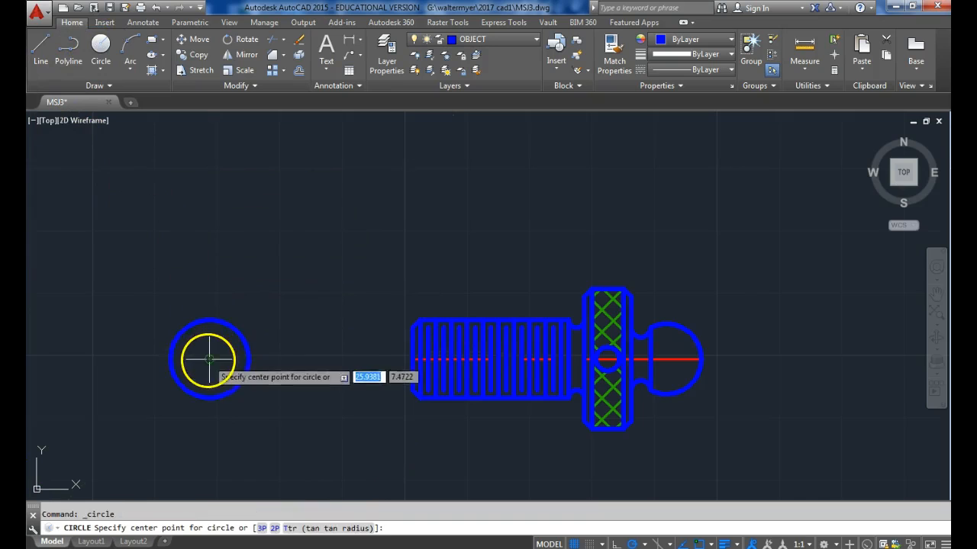
left_click(209, 360)
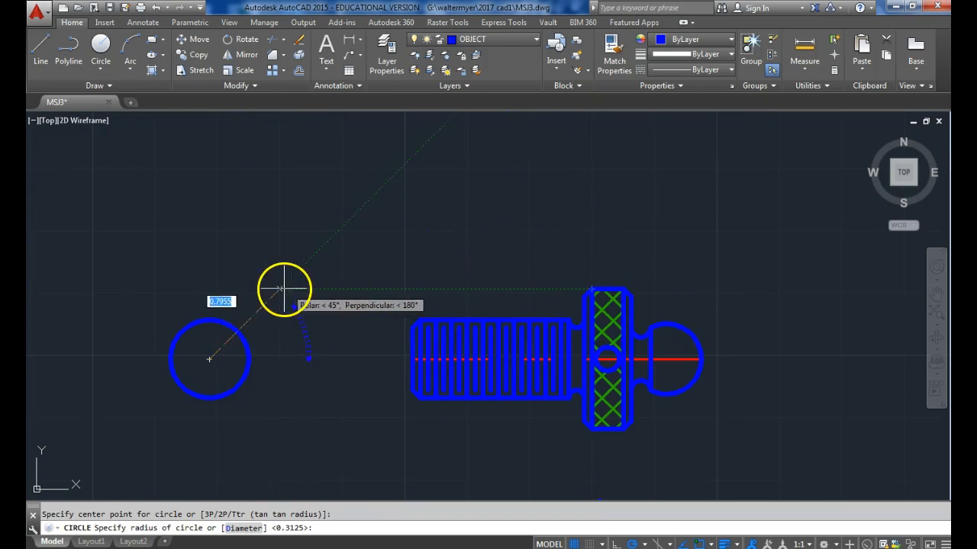
left_click(208, 287)
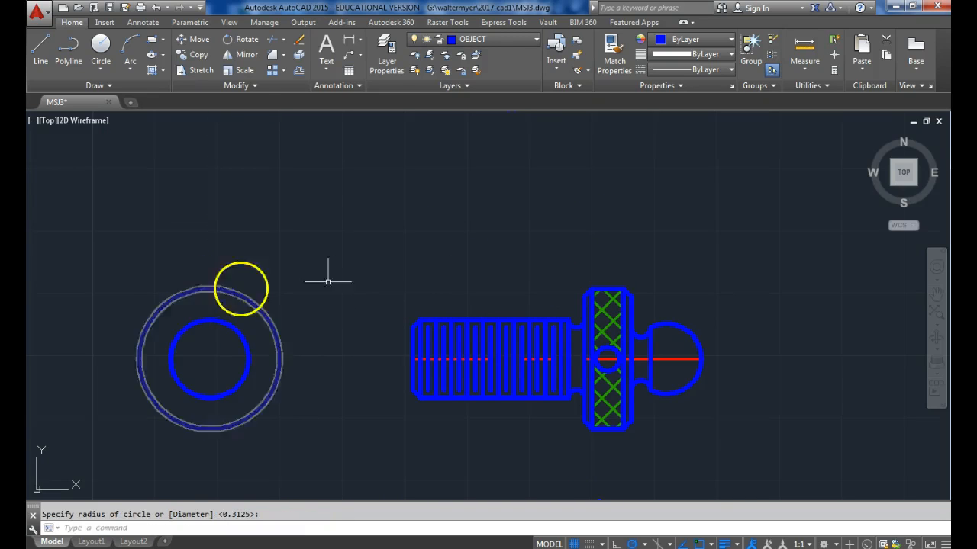
Add two concentric end-view circles for the chamfers, radius 0.25 for the shank and 0.5 for the head.
left_click(99, 43)
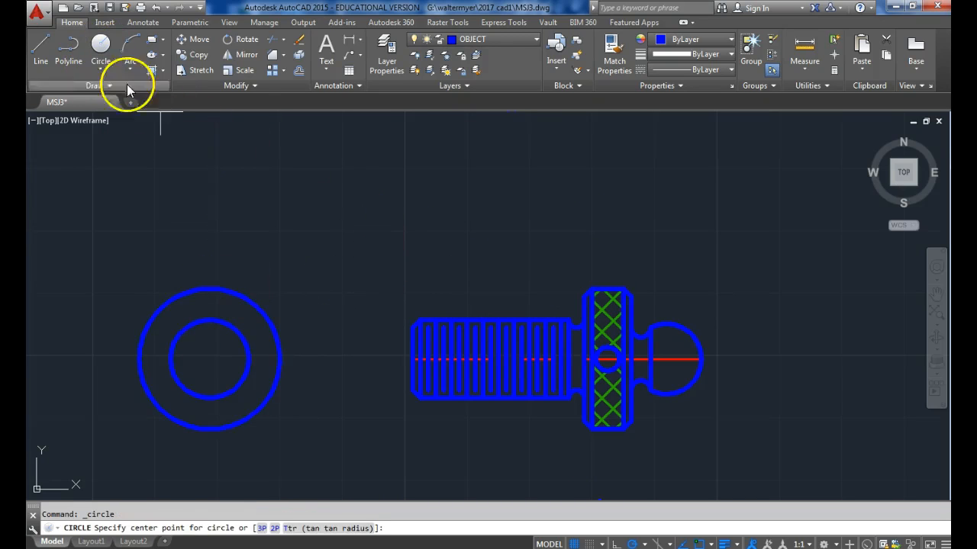
left_click(208, 359)
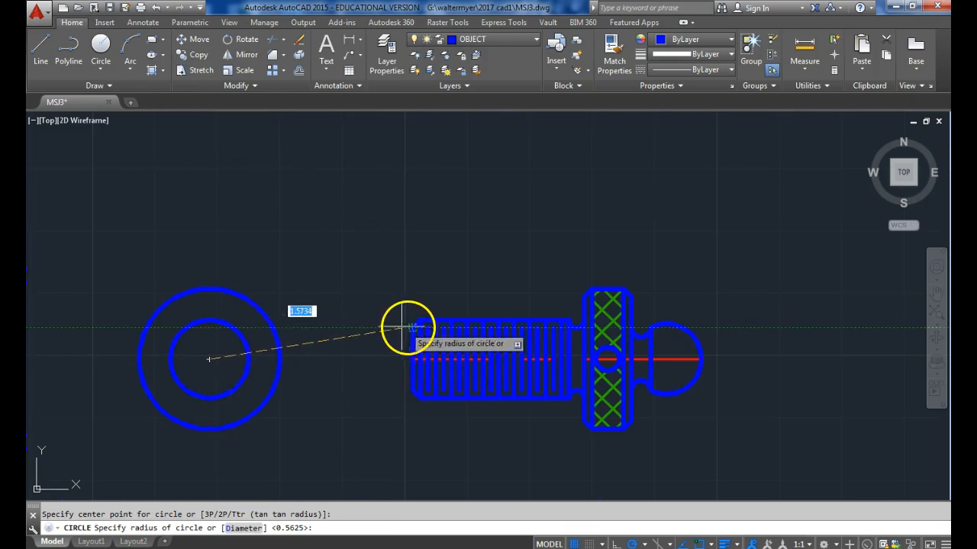
left_click(209, 329)
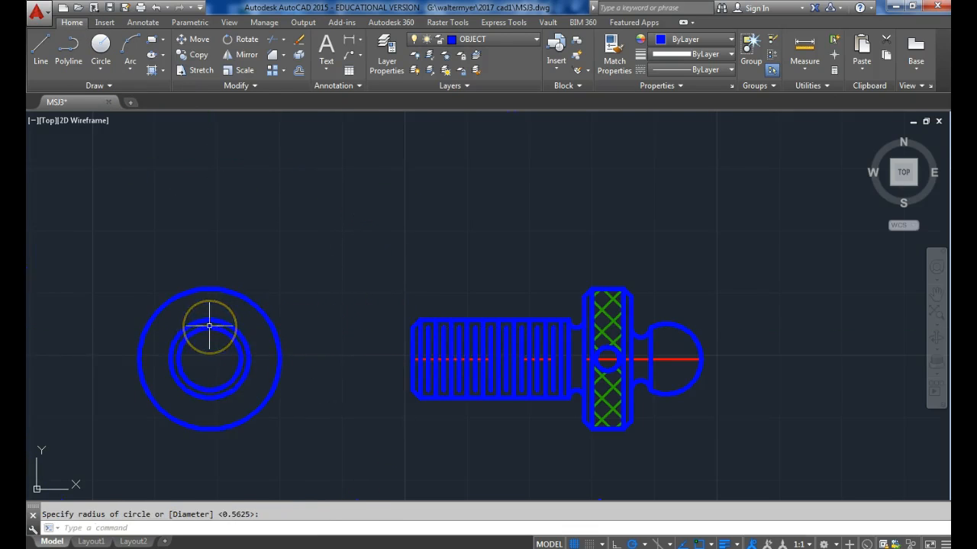
left_click(98, 46)
left_click(210, 358)
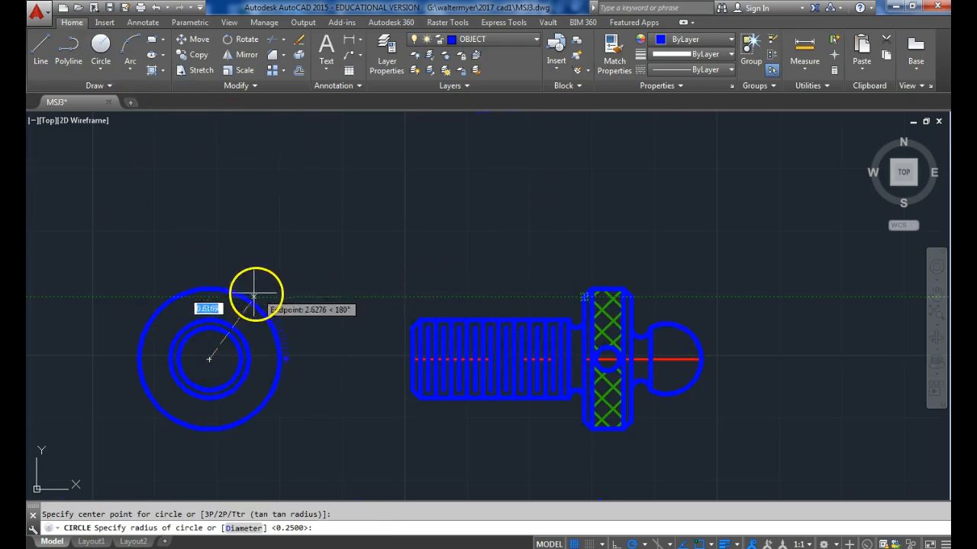
left_click(211, 293)
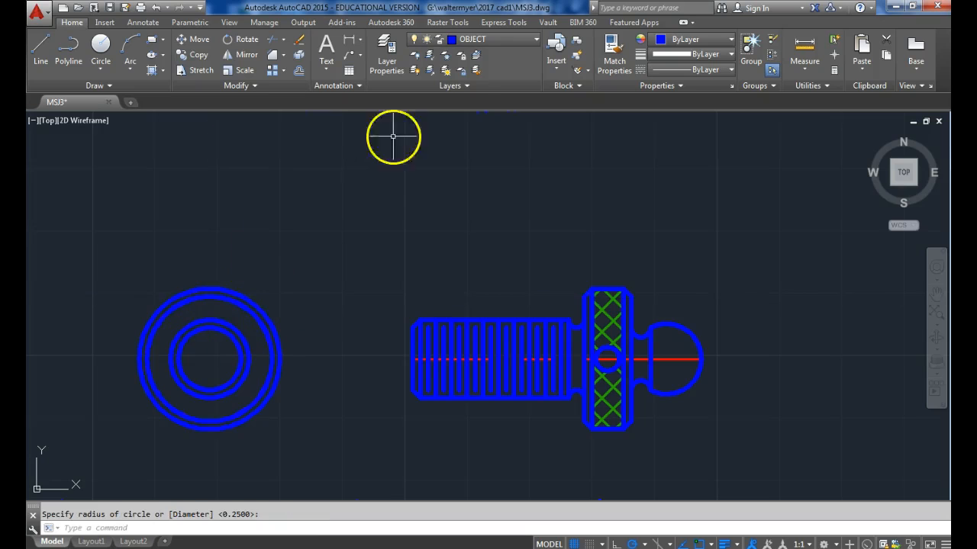
On the HIDDEN layer, draw a concentric end-view circle of radius 0.2813, level with the top of the domed end.
left_click(507, 47)
left_click(484, 114)
left_click(100, 49)
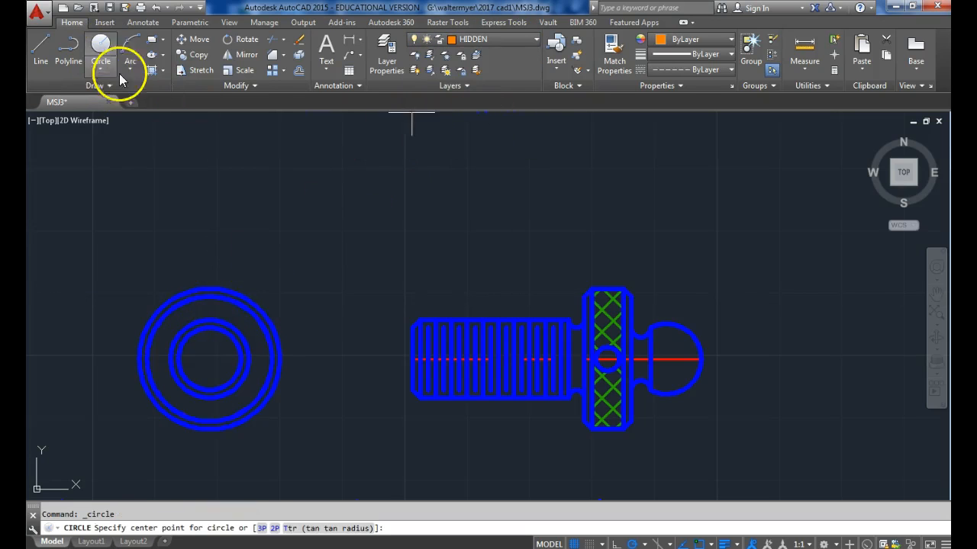
left_click(209, 358)
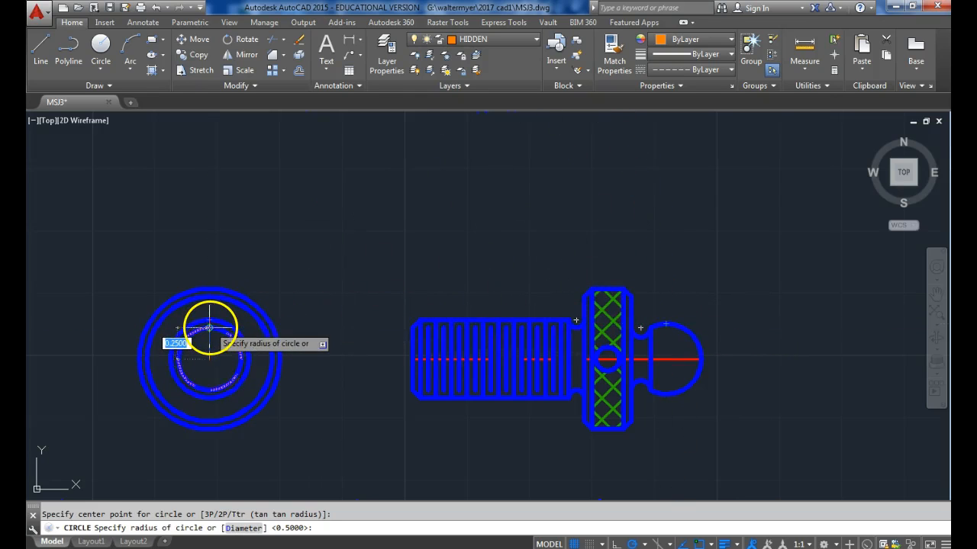
scroll(209, 328, "up", 2)
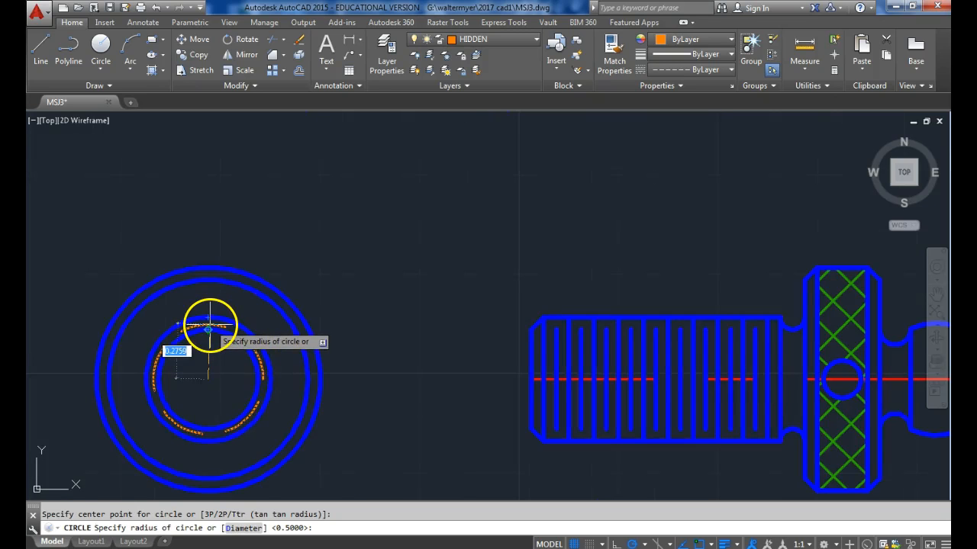
middle_click_drag(208, 328, 176, 325)
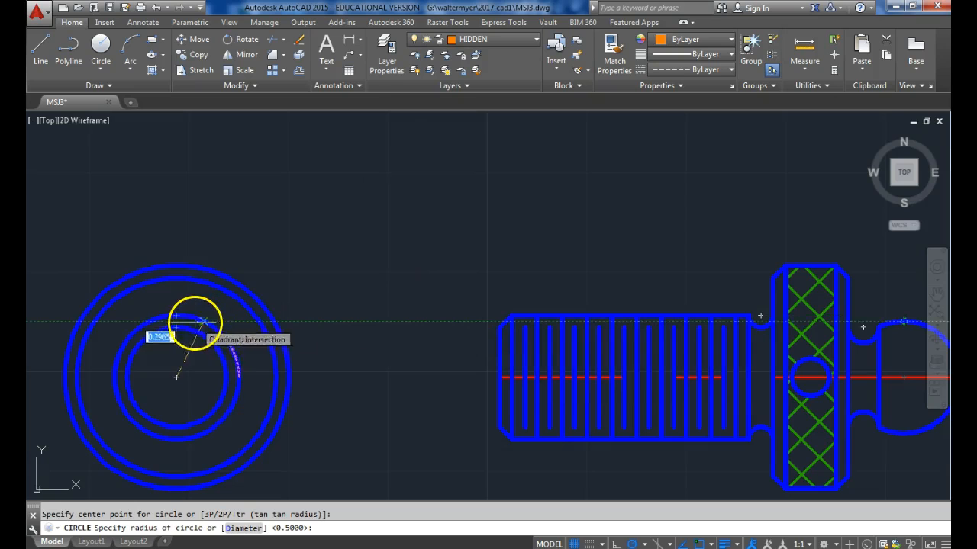
left_click(177, 322)
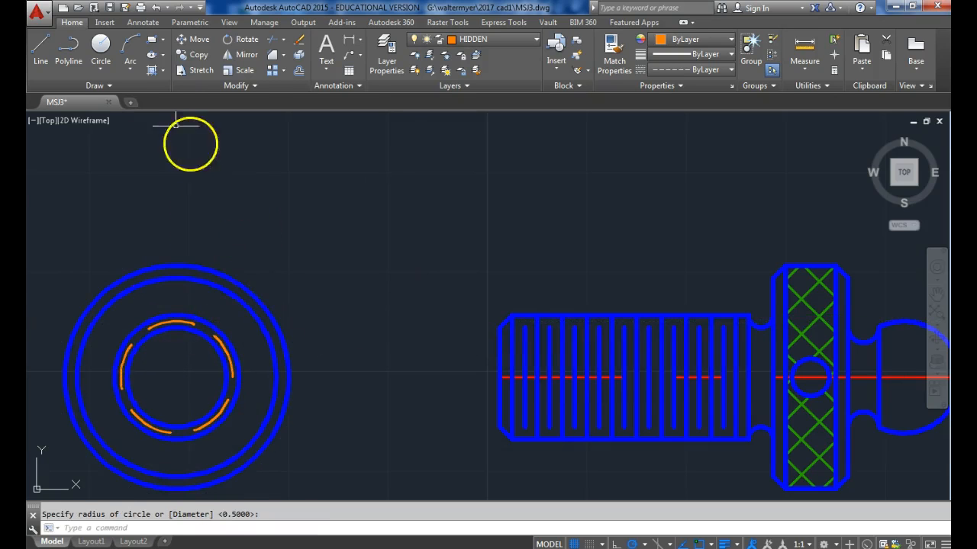
Draw a smaller concentric hidden circle in the end view, level with the midpoint of the neck arc beside the domed end.
left_click(101, 43)
left_click(176, 376)
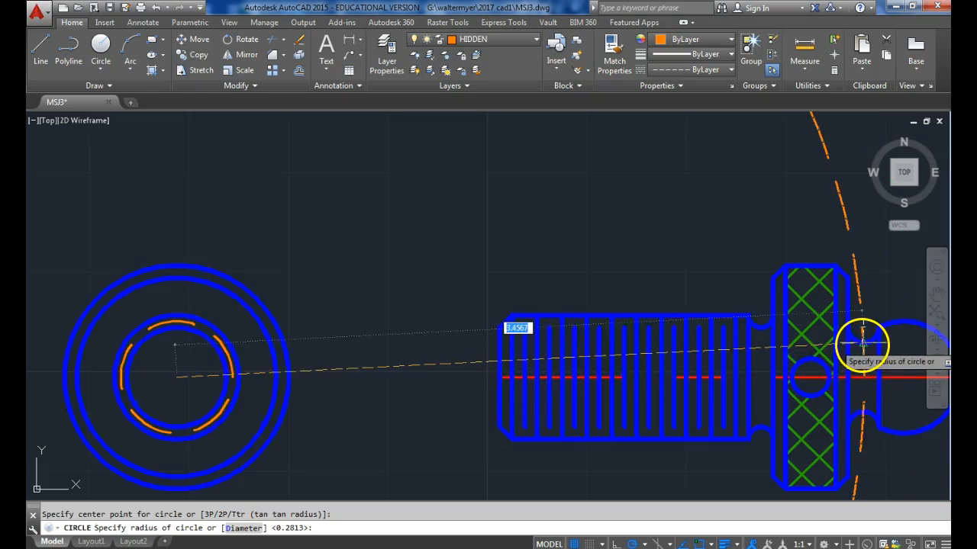
left_click(177, 344)
scroll(366, 277, "down", 2)
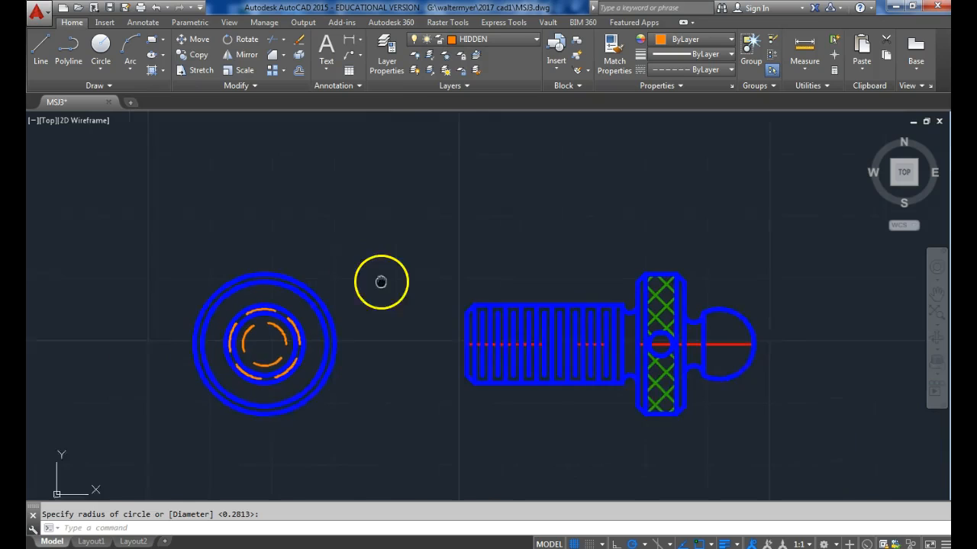
Draw two horizontal hidden lines across the end view's outer circle, level with the top and bottom of the small hole in the head.
left_click(513, 39)
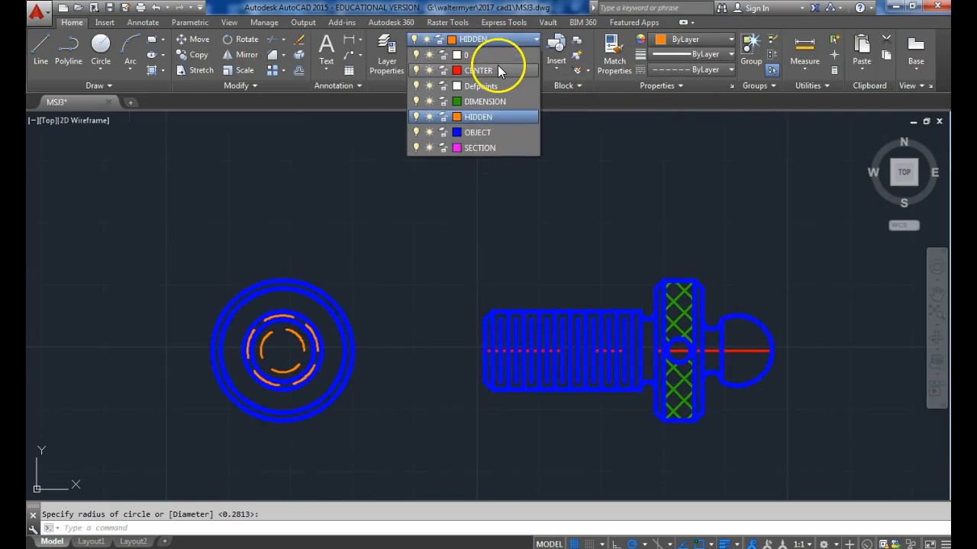
left_click(41, 47)
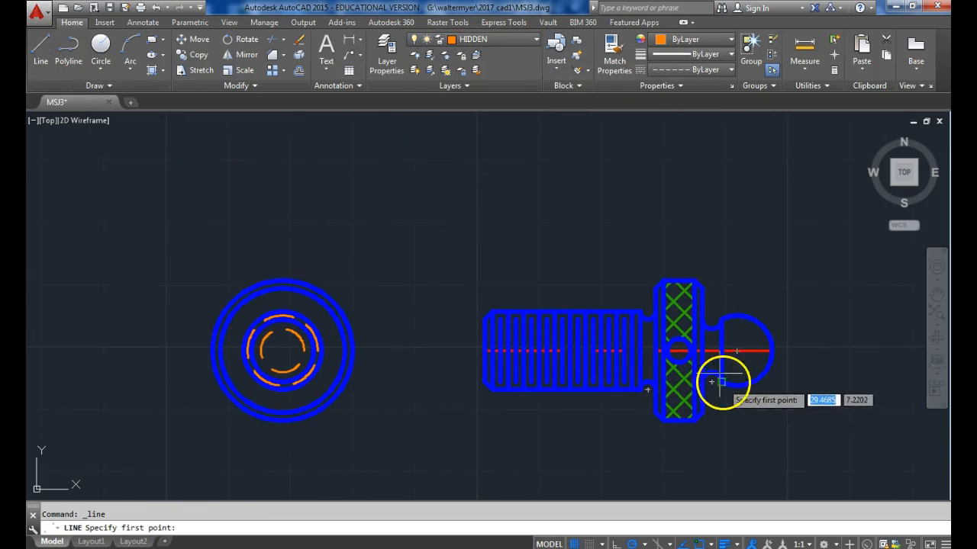
left_click(357, 339)
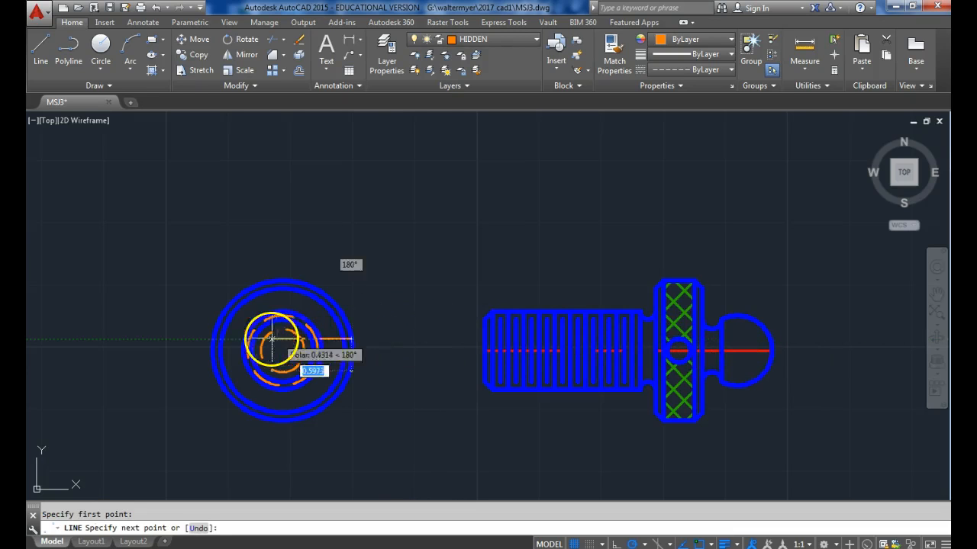
left_click(214, 339)
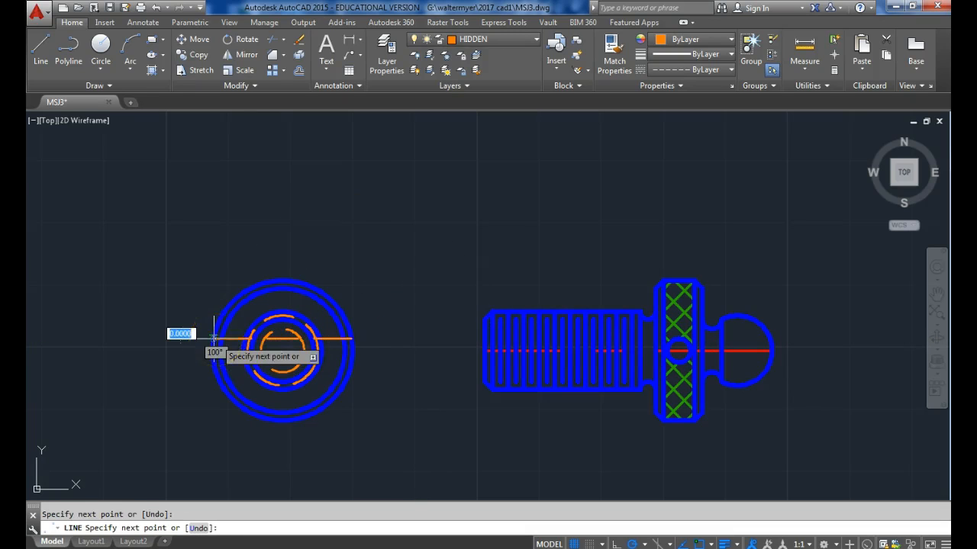
key("Return")
key("Return")
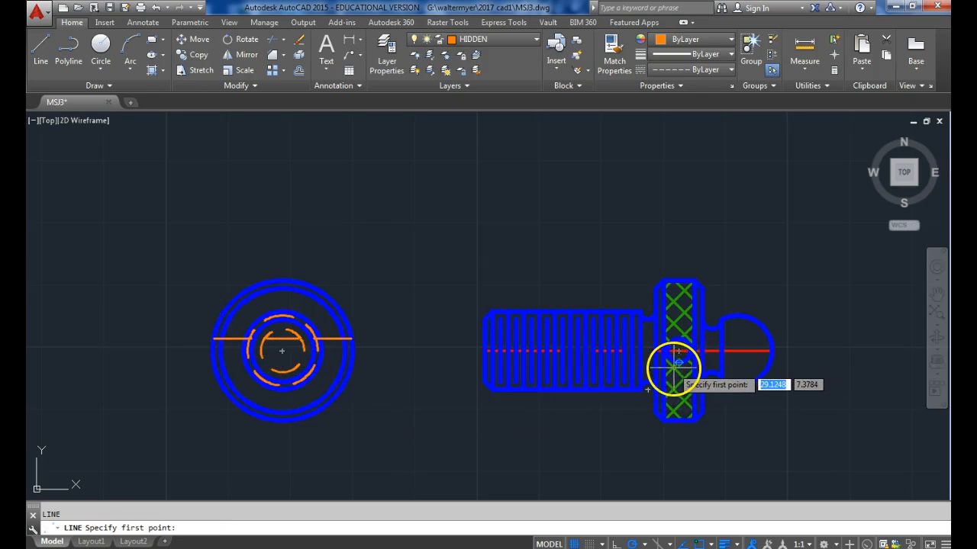
left_click(352, 363)
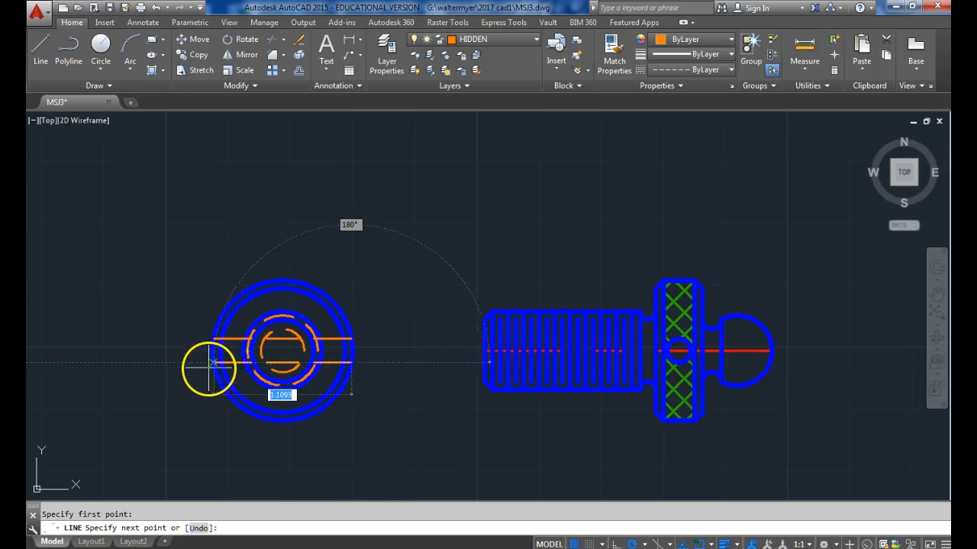
left_click(214, 363)
key("Return")
On the CENTER layer, draw a vertical and a horizontal centerline through the end view's center, extending beyond the outer circle.
left_click(524, 39)
left_click(484, 67)
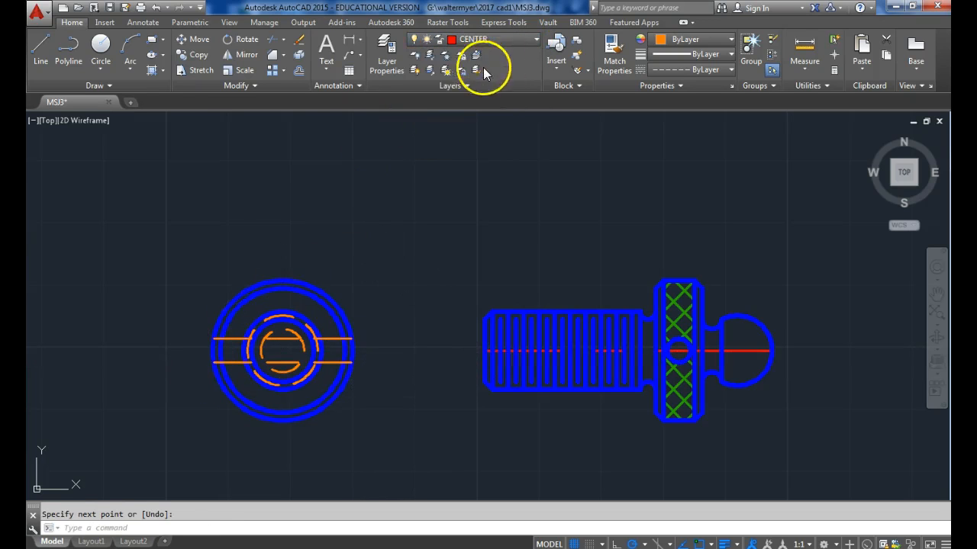
left_click(45, 49)
left_click(283, 253)
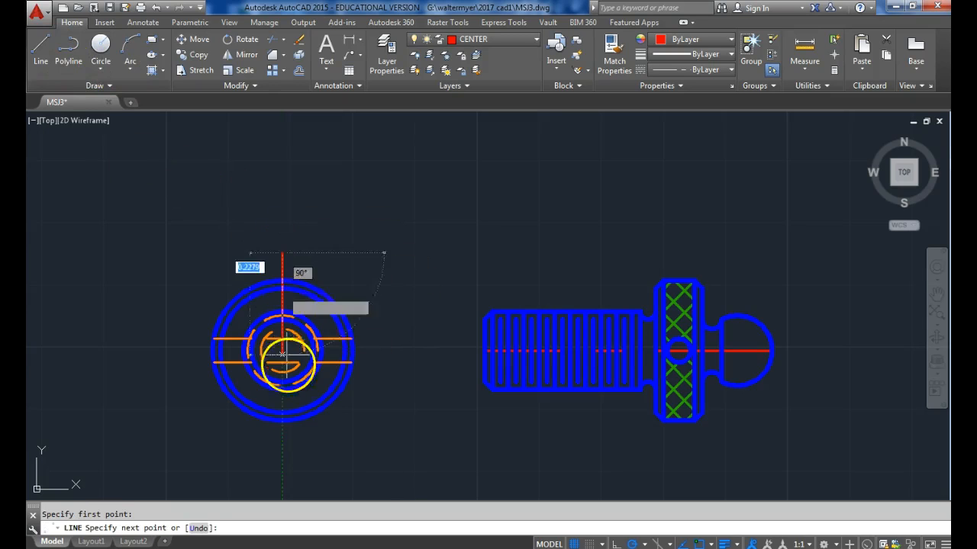
left_click(282, 447)
key("Return")
key("Return")
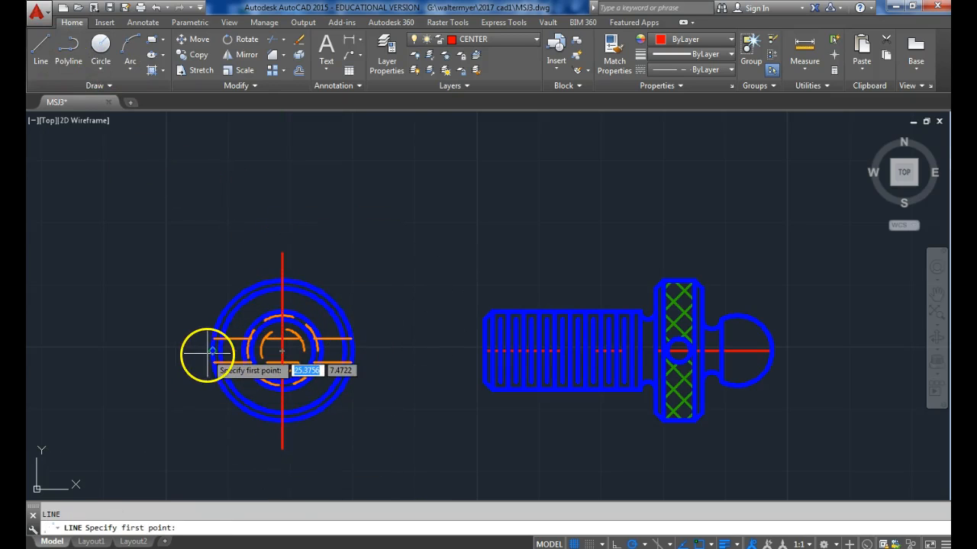
left_click(175, 351)
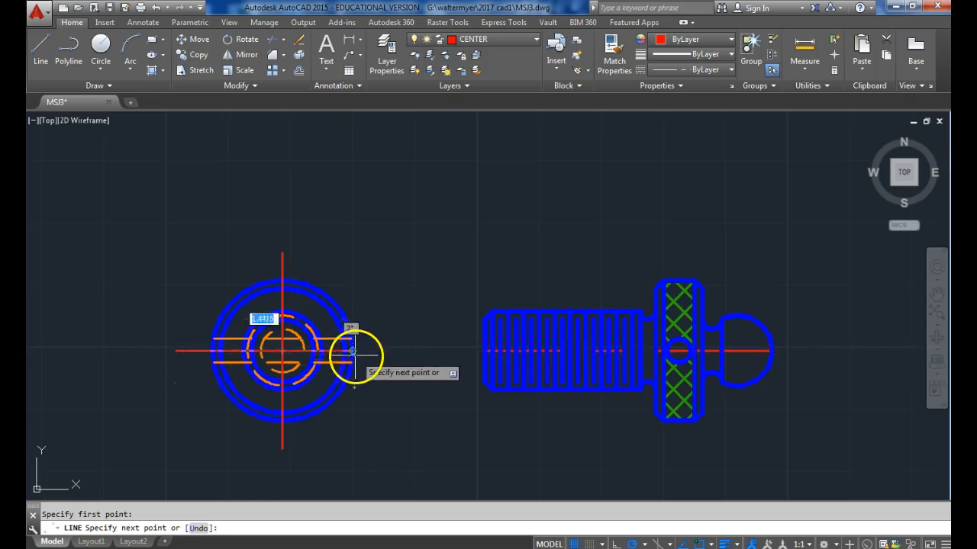
left_click(377, 351)
key("Return")
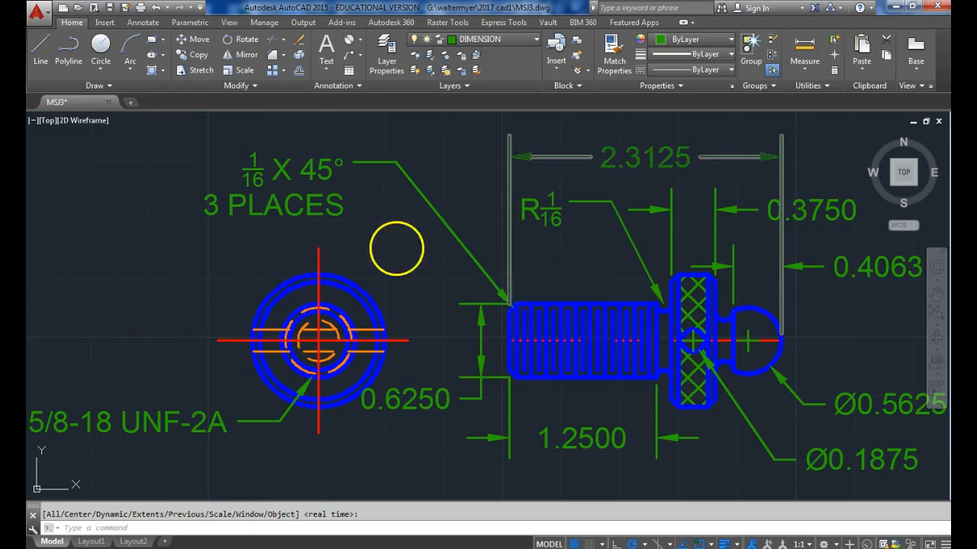
Save the dimensioned MSJ3 drawing.
scroll(389, 248, "down", 2)
left_click(644, 378)
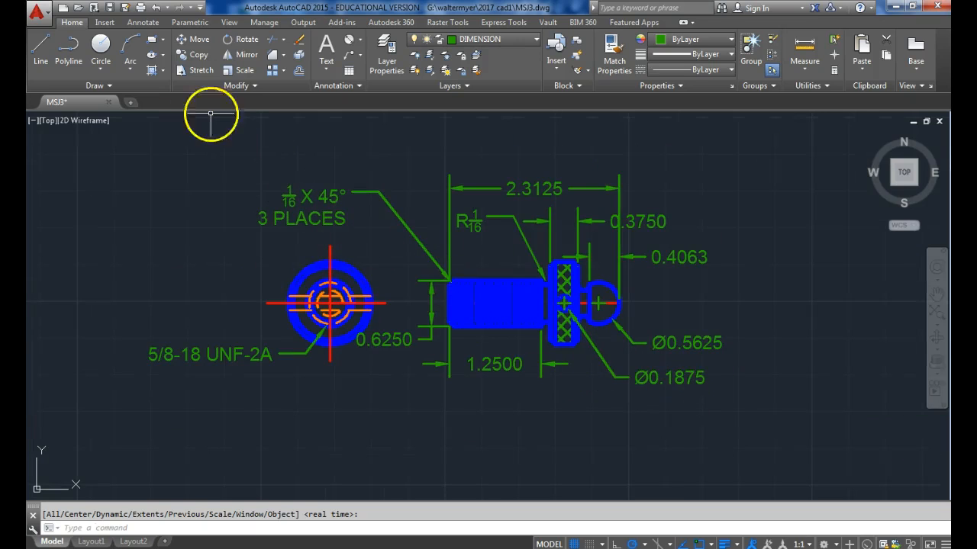
left_click(110, 9)
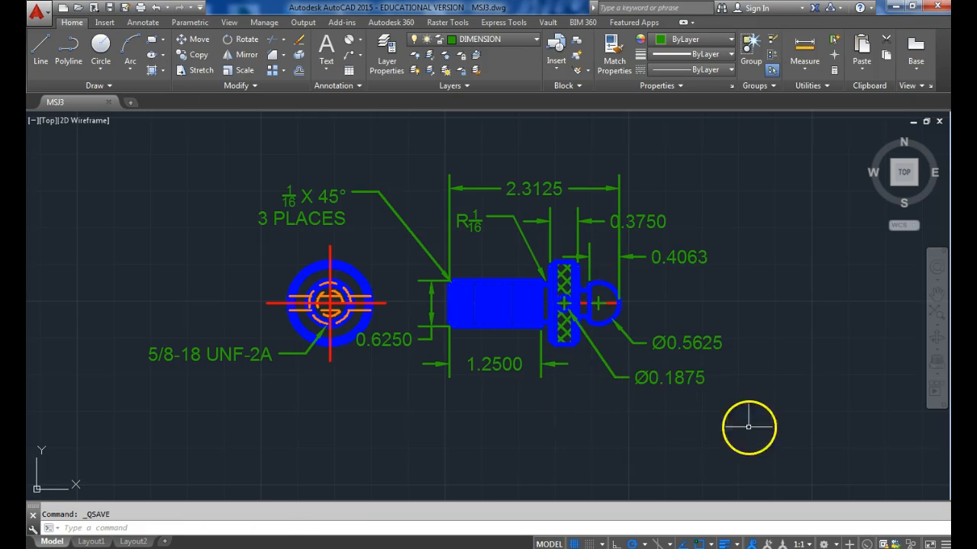
Erase both views together with all their dimensions and notes.
left_click(749, 426)
left_click(149, 157)
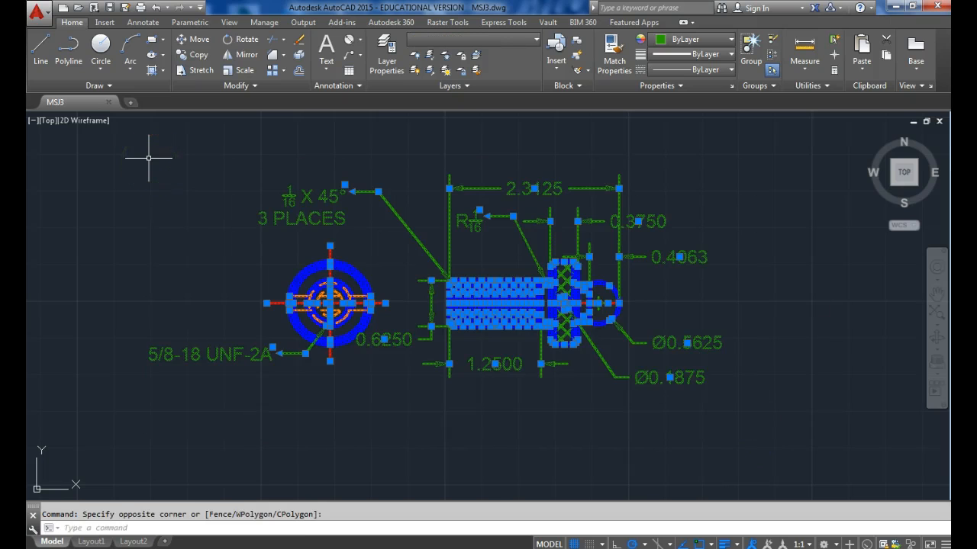
key("Delete")
Save the emptied drawing as MSJ4 in the 2017 cad1 folder.
left_click(36, 12)
left_click(45, 162)
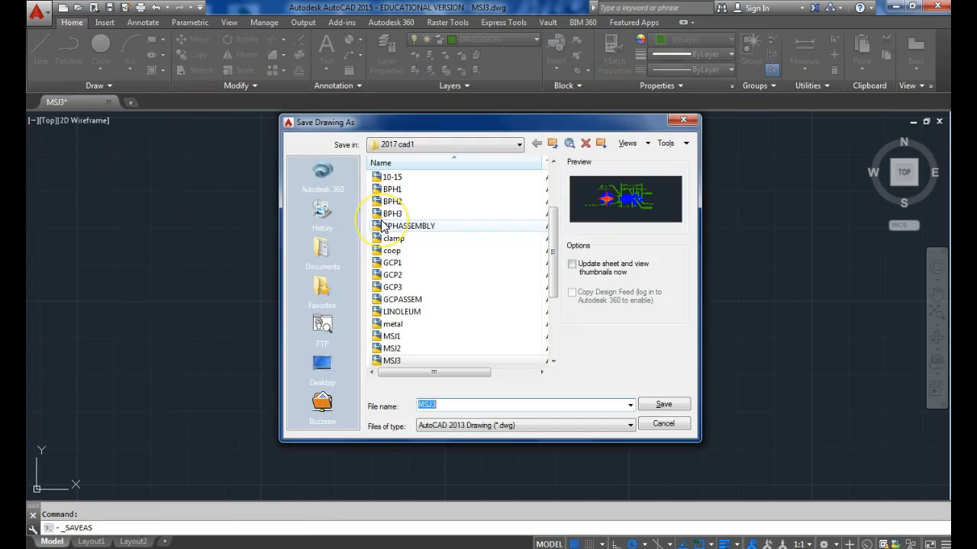
key("BackSpace")
type("4")
left_click(667, 410)
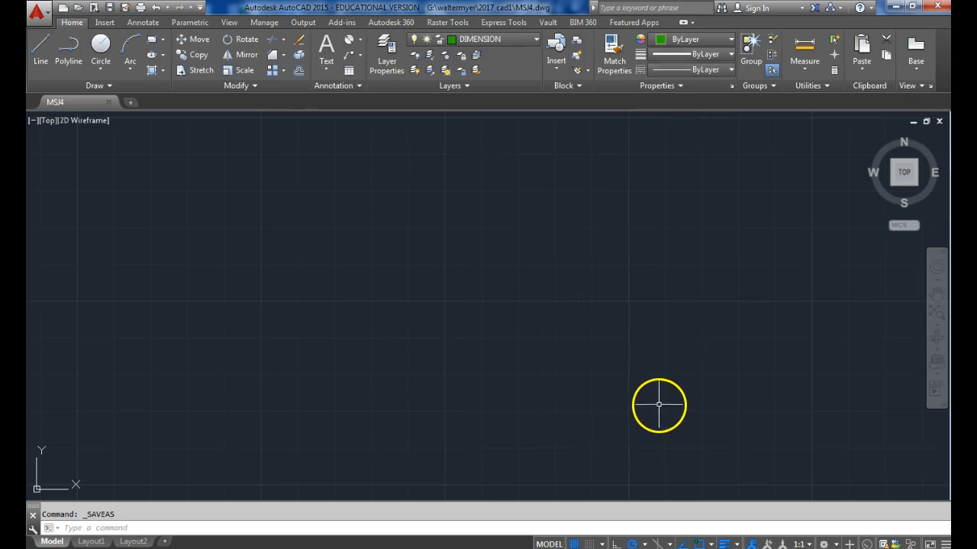
On the CENTER layer, draw a horizontal centerline 5/8 long for the new part.
left_click(511, 42)
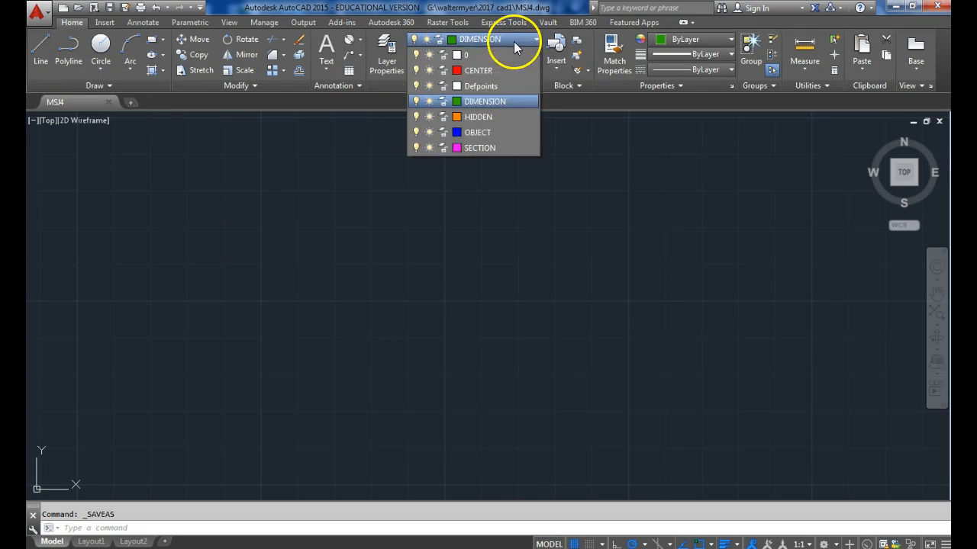
left_click(485, 75)
left_click(39, 43)
left_click(545, 319)
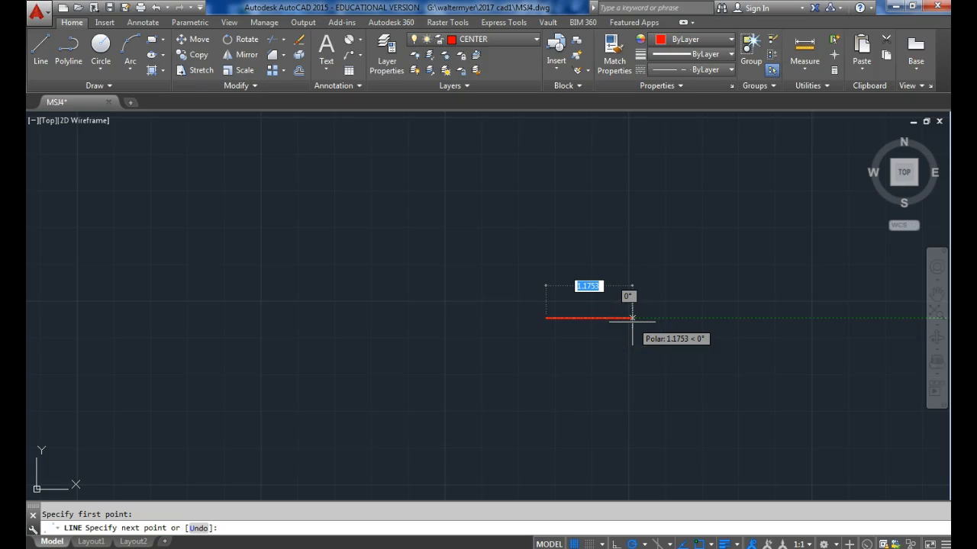
type("5/8")
key("Return")
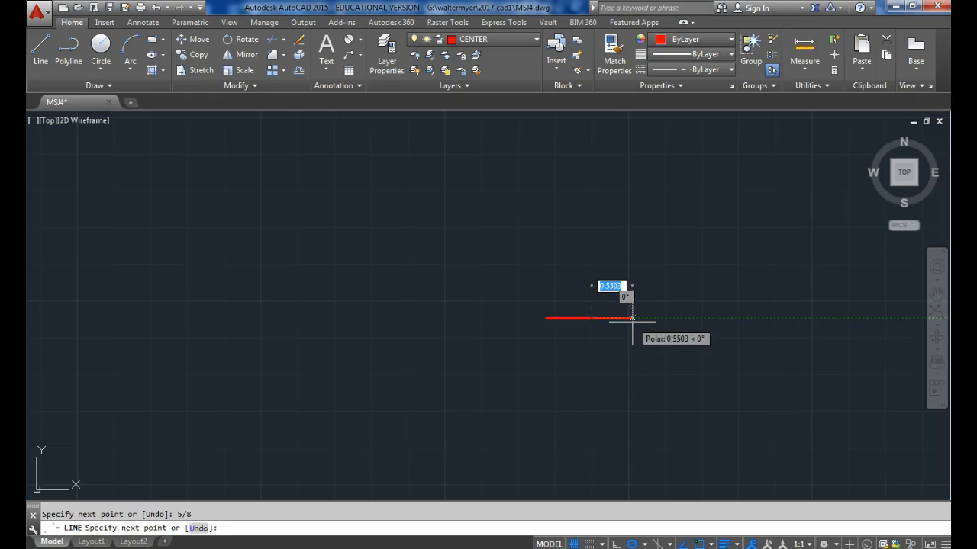
middle_click_drag(624, 318, 529, 291)
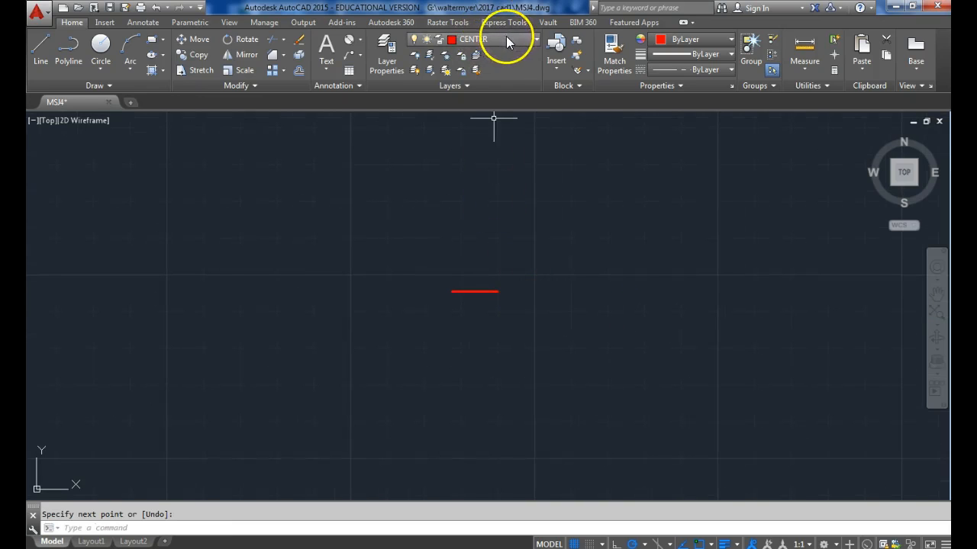
On the OBJECT layer, draw a line 3/8 up from the centerline's right end and continue it 0.5 to the left.
left_click(507, 38)
left_click(486, 132)
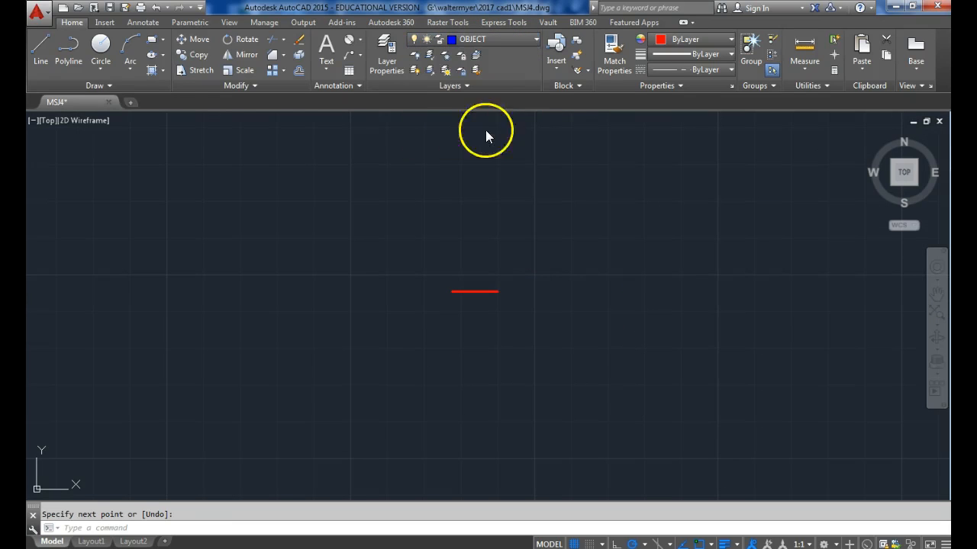
left_click(41, 47)
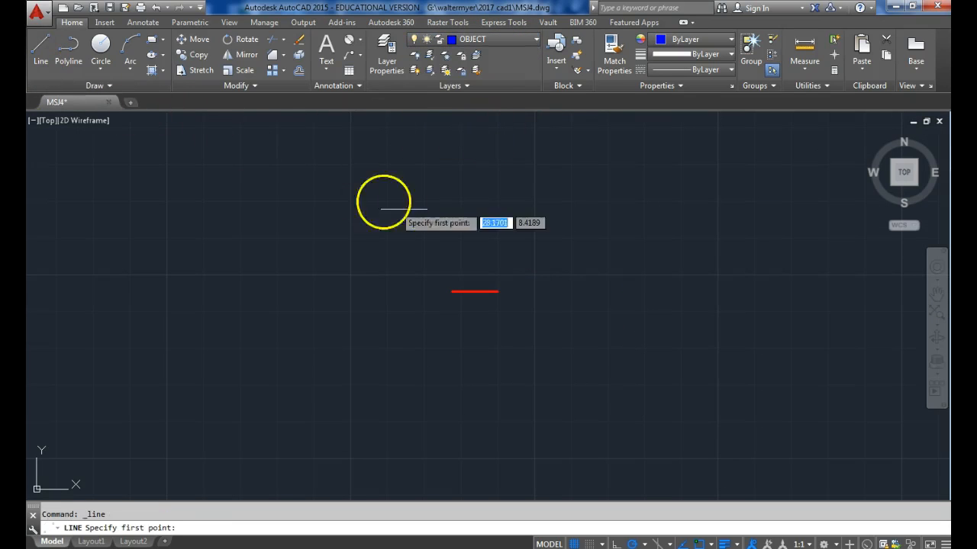
left_click(497, 291)
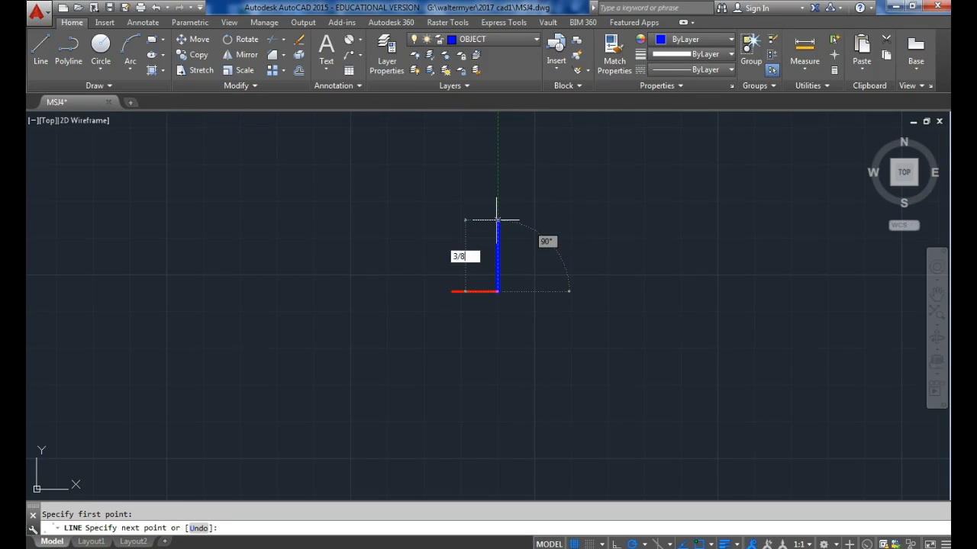
type("3/8")
key("Return")
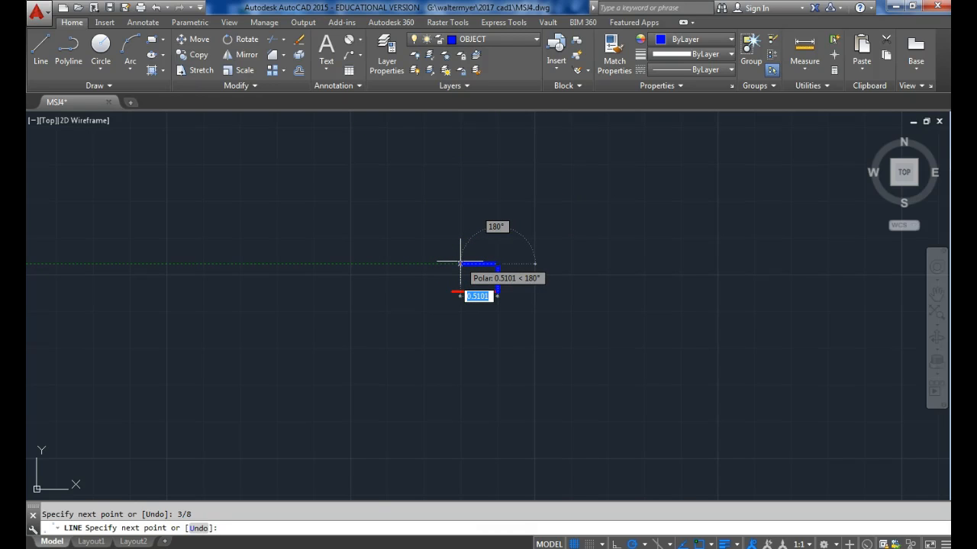
type(".5")
key("Return")
key("Return")
key("Return")
Draw the left edge 5/16 up from the centerline, join it to the top edge's open end, and drop a vertical line to the centerline.
scroll(451, 305, "up", 2)
left_click(451, 283)
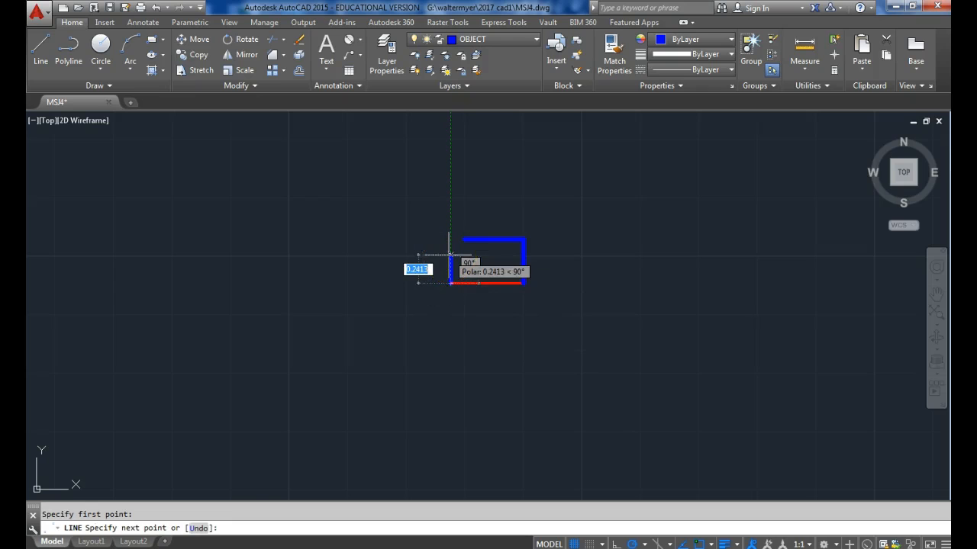
key("Return")
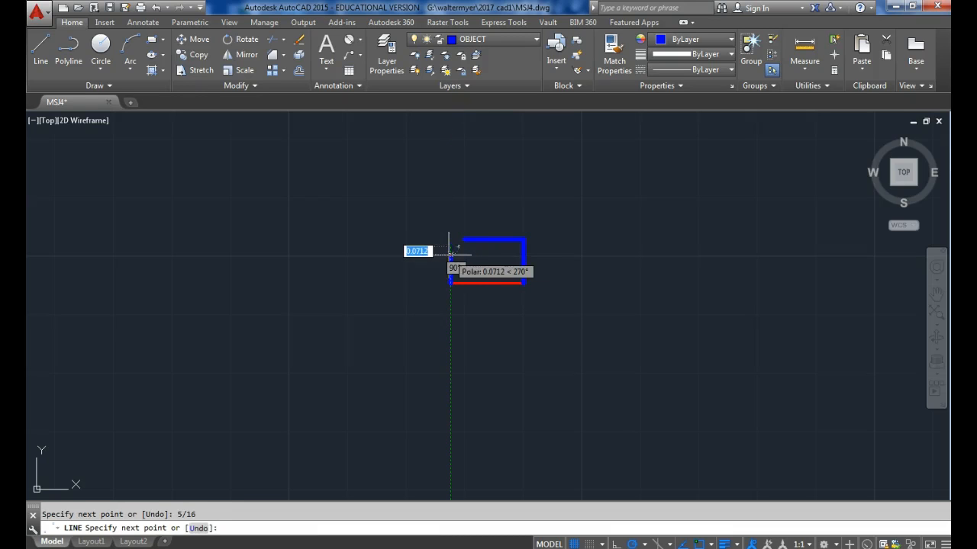
scroll(450, 252, "up", 2)
left_click(463, 239)
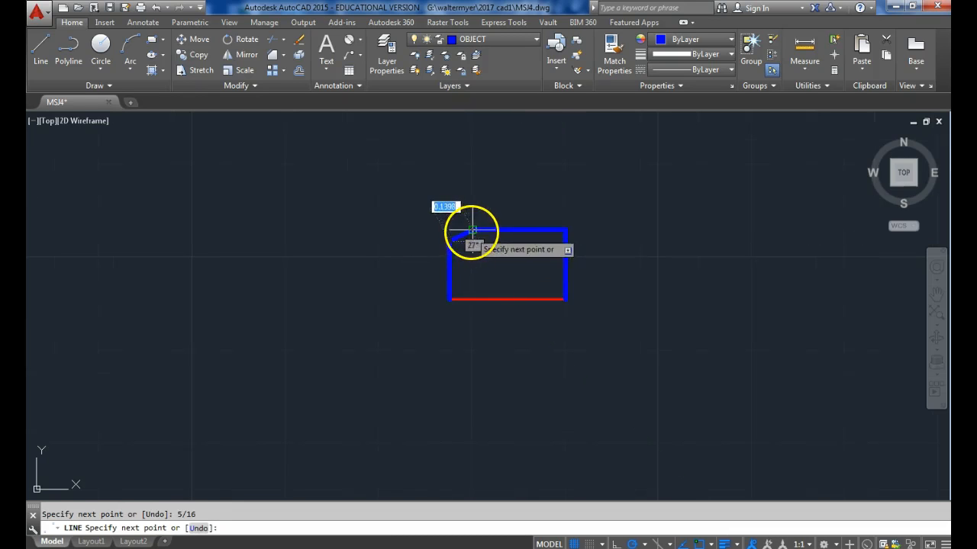
left_click(473, 297)
key("Escape")
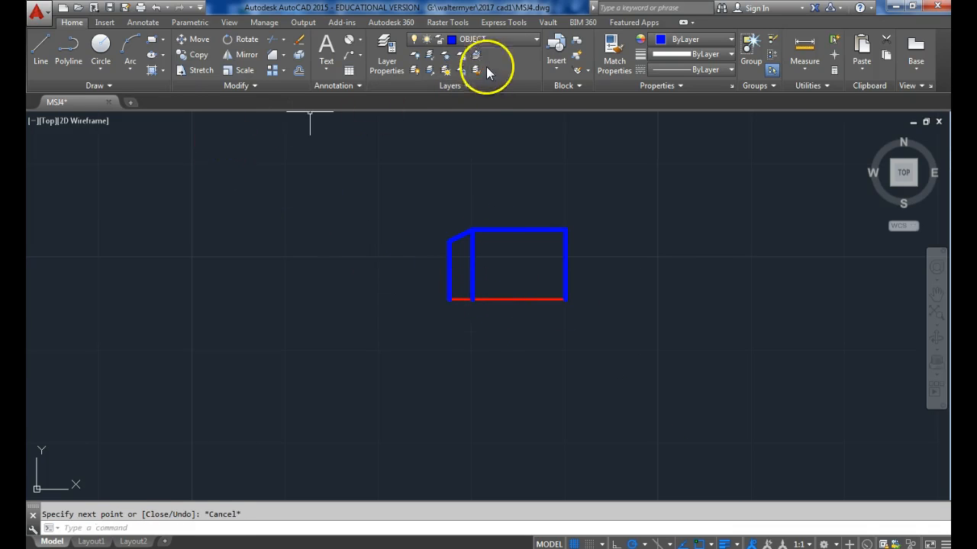
On the HIDDEN layer, draw the bore outline: 3/8 rightward from a point 9/32 up the left edge, then down to the centerline.
left_click(501, 42)
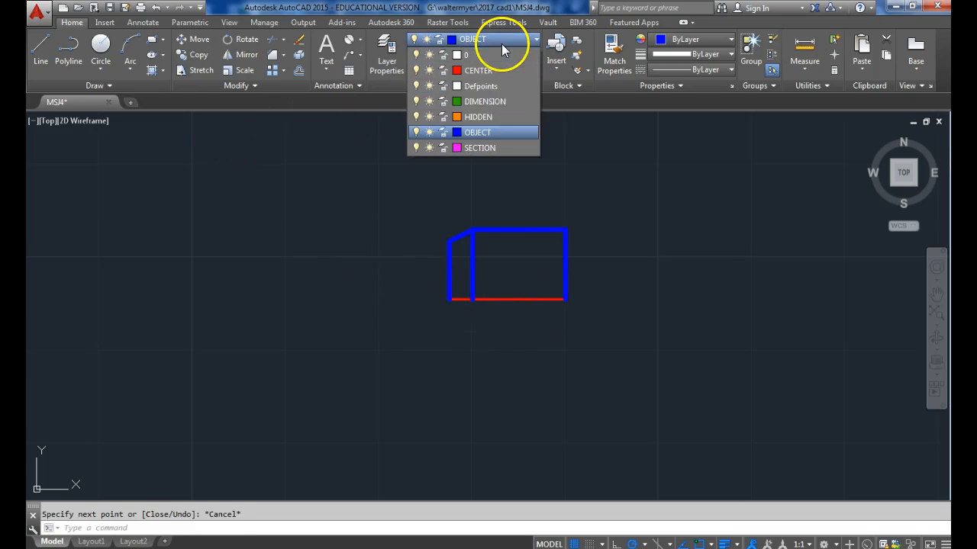
left_click(479, 117)
left_click(36, 47)
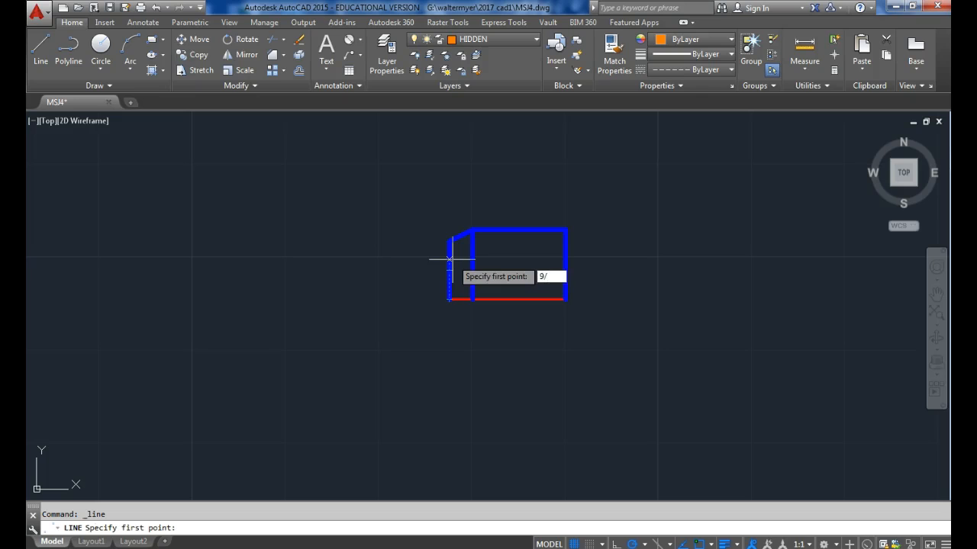
key("Return")
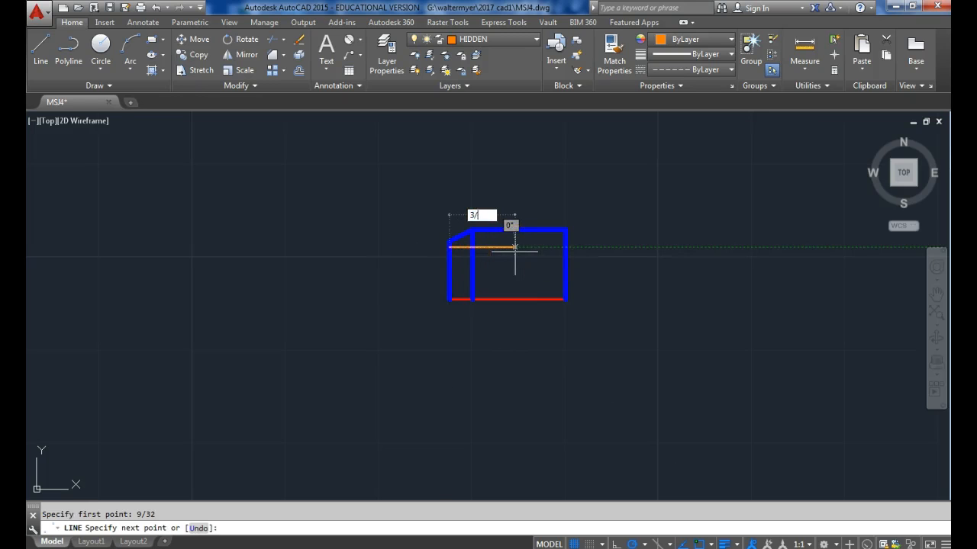
key("Return")
left_click(518, 247)
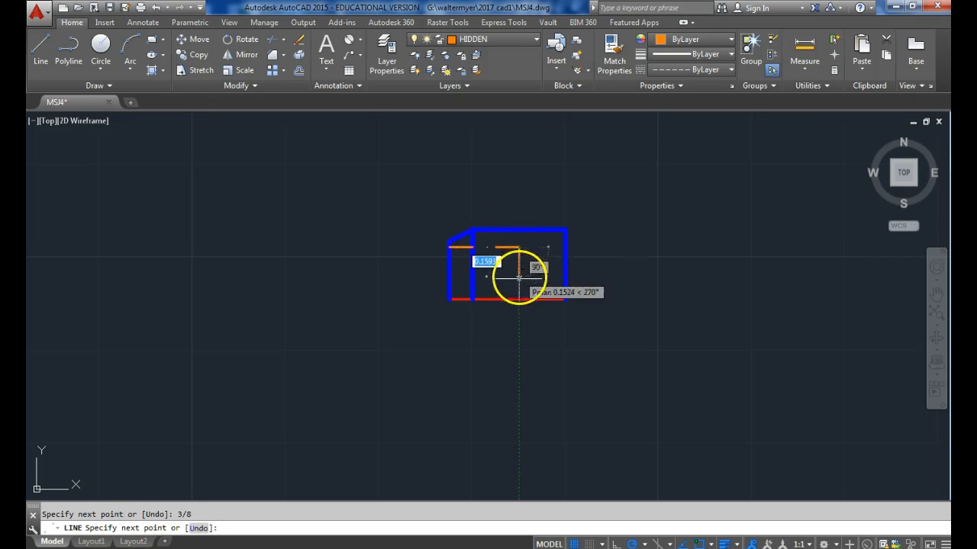
key("Return")
key("Return")
Draw a slanted hidden line at 60° from the bore outline's inner corner down to the right, past the centerline.
left_click(518, 247)
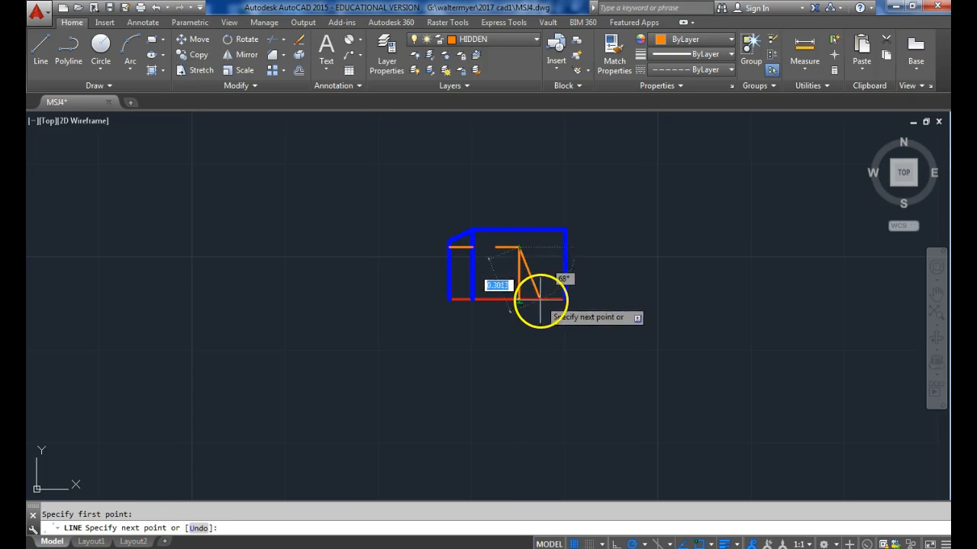
type("60")
key("Return")
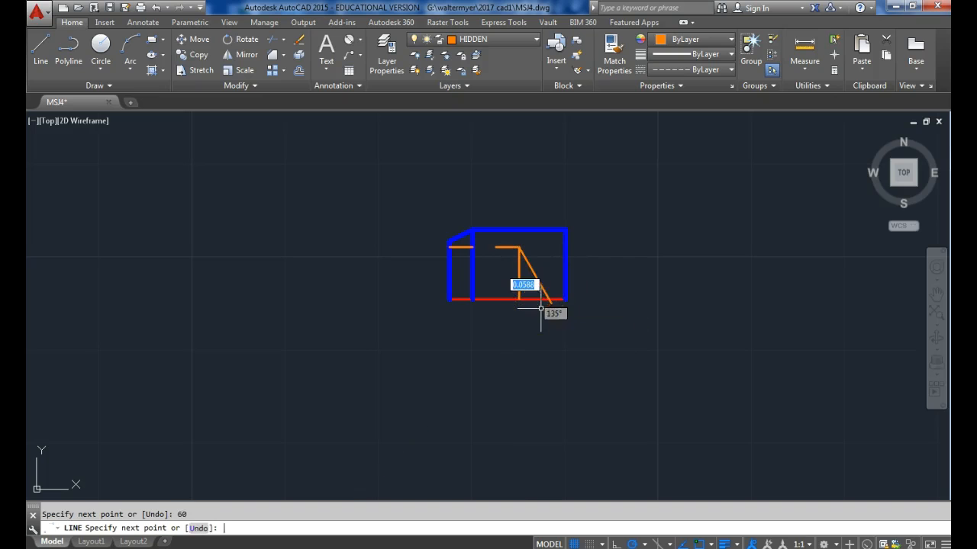
Trim the overhanging end of the slanted hidden line below the centerline.
left_click(276, 39)
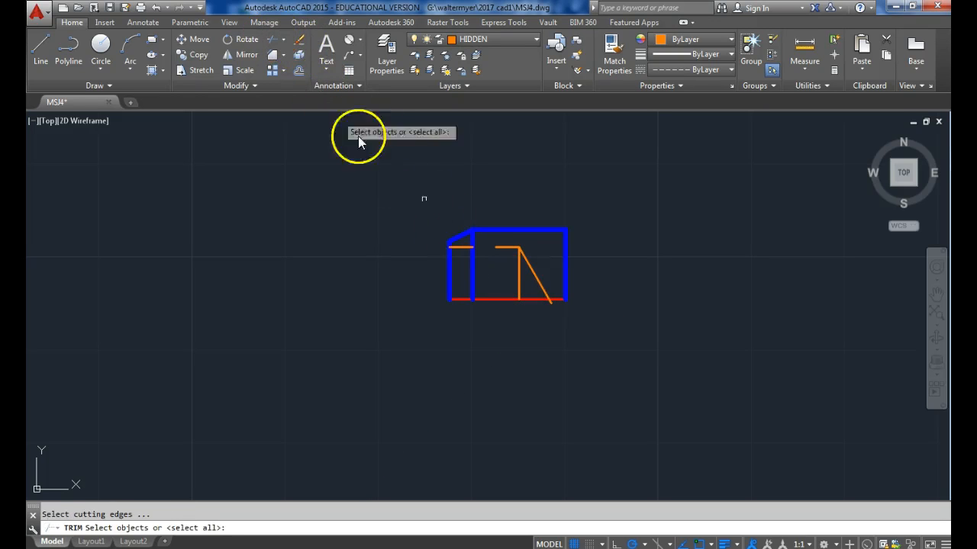
key("Return")
left_click(551, 304)
key("Return")
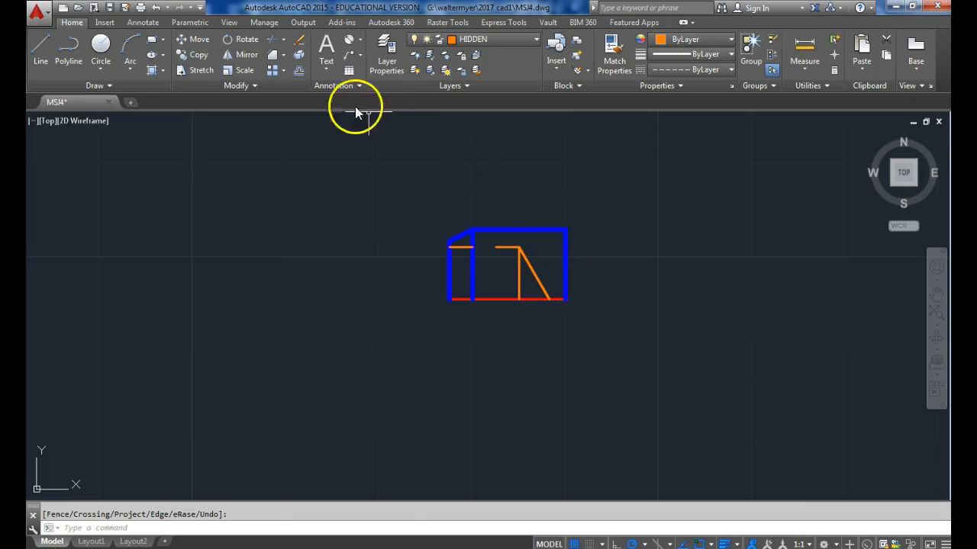
Chamfer the upper-right corner of the side view with both distances set to 1/32.
left_click(272, 56)
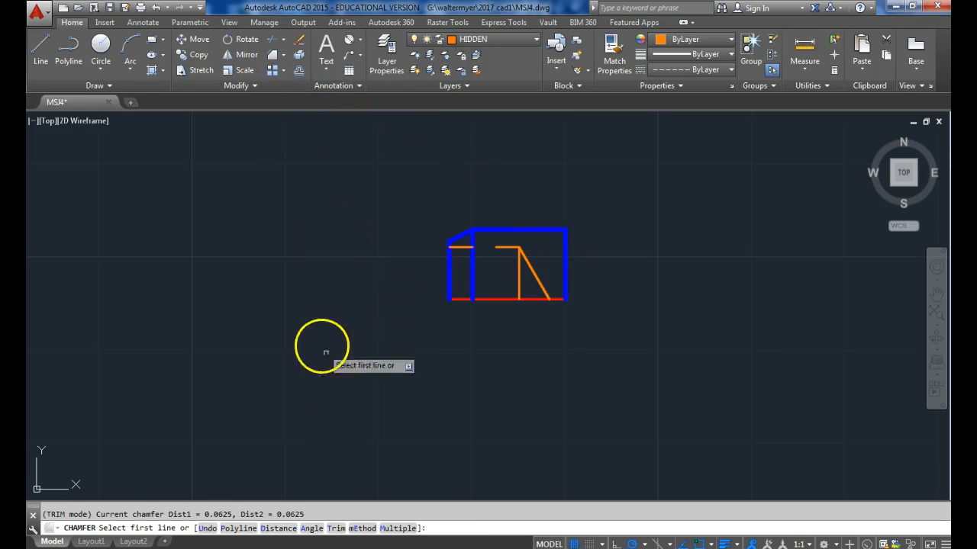
left_click(276, 528)
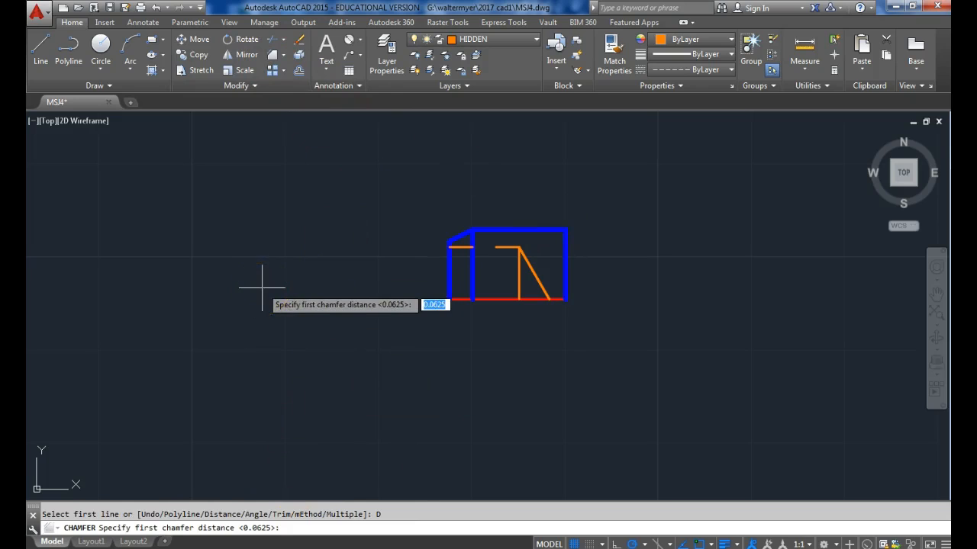
type("1/32")
key("Return")
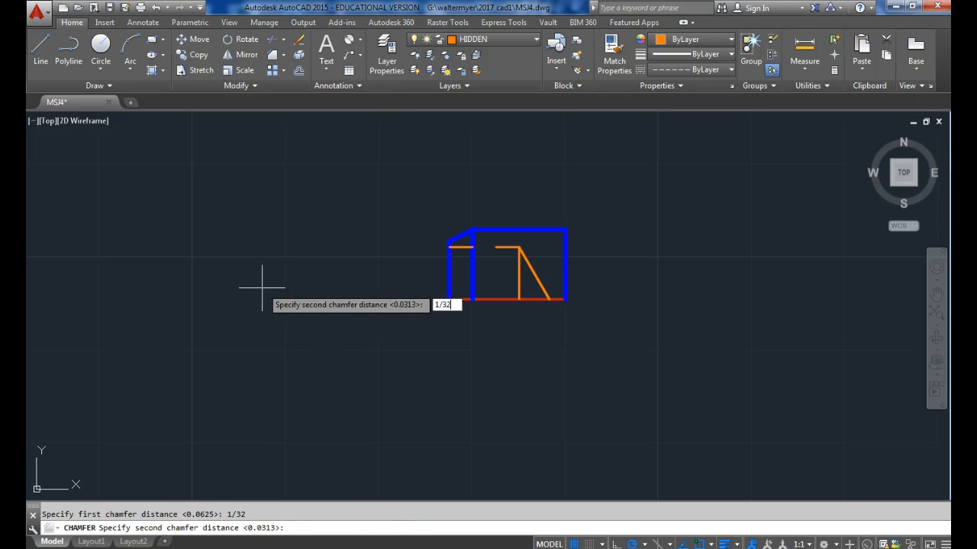
key("Return")
left_click(544, 229)
On the OBJECT layer, draw a vertical line from the chamfer's upper end down to the centerline.
left_click(520, 40)
left_click(424, 120)
left_click(41, 47)
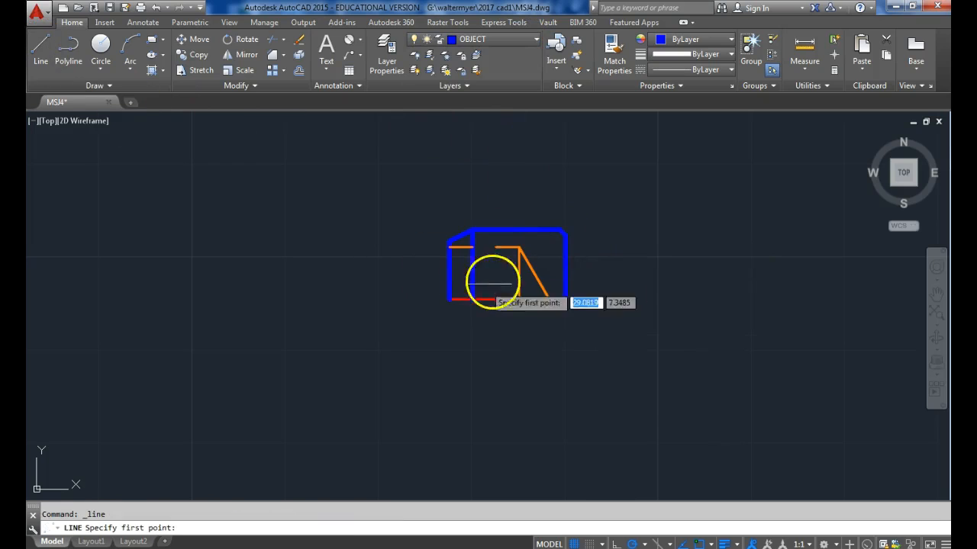
left_click(563, 229)
left_click(561, 298)
key("Escape")
Mirror the side view's upper half about the horizontal centerline, keeping the source objects.
scroll(470, 268, "up", 2)
middle_click_drag(552, 298, 545, 297)
left_click(649, 277)
left_click(331, 190)
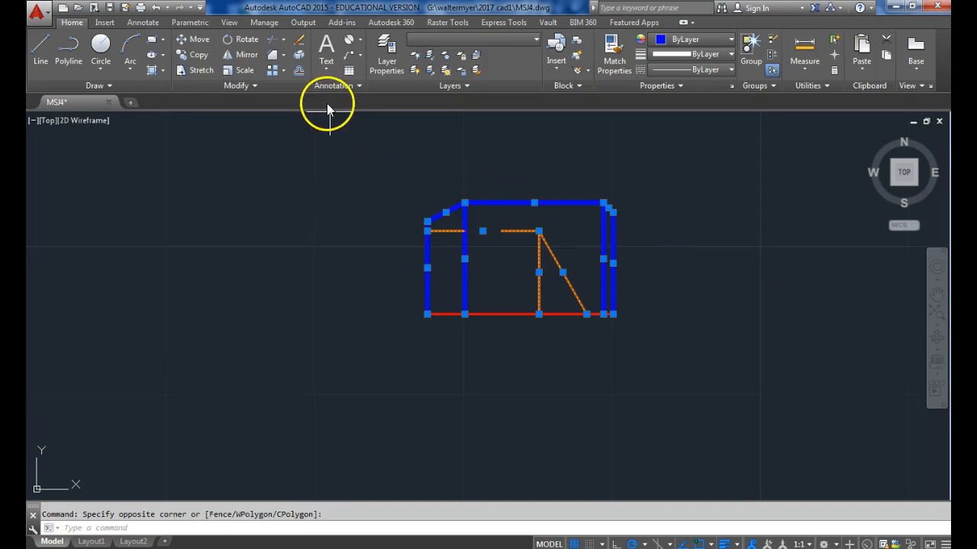
left_click(231, 58)
left_click(428, 314)
left_click(499, 314)
key("Return")
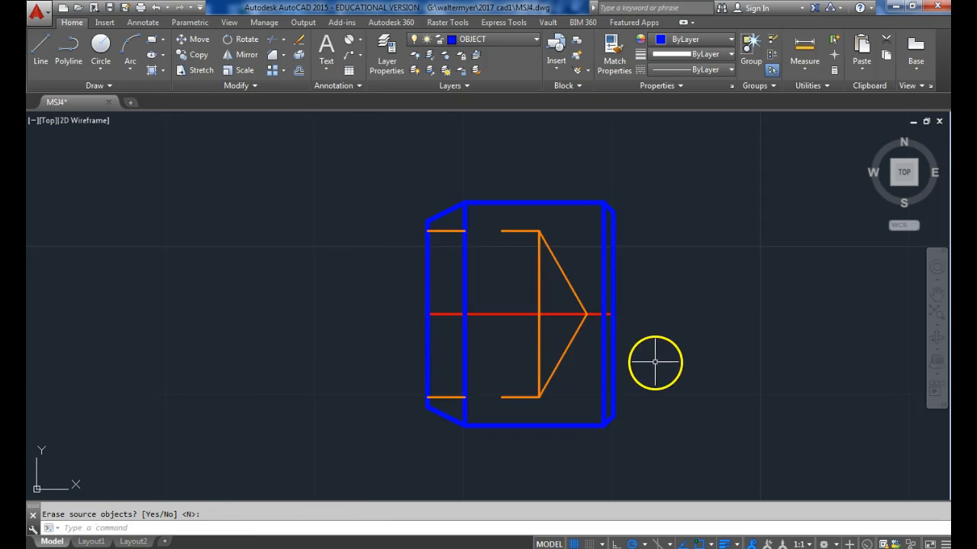
Draw the end view's bore circle, centered about 0.9 left of the side view in line with its centerline, with its radius projected from the hidden bore line.
middle_click_drag(403, 328, 485, 328)
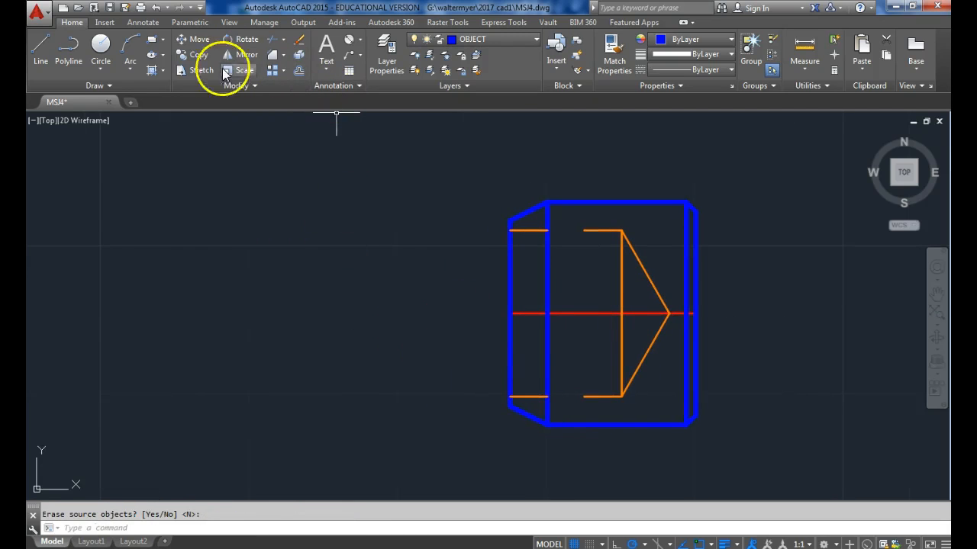
left_click(98, 46)
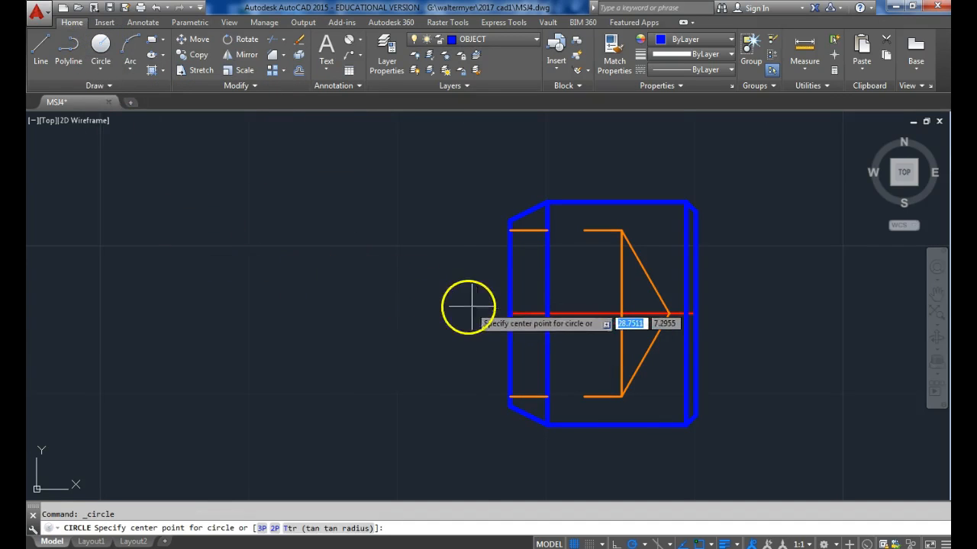
left_click(241, 312)
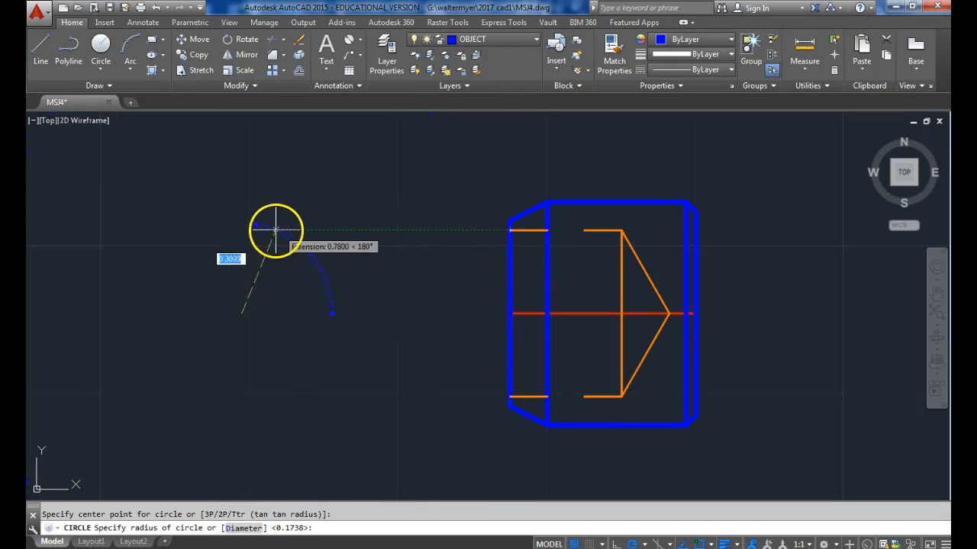
left_click(241, 229)
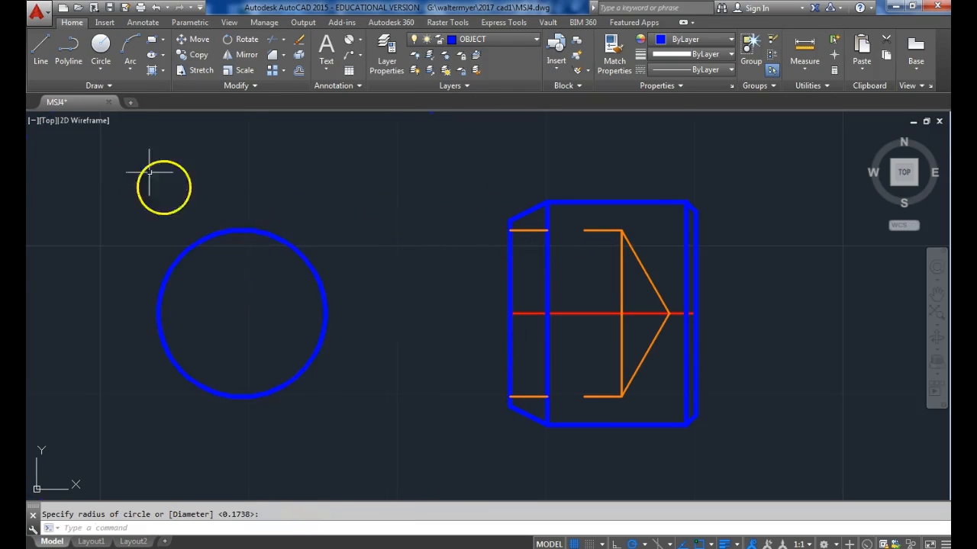
Add two concentric circles to the end view, projecting radii 0.3125 from the taper's small end and 0.375 from the top edge.
left_click(101, 43)
left_click(242, 313)
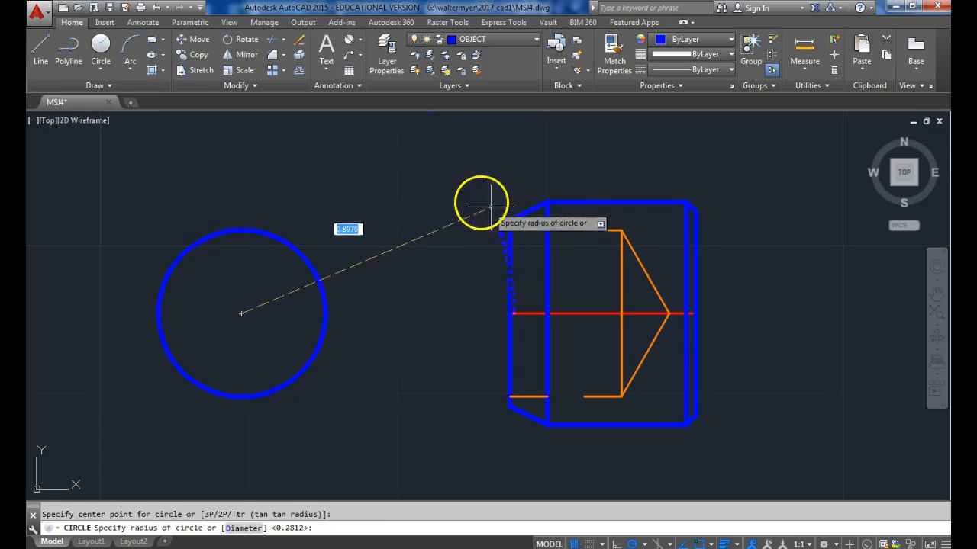
left_click(245, 221)
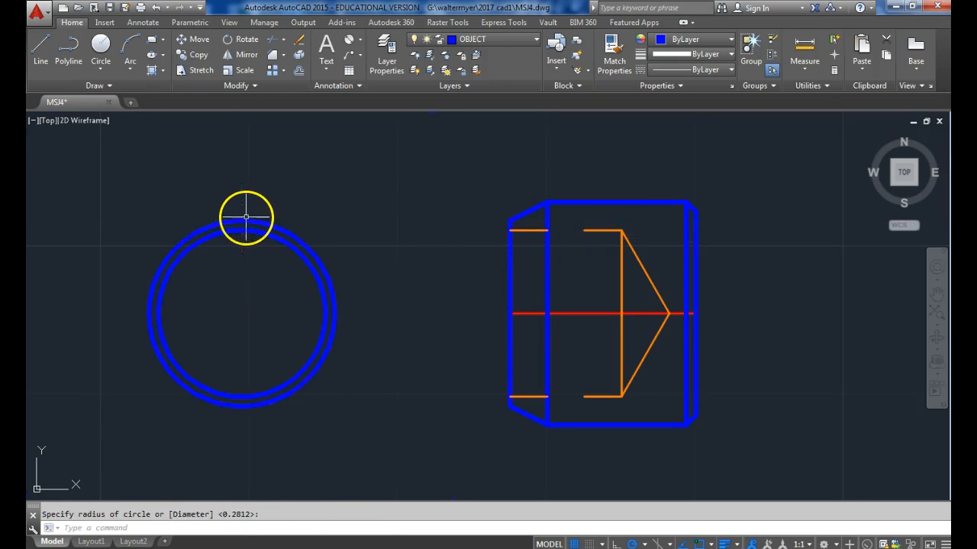
left_click(100, 46)
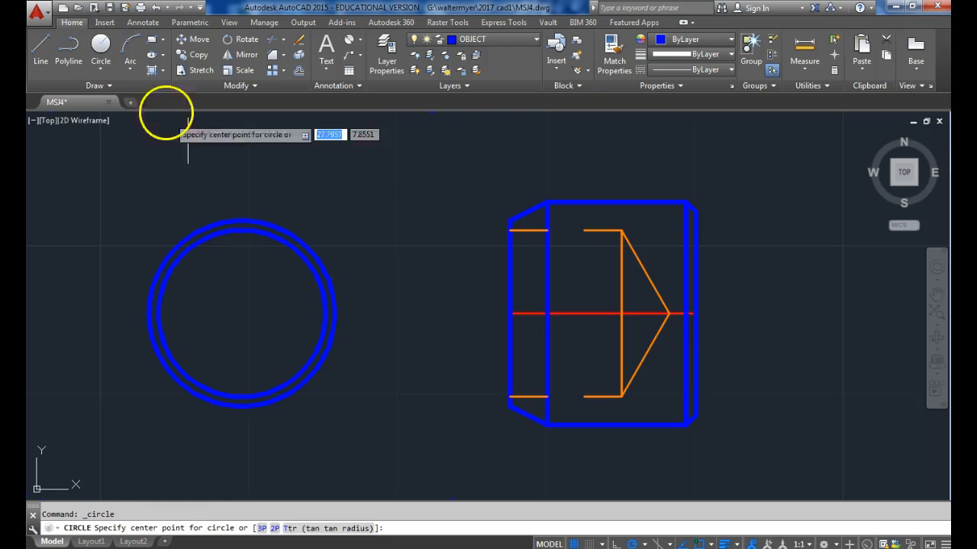
left_click(241, 313)
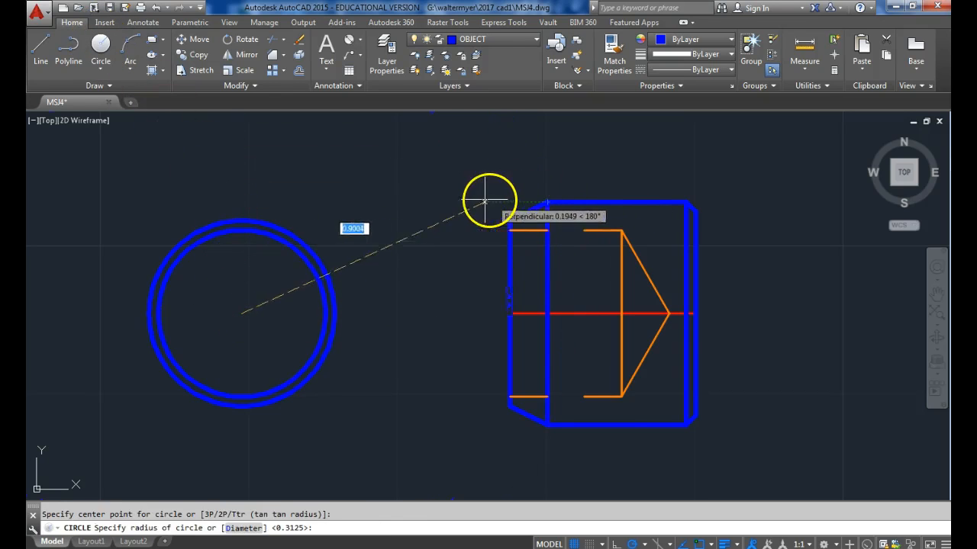
left_click(241, 201)
On the HIDDEN layer, draw a concentric circle in the end view with its radius projected from the chamfer's lower end.
left_click(515, 43)
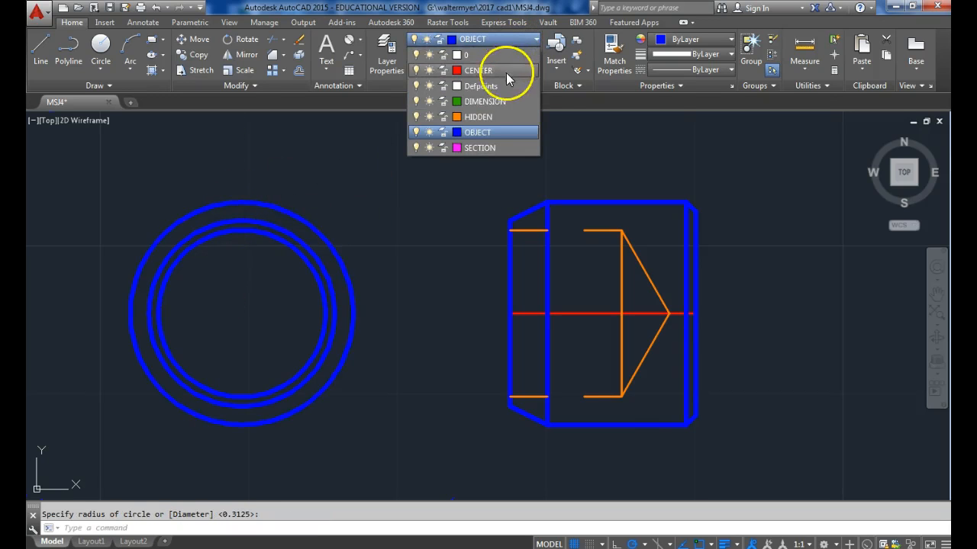
left_click(489, 115)
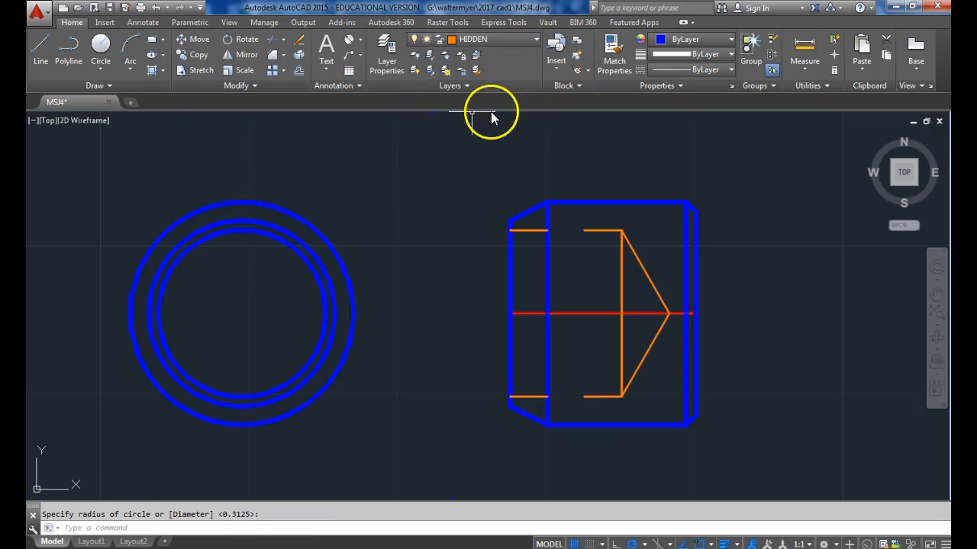
left_click(103, 60)
left_click(241, 312)
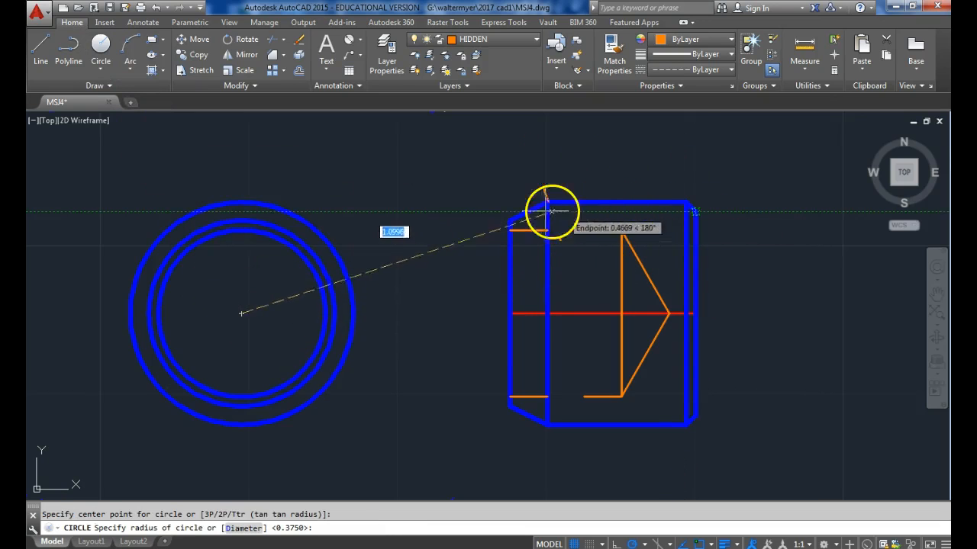
left_click(236, 210)
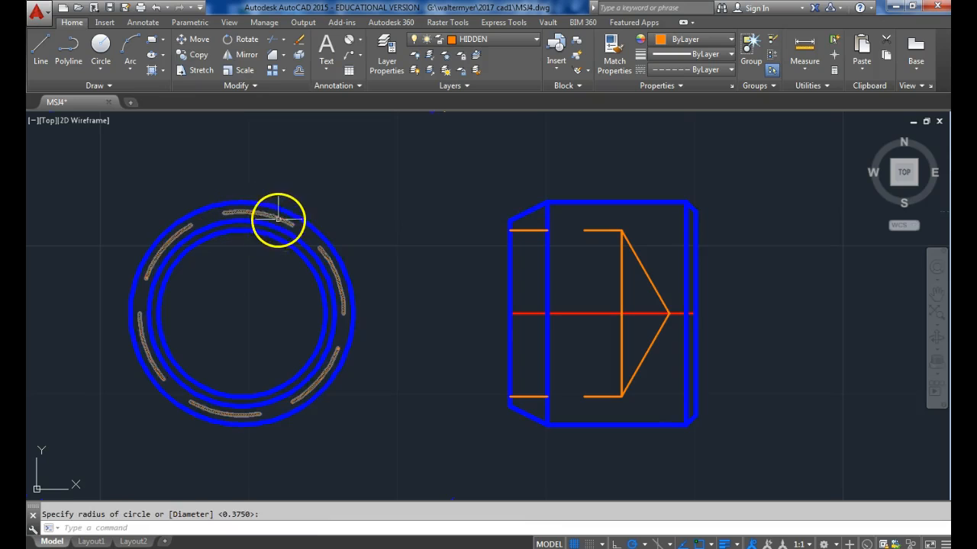
key("Escape")
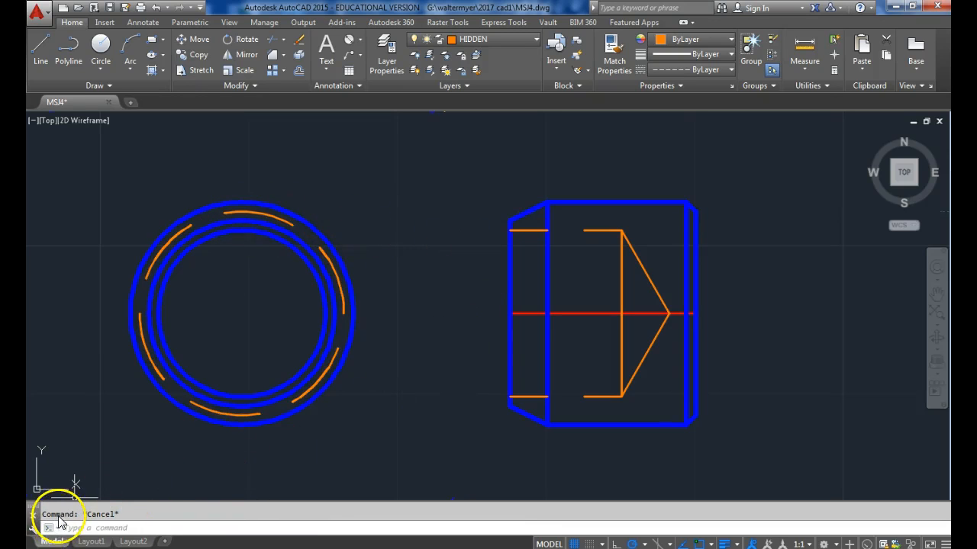
On the DIMENSION layer, add a linear dimension for the side view's overall length above the part.
scroll(385, 271, "down", 2)
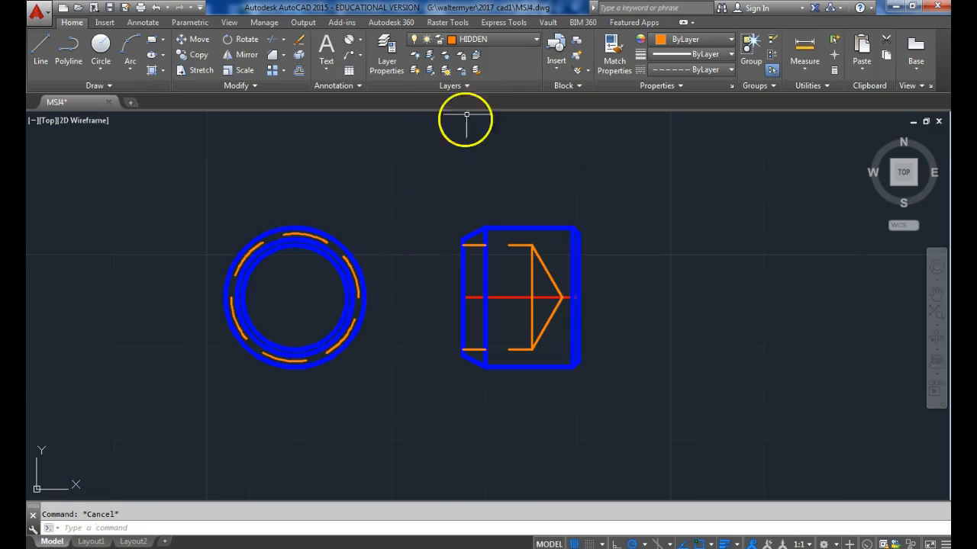
left_click(524, 39)
left_click(503, 102)
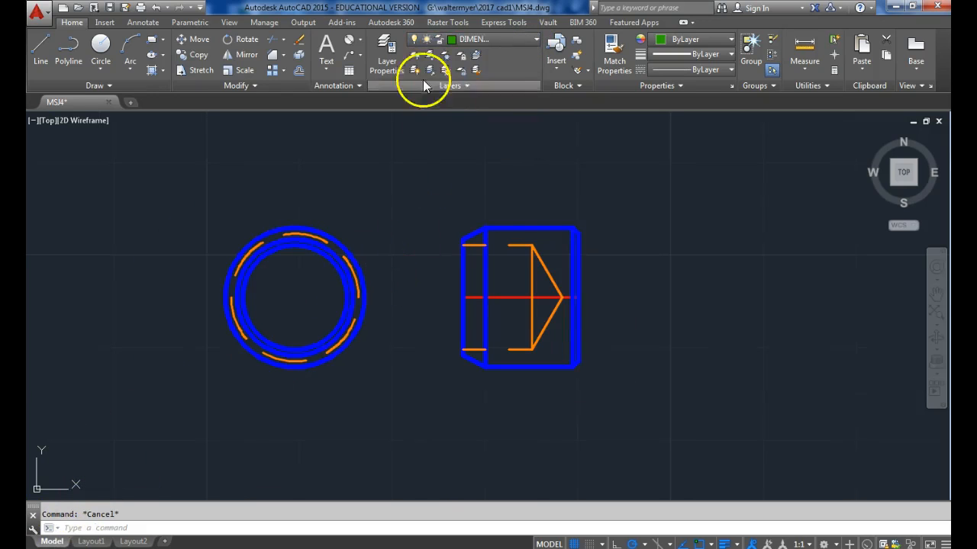
left_click(357, 42)
left_click(359, 58)
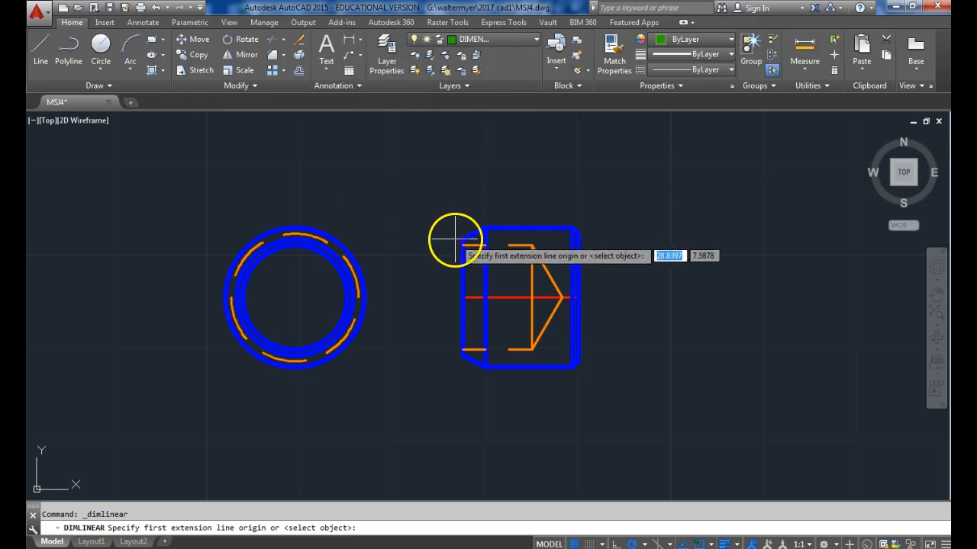
left_click(458, 240)
left_click(578, 230)
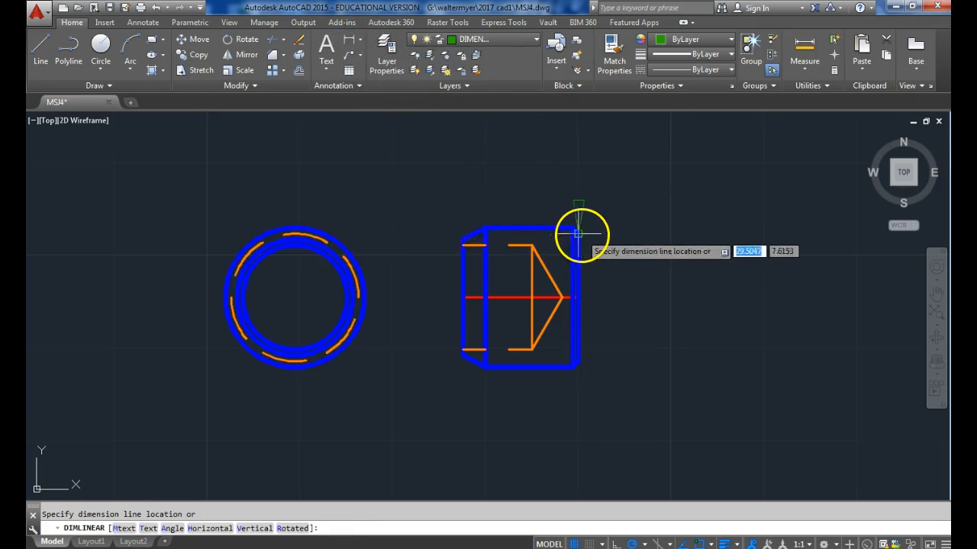
left_click(563, 175)
Add a linear dimension for the left taper's horizontal length below the side view.
right_click(669, 255)
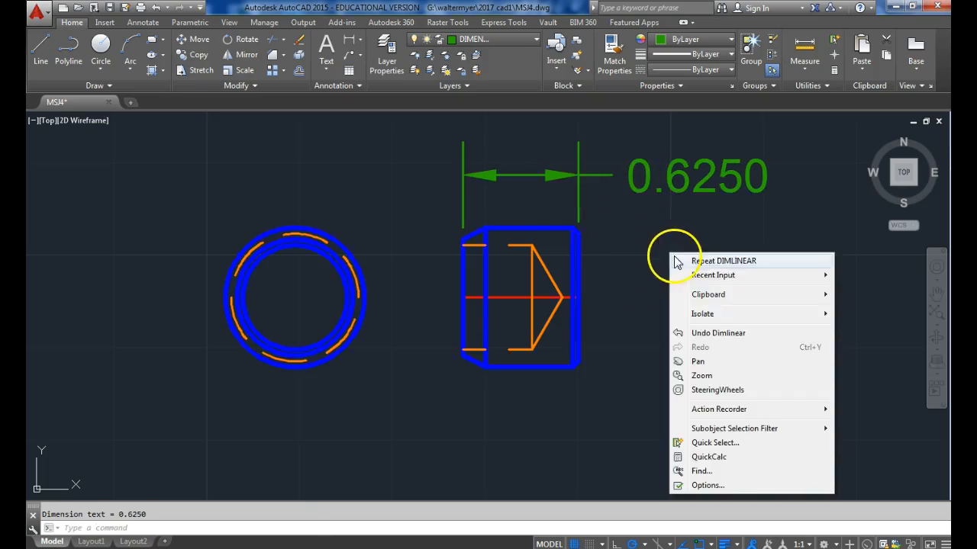
left_click(686, 262)
left_click(485, 368)
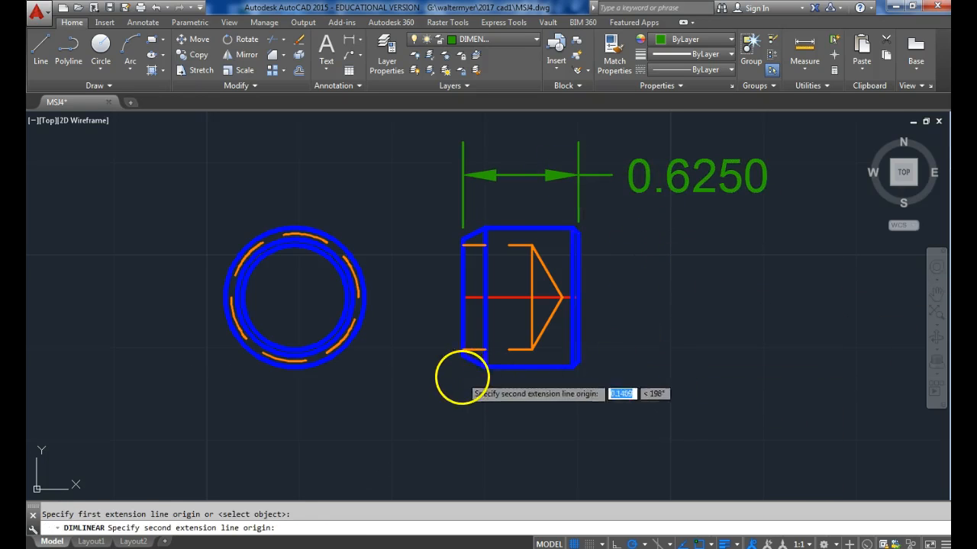
left_click(462, 356)
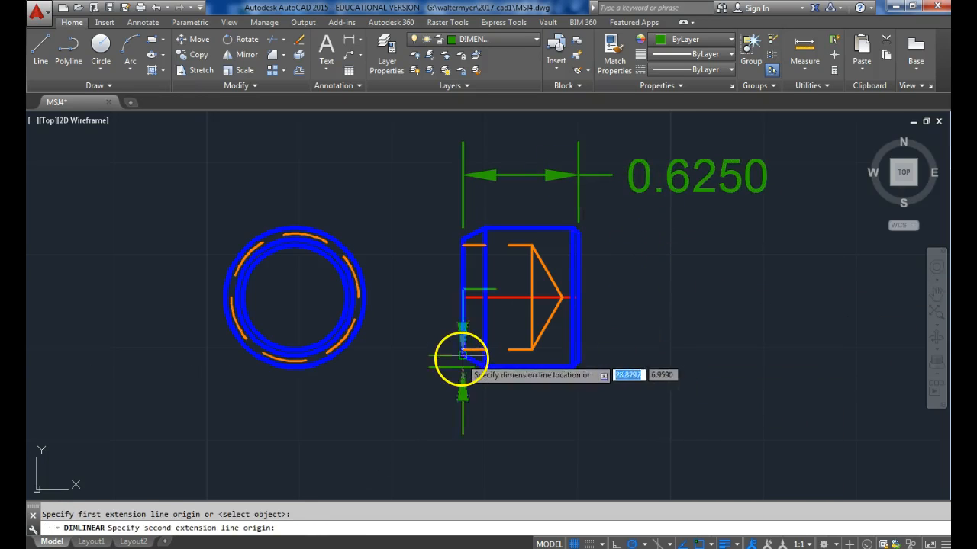
left_click(463, 411)
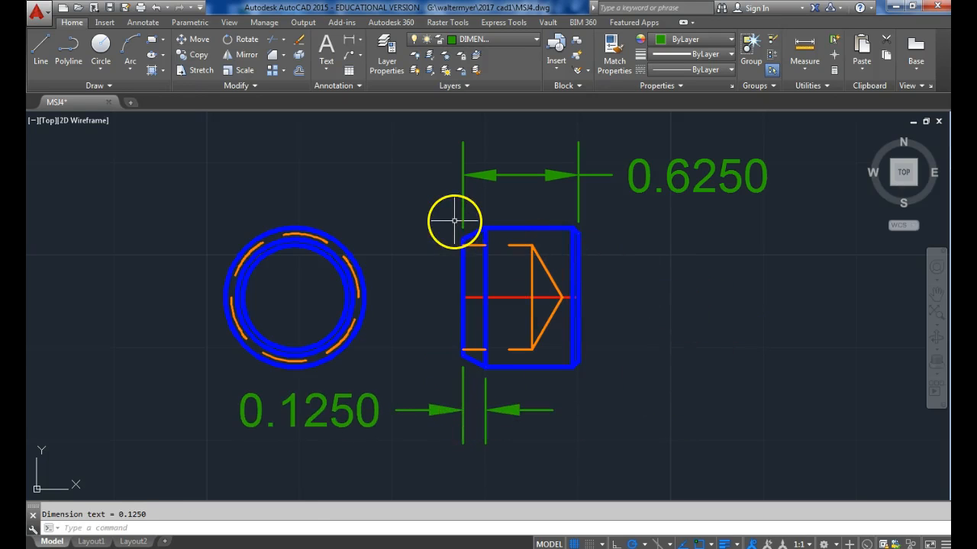
Add a multileader to the side view's lower-right chamfer with the note 1/32 X 45°, showing 1/32 as a stacked fraction.
left_click(350, 63)
left_click(577, 365)
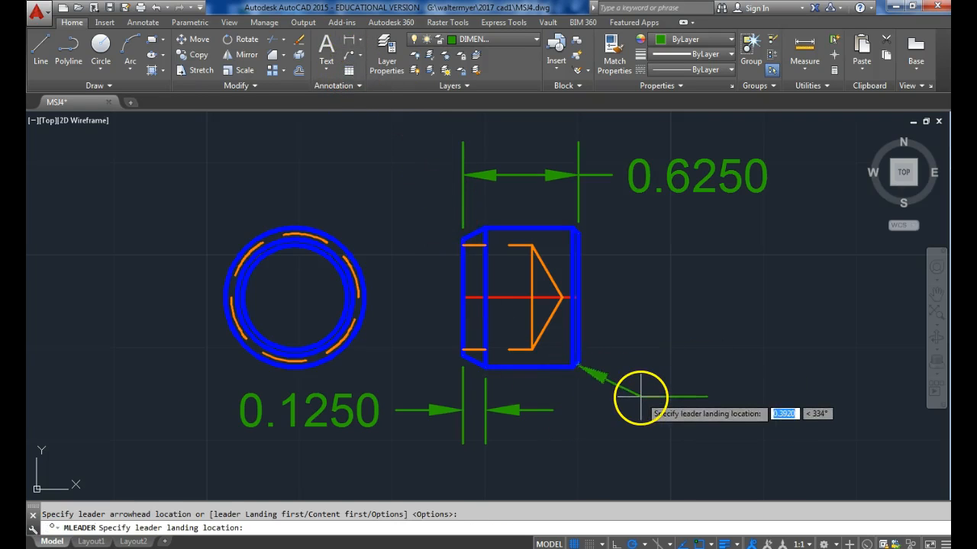
left_click(640, 396)
type("1/")
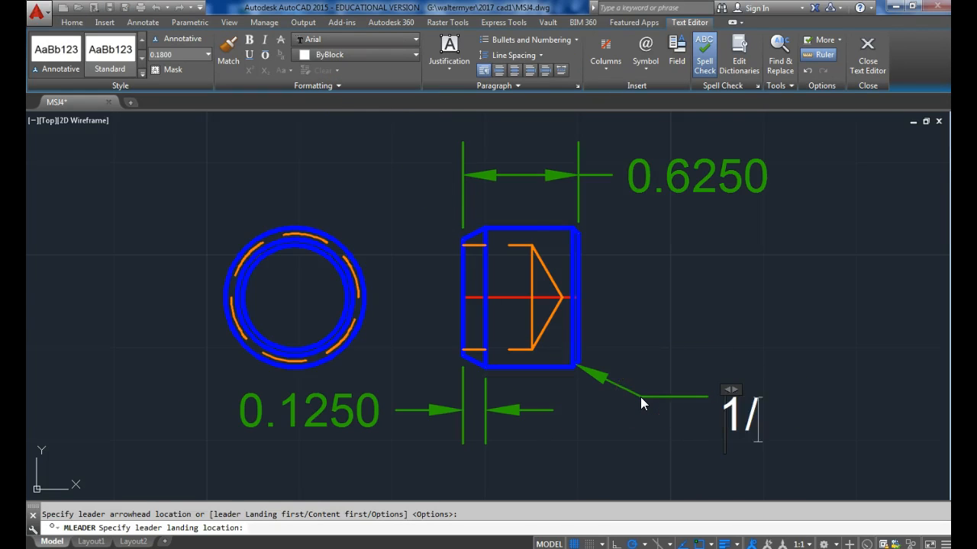
type("32 X 45")
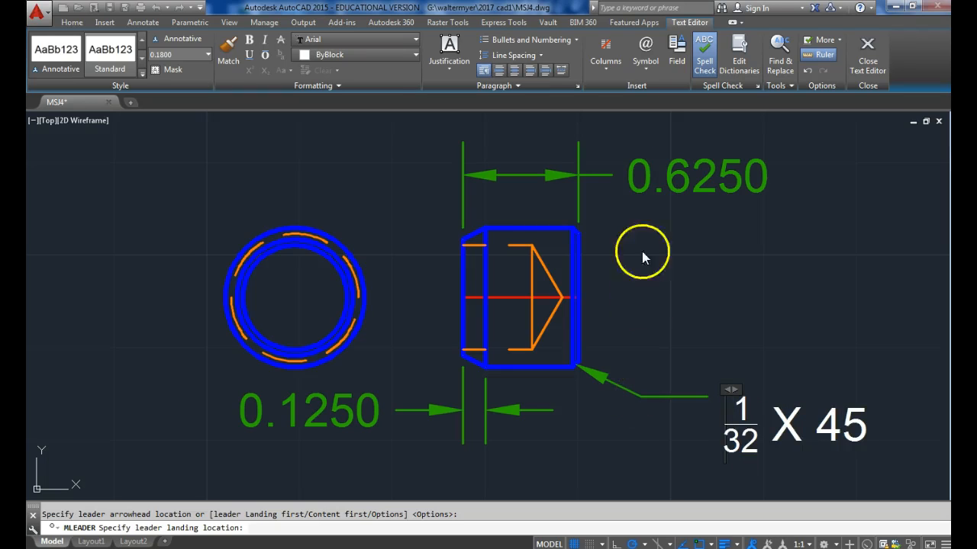
left_click(651, 61)
left_click(657, 85)
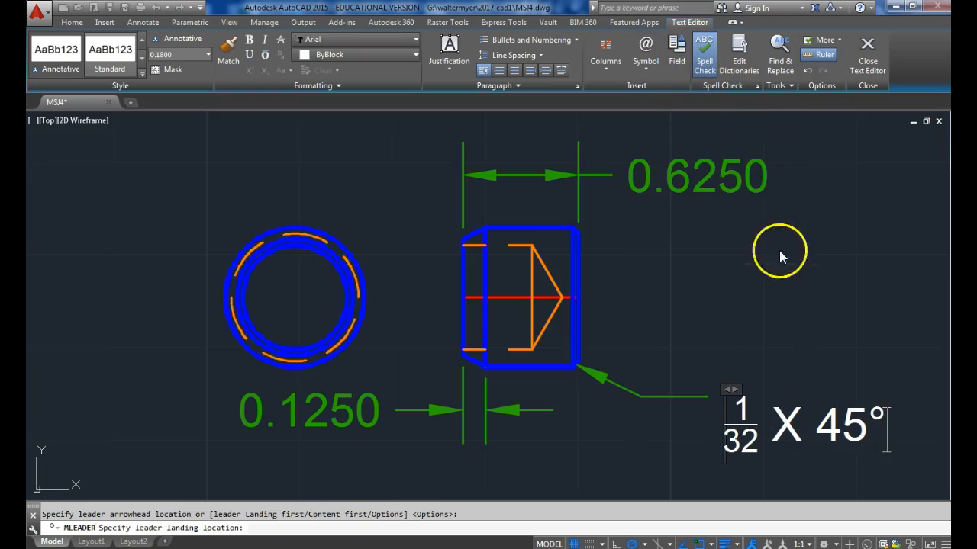
left_click(764, 320)
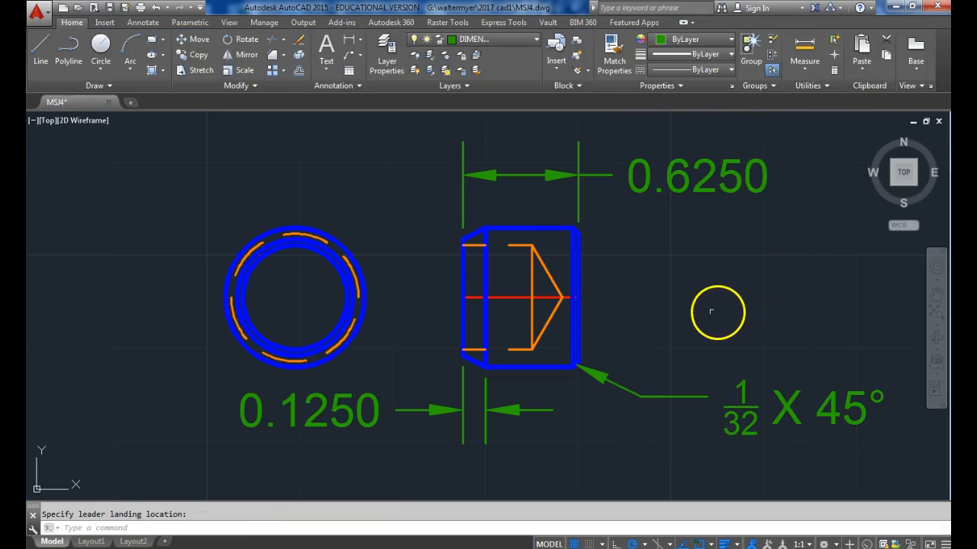
Add a multileader to the end view's inner circle with the note 9/16 X 3/8 DP., showing both fractions stacked.
left_click(349, 63)
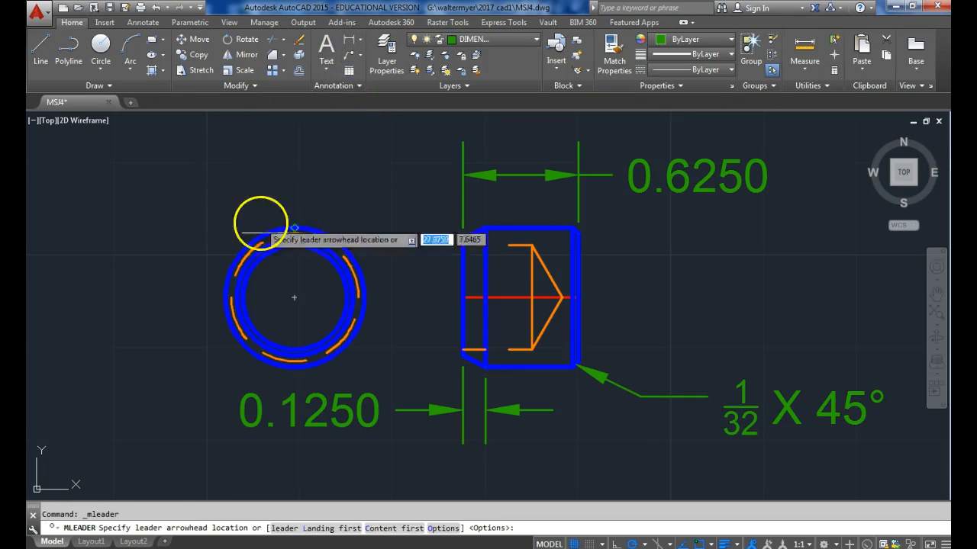
left_click(293, 243)
left_click(220, 171)
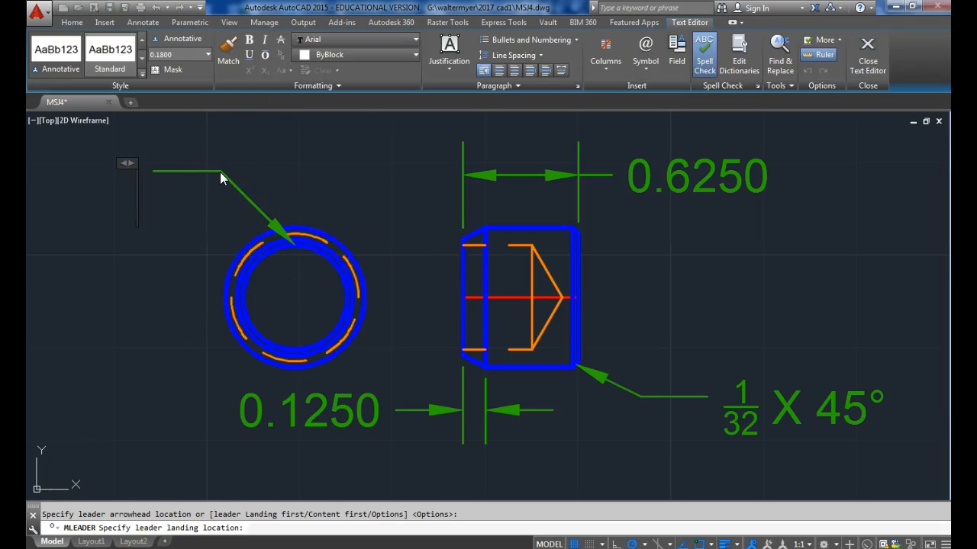
type("9/16")
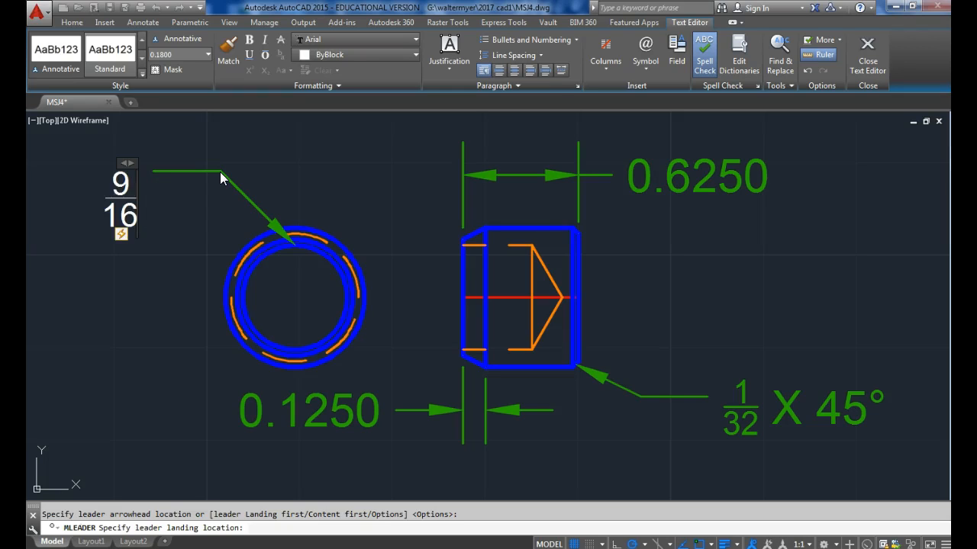
type(" X")
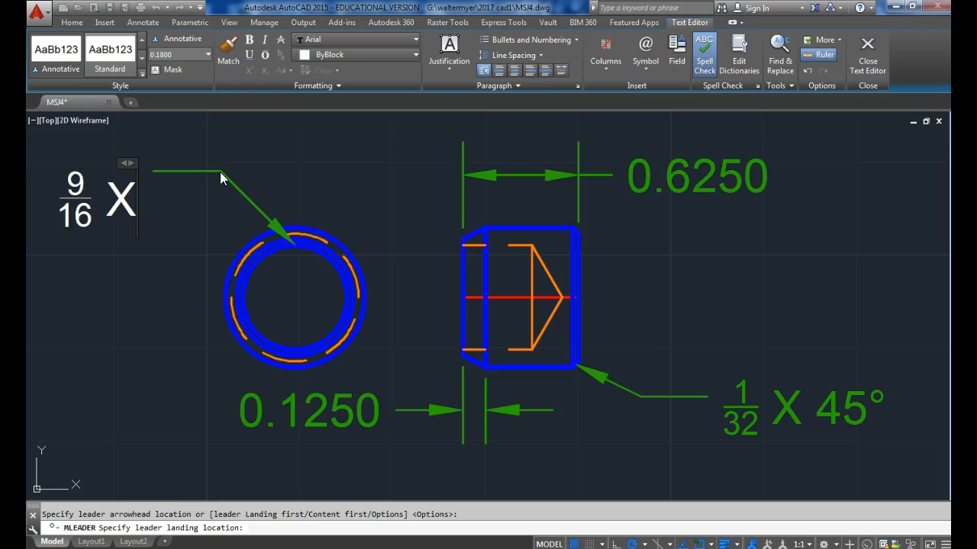
type(" 3/8")
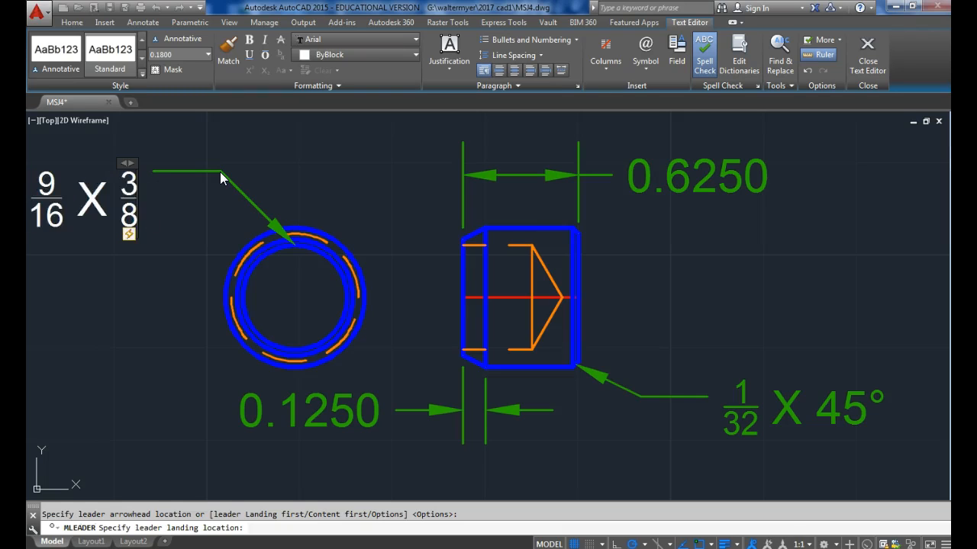
type(" DP.")
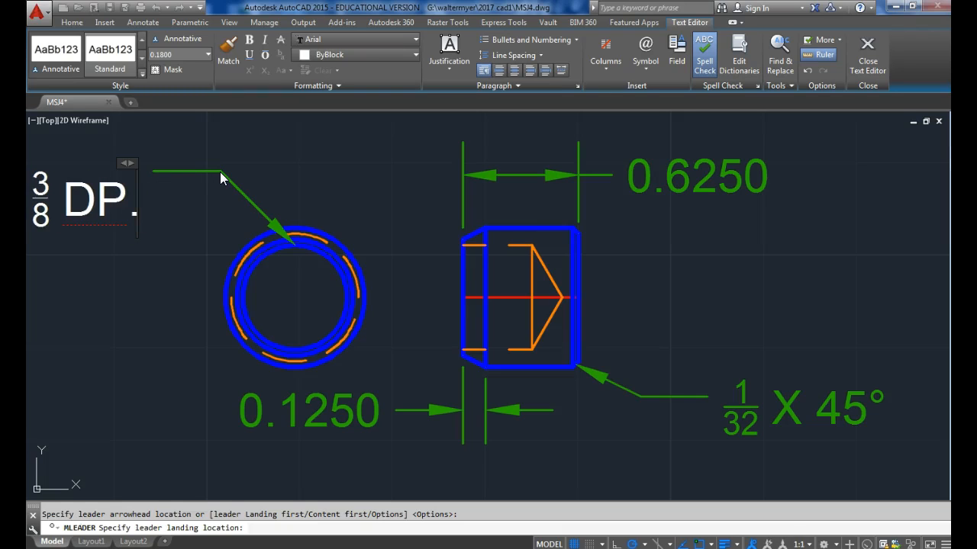
left_click(395, 198)
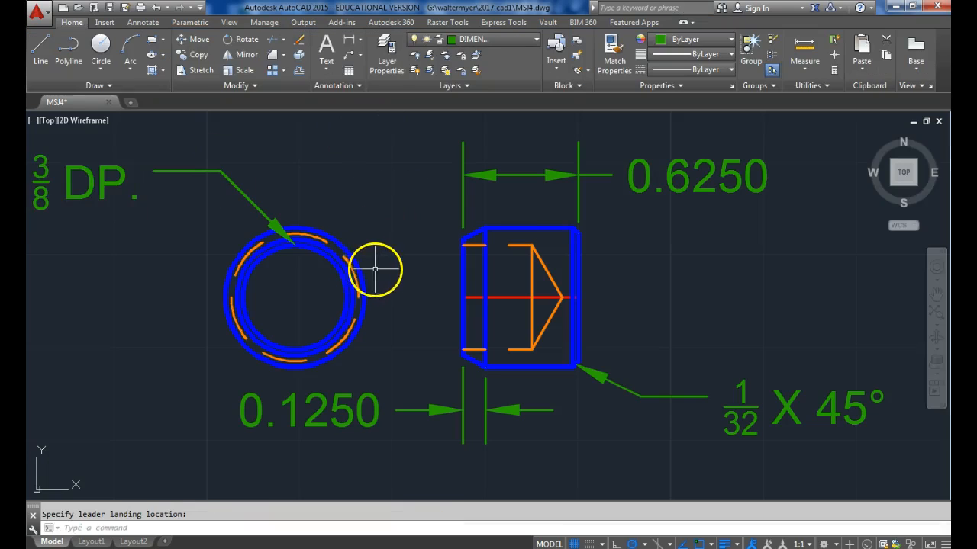
scroll(374, 268, "down", 3)
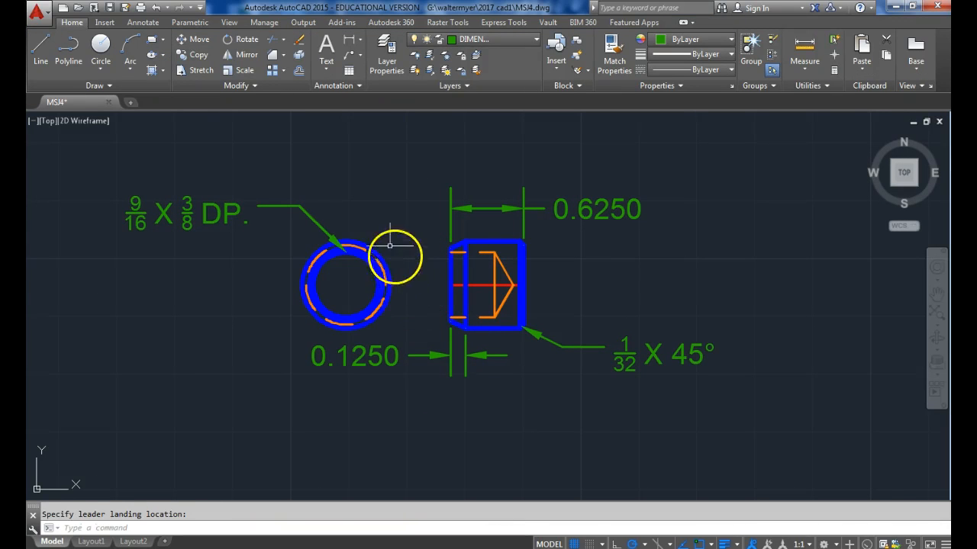
Add a vertical linear dimension for the height of the side view's tapered end face, placed between the two views.
left_click(349, 41)
scroll(397, 288, "up", 2)
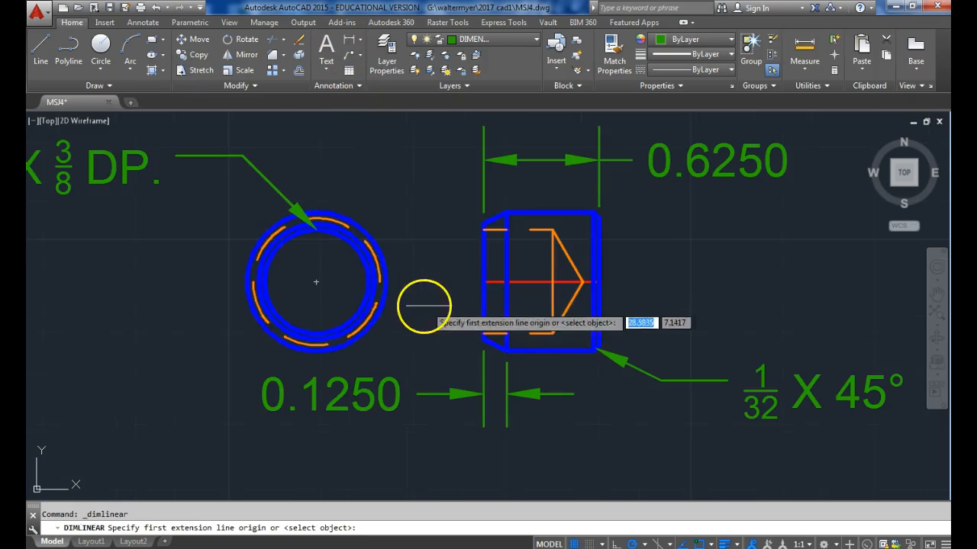
left_click(483, 223)
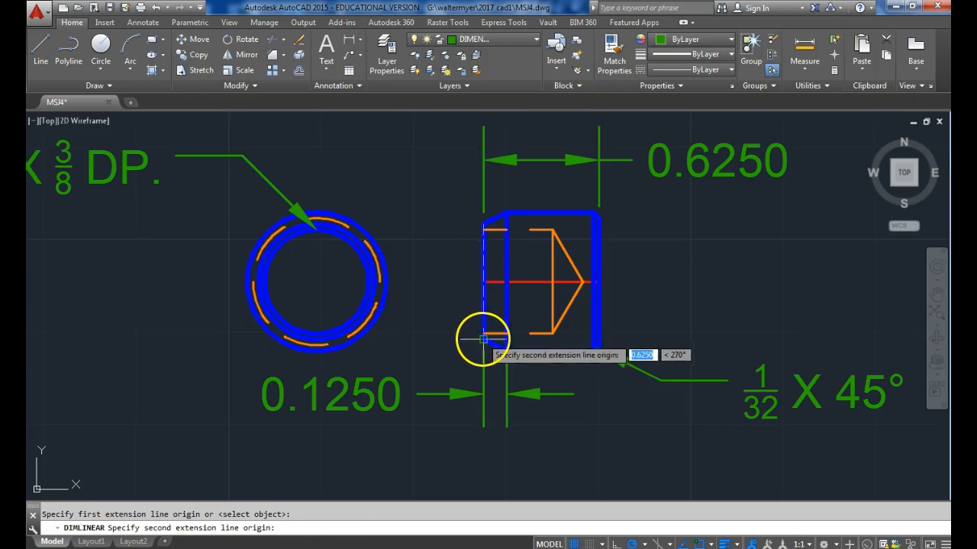
left_click(463, 373)
left_click(449, 335)
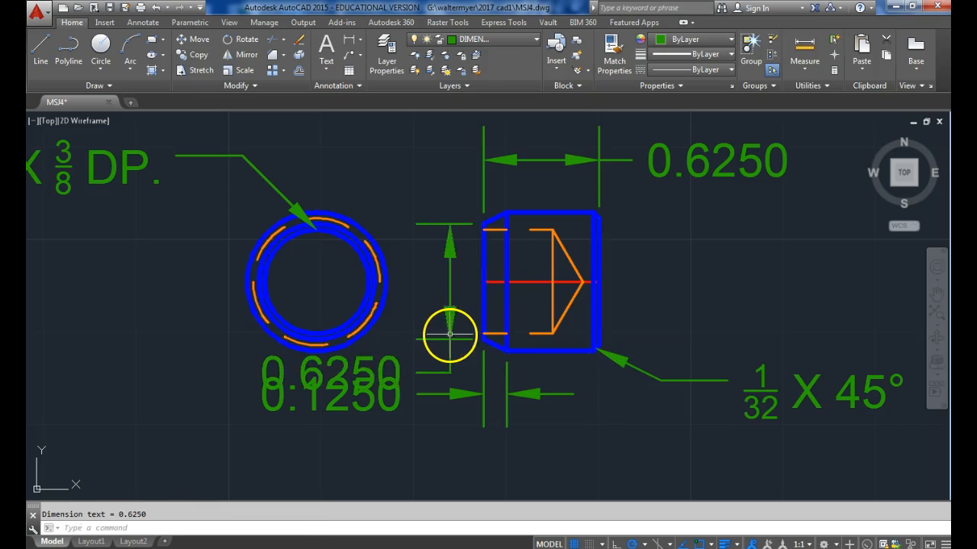
Move the text of the tapered end face's height dimension above the side view, clear of the other dimensions.
left_click(394, 365)
left_click(333, 372)
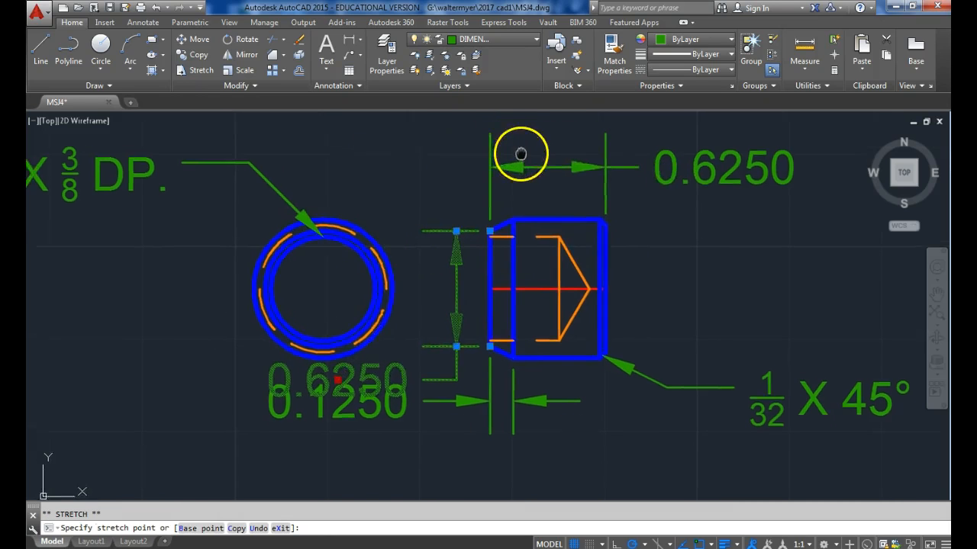
middle_click_drag(519, 152, 515, 206)
left_click(570, 158)
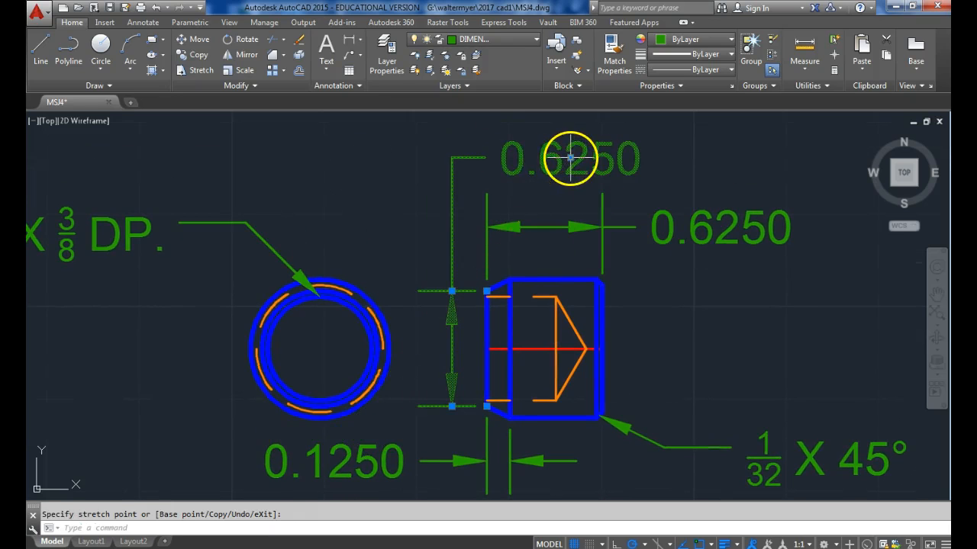
key("Escape")
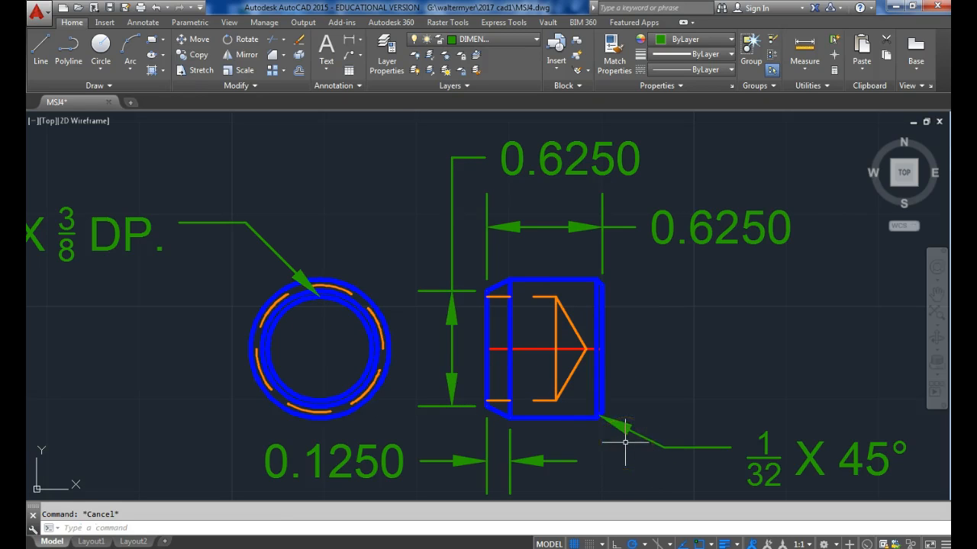
On the CENTER layer, draw a horizontal centerline through the end view's center, extending past both sides of the outer circle.
left_click(936, 313)
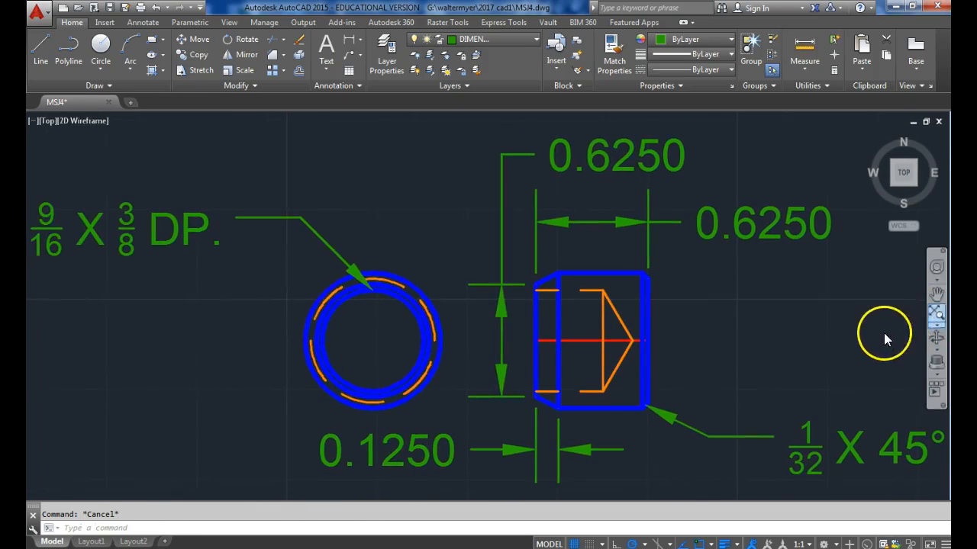
left_click(518, 40)
left_click(479, 71)
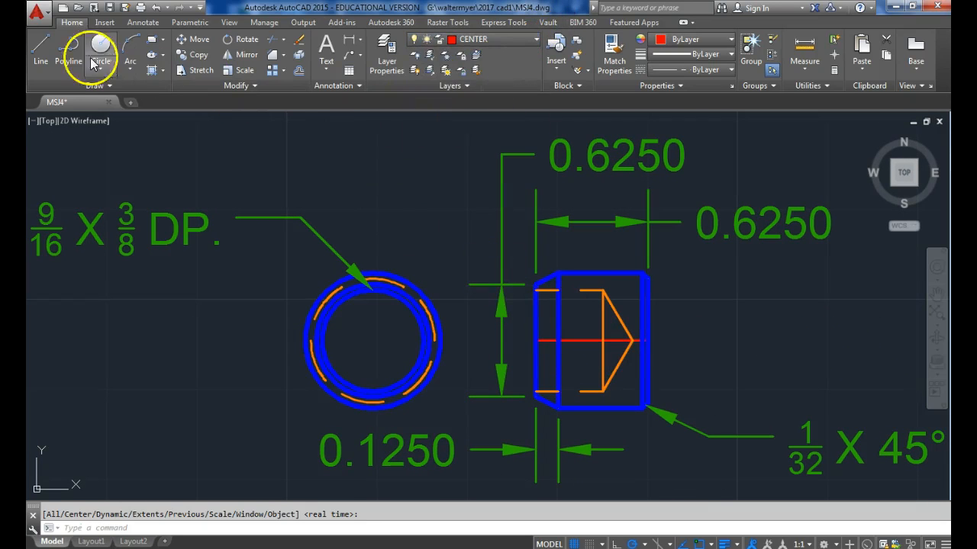
left_click(41, 47)
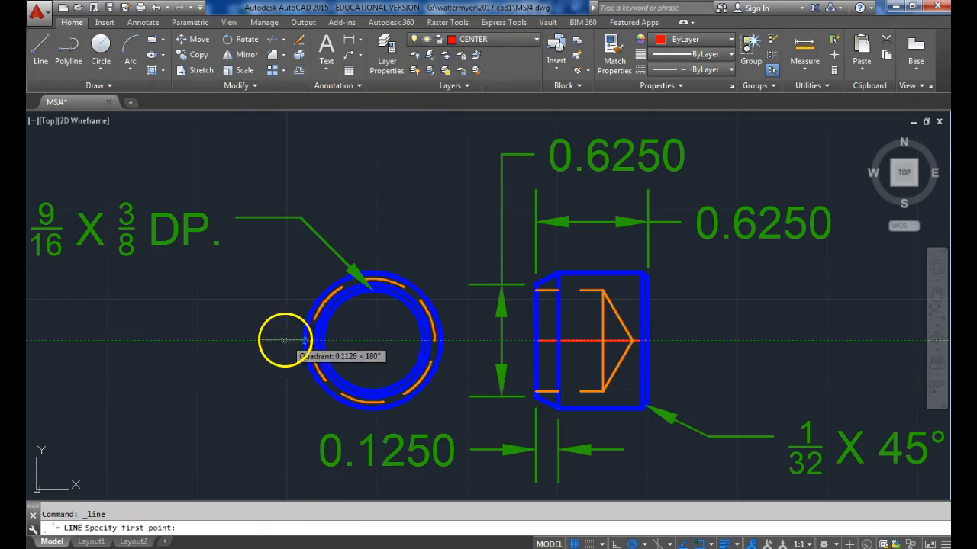
left_click(277, 340)
left_click(455, 340)
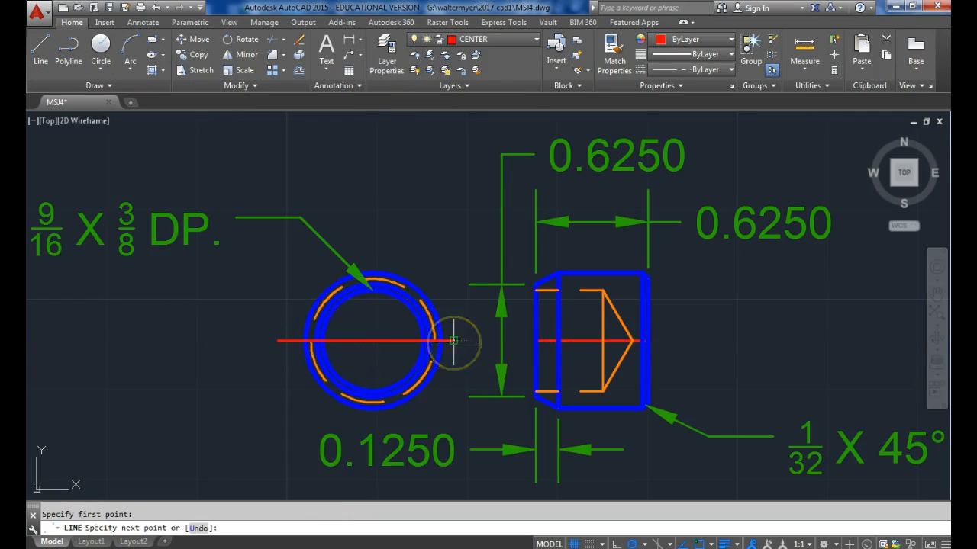
key("Return")
key("Return")
Draw a vertical centerline about 0.98 long through the end view's center, extending past the outer circle above and below.
left_click(373, 258)
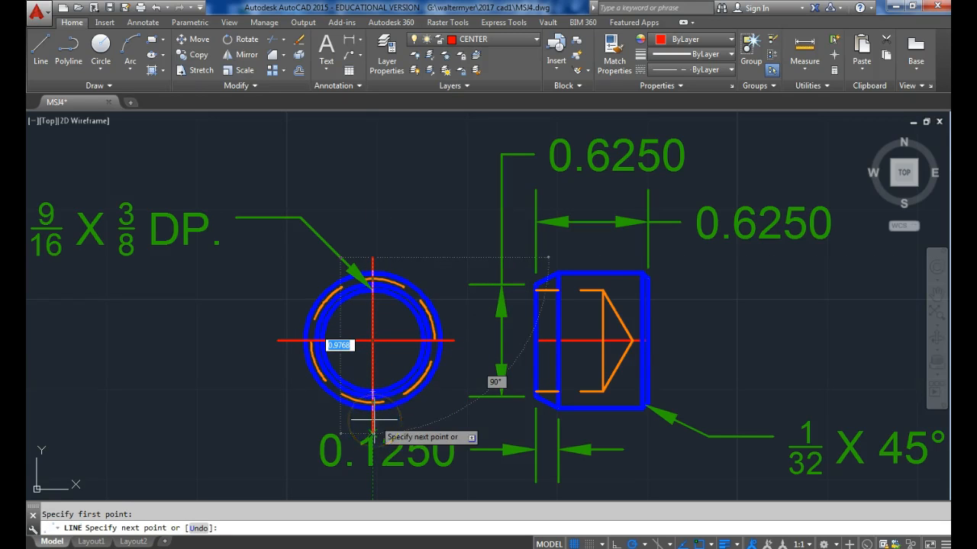
key("Escape")
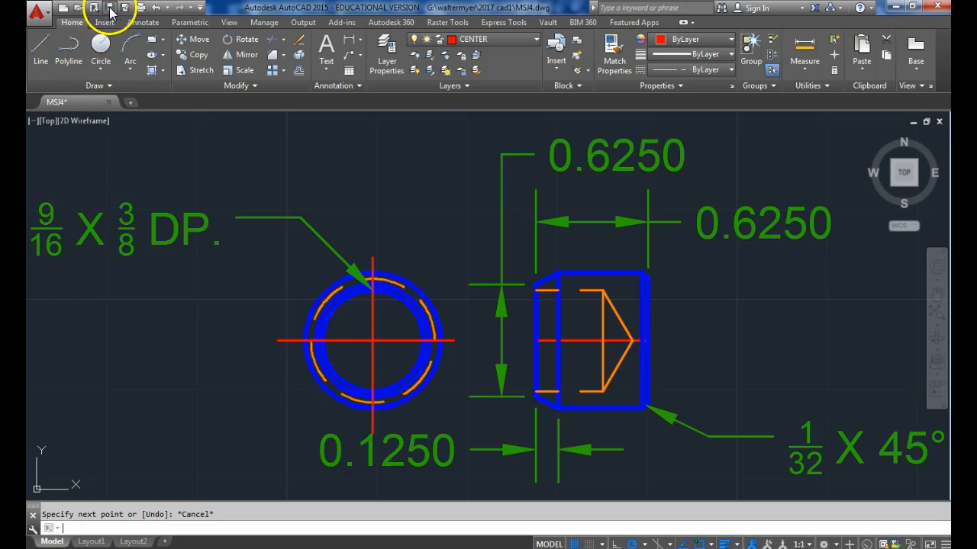
Save the MSJ4 drawing.
key("ctrl+s")
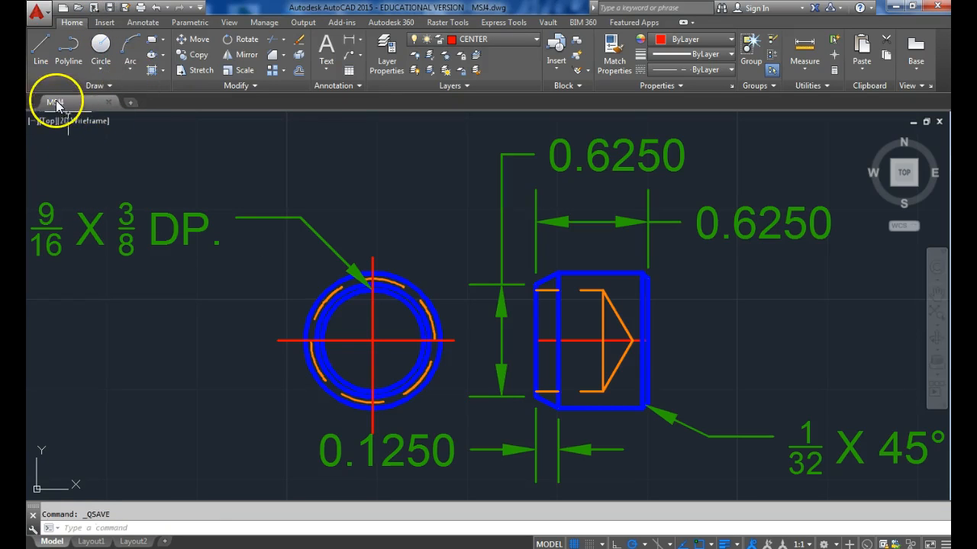
mouse_move(53, 103)
left_click(136, 180)
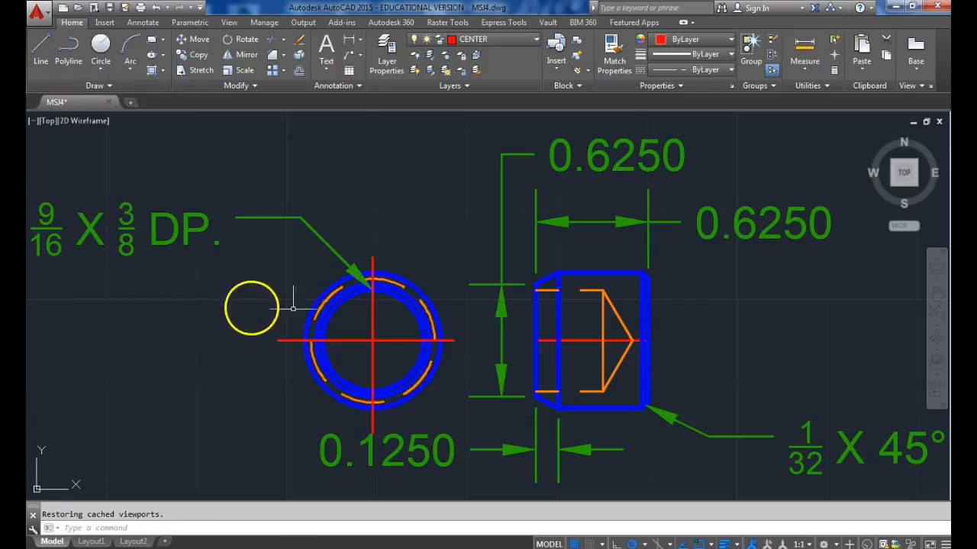